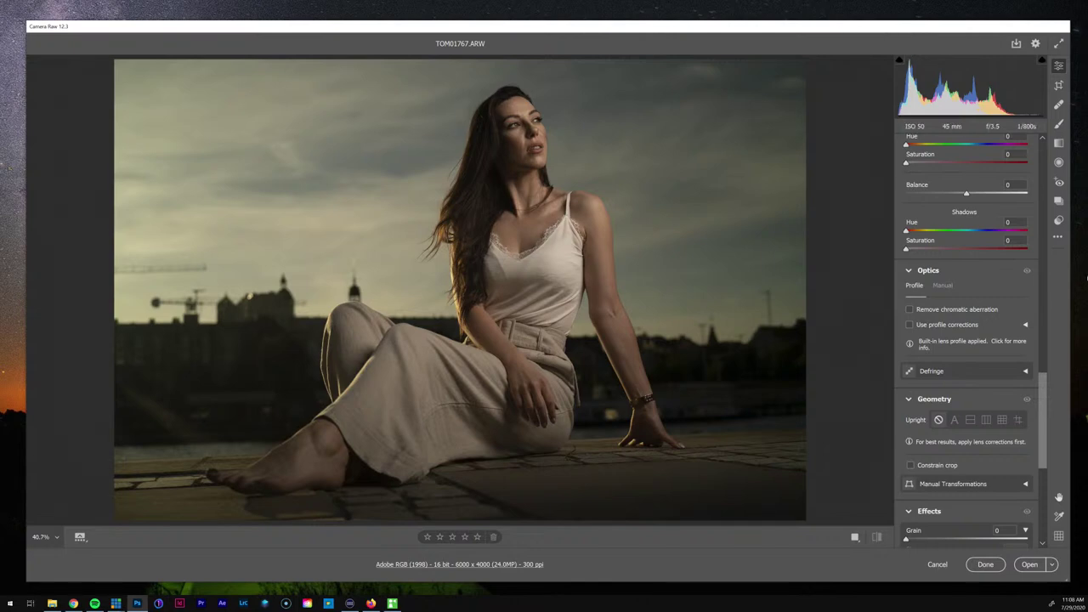
Temporarily boost Saturation to +100 to judge the colors and cool the Temperature to 5450
scroll(1046, 405, up, 15)
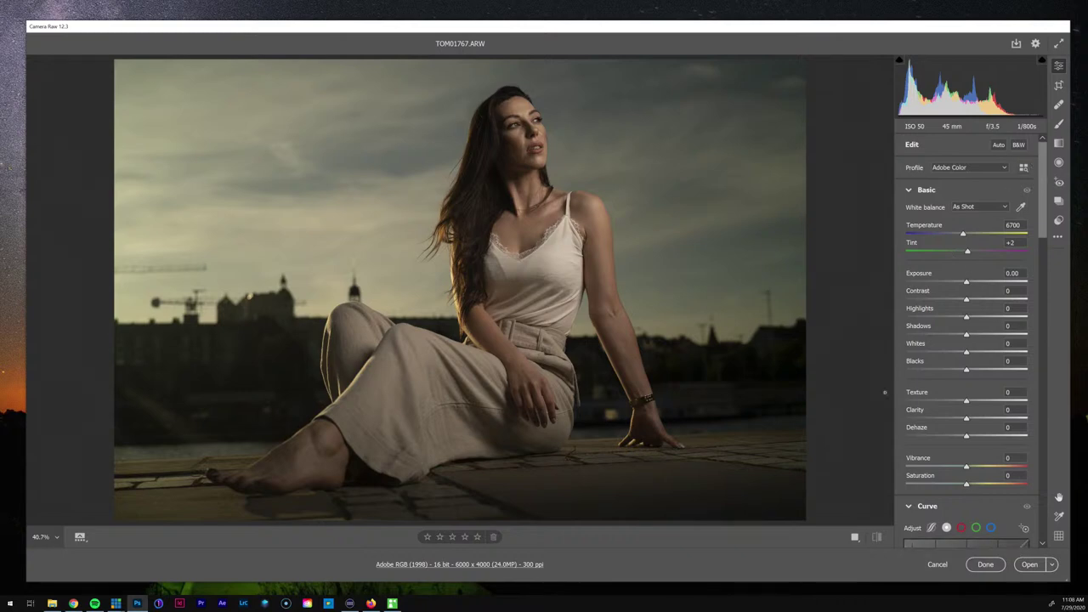
drag(966, 484, 1028, 484)
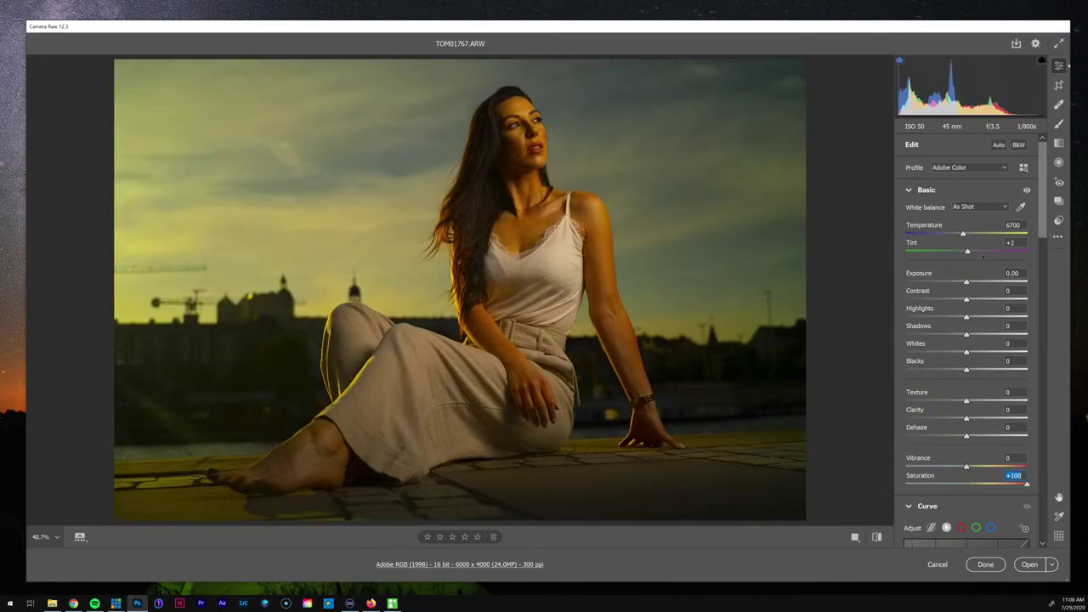
drag(963, 234, 950, 233)
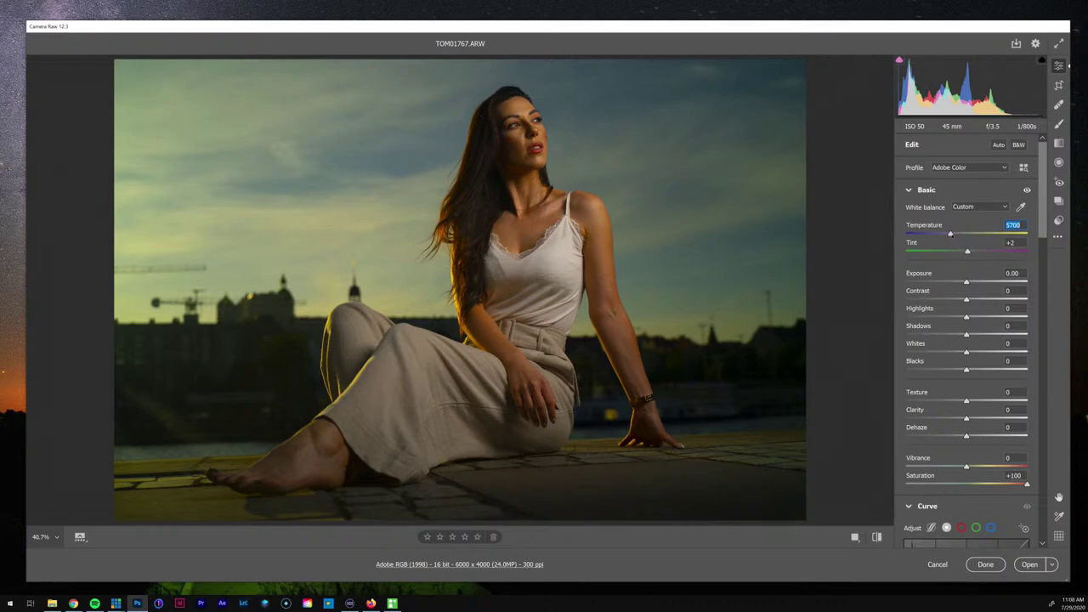
key(Down)
key(Down)
key(Down)
key(Down)
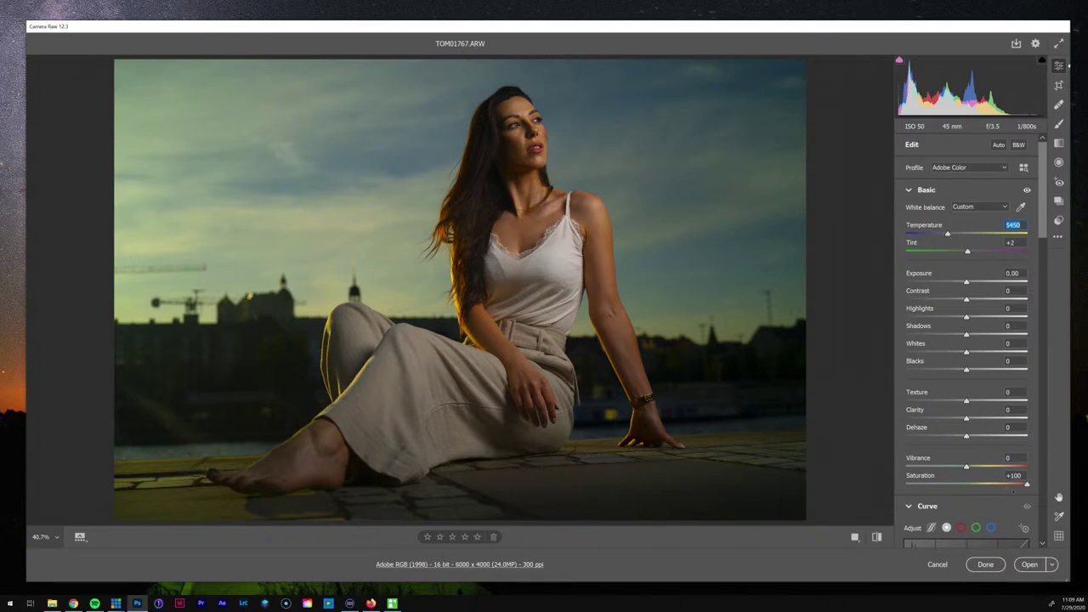
Set Saturation to +40 and compare the photo with and without the Basic adjustments
double_click(1026, 484)
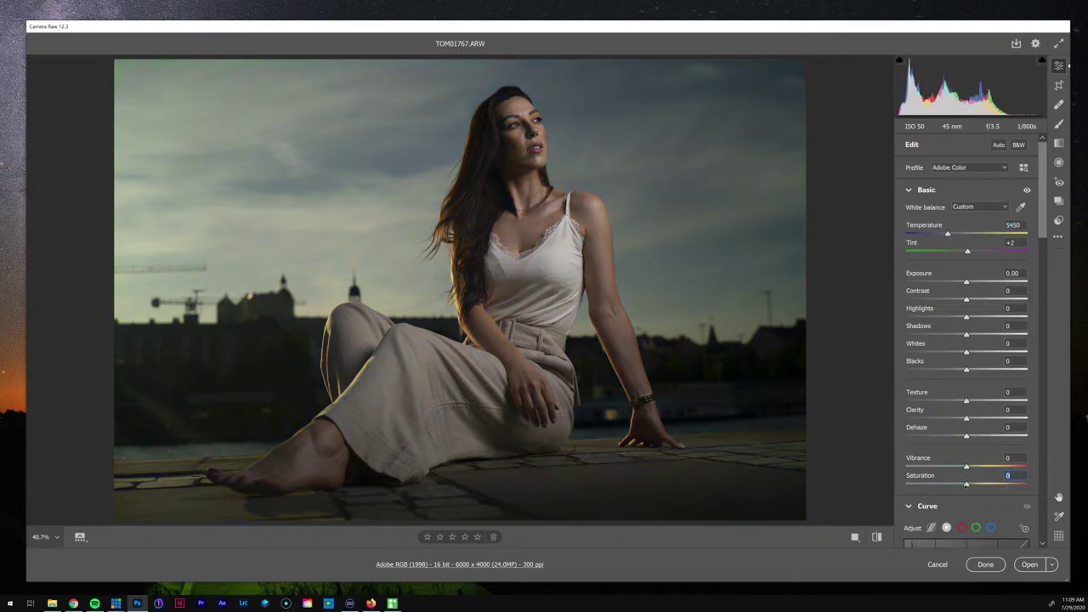
drag(967, 484, 992, 483)
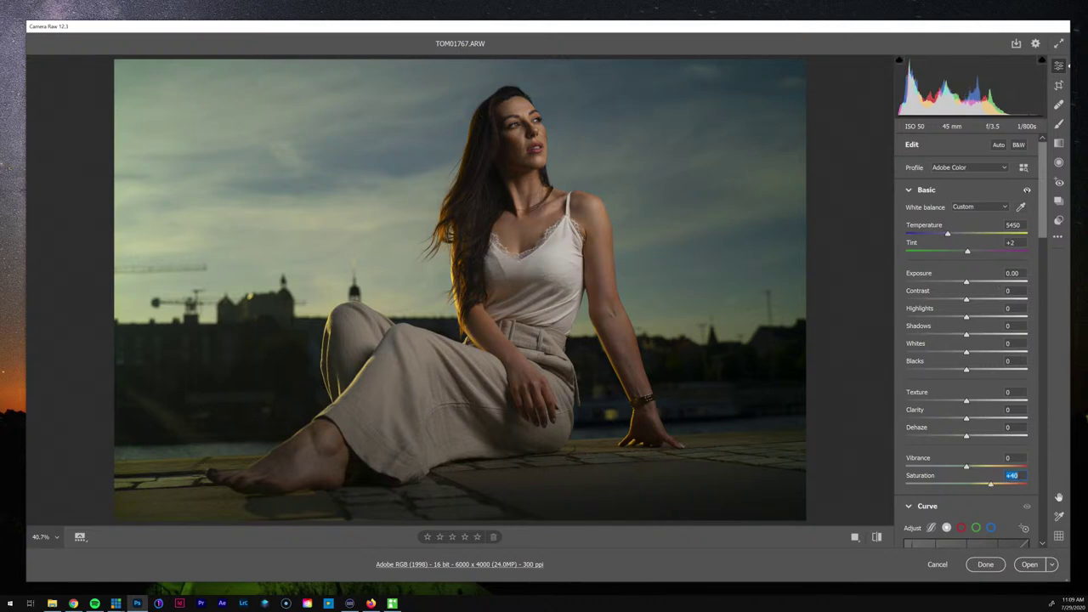
click(1027, 191)
click(1027, 190)
click(1027, 190)
key(p)
key(p)
key(p)
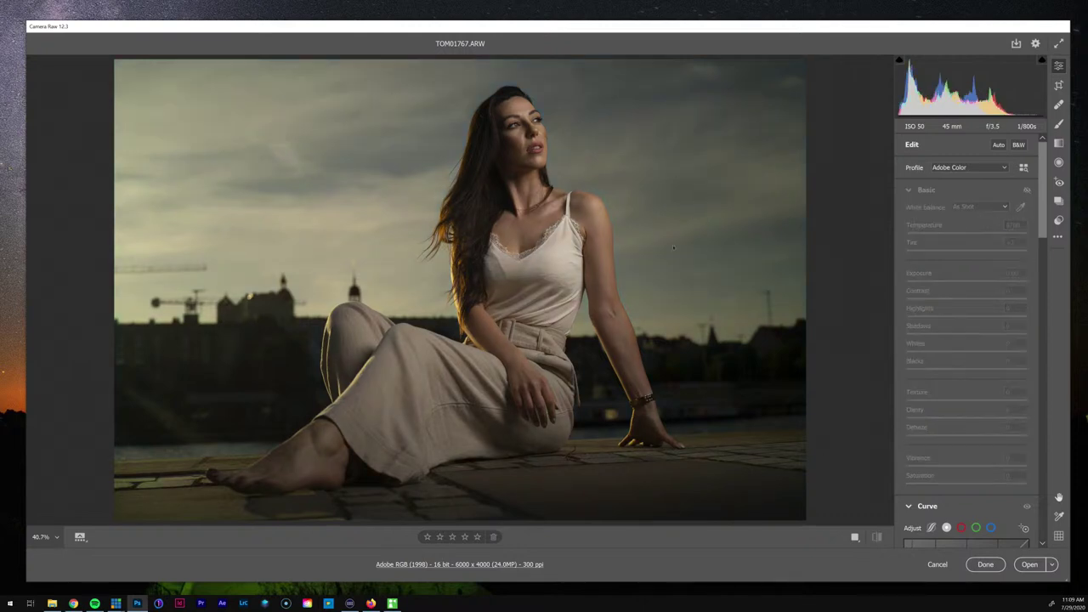
key(p)
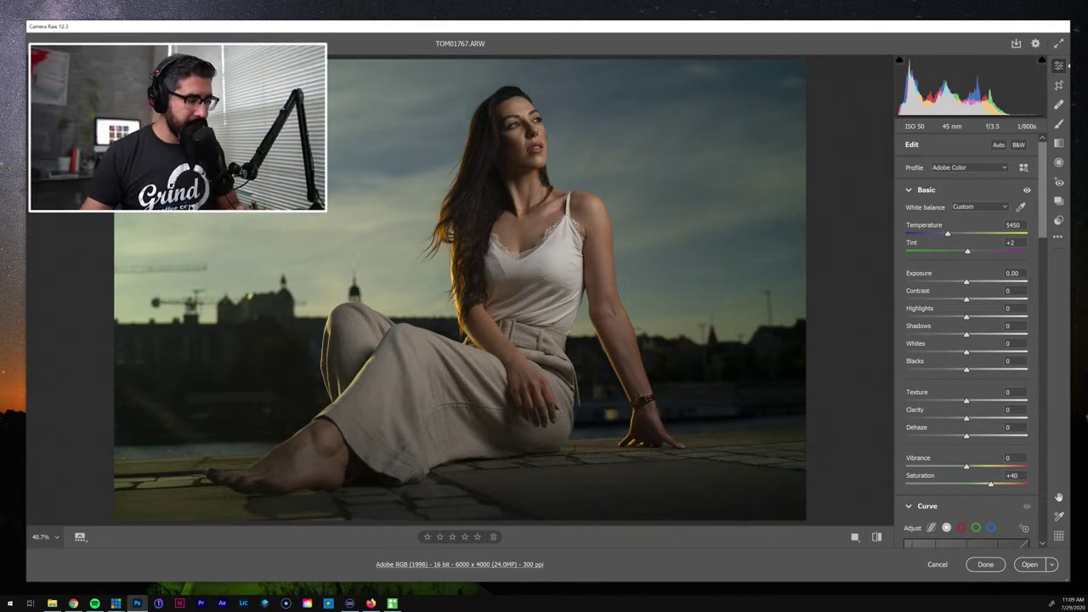
click(985, 564)
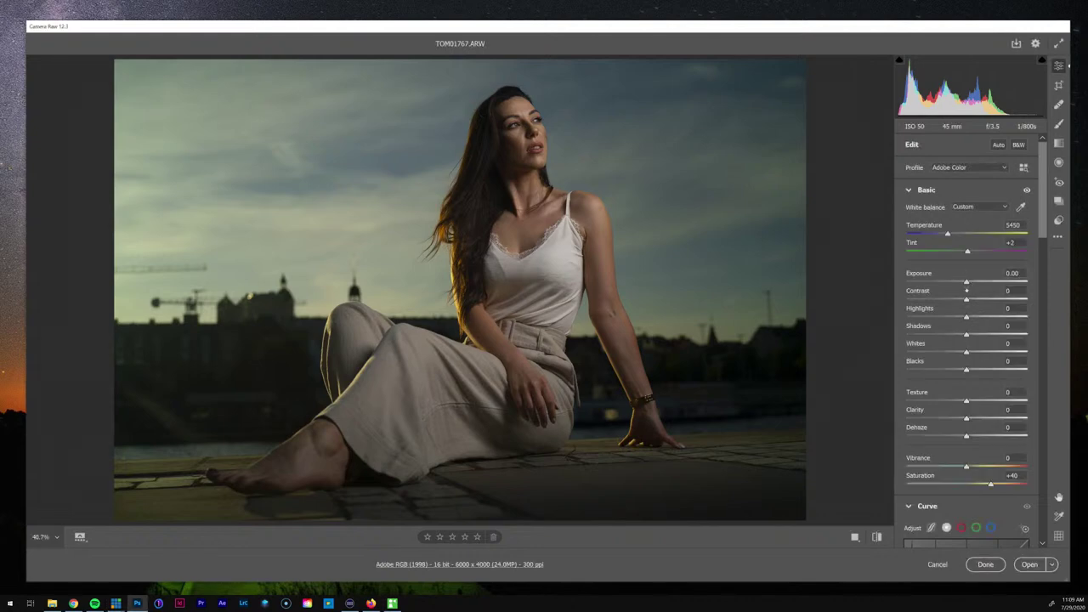
Set Exposure to +0.05 and Shadows to +89, checking the effect on the whole photo and the woman's face
click(966, 283)
key(Down)
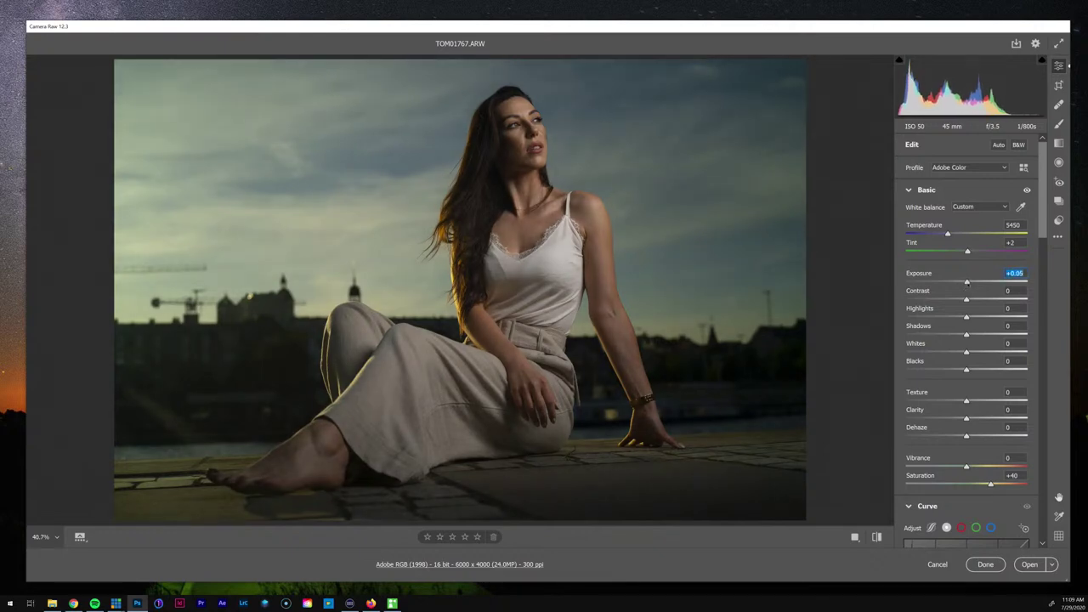
drag(966, 334, 998, 333)
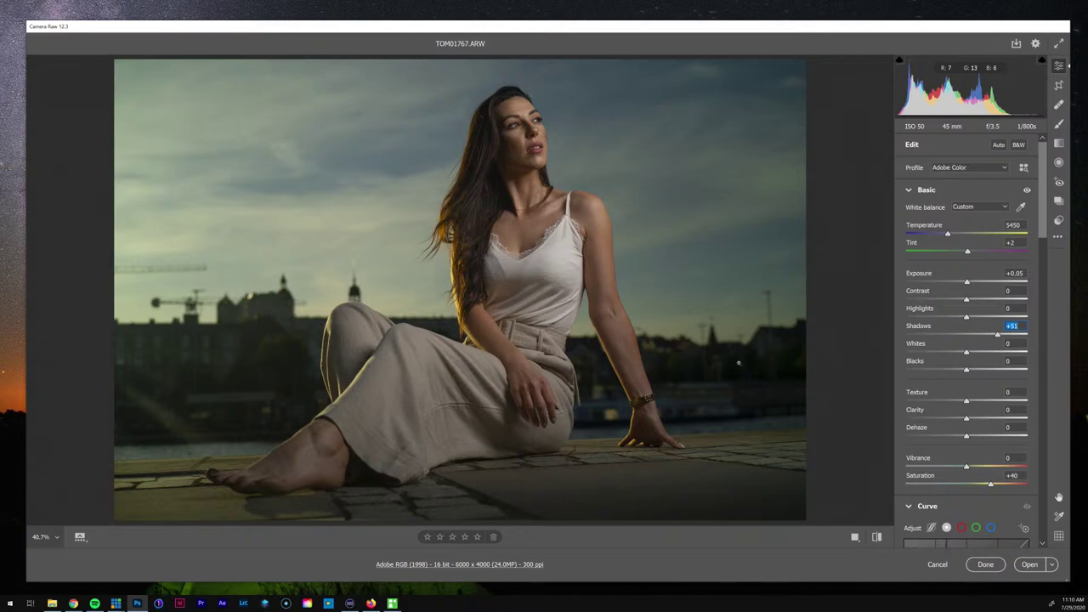
drag(998, 334, 1021, 335)
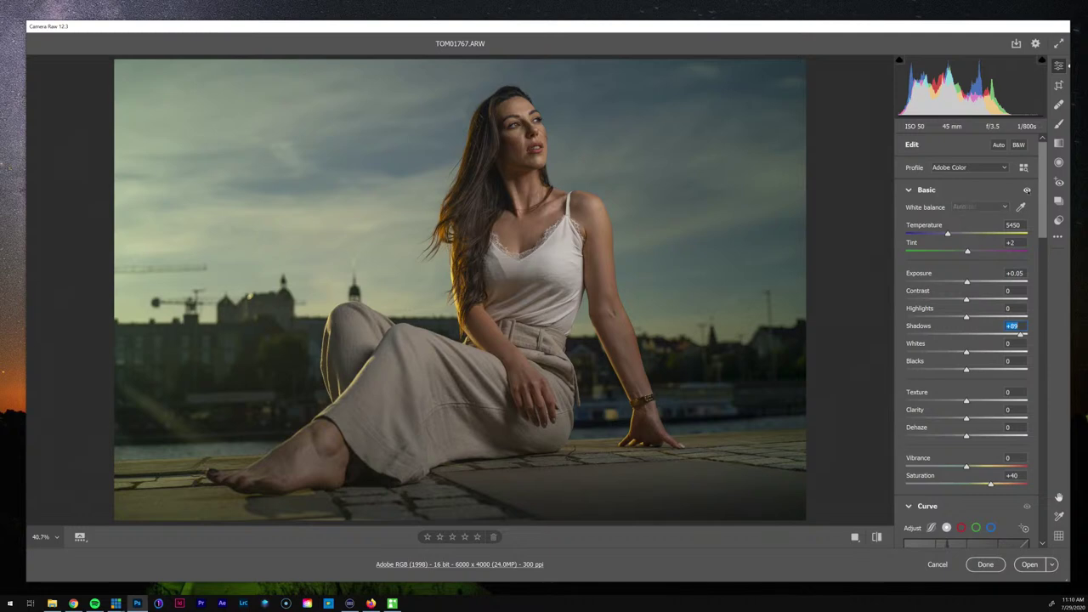
click(1027, 190)
click(1027, 191)
click(526, 123)
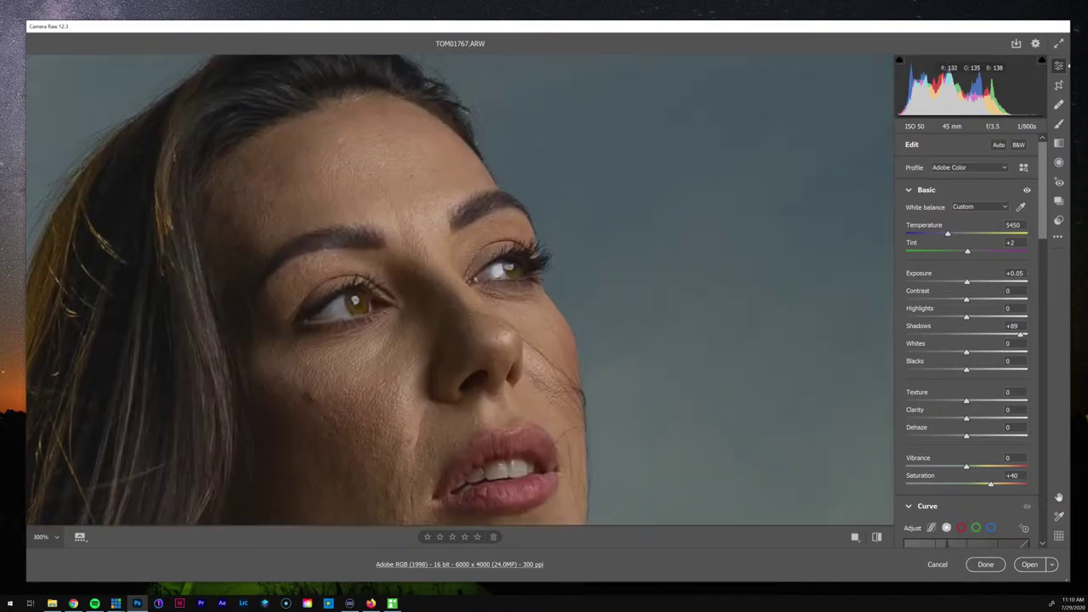
scroll(538, 216, down, 5)
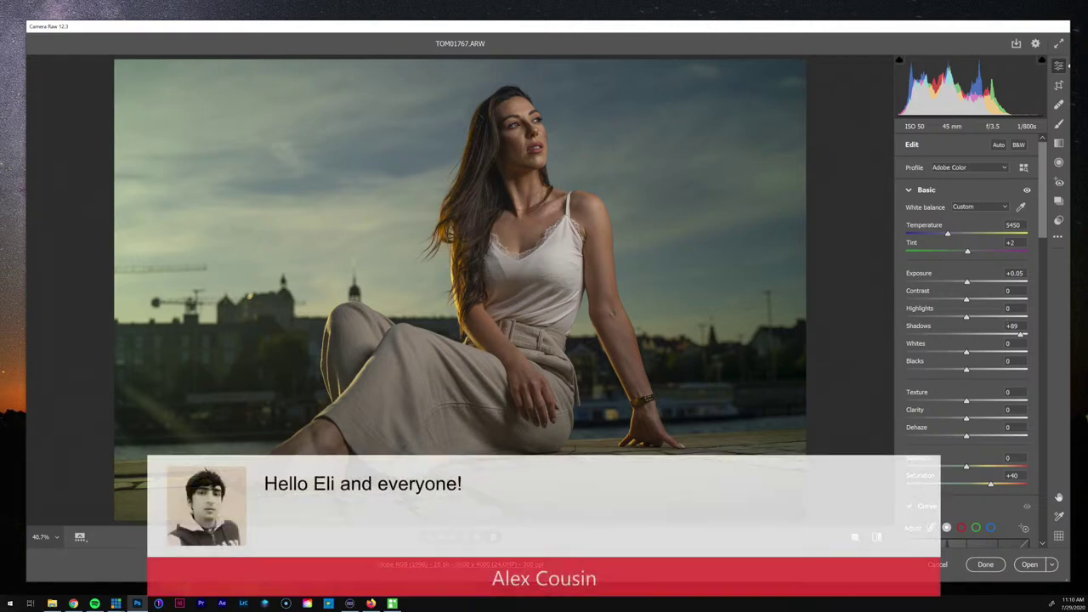
click(985, 565)
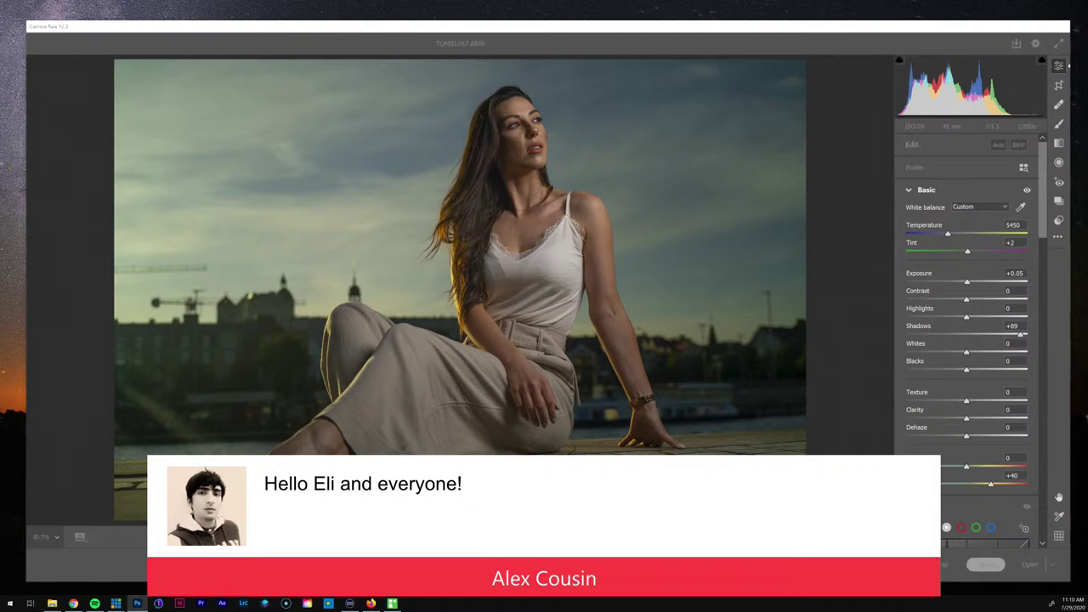
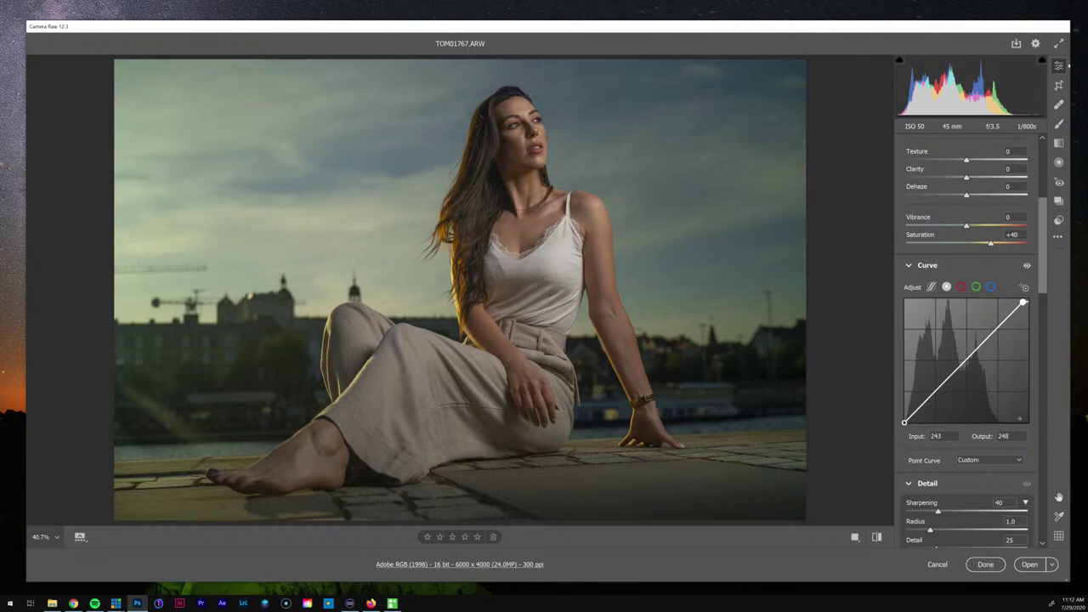
Set the point curve's white point to input 238, output 248, and add a shadow point at input 64, output 68
drag(1023, 303, 1020, 303)
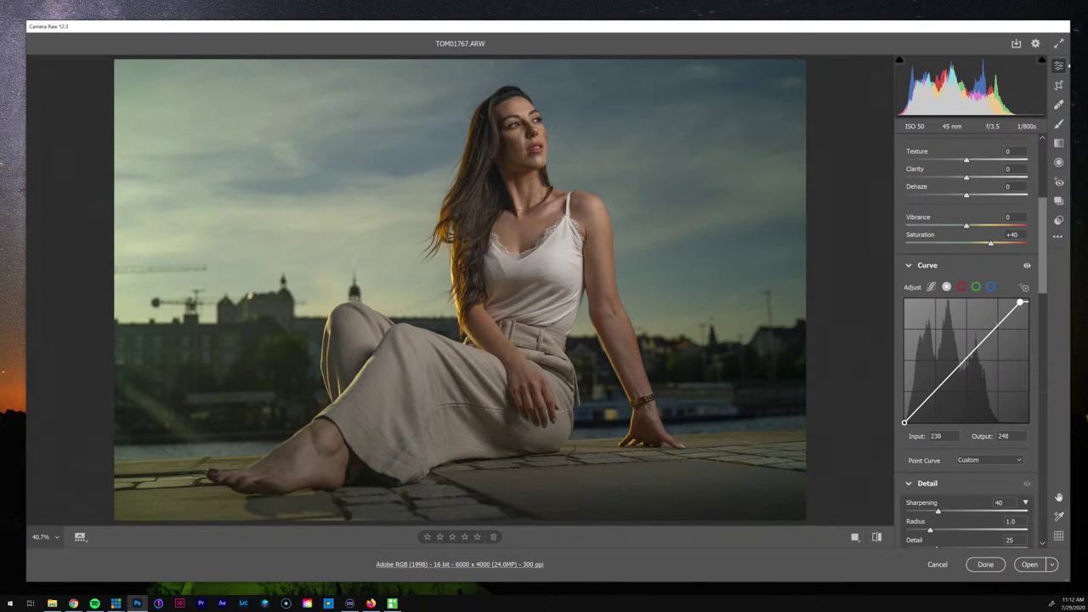
drag(938, 394, 935, 390)
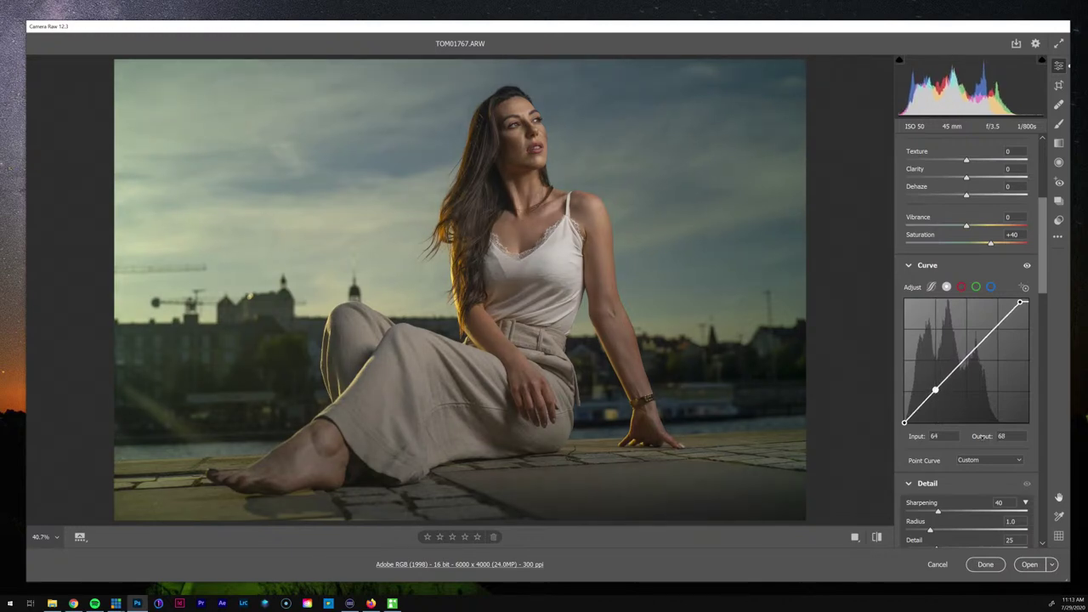
Compare the photo with and without the curve adjustment
click(1027, 265)
click(1027, 266)
click(1027, 266)
click(1027, 265)
click(1027, 265)
click(1027, 265)
click(1027, 265)
click(1026, 265)
click(1027, 265)
click(1027, 265)
click(1027, 265)
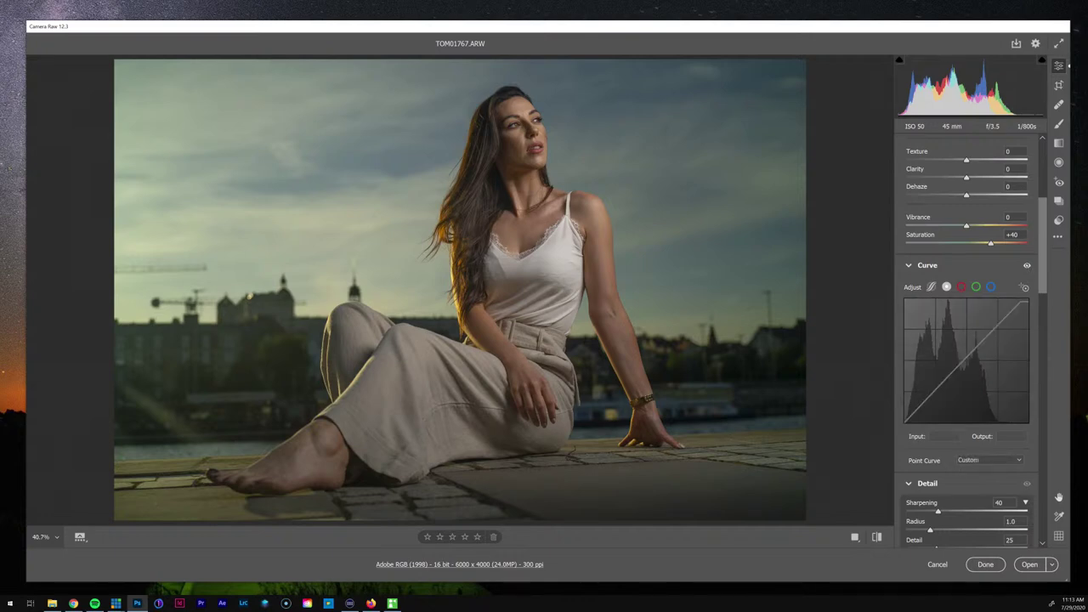
key(Return)
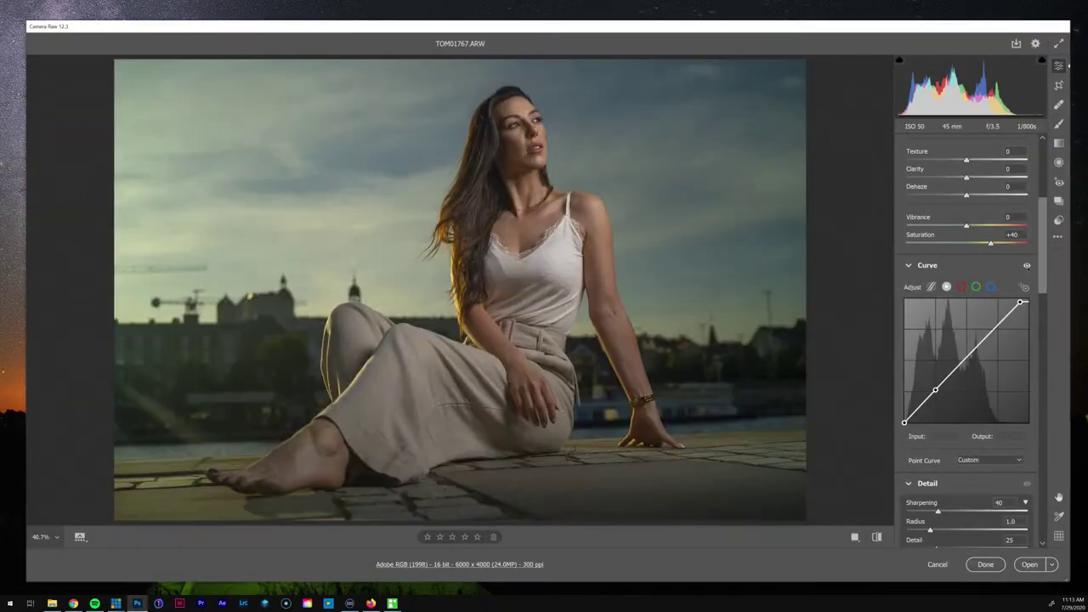
Set Sharpening to 60 with Radius 0.5 and Detail 100
scroll(1030, 273, down, 1)
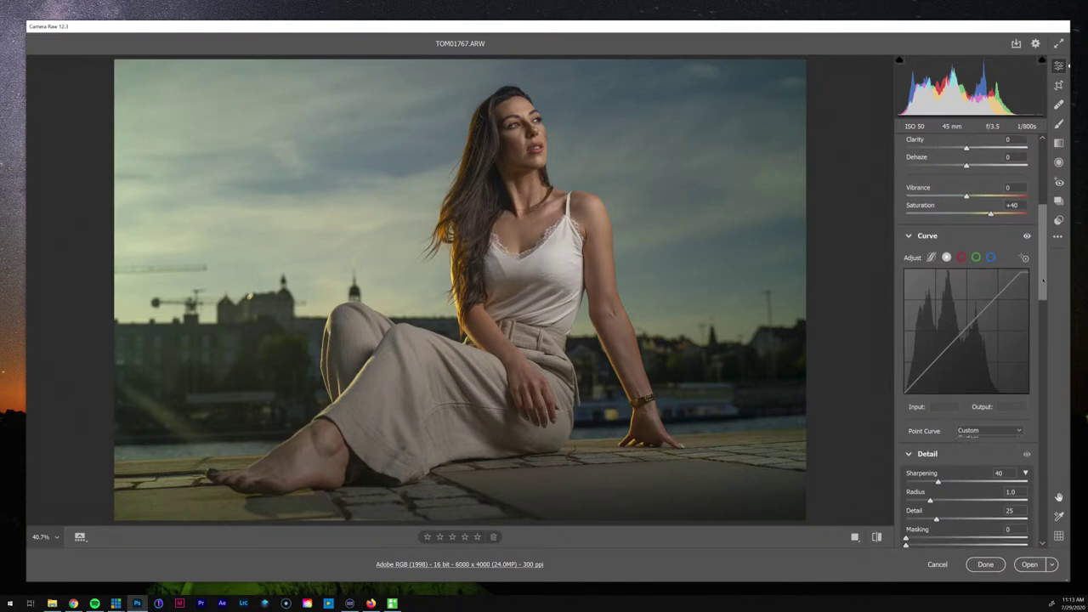
drag(1038, 256, 1039, 300)
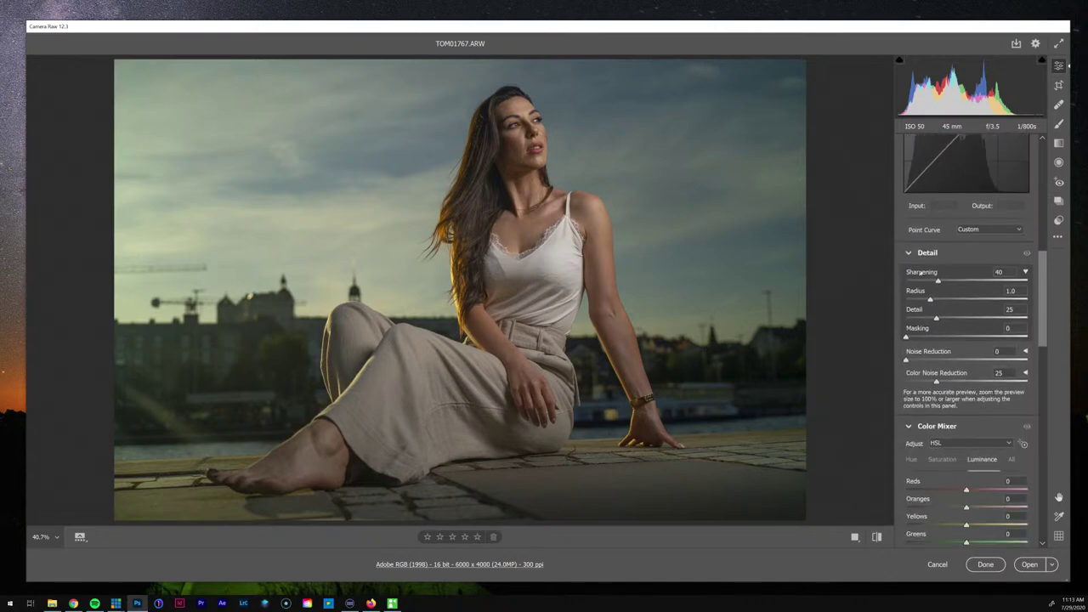
drag(937, 318, 1026, 318)
drag(930, 299, 953, 281)
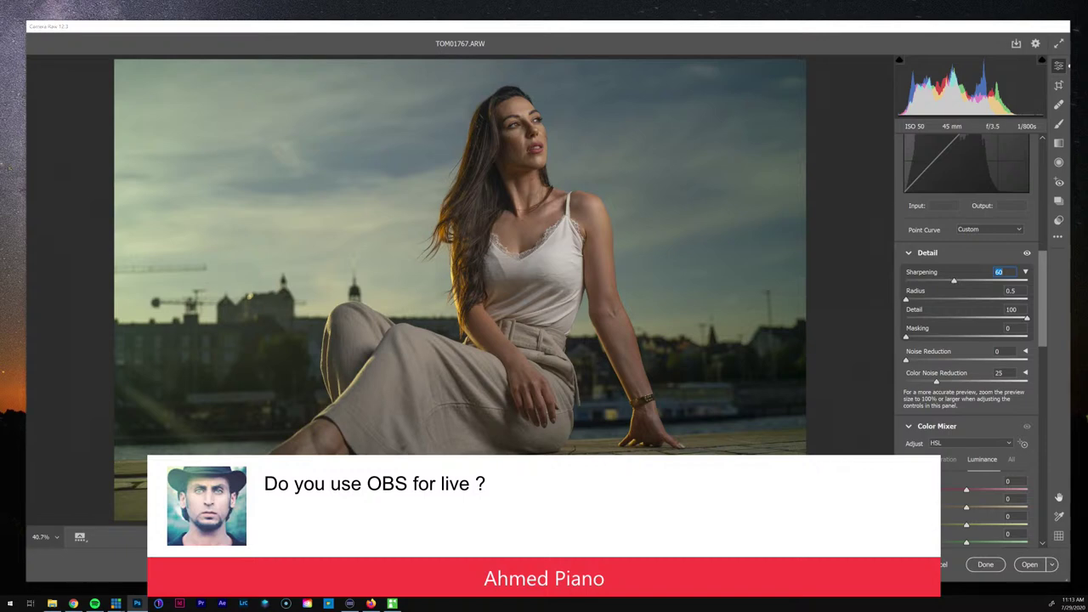
key(Return)
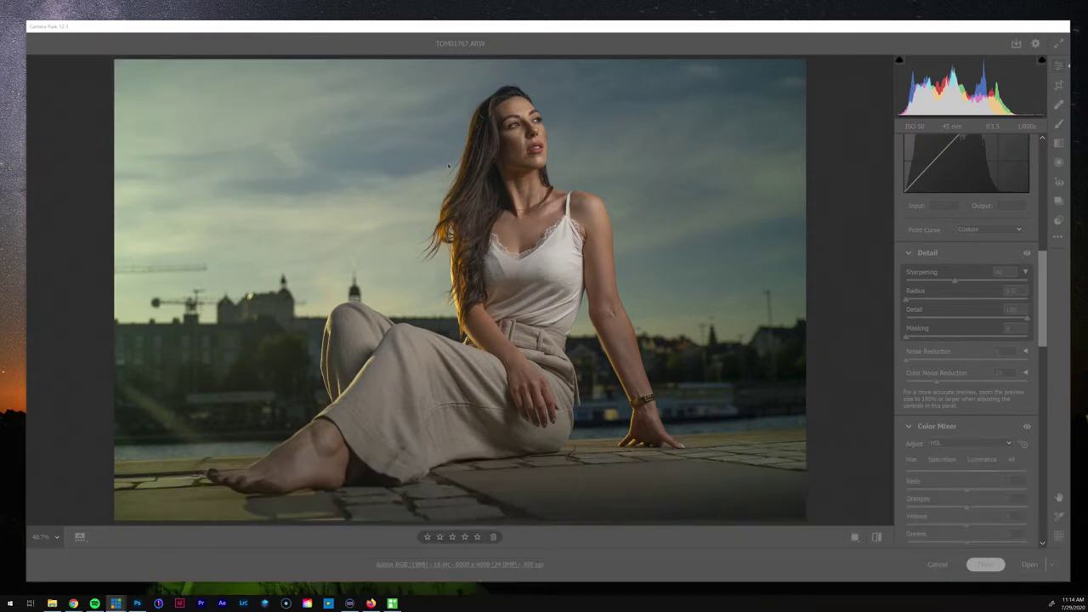
Set the HSL luminance of Oranges to +4, Yellows to +14, Aquas to -10 and Blues to -28
drag(1045, 283, 1045, 300)
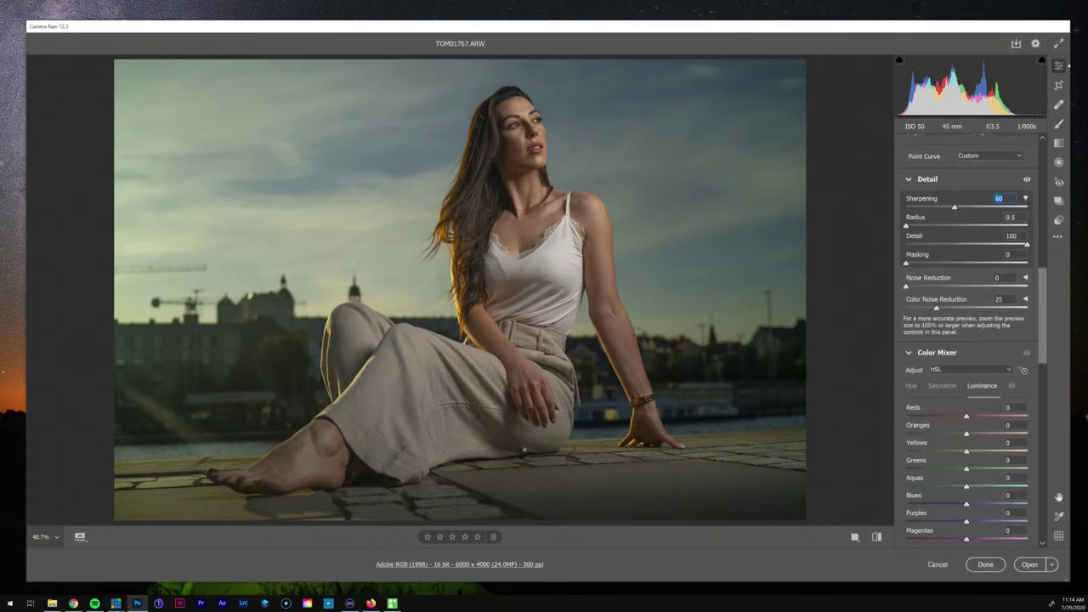
click(985, 565)
drag(1042, 318, 1044, 327)
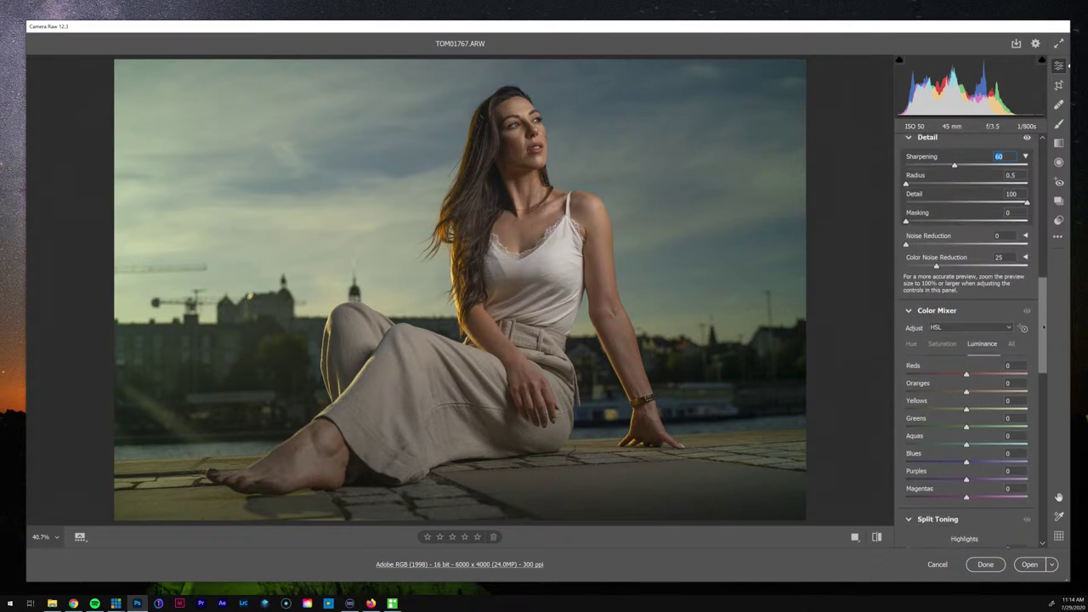
scroll(957, 338, down, 3)
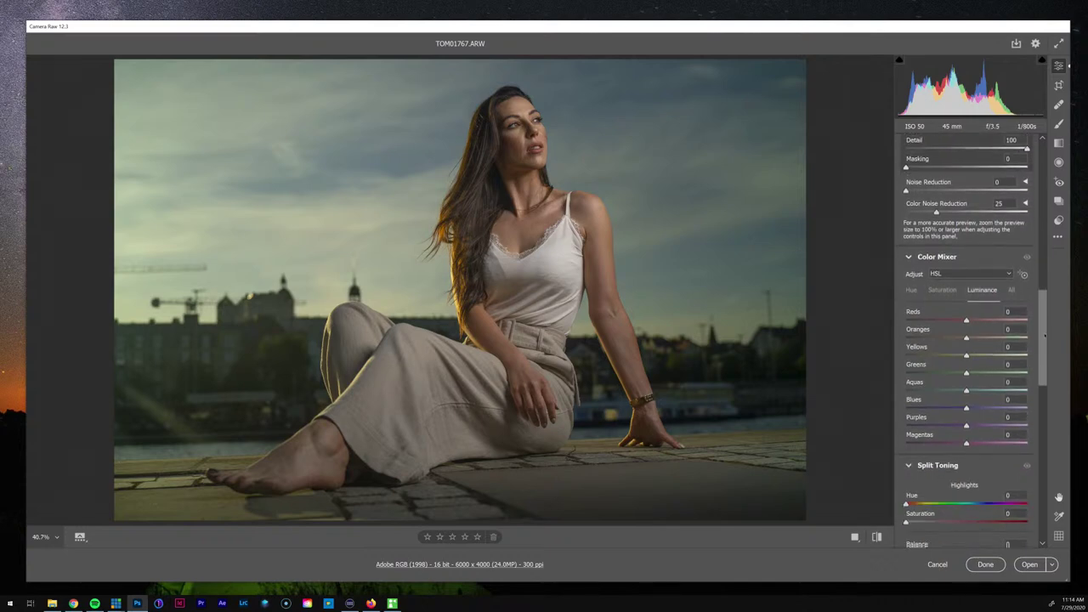
drag(966, 338, 968, 339)
drag(966, 408, 985, 357)
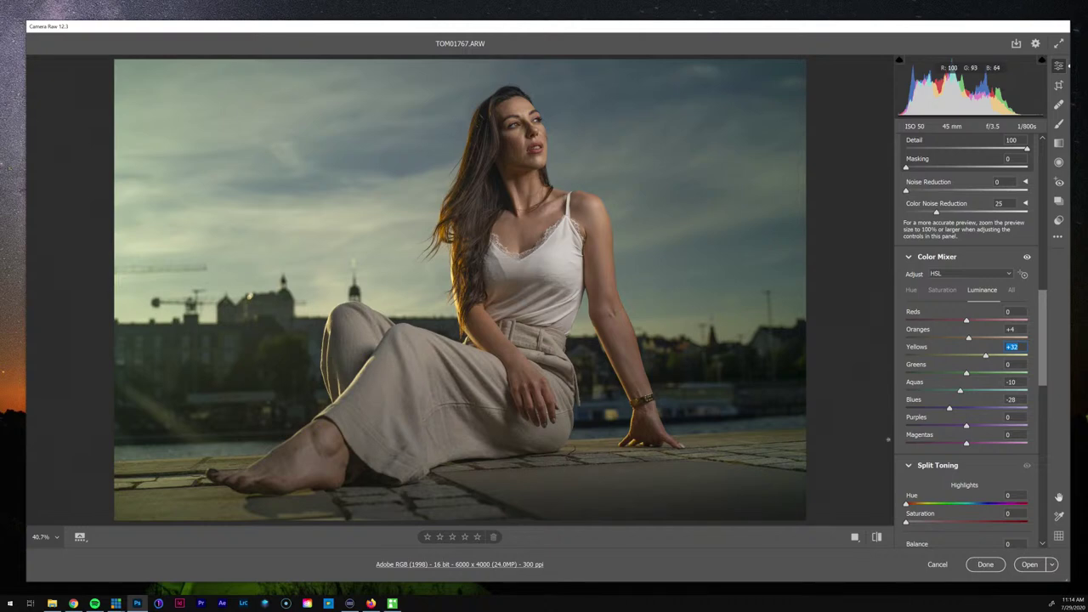
drag(982, 357, 973, 358)
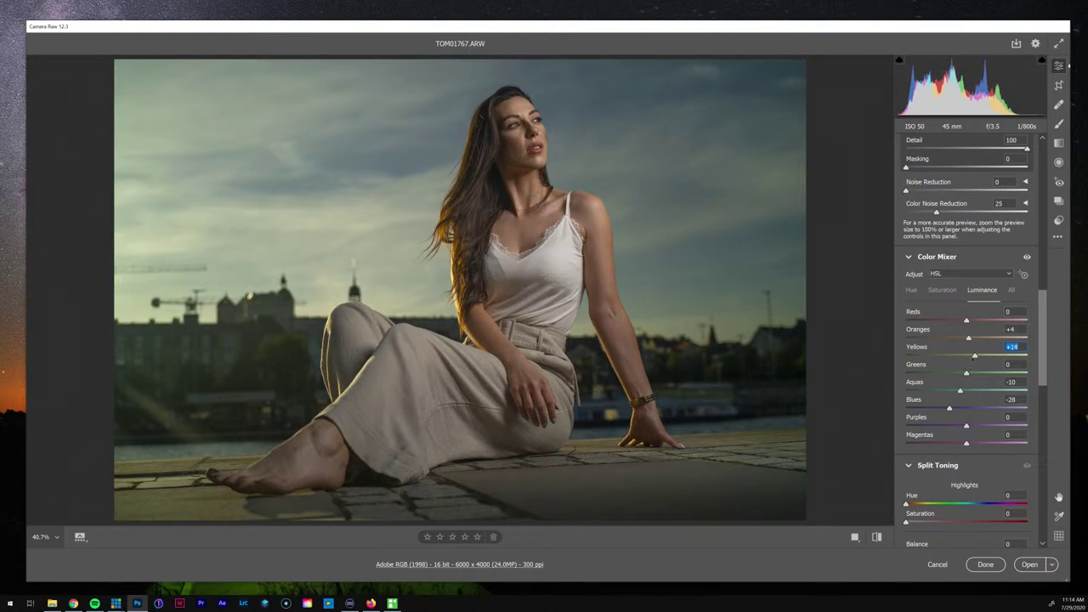
Add a film grain effect with the Grain amount set to 5
scroll(995, 334, up, 1)
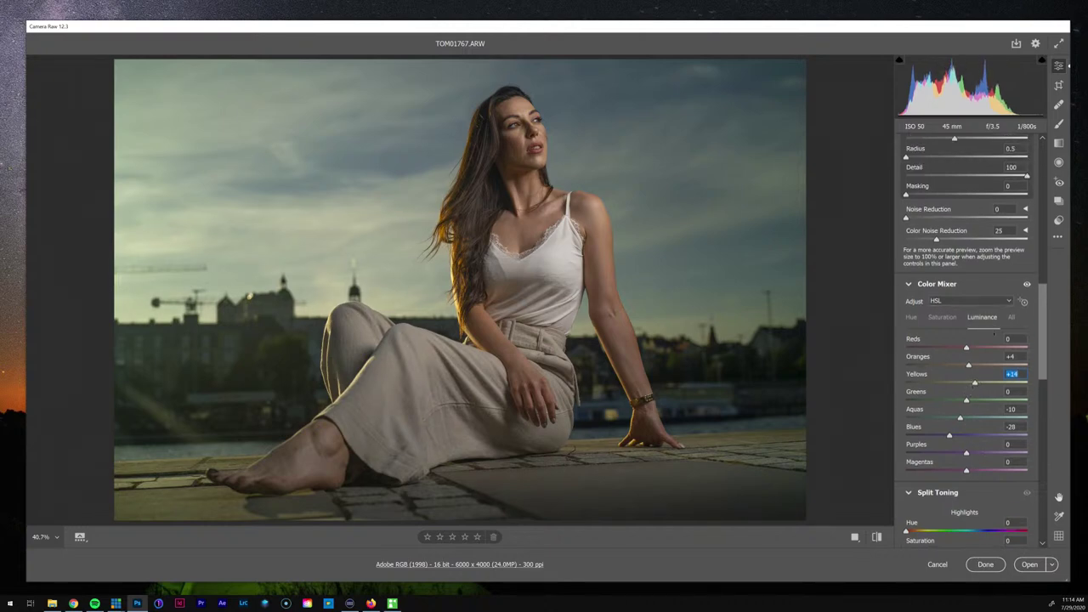
drag(1041, 330, 1055, 385)
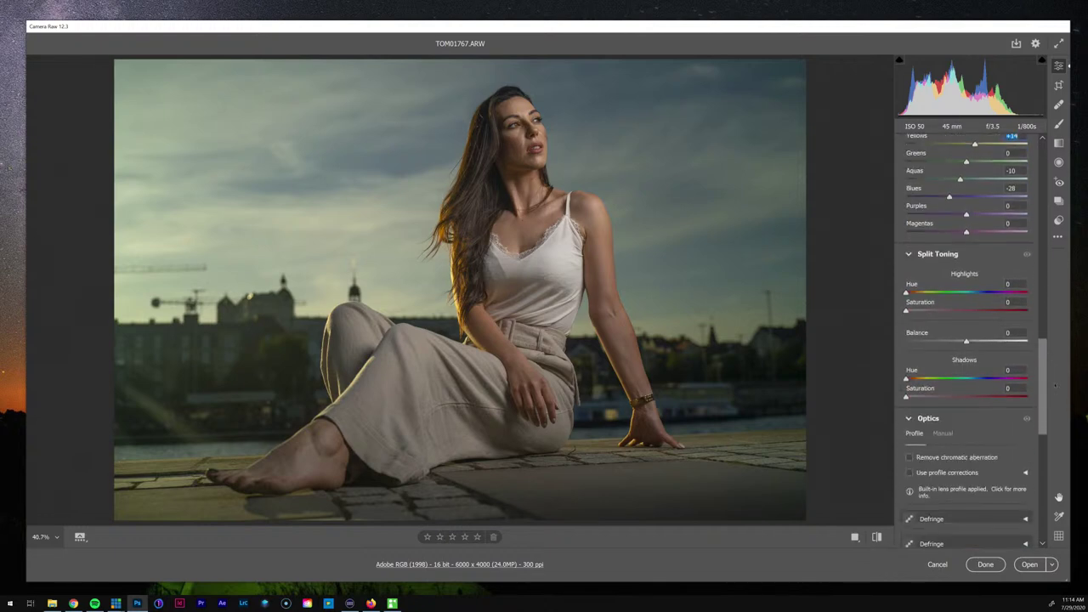
drag(1038, 361, 1054, 436)
drag(906, 375, 912, 375)
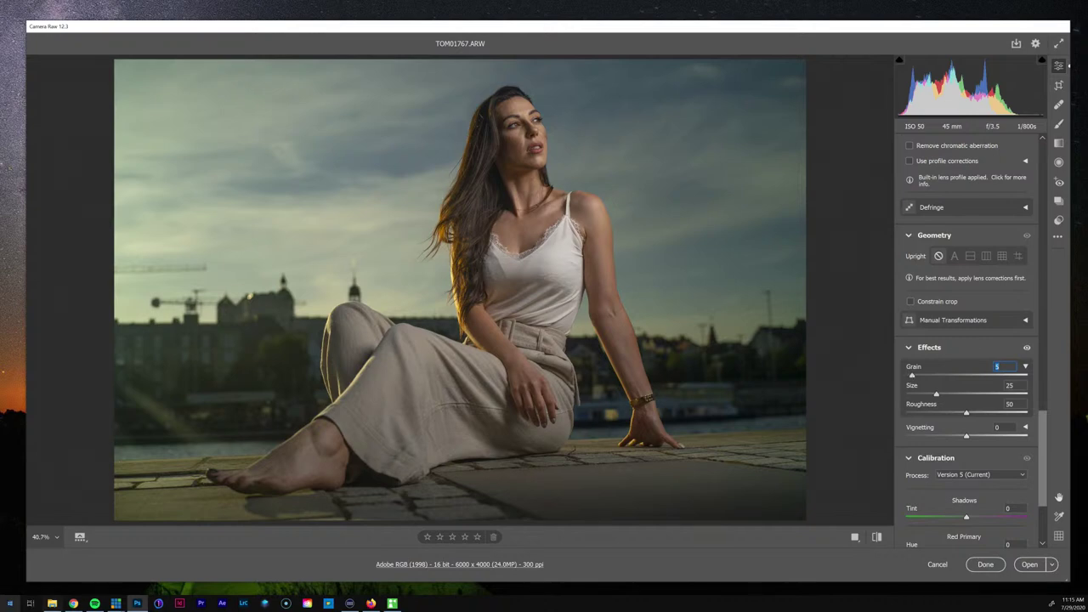
key(Return)
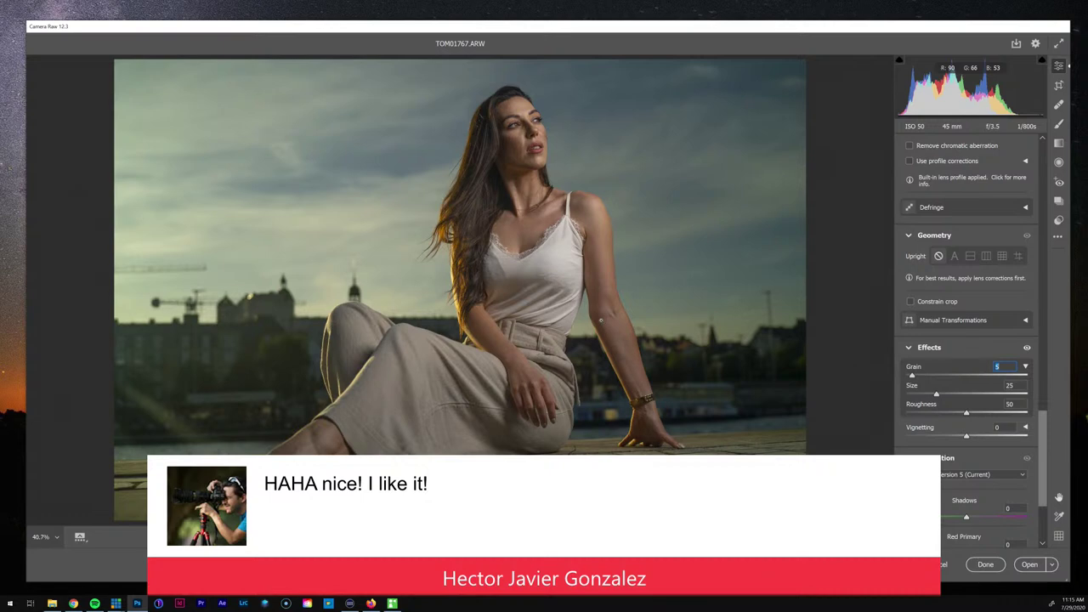
Set the Blue Primary saturation in the camera calibration to +8
scroll(1041, 443, down, 5)
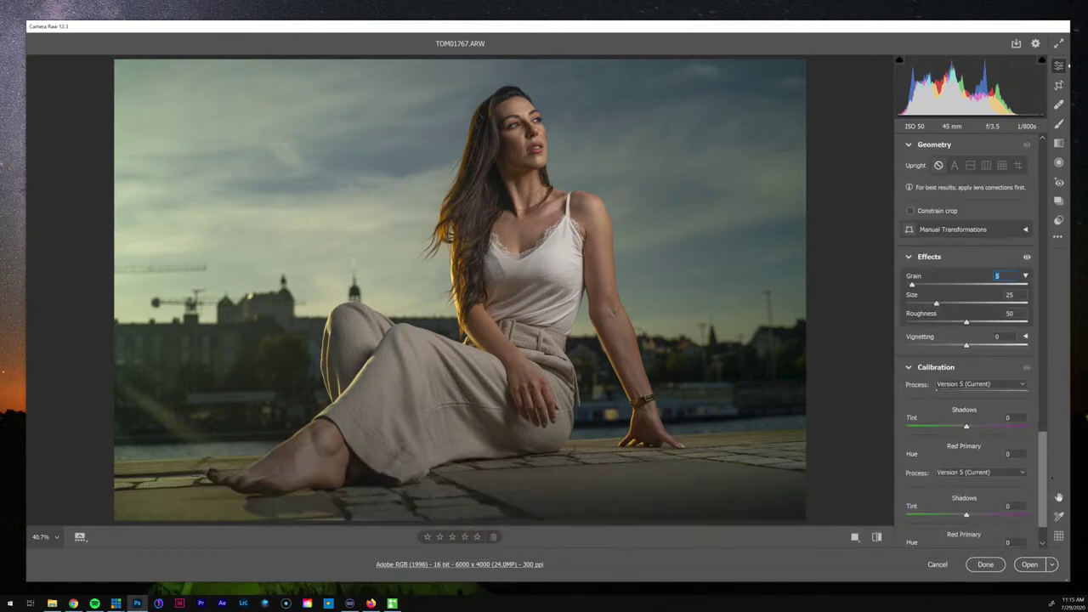
drag(966, 536, 970, 537)
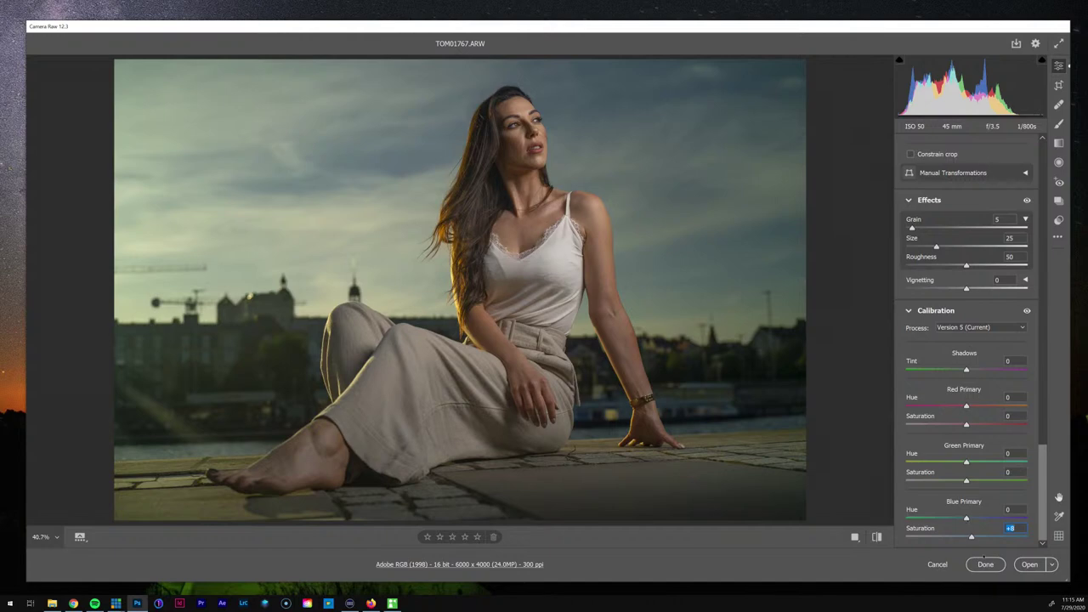
Fine-tune the Blue Primary saturation upward and its hue downward in the camera calibration
key(Up)
key(Up)
key(shift+Tab)
key(Down)
key(Down)
Raise the Green Primary hue slightly in the camera calibration, keeping its saturation as it is
key(shift+Tab)
key(Up)
key(Down)
key(shift+Tab)
key(Up)
key(Up)
key(Up)
key(Up)
key(Up)
key(Down)
key(Down)
scroll(1042, 468, up, 20)
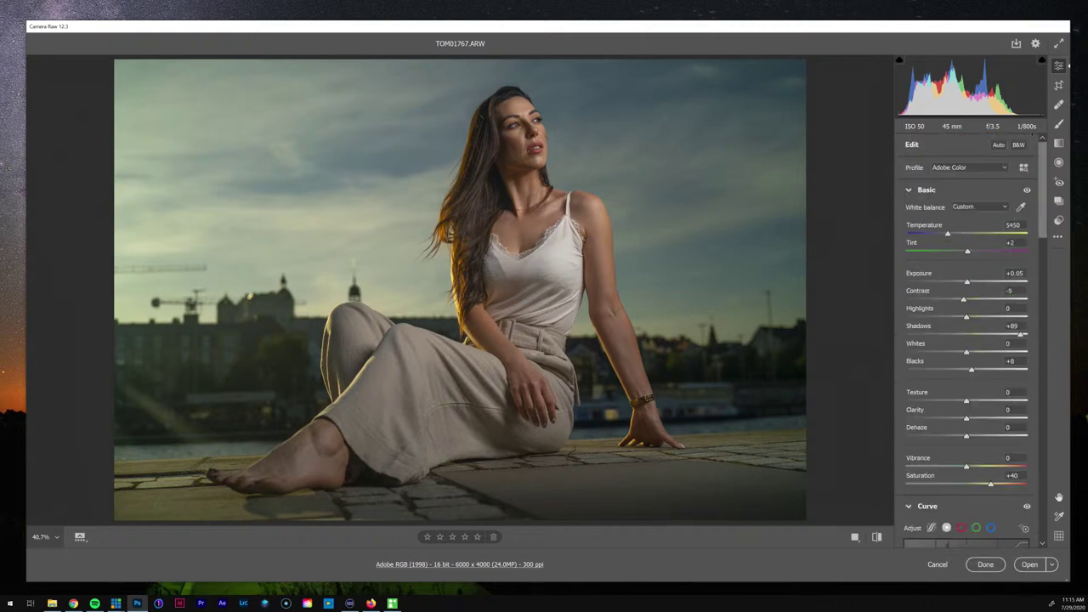
Compare the original and the edited photo side by side in a before and after view
click(855, 537)
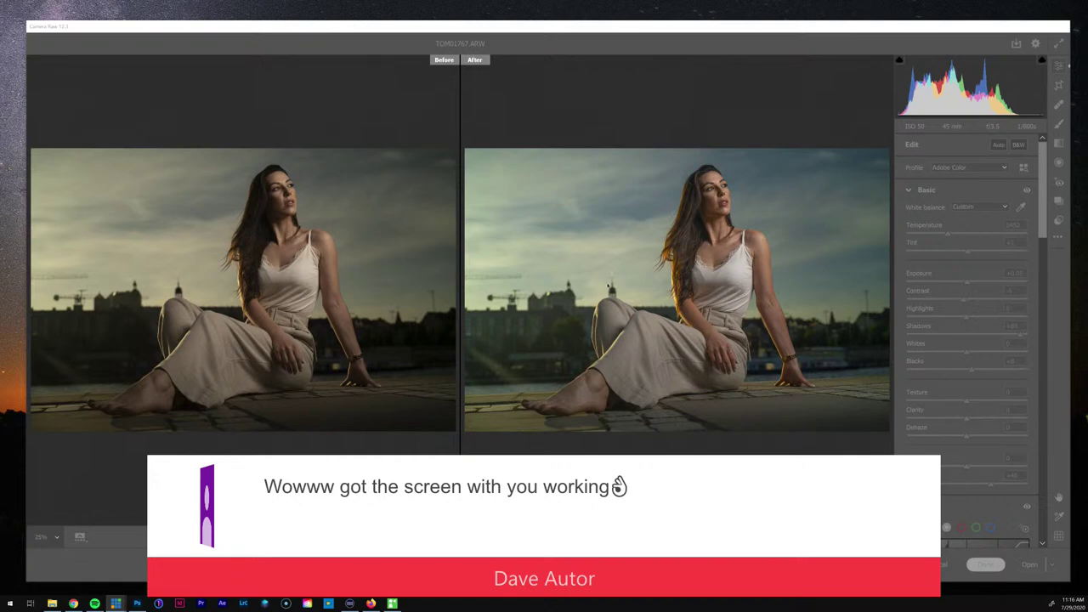
click(820, 426)
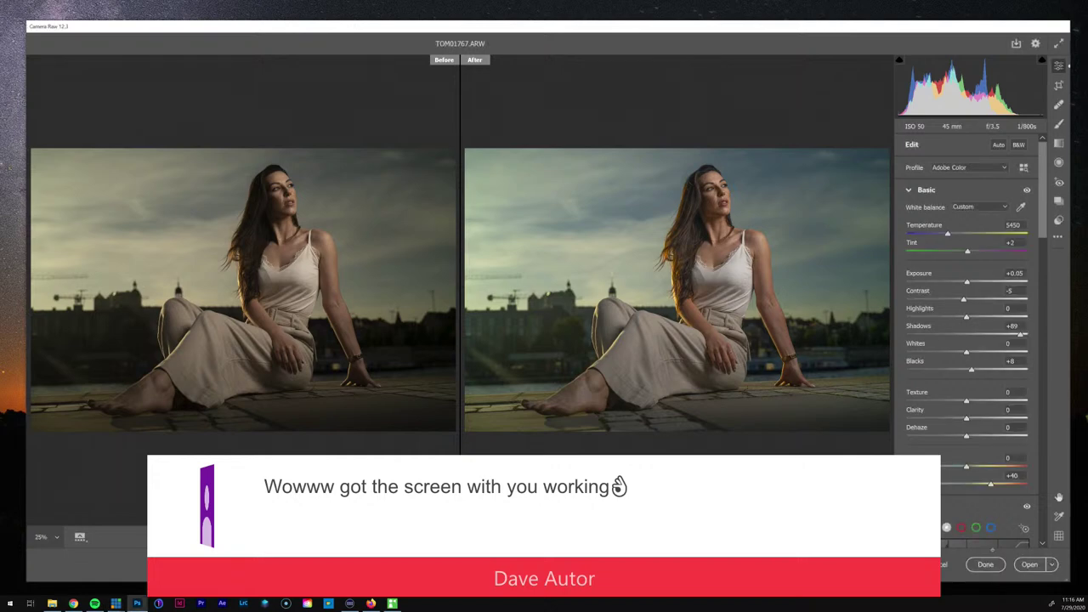
Open the photo in Photoshop with its colors converted to the working space, and bring the window and Properties panel onto this monitor
click(1028, 566)
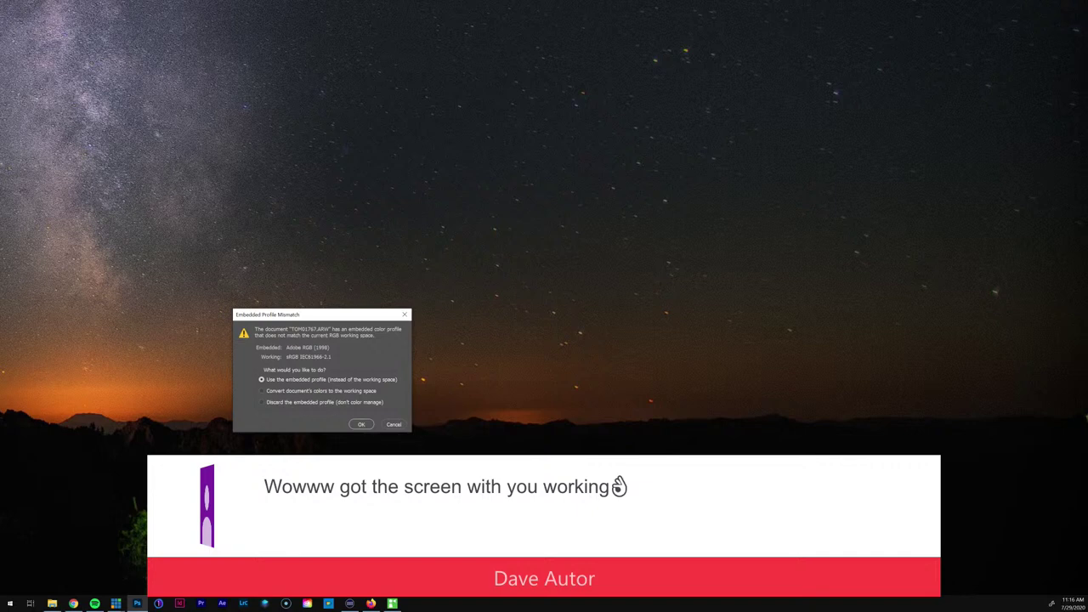
click(361, 392)
click(361, 425)
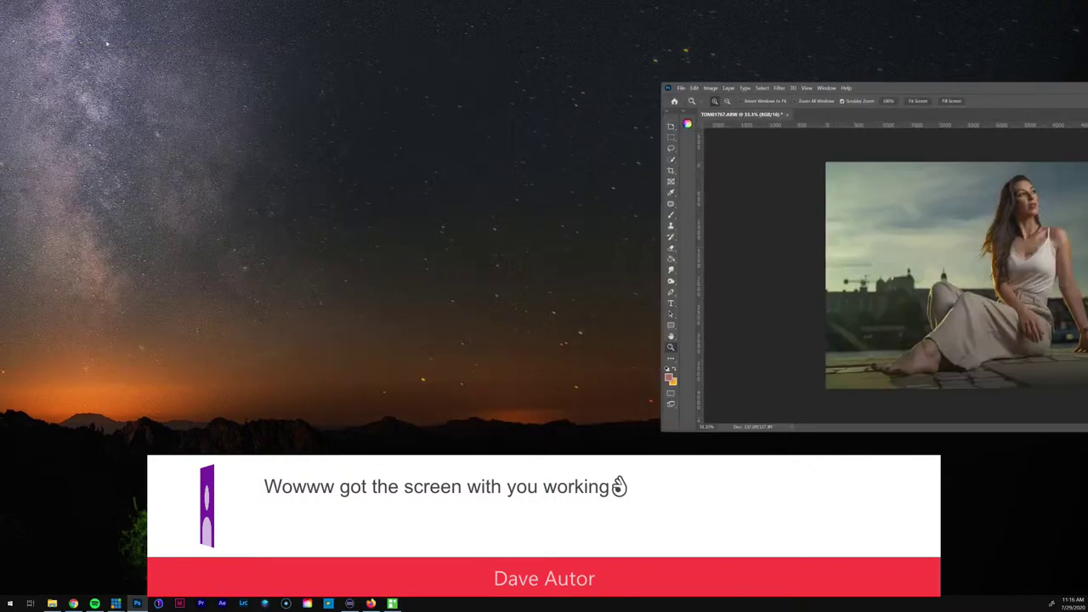
drag(1087, 88, 724, 98)
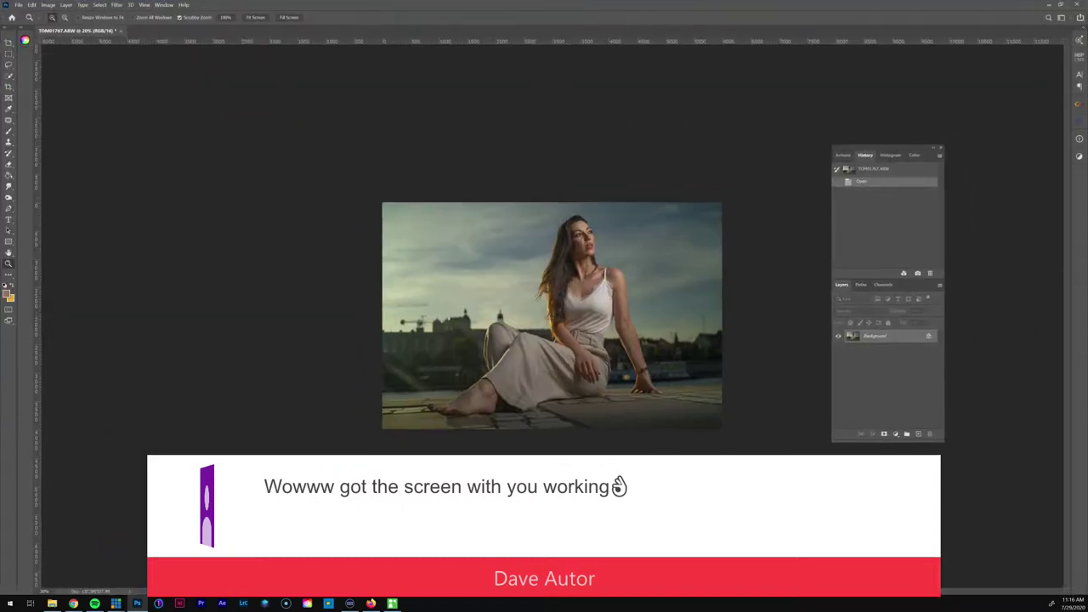
drag(0, 10, 260, 172)
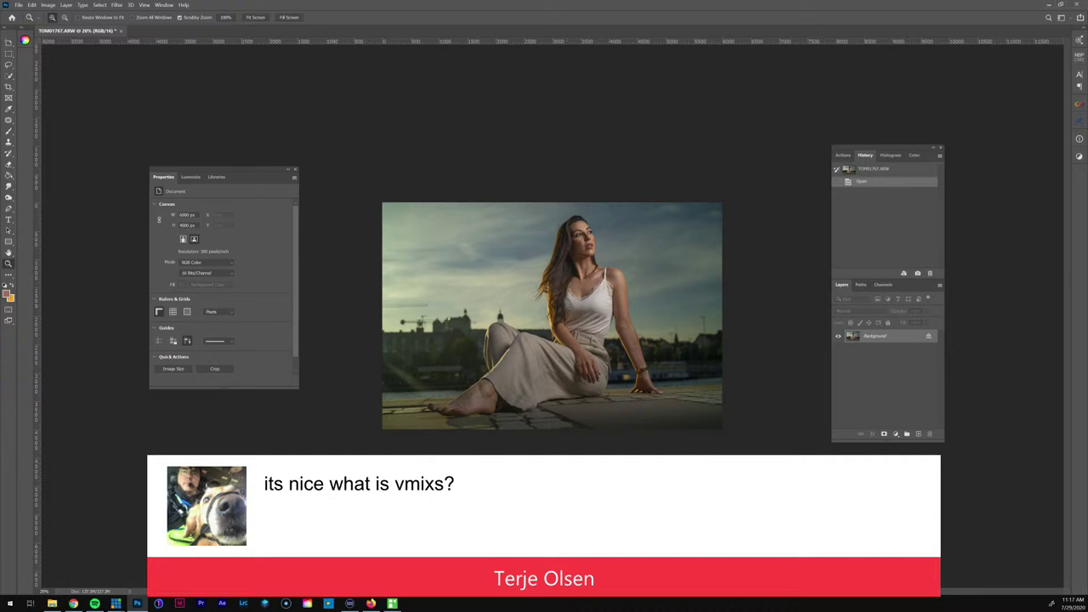
Switch to the vMix window and maximize it to show the streaming setup
click(115, 604)
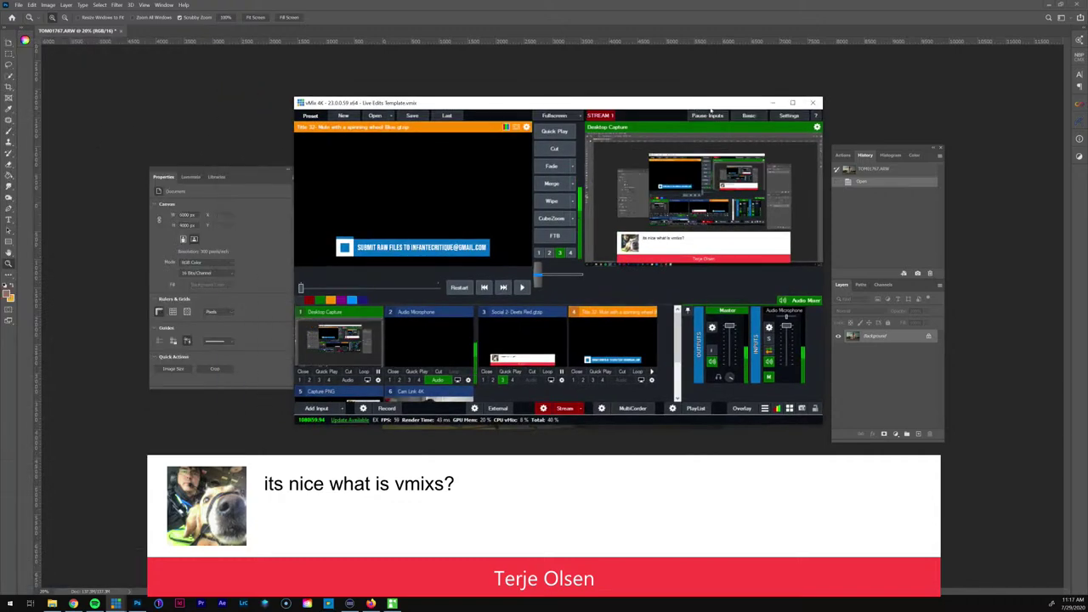
click(792, 102)
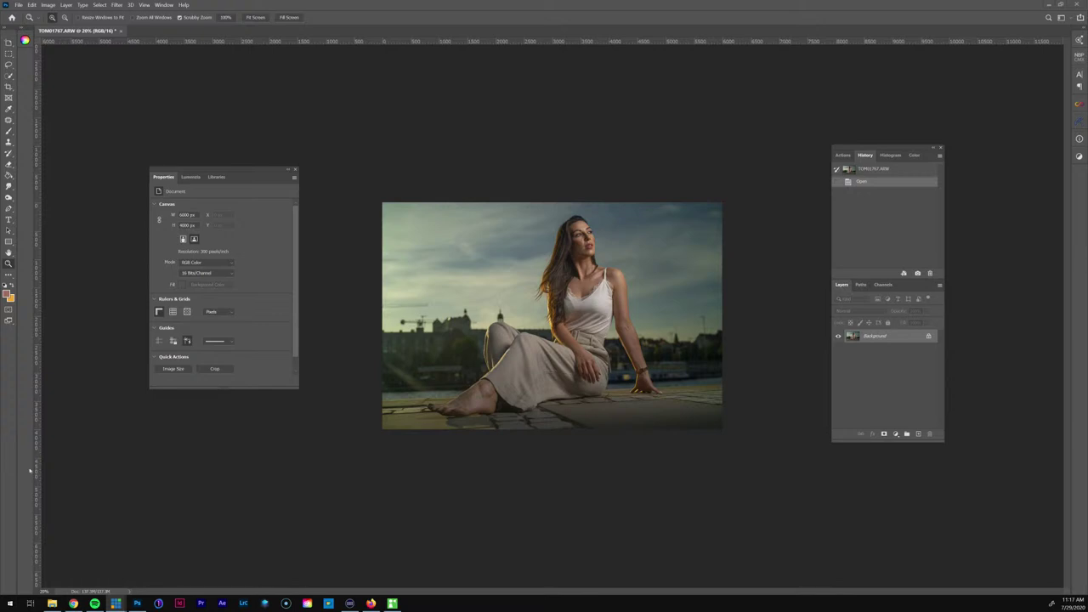
Run the Clean Up Layer action to copy the background onto a new layer
key(ctrl+plus)
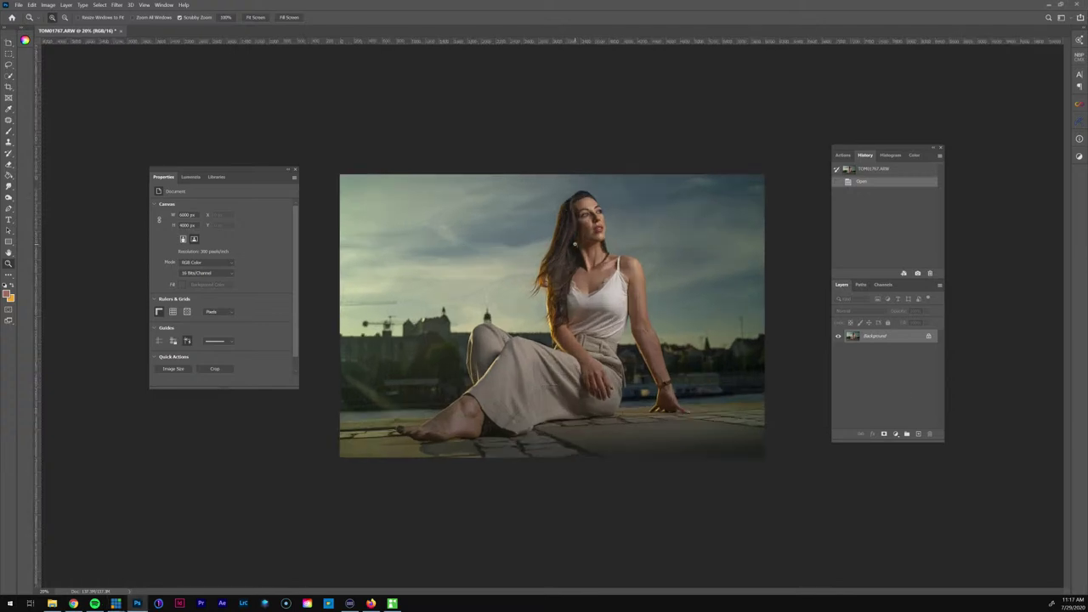
key(ctrl+plus)
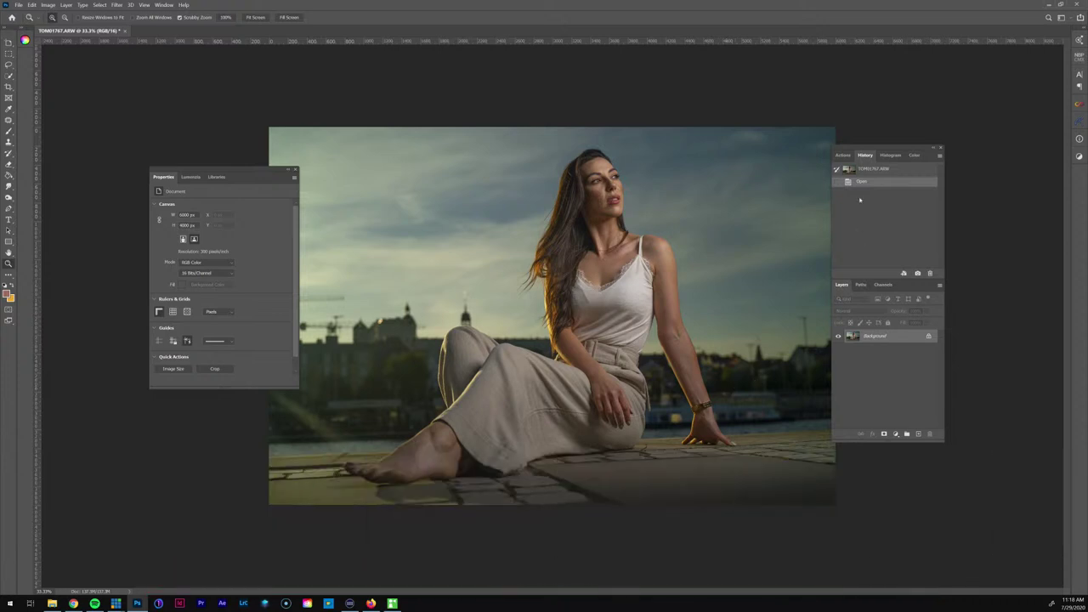
click(843, 156)
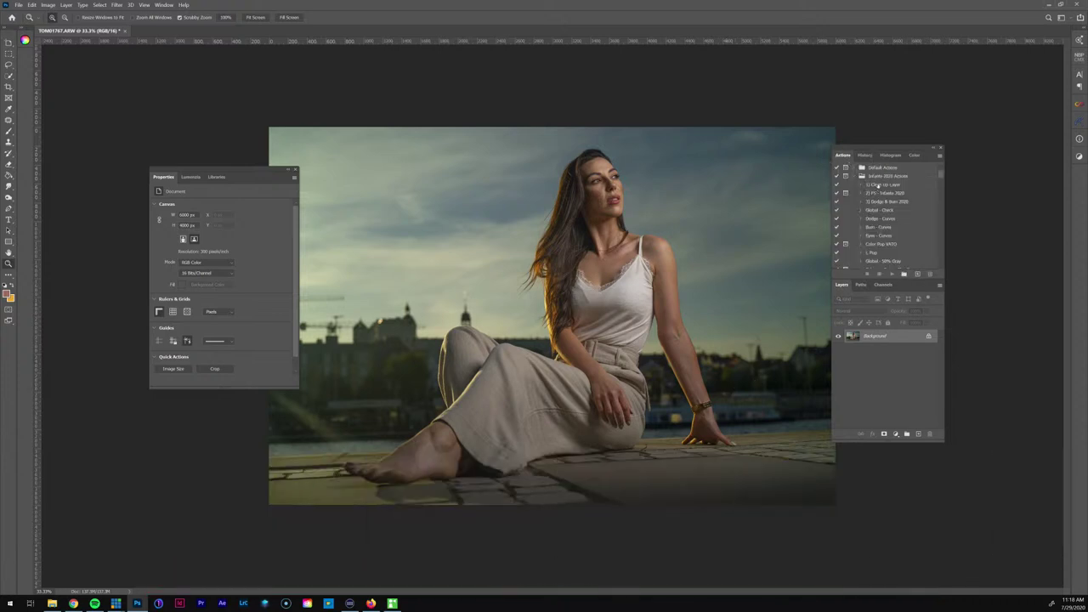
click(891, 273)
Enlarge the Actions panel and move its panel group and the Properties panel farther away from the photo
drag(906, 281, 906, 329)
drag(909, 147, 948, 126)
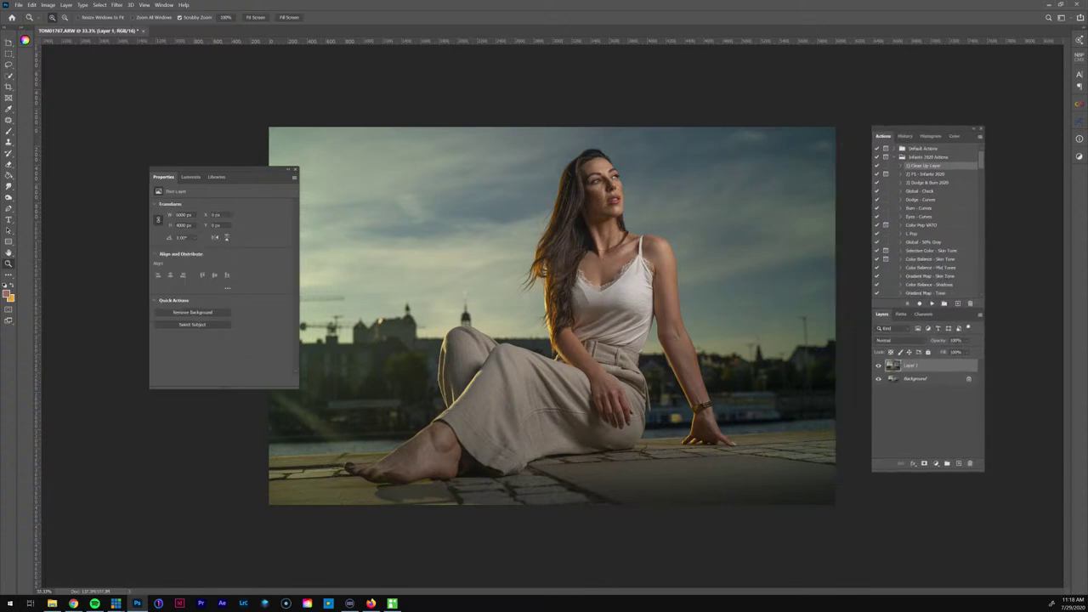
click(268, 164)
drag(266, 170, 218, 195)
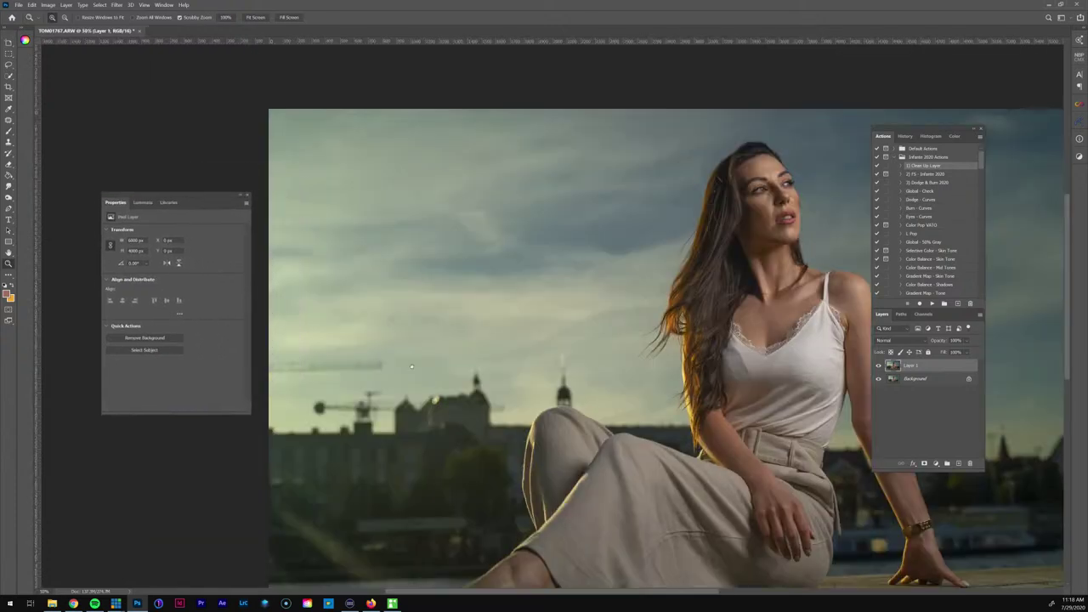
Try to patch out the faint crane arm in the sky with the sky just below it, and revert to the Layer Via Copy state
drag(384, 384, 485, 330)
click(378, 302)
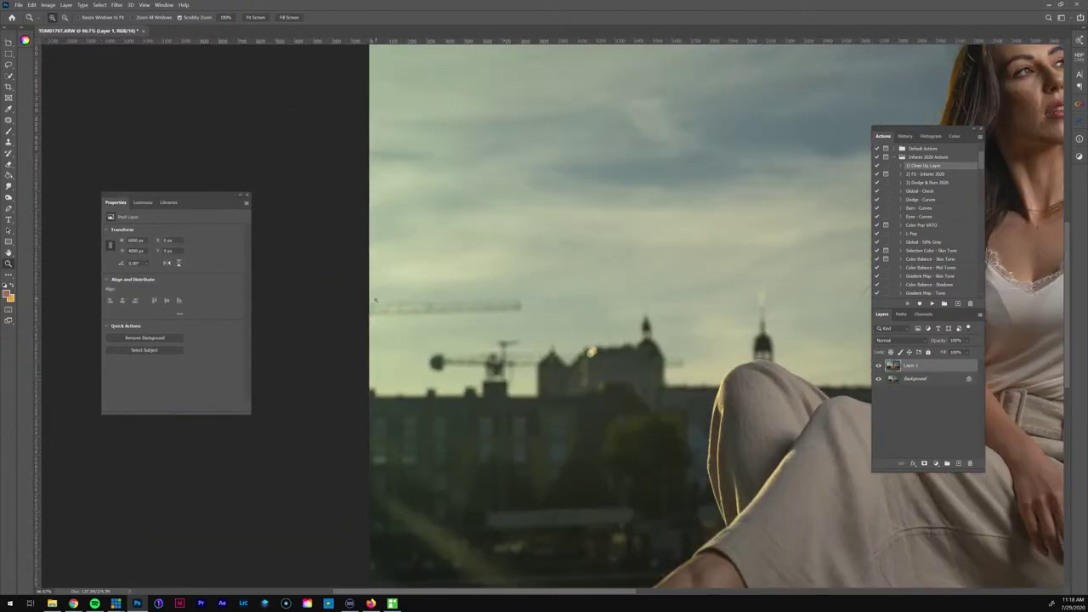
key(j)
mouse_move(359, 319)
mouse_down()
mouse_move(525, 315)
mouse_move(510, 289)
mouse_move(421, 289)
mouse_up()
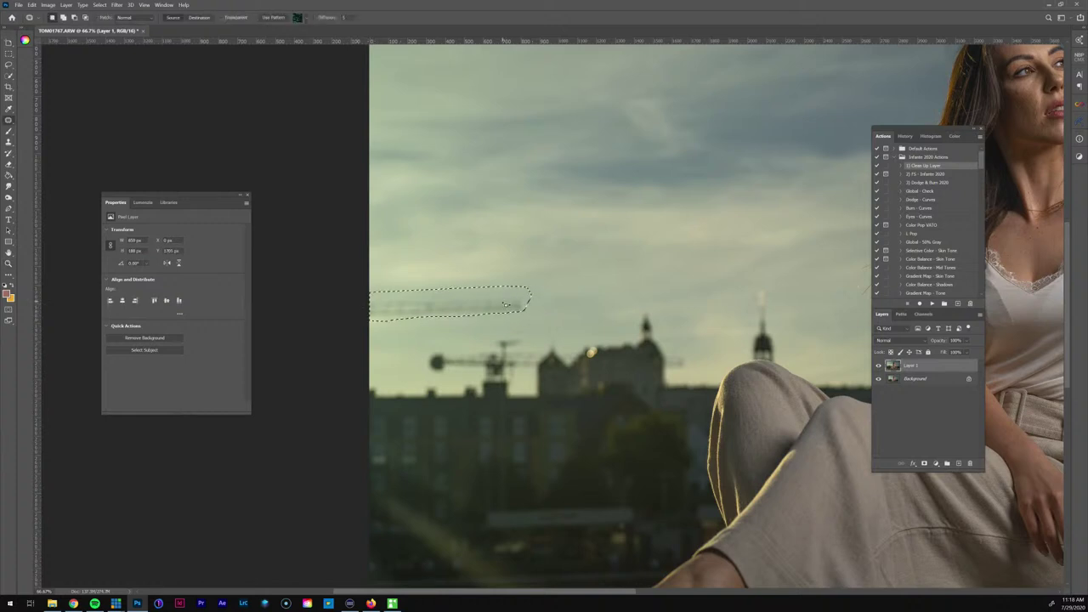
drag(505, 304, 502, 331)
key(ctrl+d)
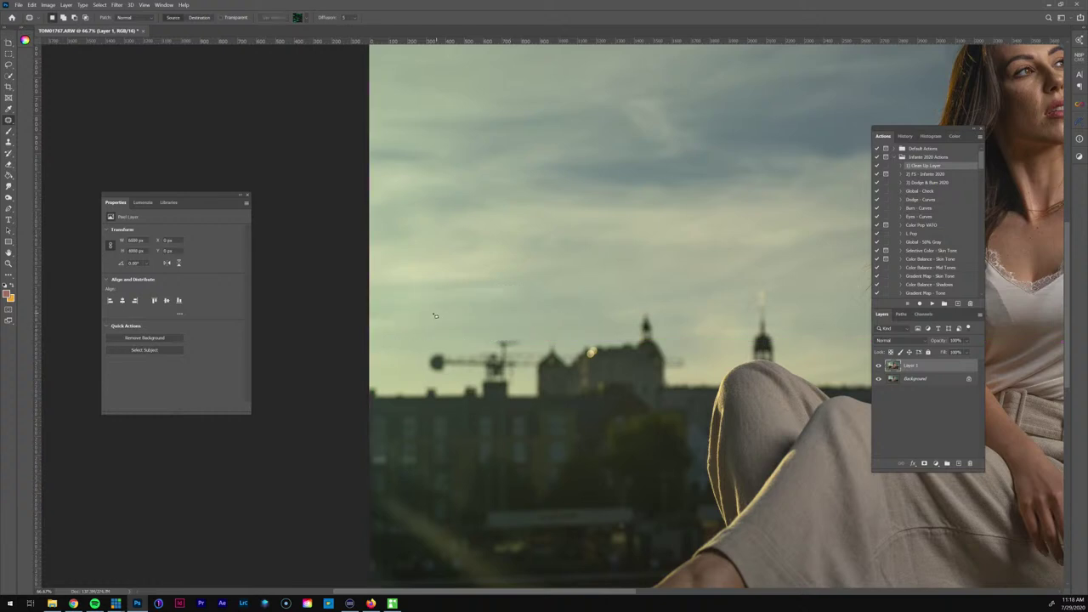
click(905, 136)
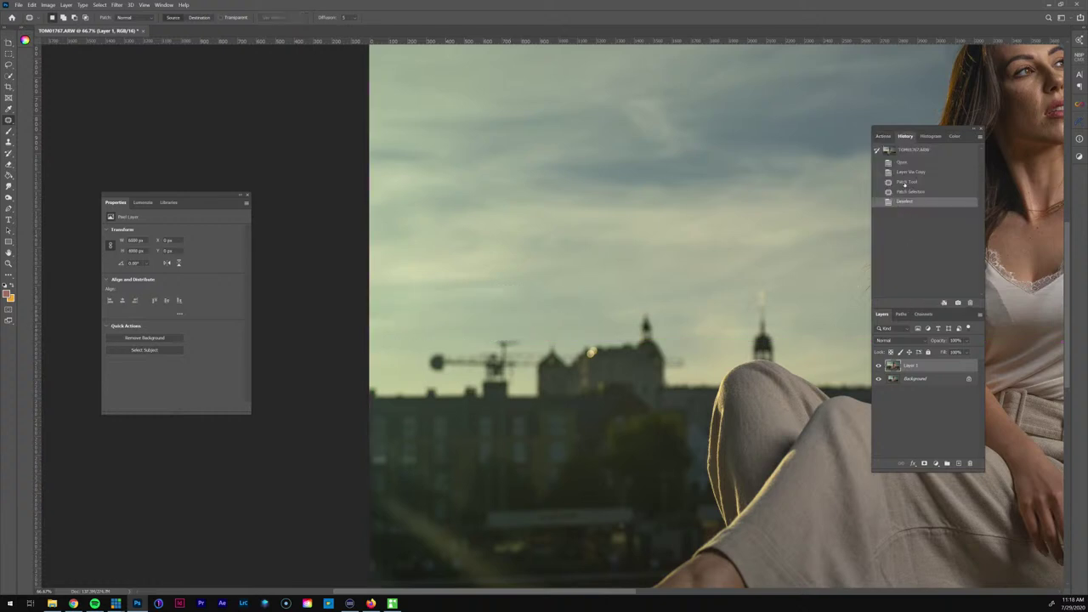
click(908, 171)
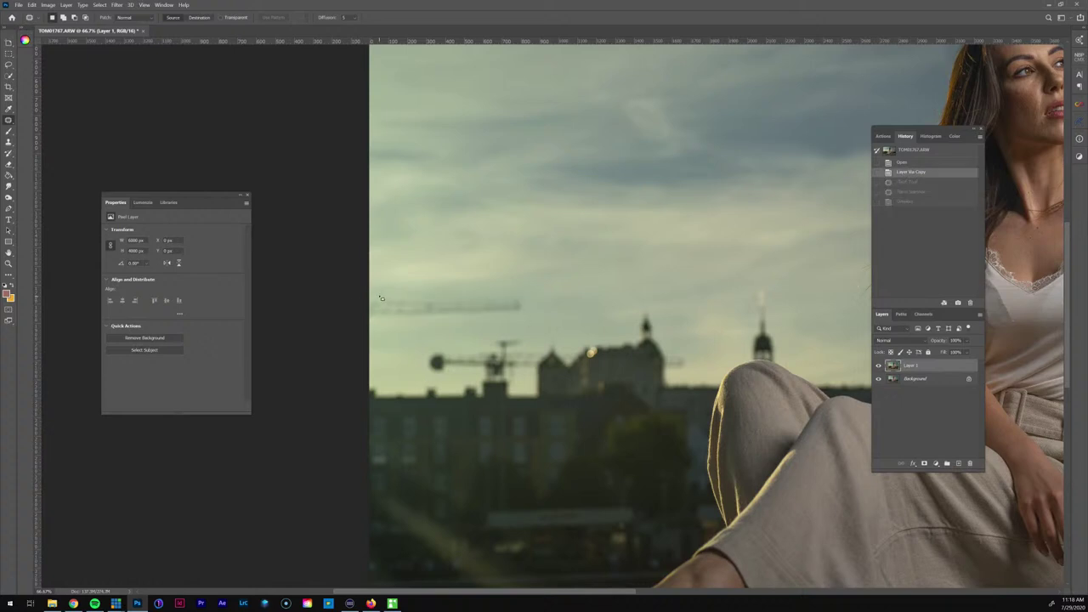
Outline the faint crane arm at the photo's left edge with the Patch tool, remove it with a Content-Aware fill and deselect
mouse_move(363, 316)
mouse_down()
mouse_move(405, 327)
mouse_move(530, 290)
mouse_up()
key(shift+BackSpace)
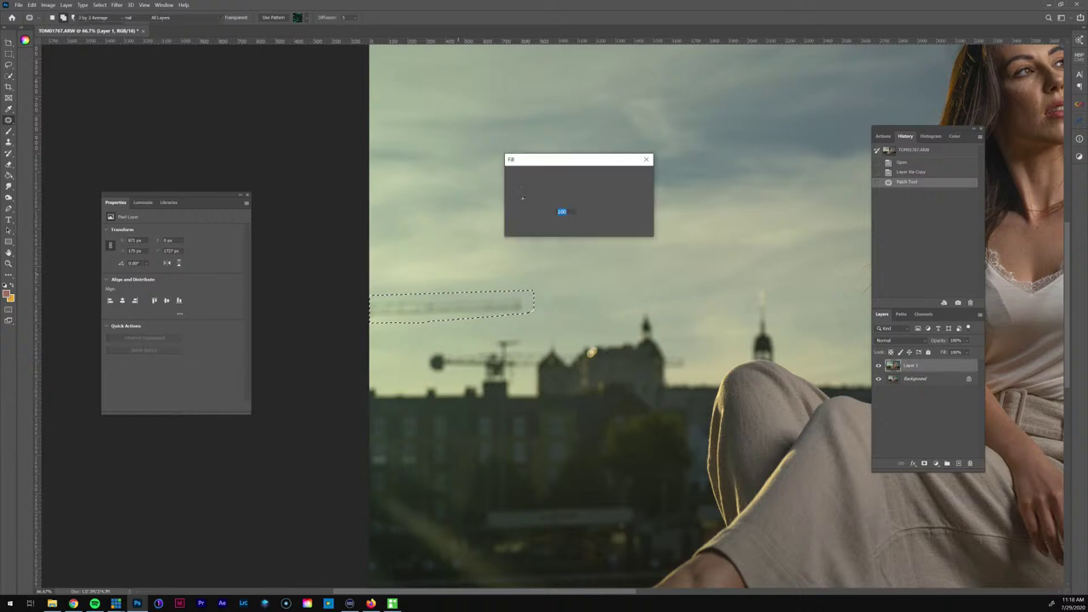
click(610, 174)
click(581, 213)
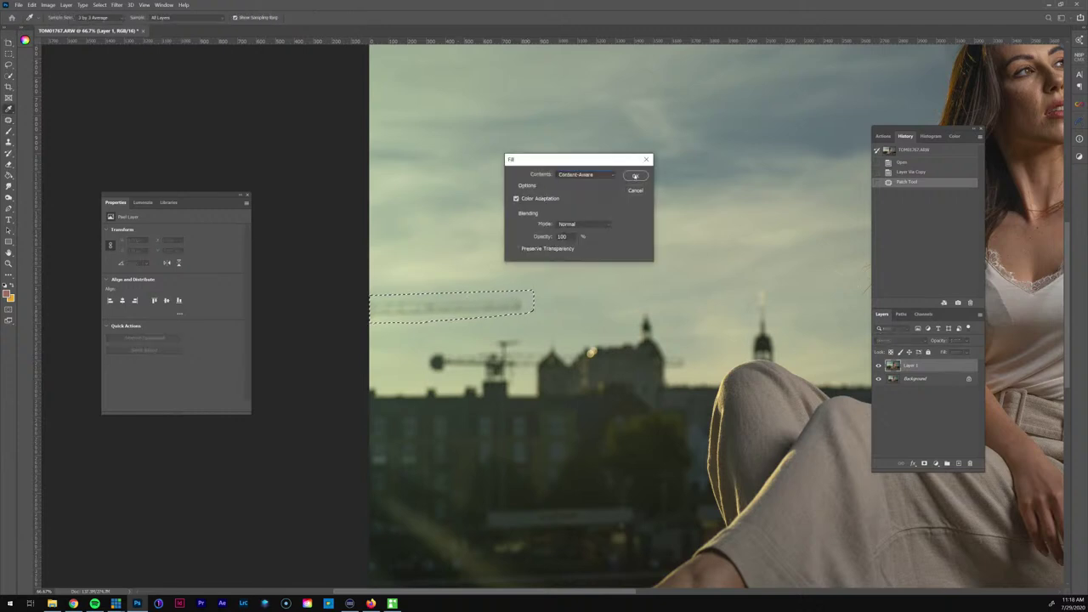
click(635, 175)
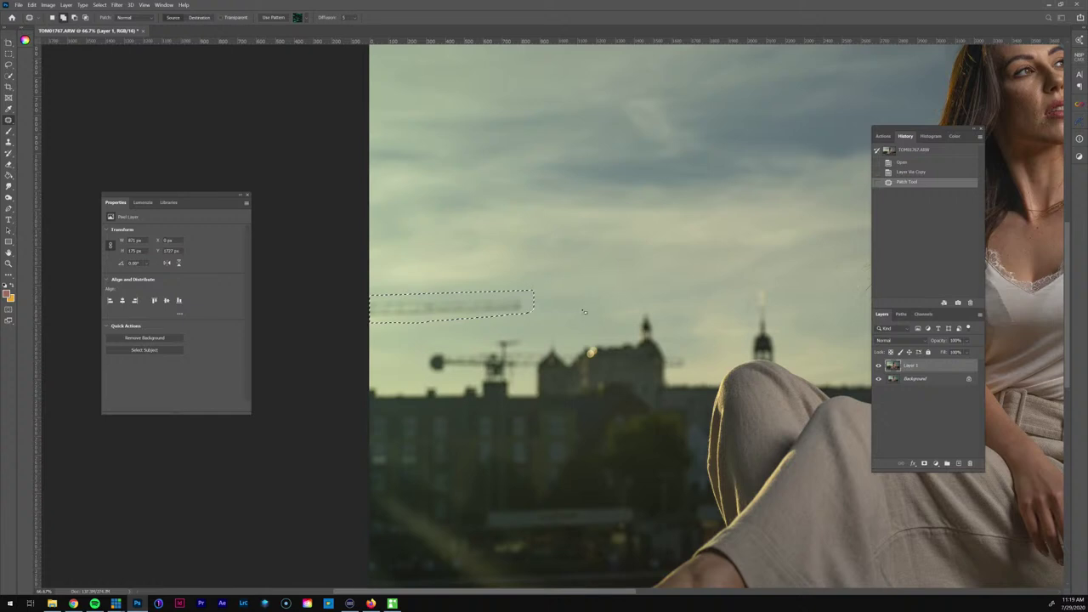
key(ctrl+d)
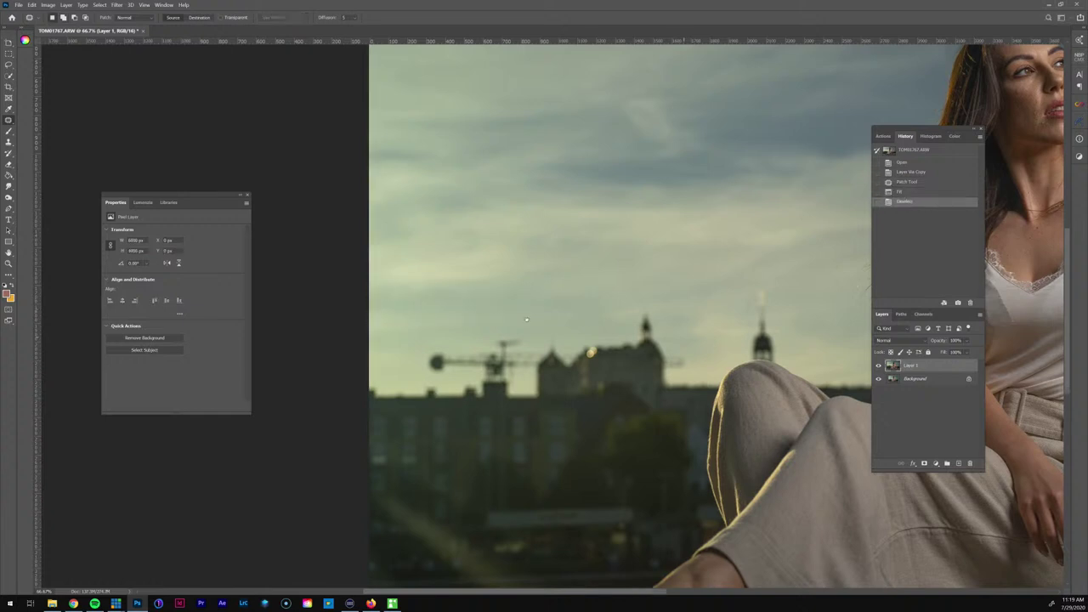
Examine the tower spire behind the raised knee up close and in the whole photo
drag(784, 362, 601, 346)
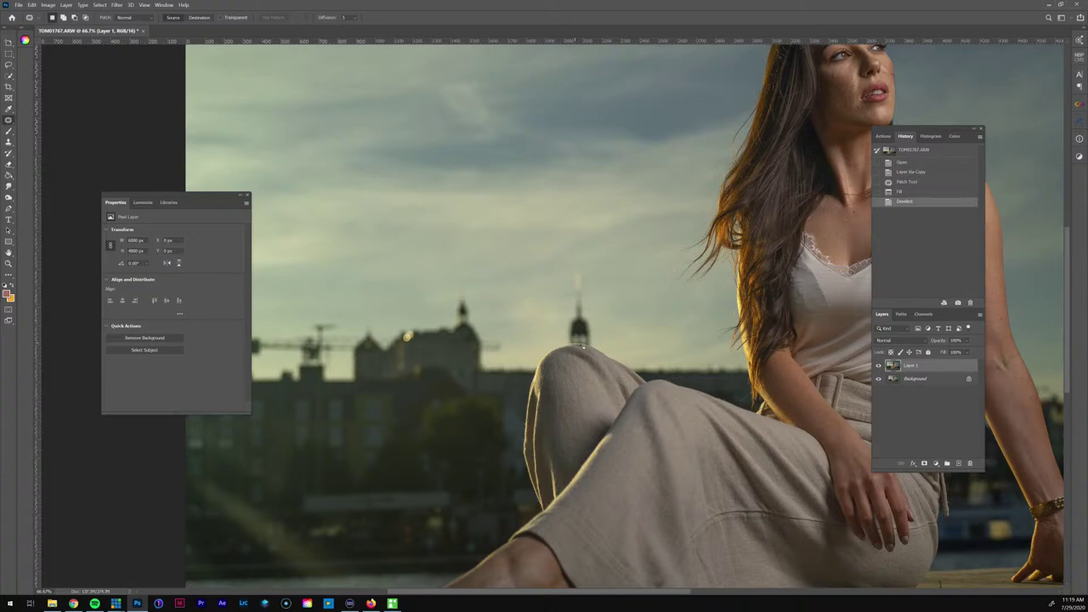
key(ctrl+minus)
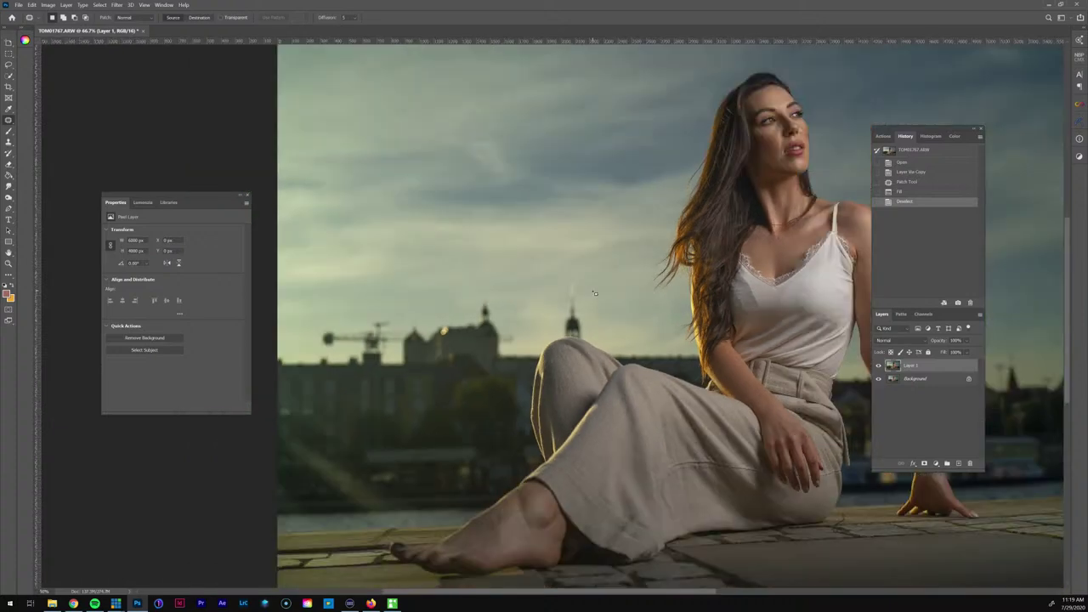
key(ctrl+plus)
scroll(595, 317, up, 6)
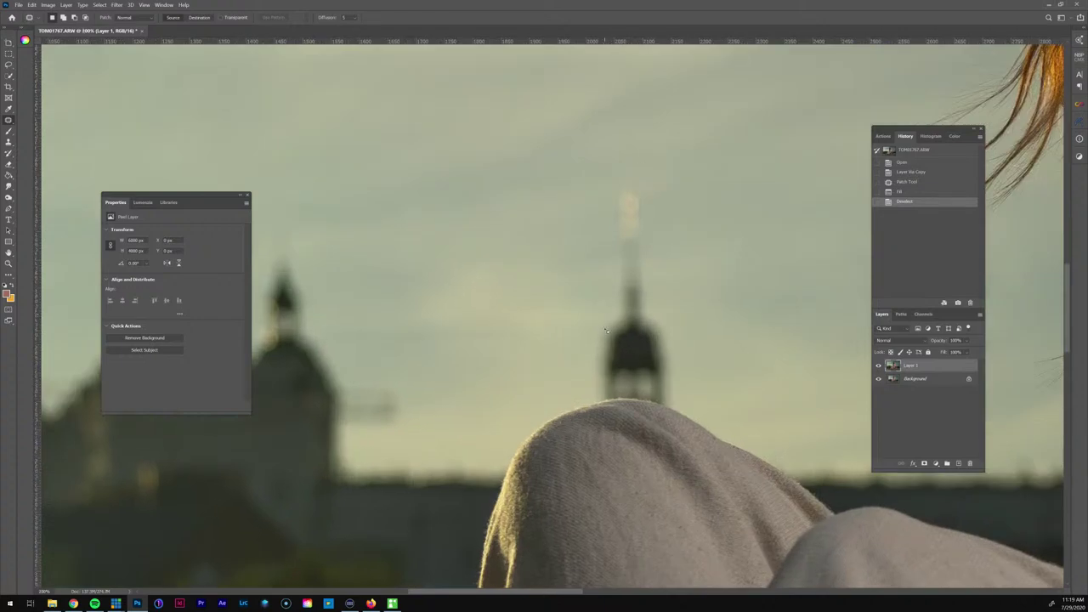
scroll(606, 336, down, 2)
scroll(607, 337, down, 4)
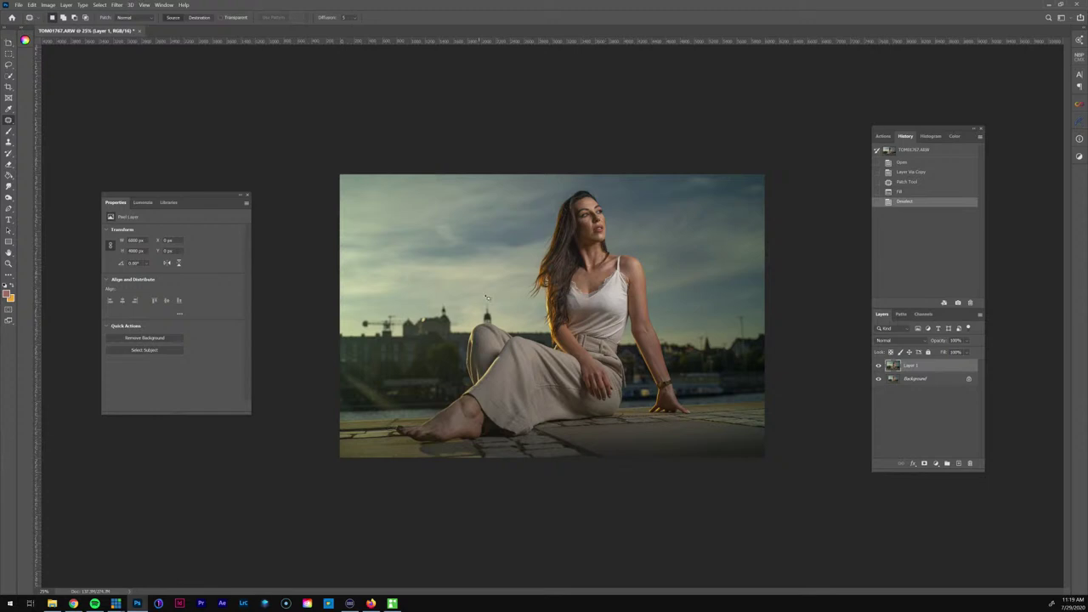
Outline the tall blurred pole above the houses near the photo's right edge, remove it with a Content-Aware fill and deselect
key(z)
click(757, 326)
click(757, 325)
click(758, 326)
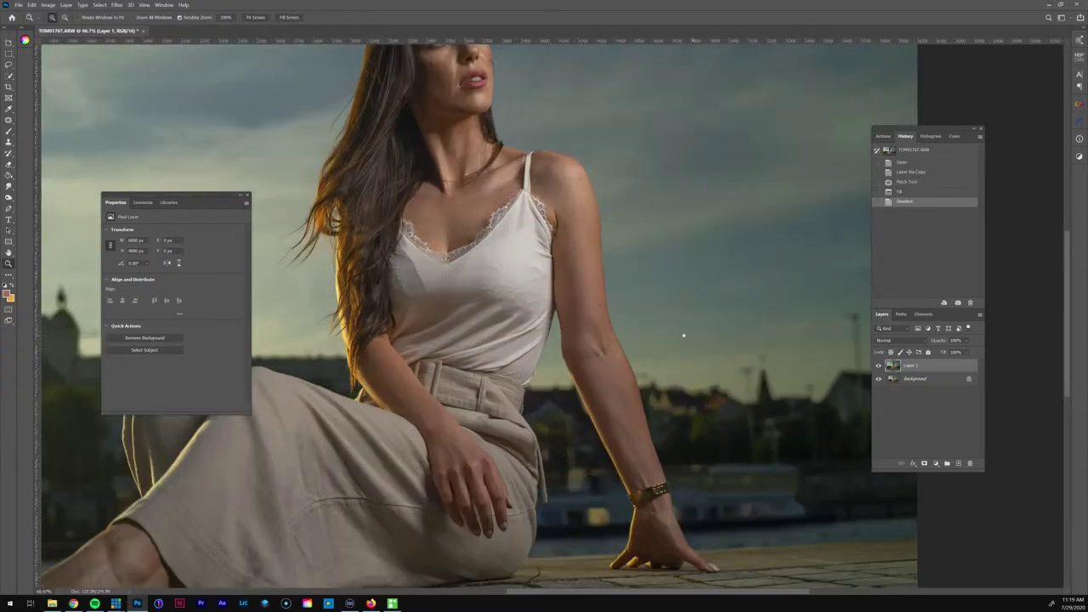
drag(683, 335, 534, 338)
click(743, 344)
click(739, 341)
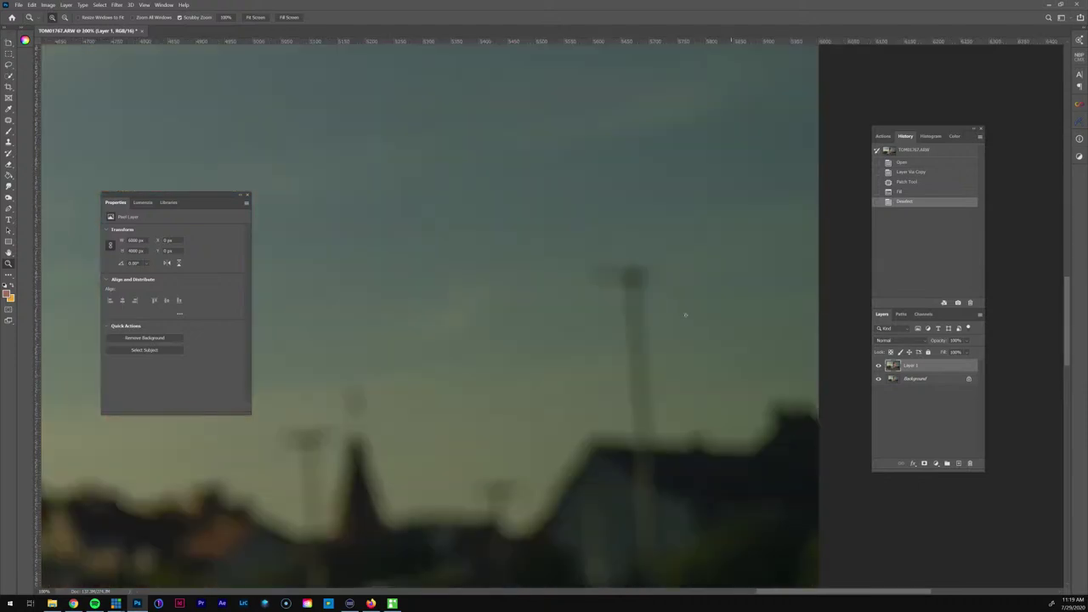
key(j)
mouse_move(627, 249)
mouse_down()
mouse_move(566, 284)
mouse_move(619, 386)
mouse_move(625, 425)
mouse_move(642, 435)
mouse_move(669, 374)
mouse_move(644, 248)
mouse_up()
key(shift+BackSpace)
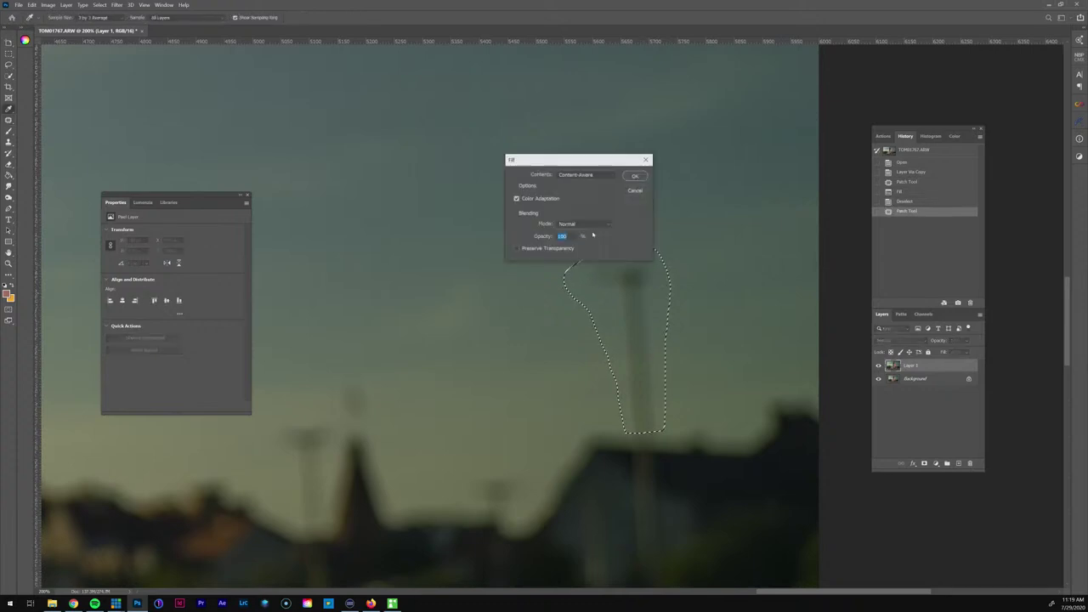
click(631, 175)
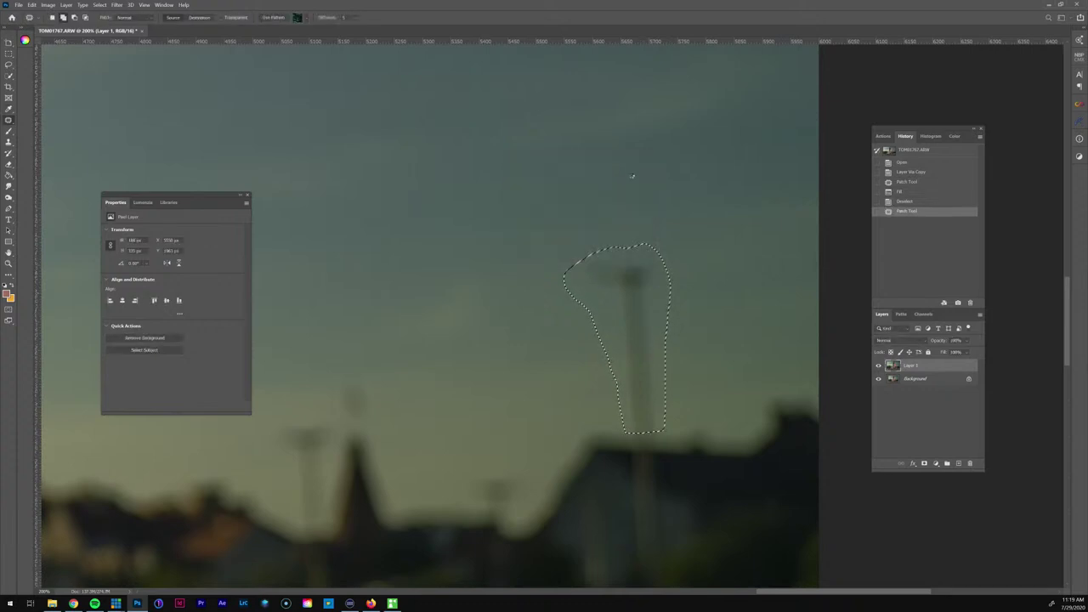
key(ctrl+d)
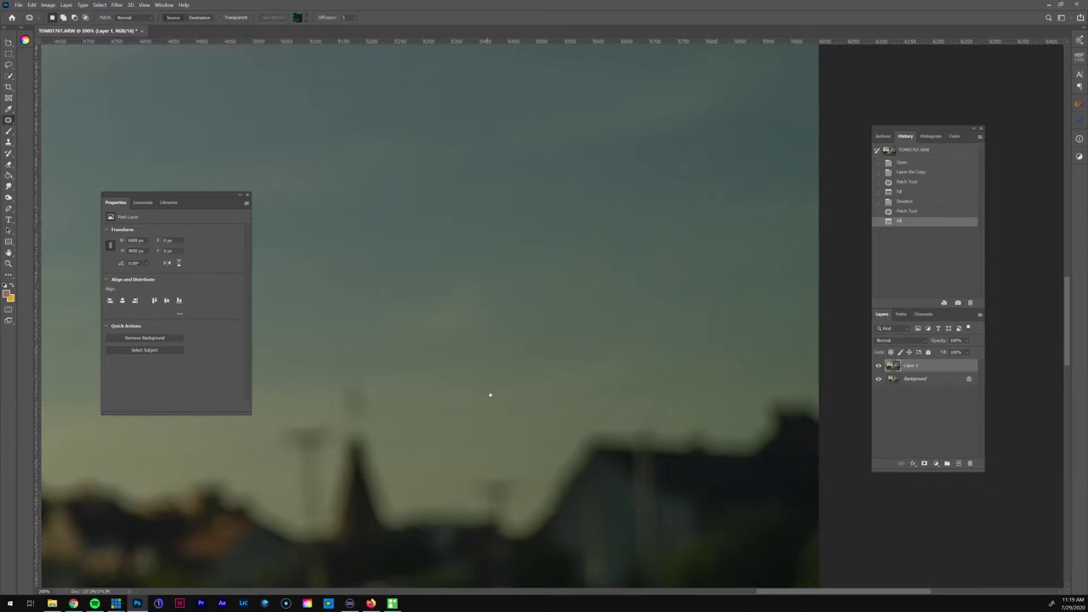
Outline the blurred tower spire above the raised knee with the Patch tool, following the knee's edge along its base
drag(361, 393, 695, 349)
drag(281, 335, 523, 297)
scroll(523, 298, left, 15)
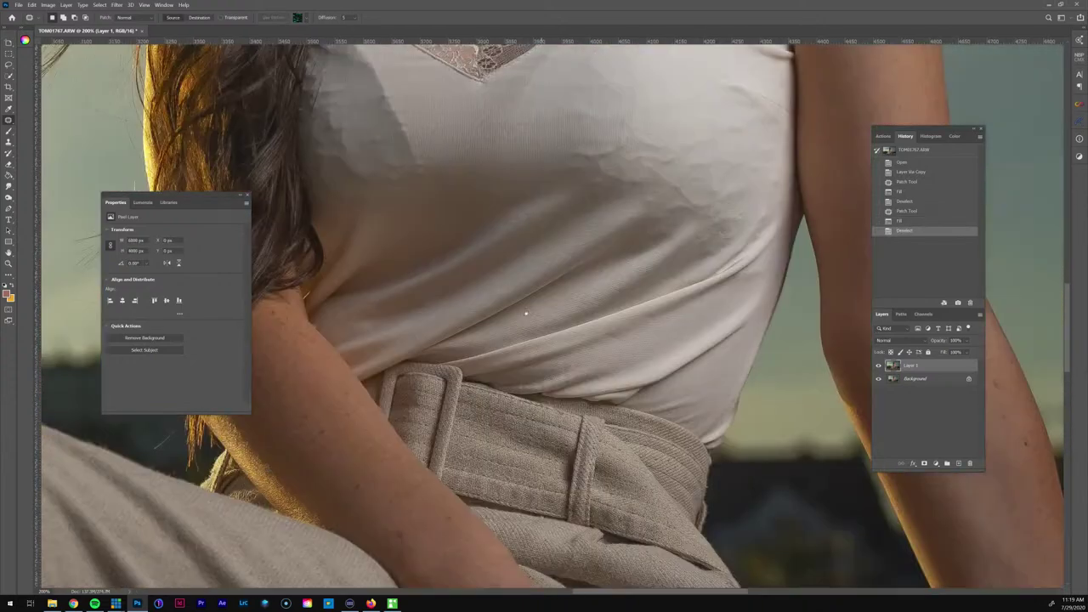
scroll(545, 351, left, 3)
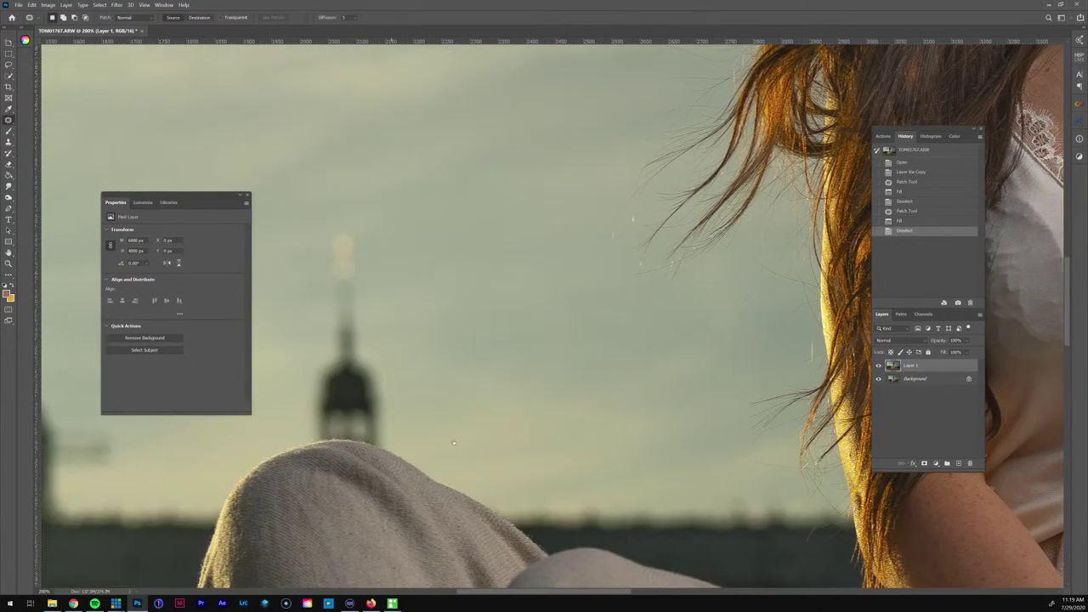
scroll(459, 442, left, 1)
key(z)
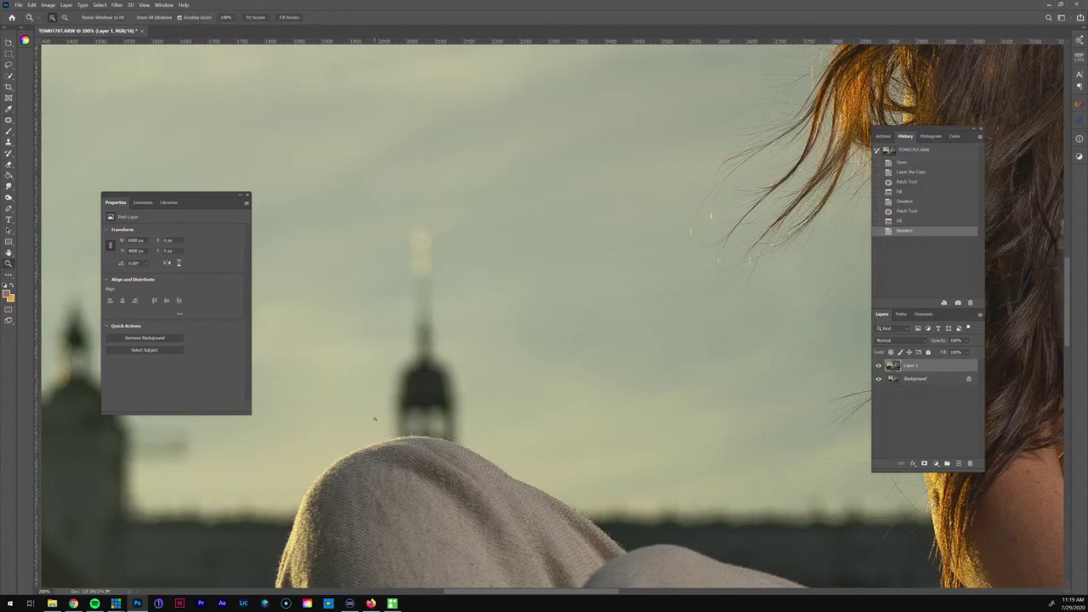
click(414, 392)
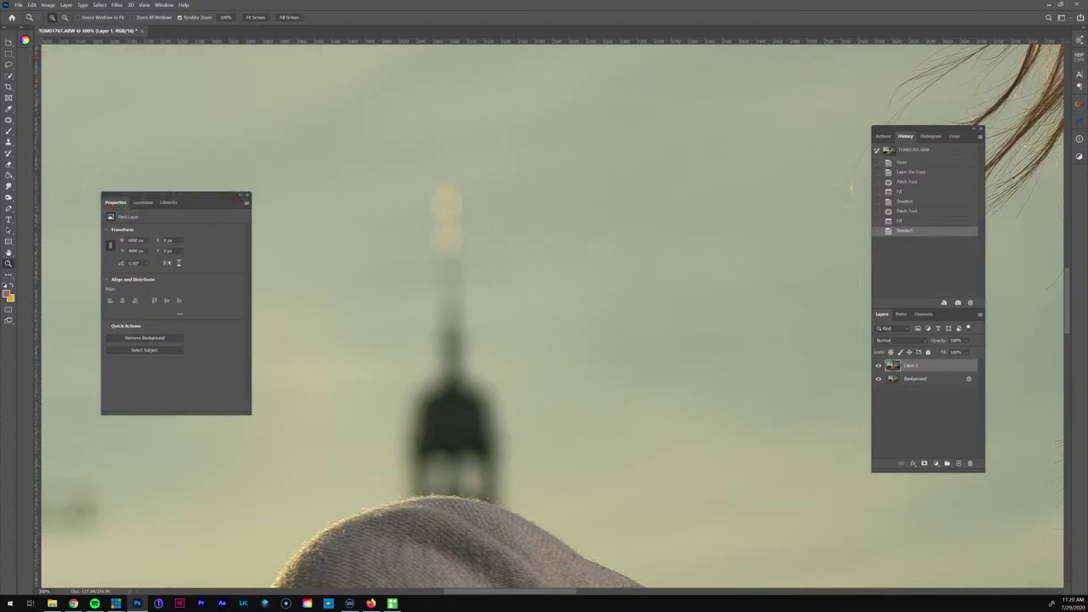
key(j)
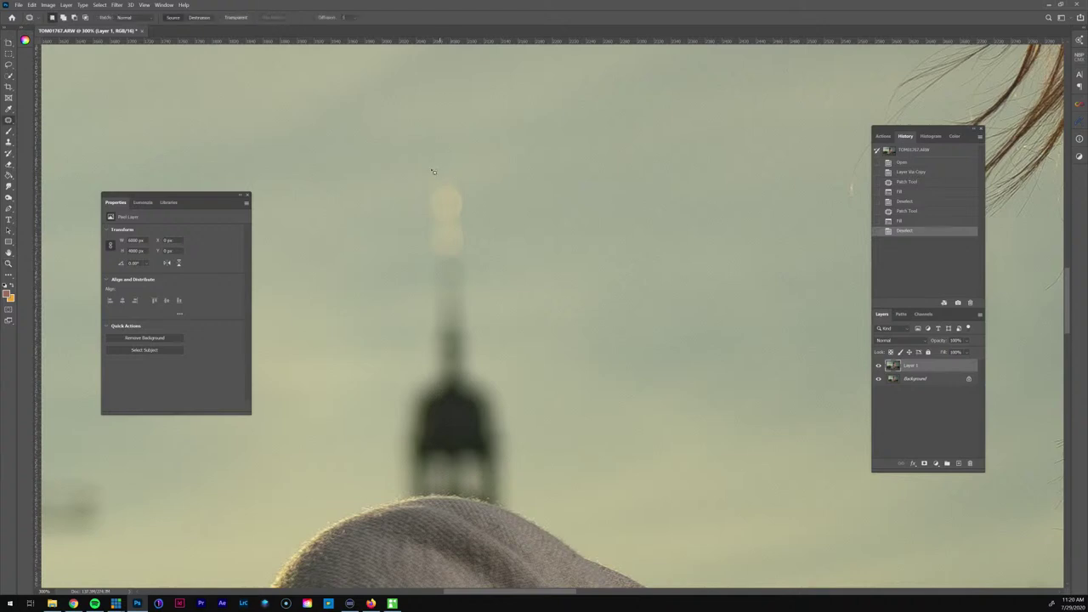
mouse_move(435, 151)
mouse_down()
mouse_move(389, 265)
mouse_move(386, 489)
mouse_move(500, 497)
mouse_move(520, 374)
mouse_move(472, 124)
mouse_up()
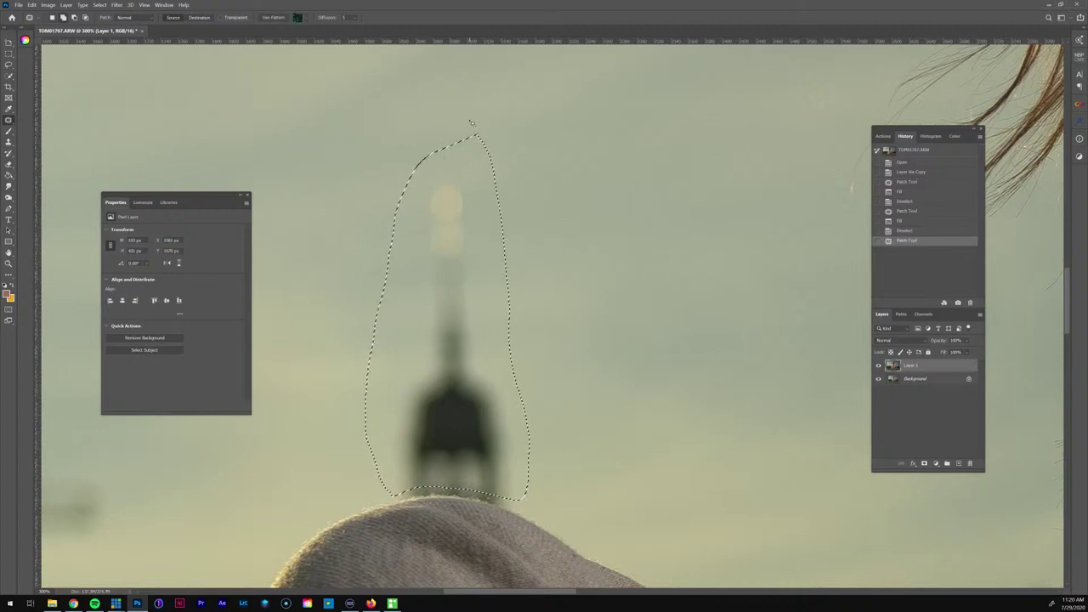
Try to remove the outlined spire with a Content-Aware fill, and revert to the Patch Tool state
key(shift+BackSpace)
key(Return)
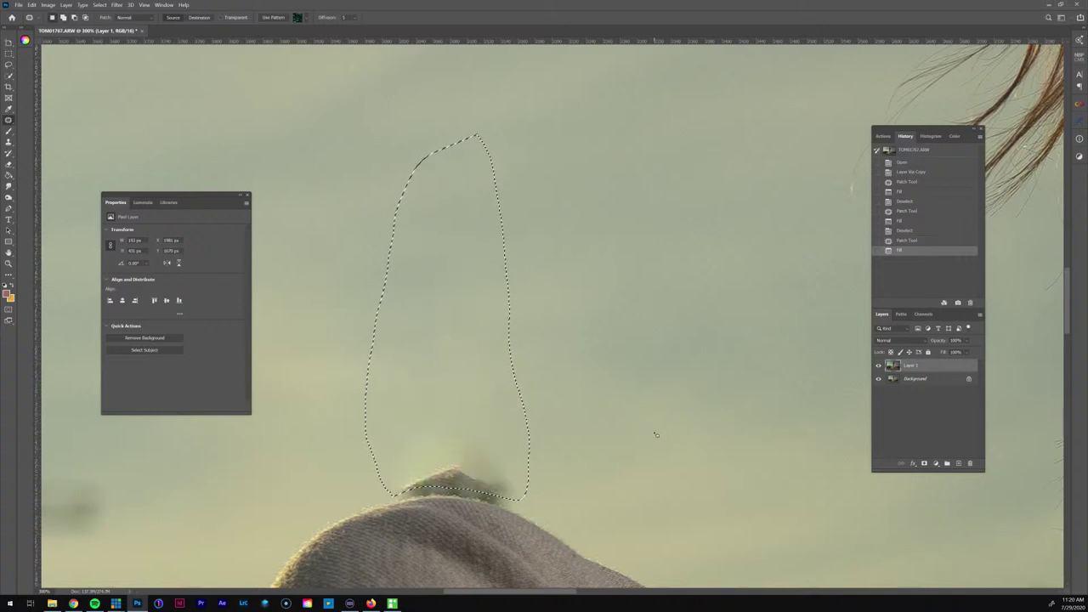
click(916, 241)
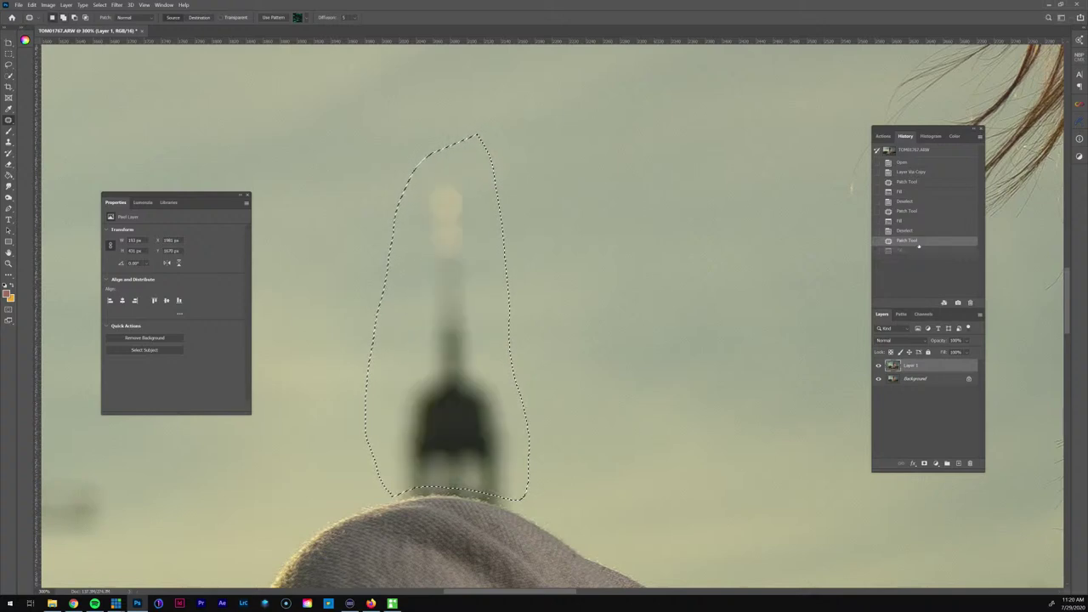
Fill the spire outline using Content-Aware Fill with the knee and trousers excluded from the sampling area, output to a new layer, and deselect
click(32, 4)
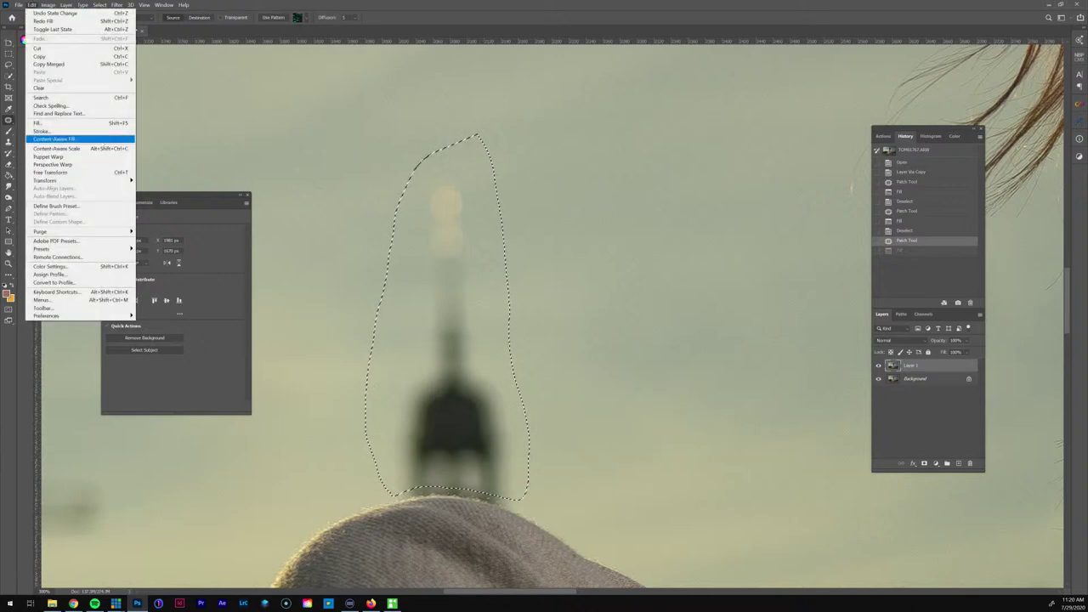
click(60, 139)
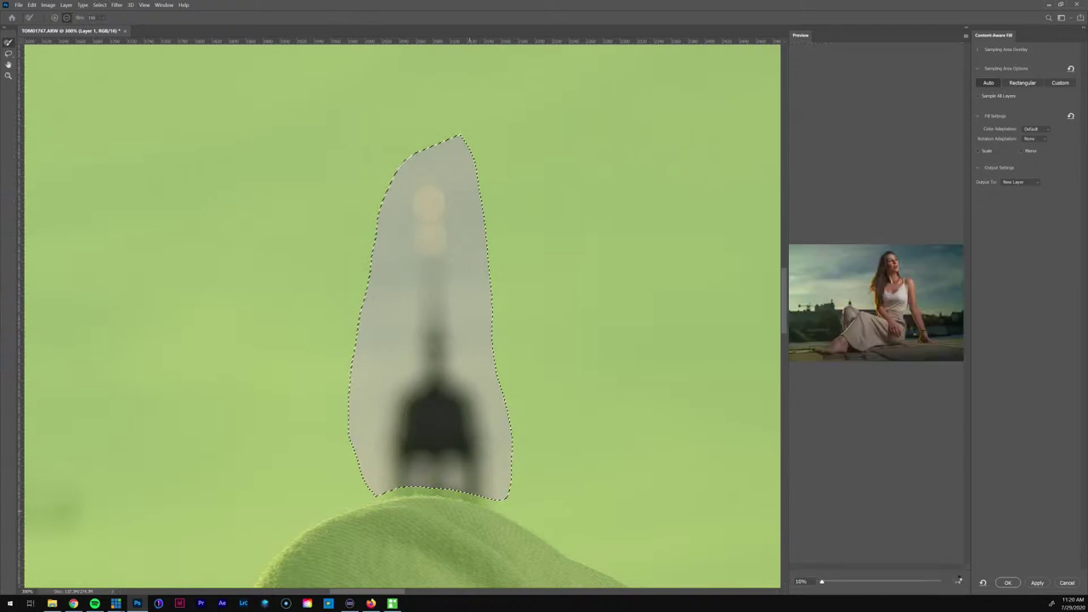
key(ctrl+minus)
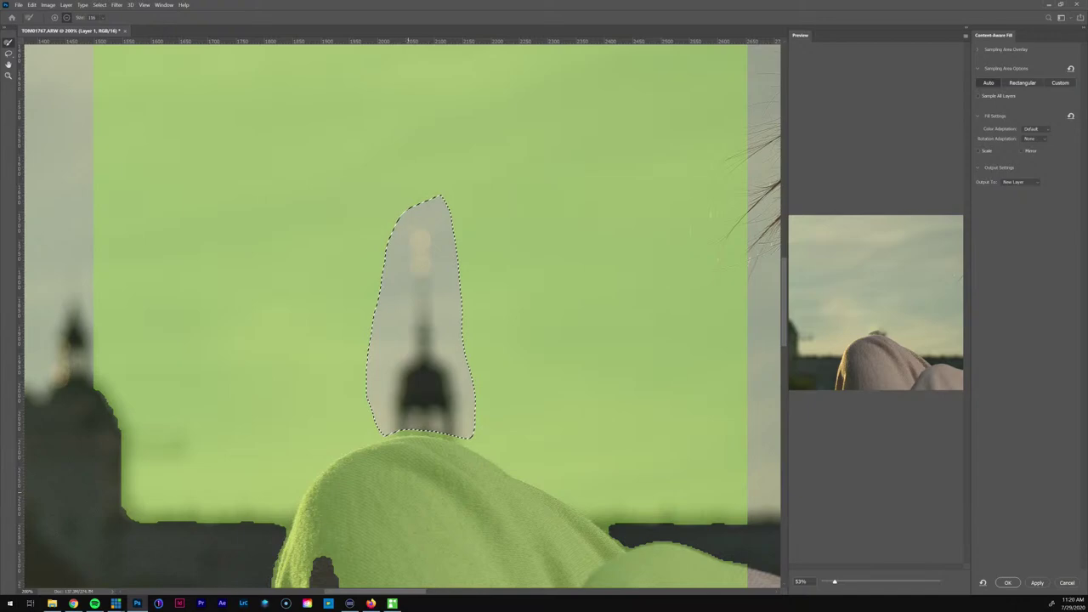
key(ctrl+minus)
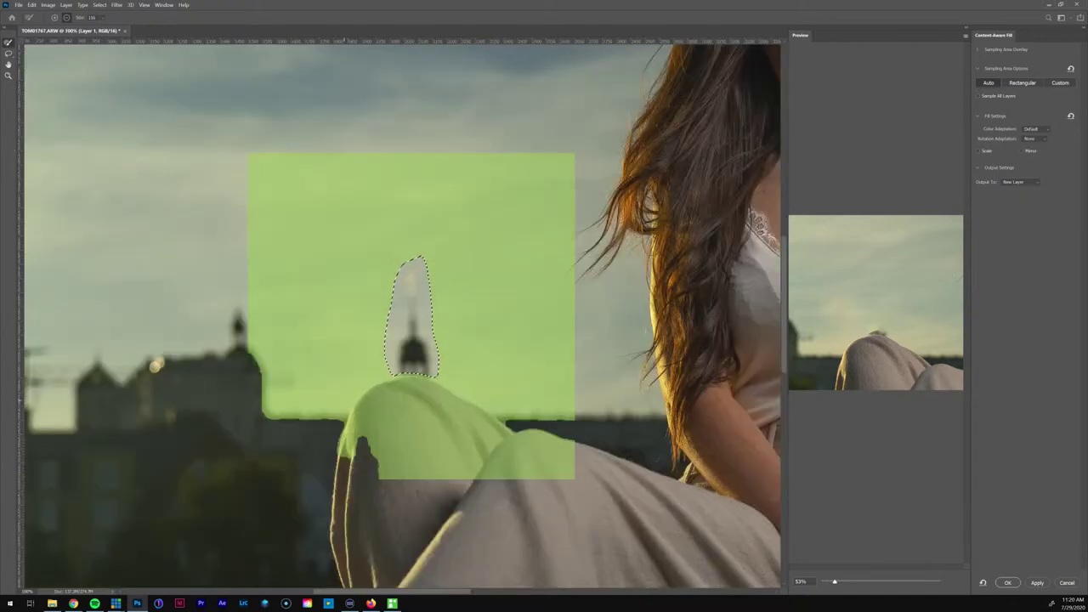
mouse_move(470, 460)
mouse_down()
mouse_move(433, 464)
mouse_move(350, 421)
mouse_move(369, 400)
mouse_move(422, 387)
mouse_move(459, 412)
mouse_move(565, 438)
mouse_move(531, 459)
mouse_move(561, 465)
mouse_move(463, 461)
mouse_move(381, 425)
mouse_move(425, 417)
mouse_move(505, 448)
mouse_move(451, 479)
mouse_up()
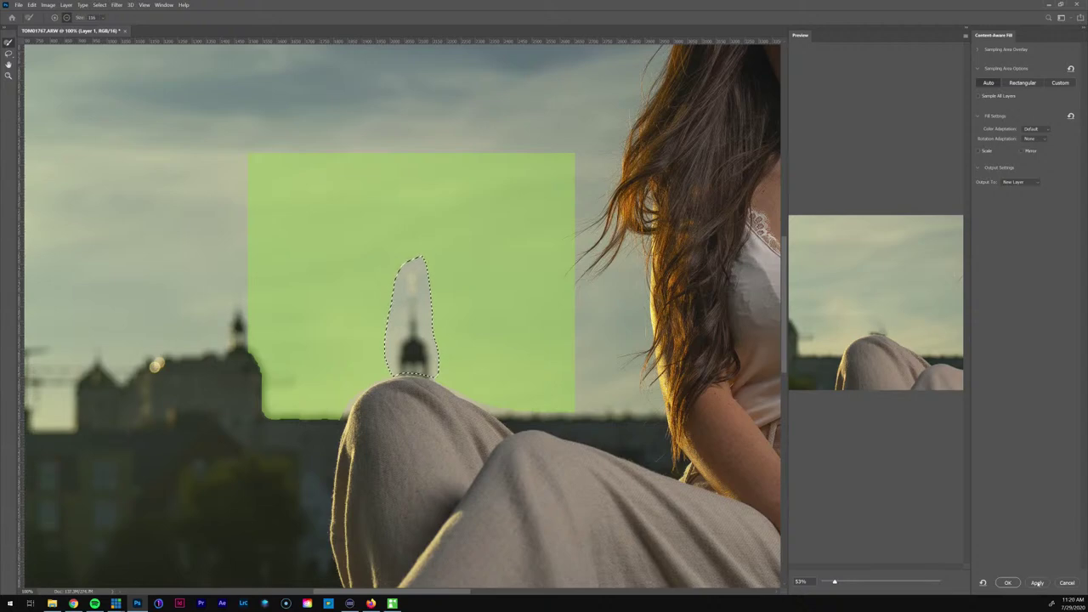
click(1007, 582)
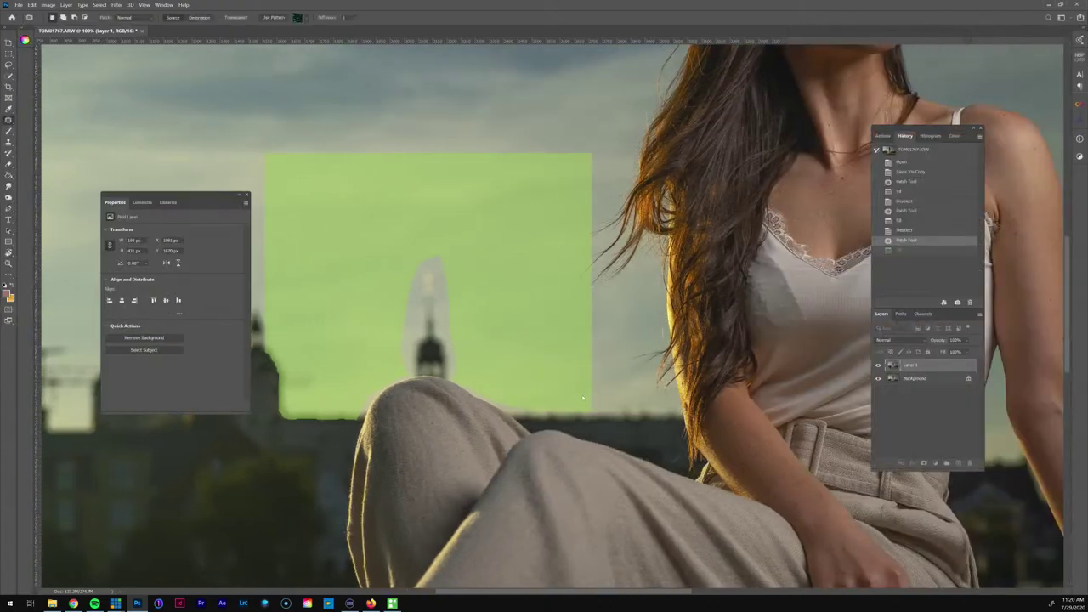
key(ctrl+d)
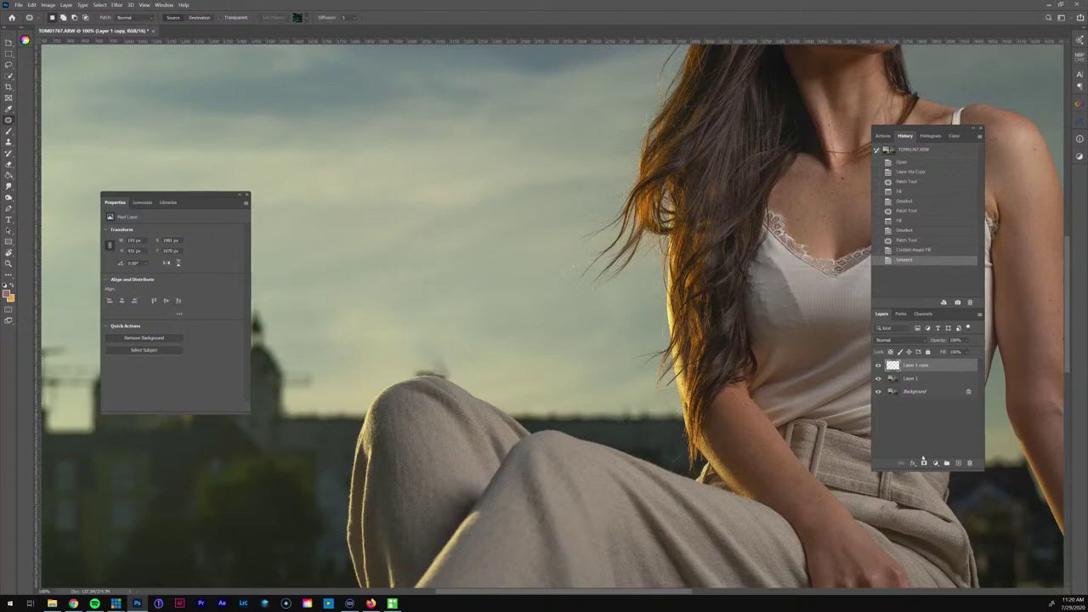
Clone clean sky over the spire remnants just above the knee using the Clone Stamp with a larger brush sampling All Layers
key(s)
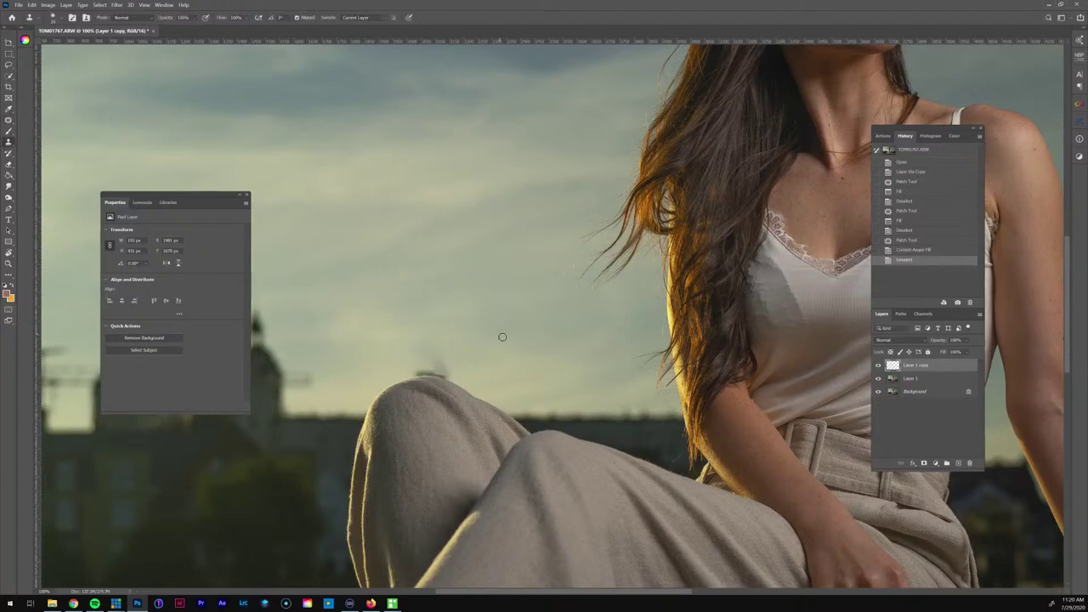
key(])
click(377, 18)
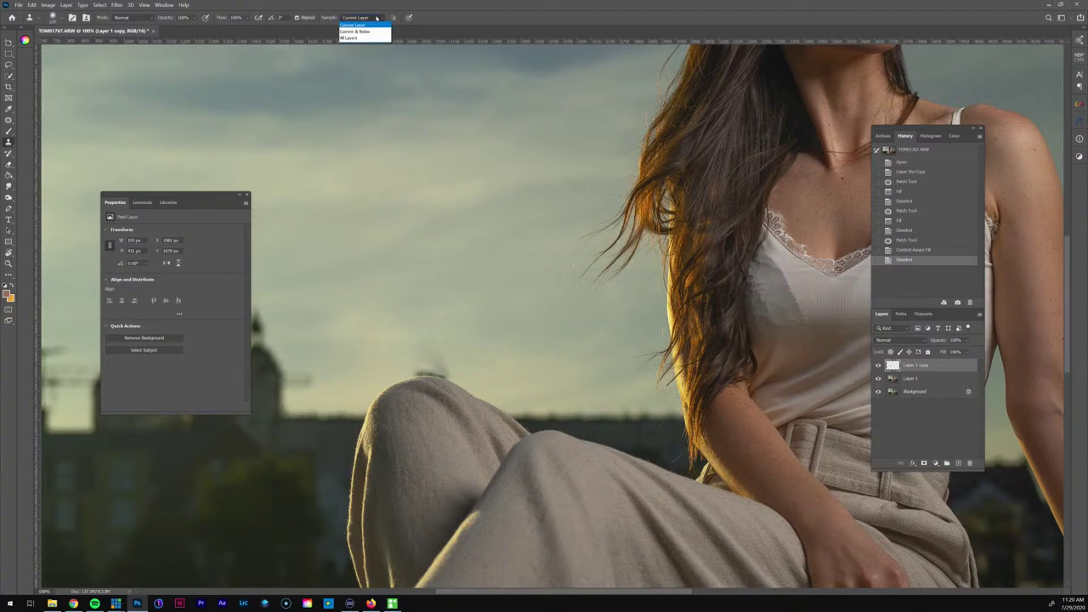
click(364, 37)
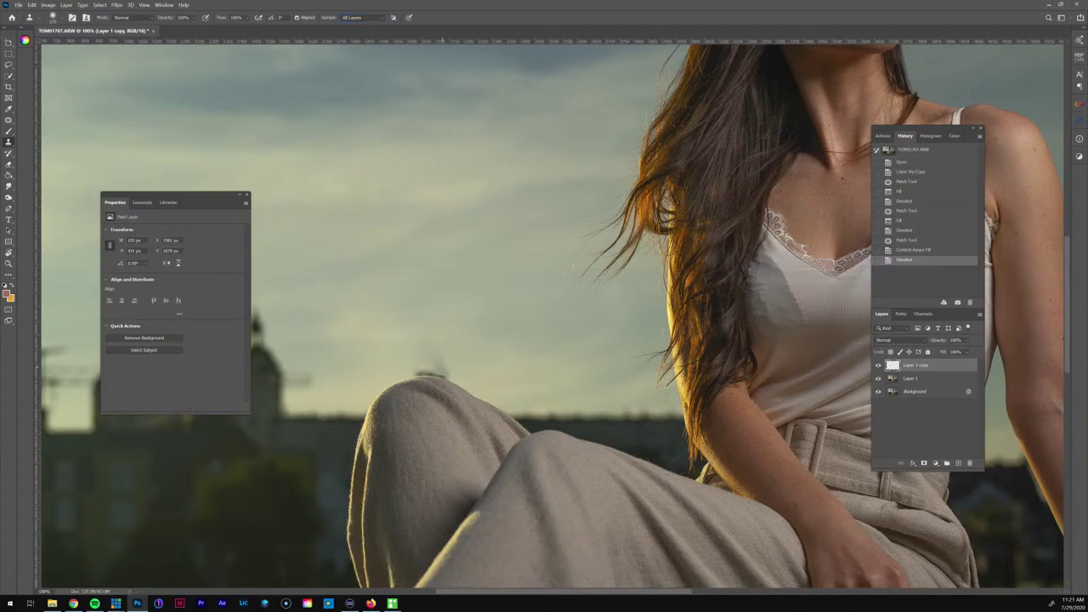
mouse_move(439, 370)
mouse_down()
mouse_move(426, 370)
mouse_move(439, 362)
mouse_move(413, 362)
mouse_move(517, 340)
mouse_move(557, 346)
mouse_up()
Add a layer mask to the Layer 1 copy layer and set the brush to 100% opacity and 100% flow
key(z)
click(924, 464)
key(b)
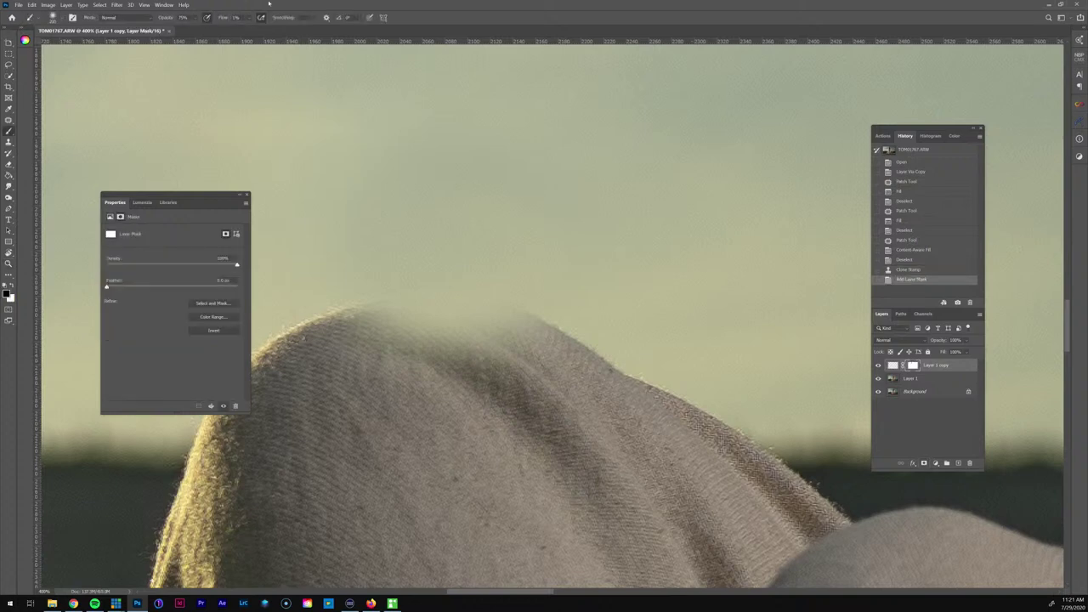
click(195, 18)
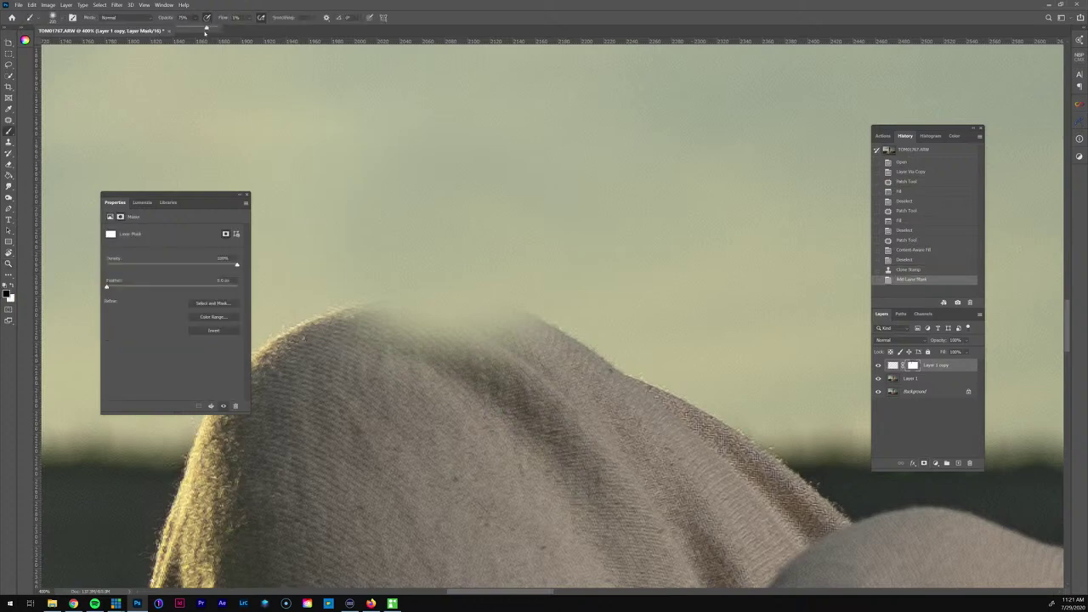
click(252, 18)
drag(253, 27, 354, 26)
click(519, 20)
Paint black on the layer mask along the top of the knee to restore the trouser fabric, refining the edge with a smaller brush
click(387, 337)
click(390, 333)
mouse_move(379, 326)
mouse_down()
mouse_move(333, 328)
mouse_move(387, 352)
mouse_move(467, 352)
mouse_move(484, 332)
mouse_move(537, 328)
mouse_move(477, 372)
mouse_move(498, 368)
mouse_up()
mouse_move(405, 345)
mouse_down()
mouse_move(373, 314)
mouse_move(520, 311)
mouse_up()
key(bracketleft)
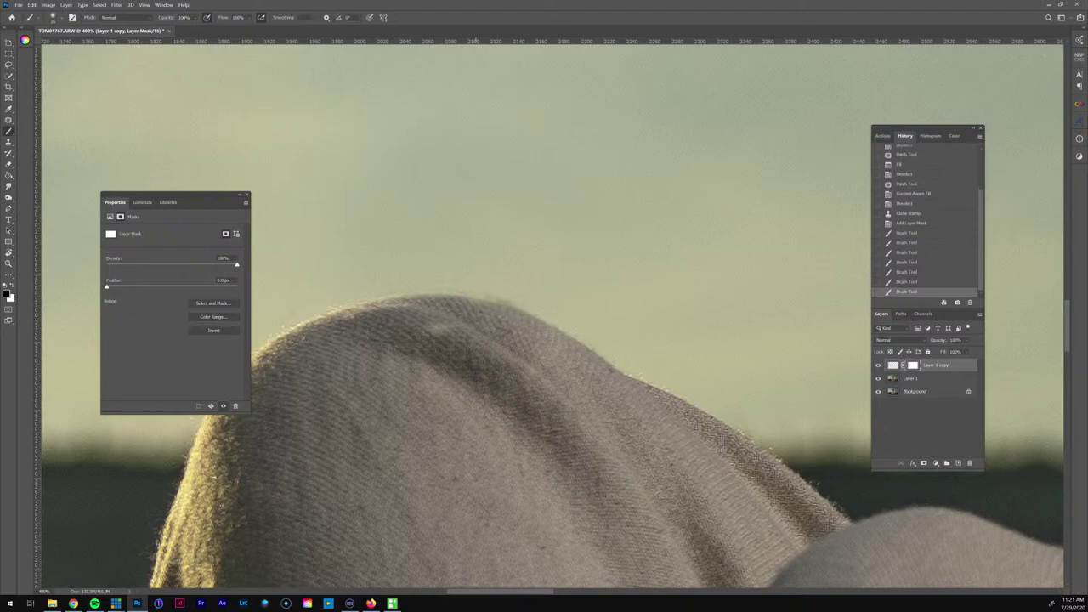
click(413, 320)
click(400, 309)
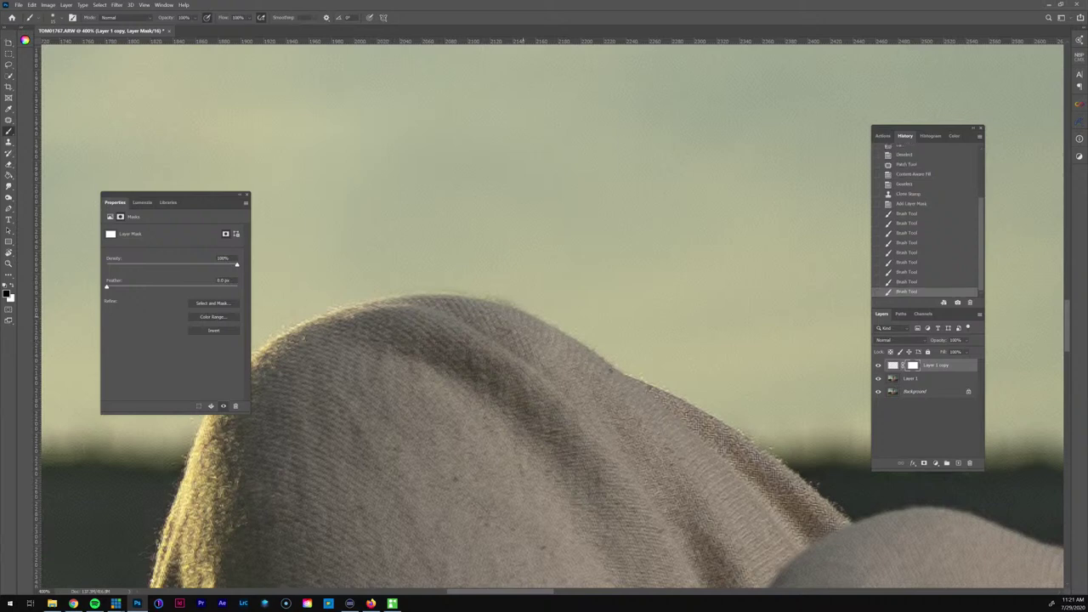
Merge the masked sky repair layer down into Layer 1
scroll(515, 303, down, 5)
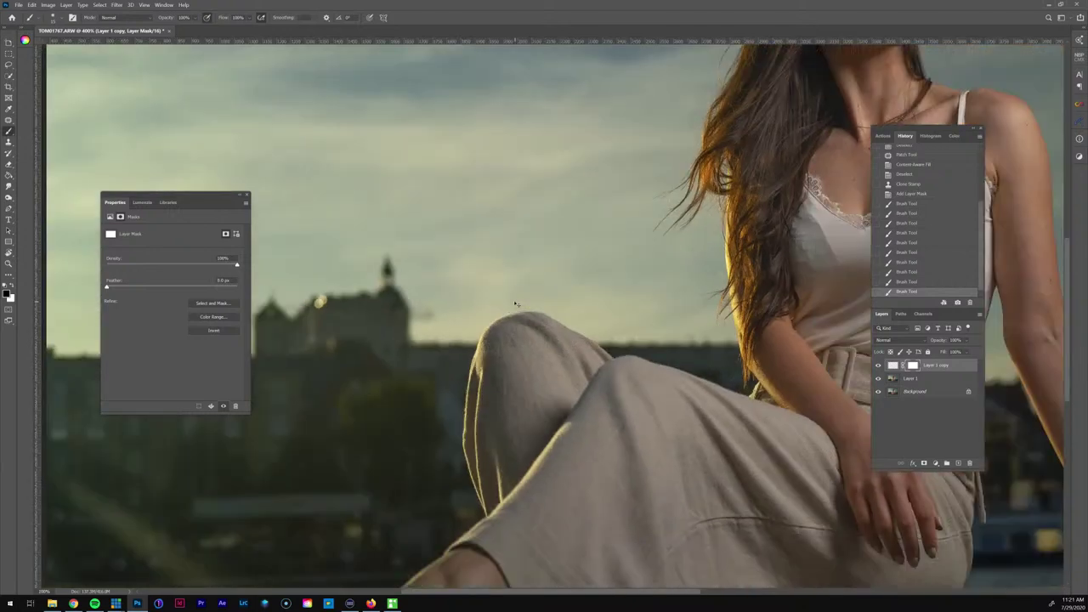
key(ctrl+minus)
key(ctrl+minus)
key(ctrl+minus)
key(ctrl+e)
Outline the uneven sky area above the knee with the Patch tool, patch it with clean sky beside it and deselect
key(z)
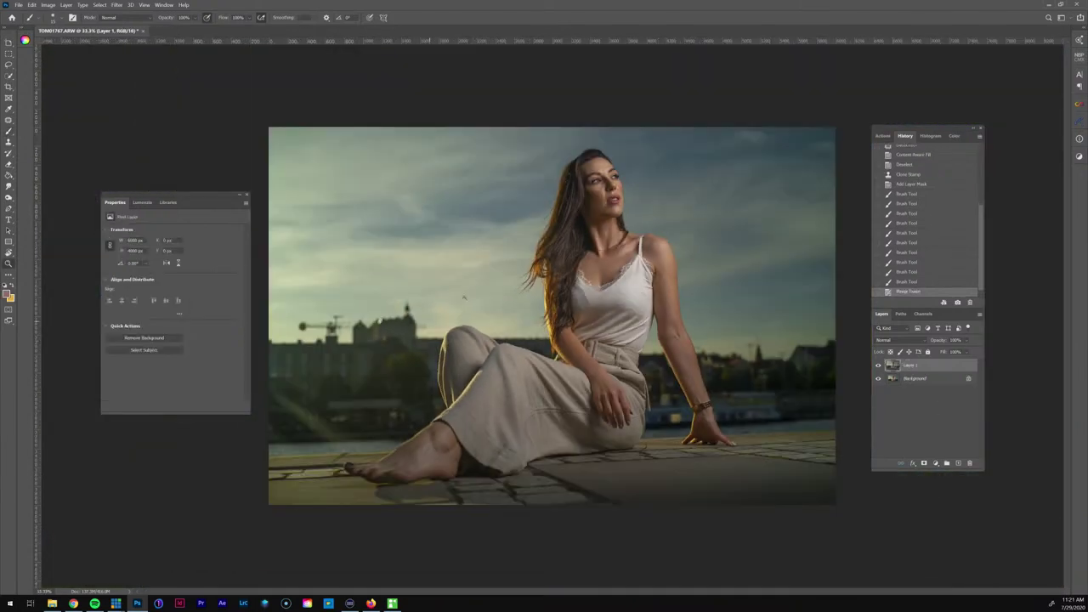
click(464, 297)
click(498, 284)
click(486, 320)
click(481, 333)
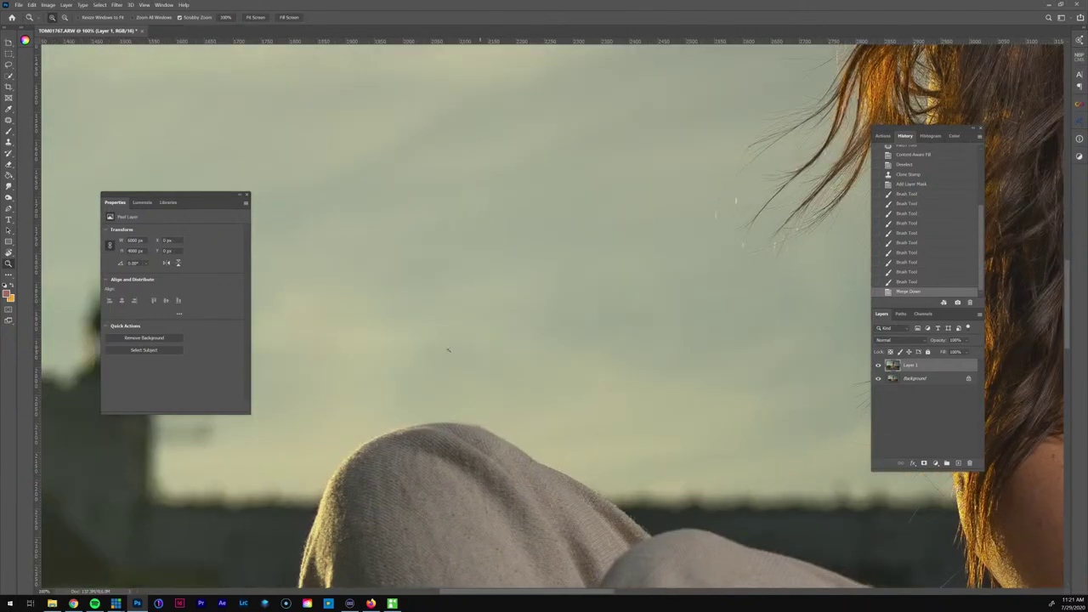
key(j)
key(j)
mouse_move(390, 335)
mouse_down()
mouse_move(380, 421)
mouse_move(461, 406)
mouse_move(544, 425)
mouse_move(571, 361)
mouse_move(389, 335)
mouse_up()
drag(478, 385, 676, 399)
key(ctrl+d)
Play the frequency separation action "2) FS - Infante 2020" on Layer 1
key(ctrl+minus)
key(ctrl+minus)
key(ctrl+minus)
key(ctrl+minus)
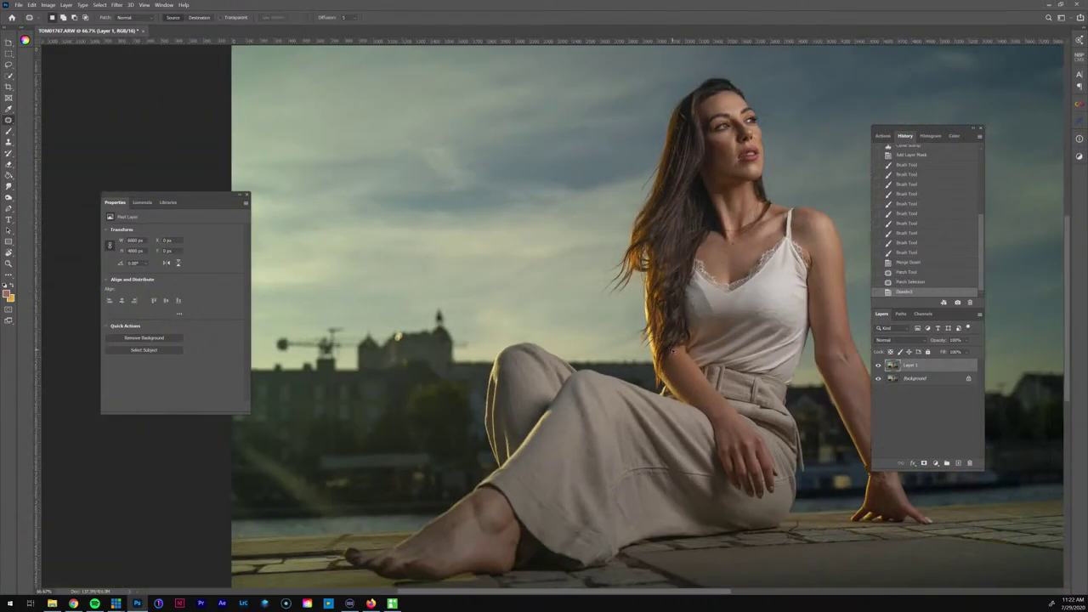
key(ctrl+minus)
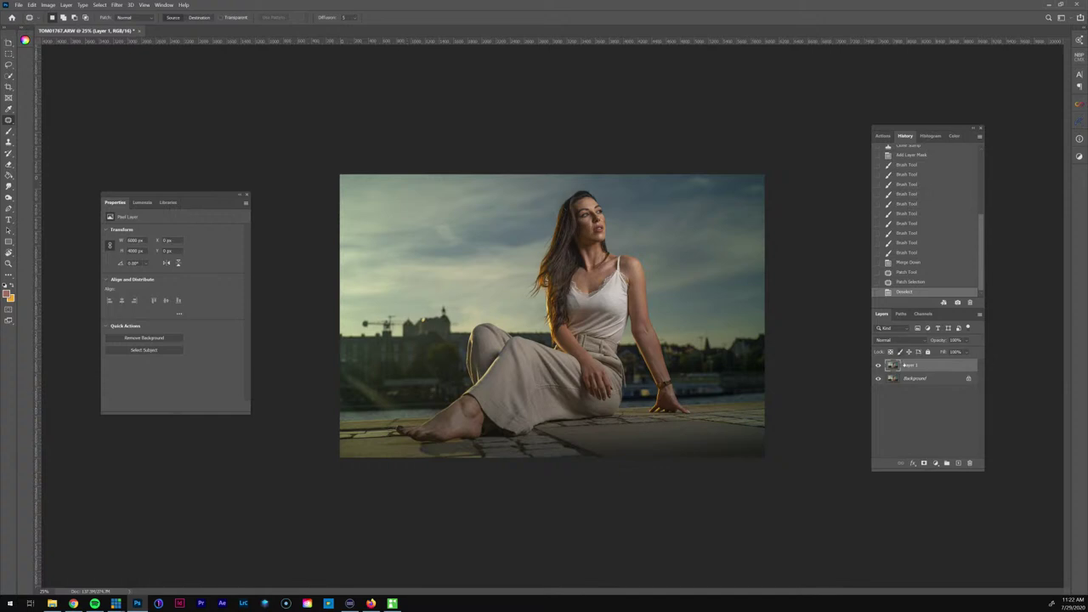
click(892, 139)
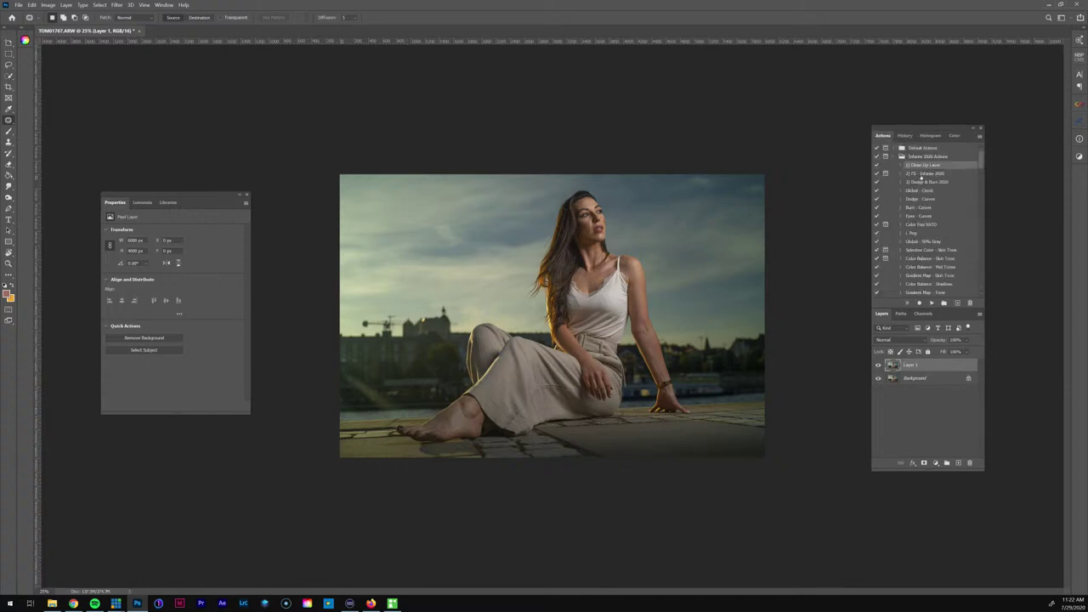
click(921, 174)
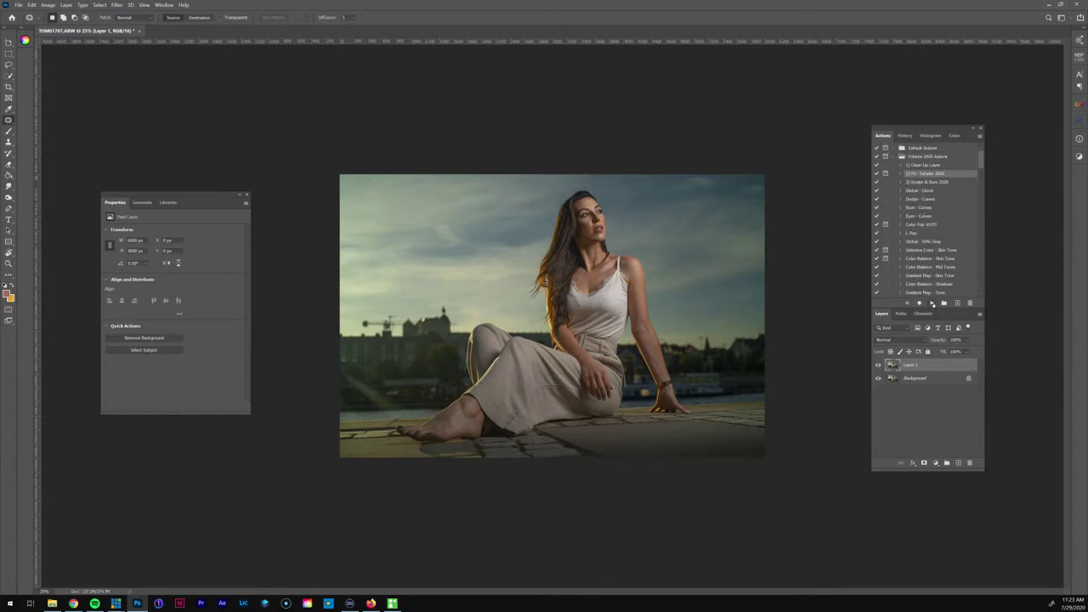
click(931, 303)
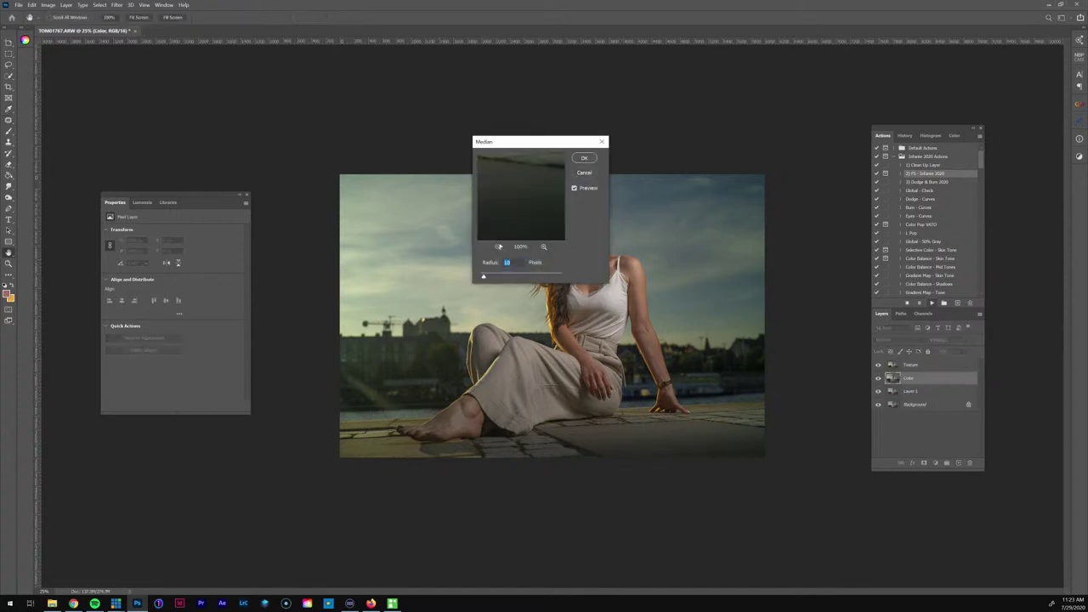
Examine the skin texture of the face in the Median filter preview at up to 200% magnification
click(498, 246)
drag(494, 209, 552, 213)
drag(527, 174, 531, 216)
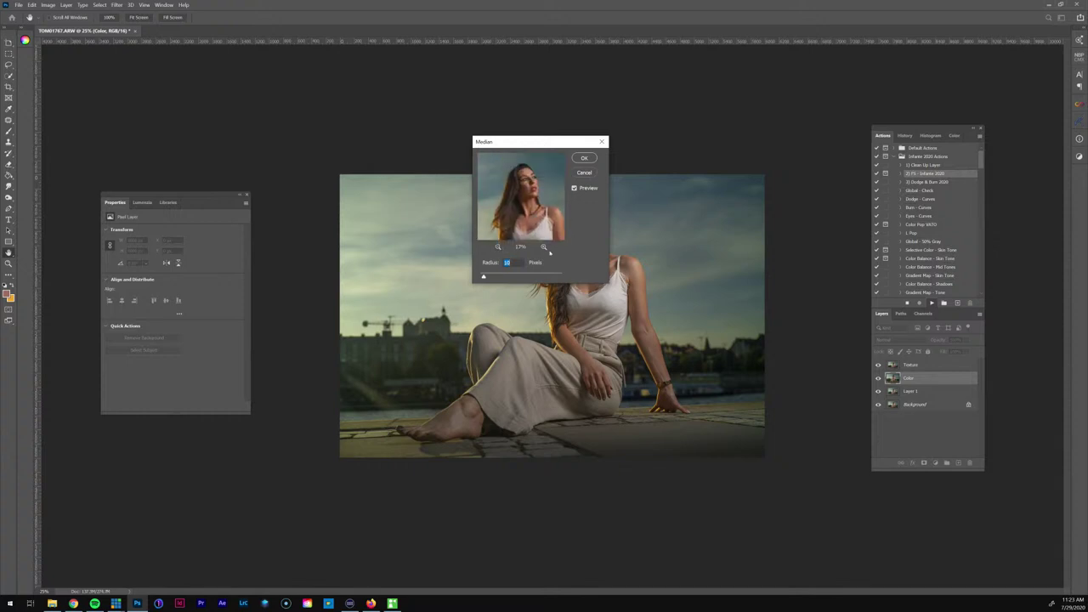
click(544, 247)
click(544, 246)
click(544, 246)
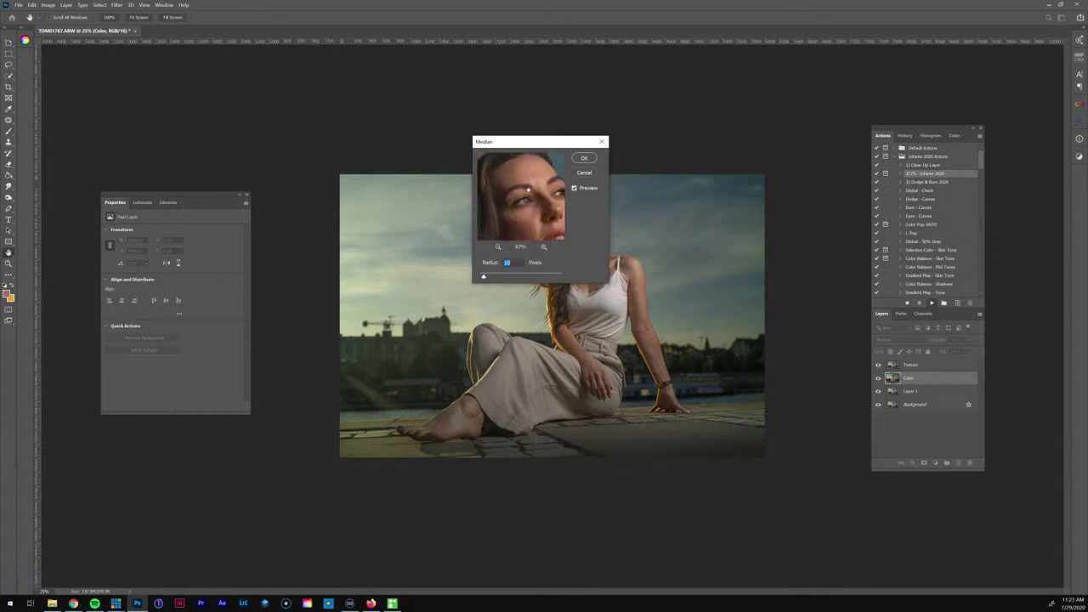
click(544, 247)
mouse_move(531, 204)
mouse_down()
mouse_move(544, 231)
mouse_move(533, 222)
mouse_move(536, 200)
mouse_move(520, 192)
mouse_move(531, 224)
mouse_up()
drag(518, 174, 541, 218)
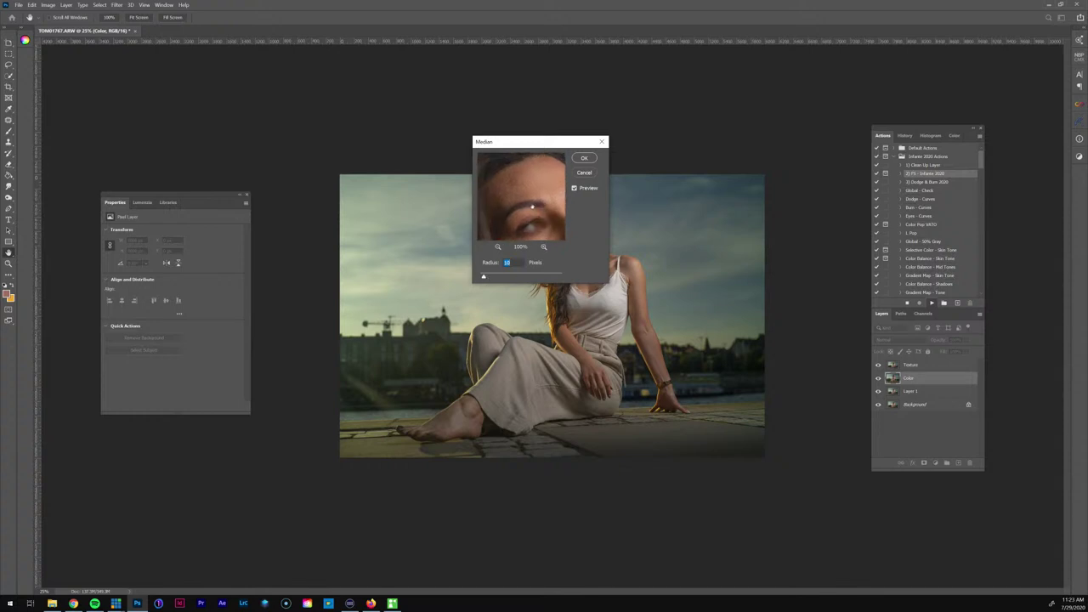
click(544, 246)
drag(537, 196, 502, 194)
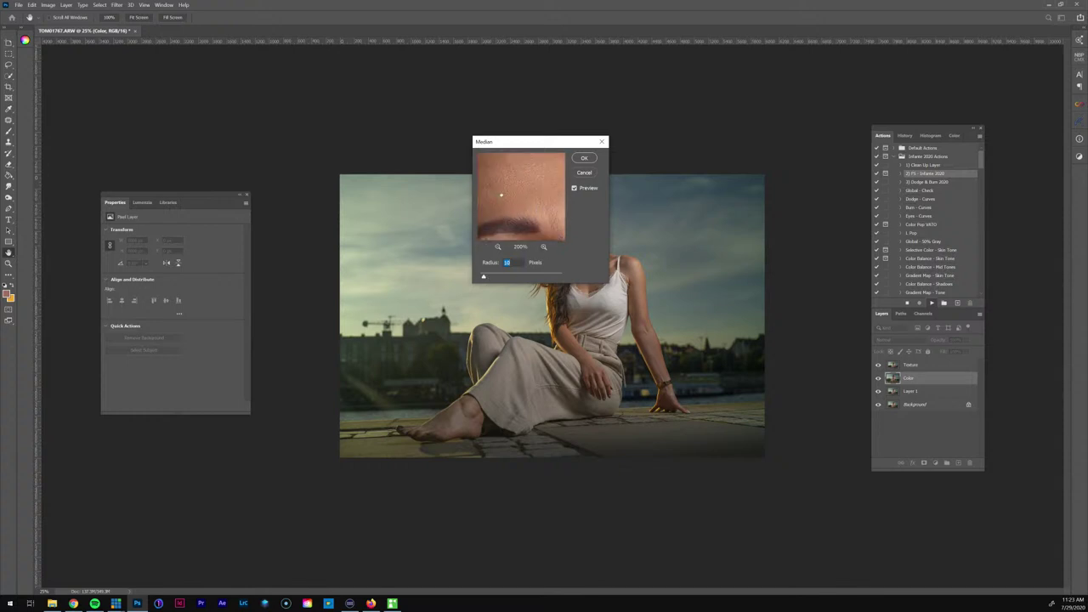
Try a Median radius of 15, check the mouth and chest in the preview, and apply the filter at 18 pixels
text(15)
drag(541, 217, 539, 154)
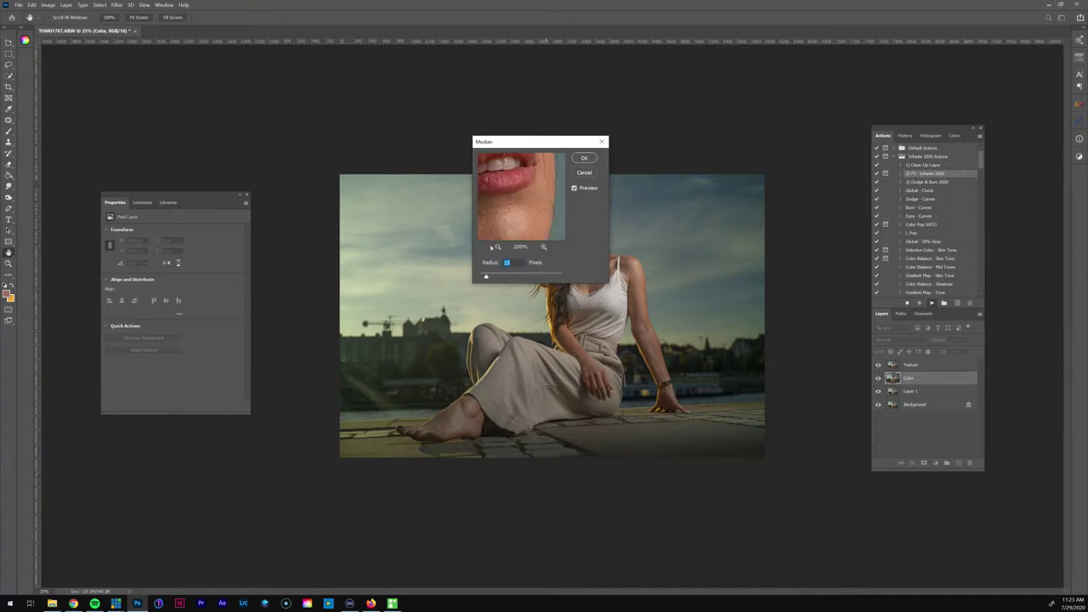
scroll(538, 170, down, 2)
drag(544, 208, 551, 153)
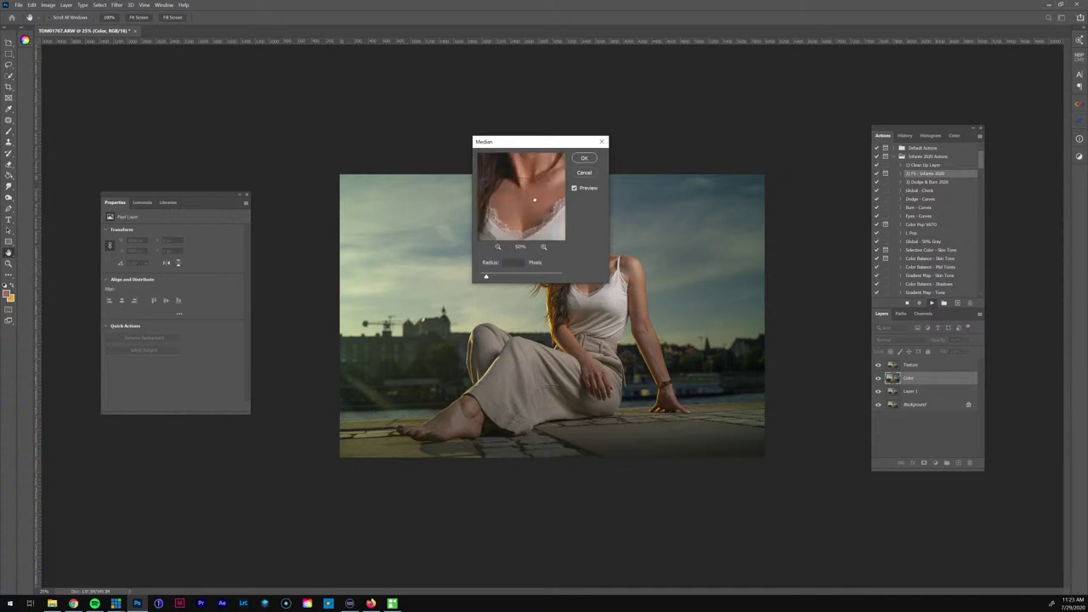
drag(525, 233, 524, 209)
text(18)
click(584, 159)
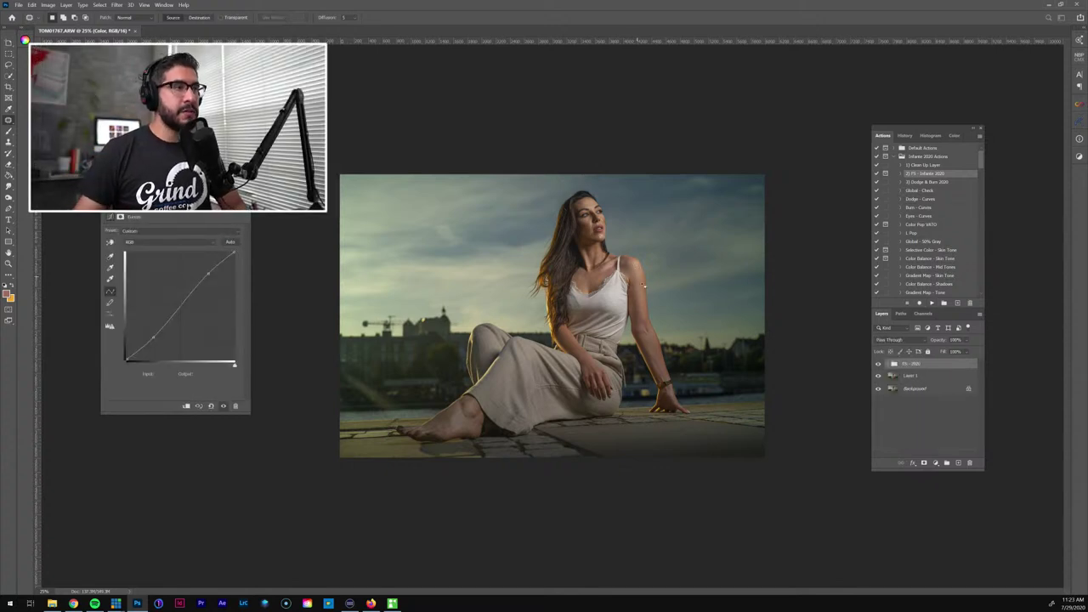
Expand the FS - 2020 group and select the Texture layer for close-up work on the face
click(889, 364)
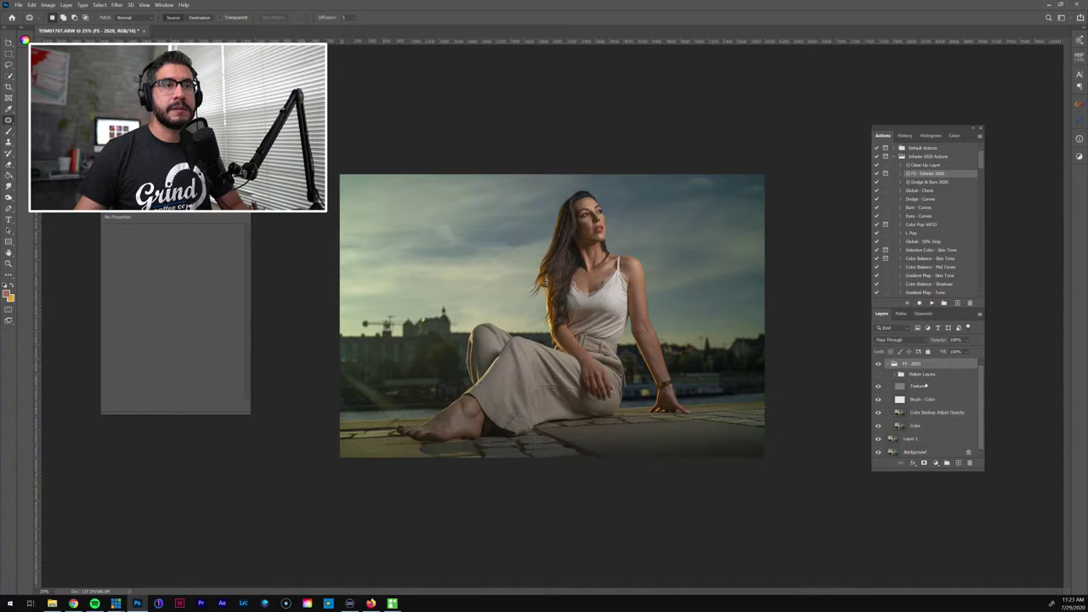
click(922, 386)
key(z)
click(589, 194)
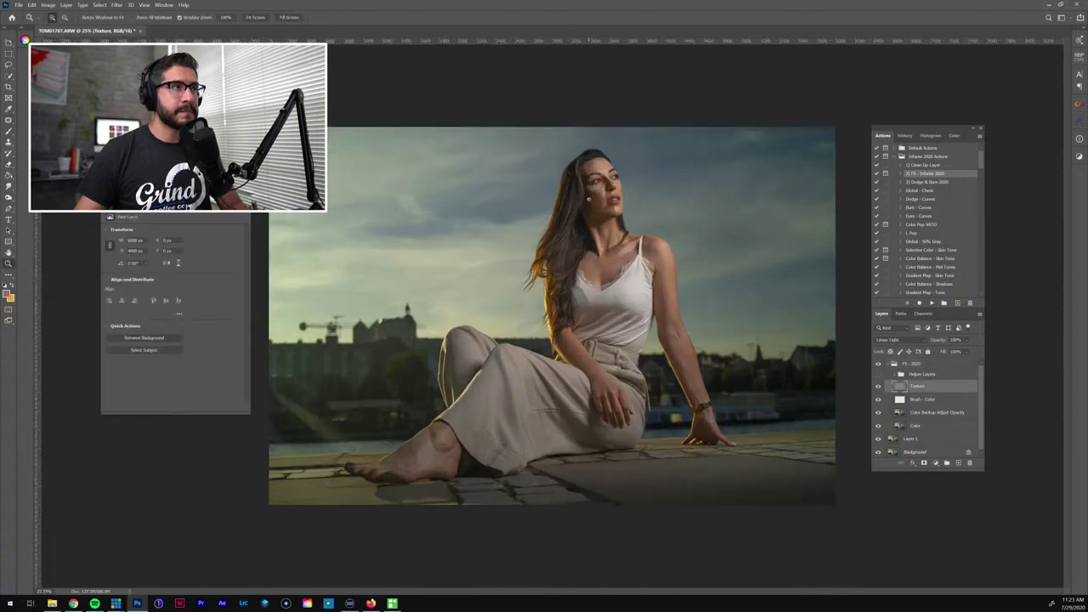
click(588, 194)
click(601, 135)
key(ctrl+plus)
key(ctrl+plus)
key(ctrl+plus)
key(ctrl+plus)
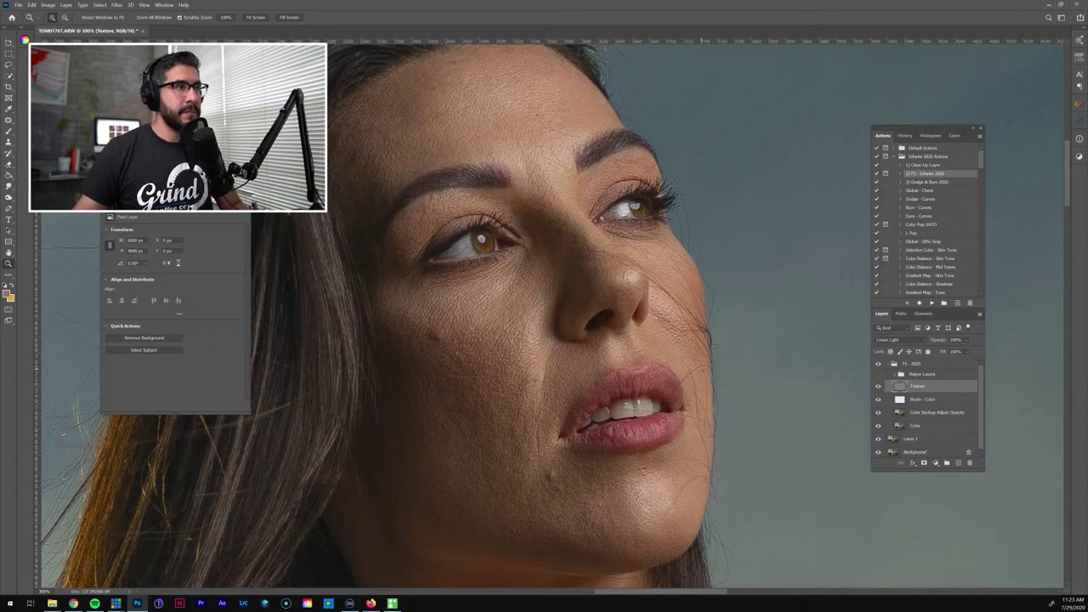
drag(547, 378, 581, 502)
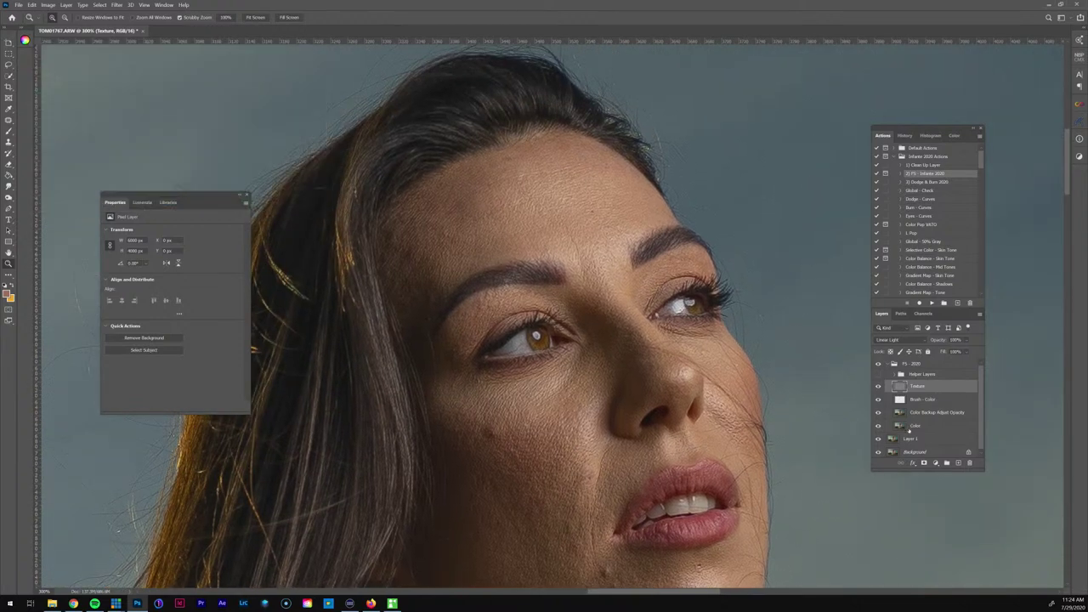
Activate the Clone Stamp tool with a smaller brush and set its sampling to Current Layer
click(502, 464)
key(s)
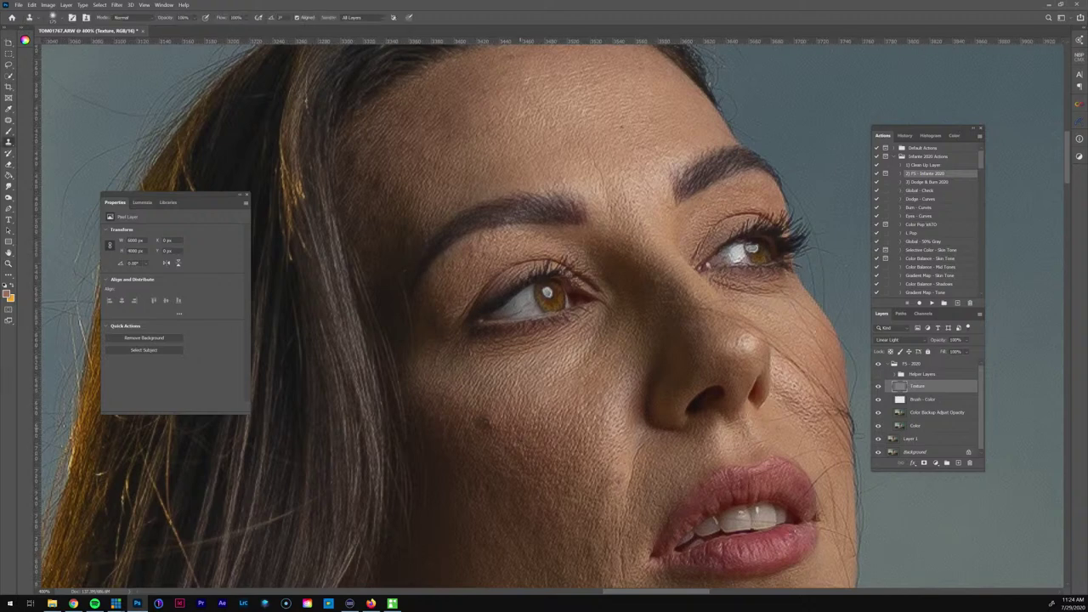
key([)
key([)
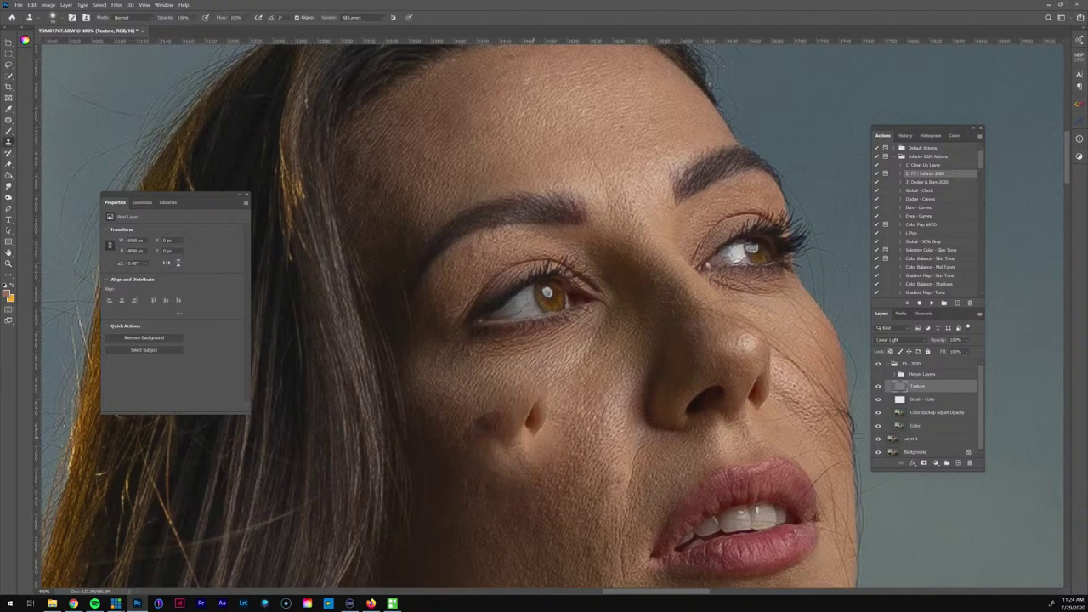
key([)
key([)
key([)
click(531, 429)
click(364, 17)
click(354, 24)
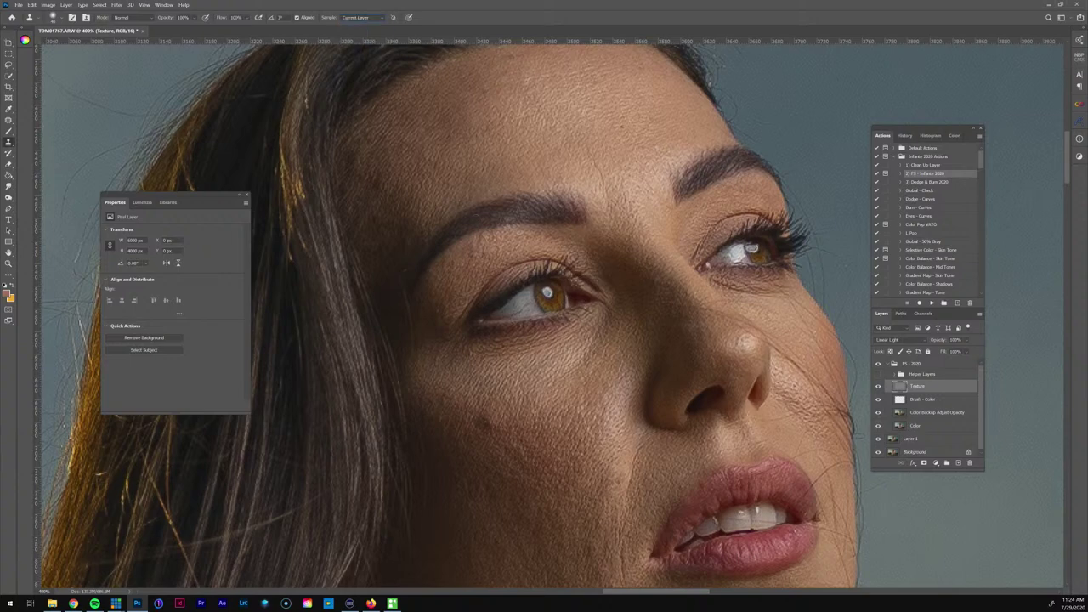
Clone out the dark mole on the cheek and adjust the Clone Stamp brush settings
click(488, 425)
right_click(552, 452)
drag(598, 397, 615, 397)
key(Return)
Clone clean skin texture over the small spots on the forehead with a reduced brush
drag(536, 169, 558, 296)
alt+click(559, 181)
key(bracketleft)
key(bracketleft)
key(bracketleft)
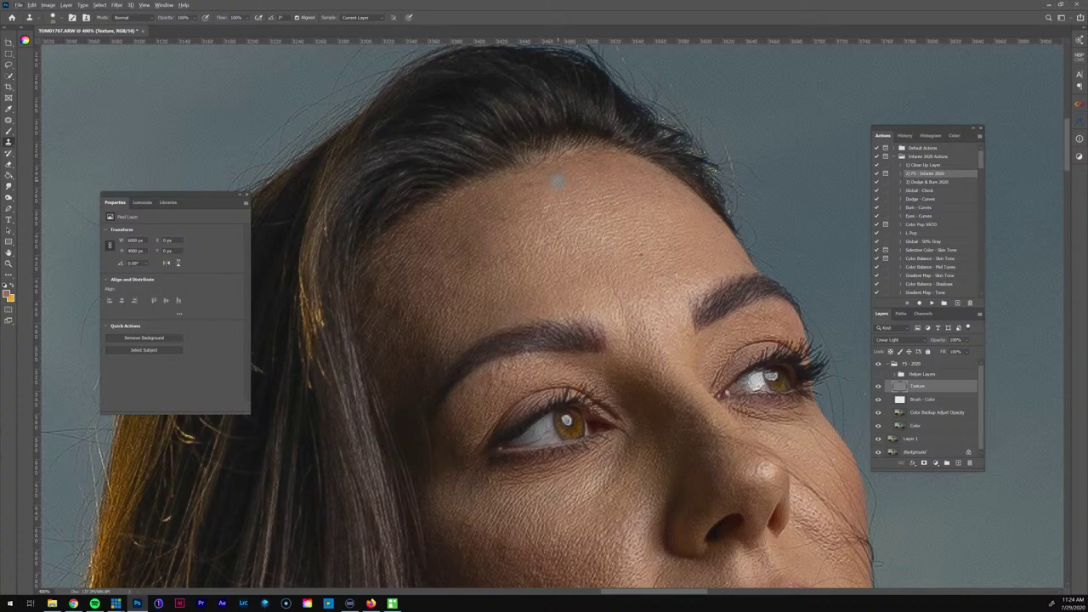
click(557, 181)
click(641, 256)
Clone out the moles and blemishes beside the mouth, below the lips and on the chin
drag(534, 301, 412, 111)
scroll(592, 220, down, 5)
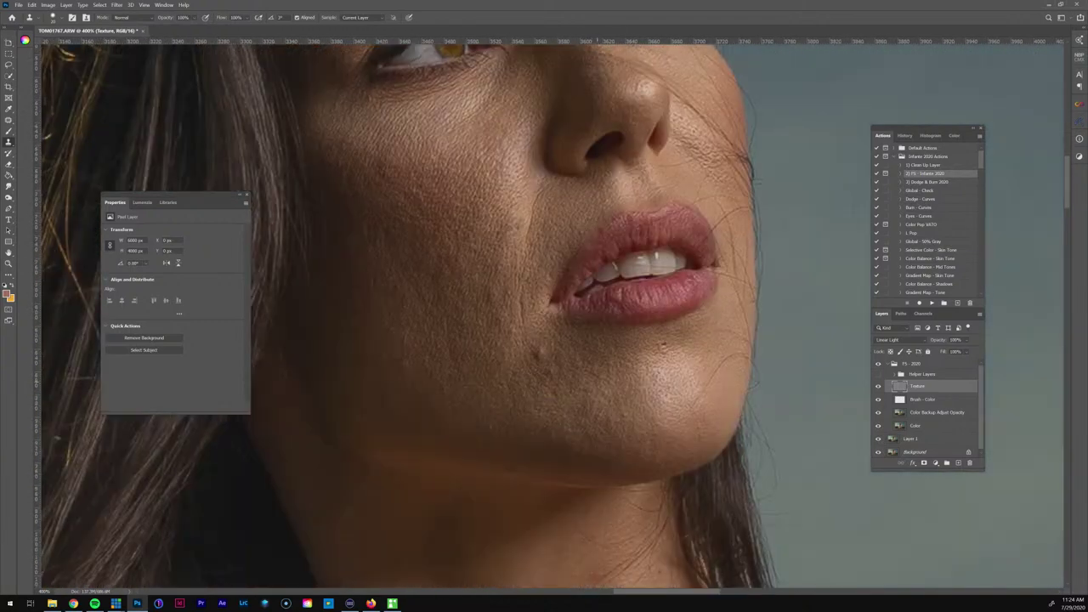
click(534, 354)
click(663, 346)
click(622, 414)
click(595, 399)
mouse_move(545, 442)
mouse_down()
mouse_move(590, 447)
mouse_move(603, 495)
mouse_up()
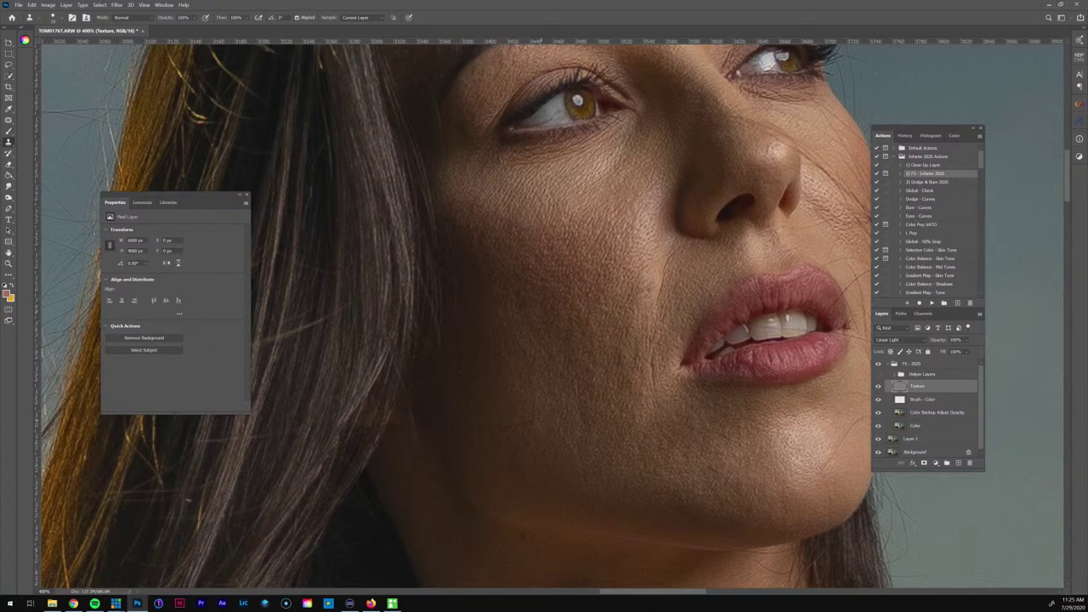
key(bracketright)
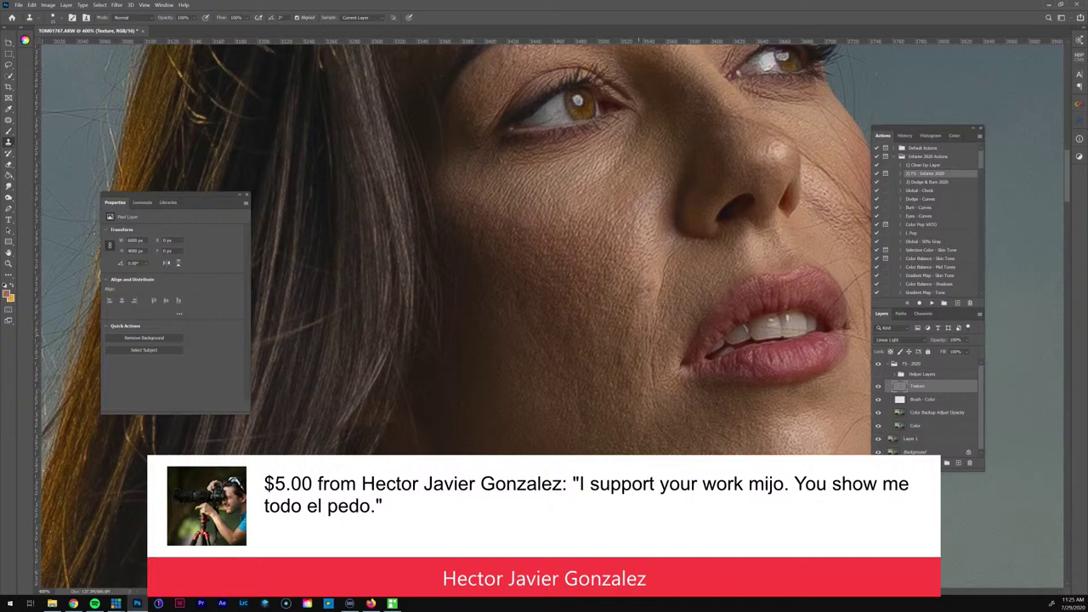
Examine the face, neck, chest, arms, trousers and foot for remaining blemishes, and check the whole image
scroll(483, 432, right, 3)
scroll(482, 431, up, 5)
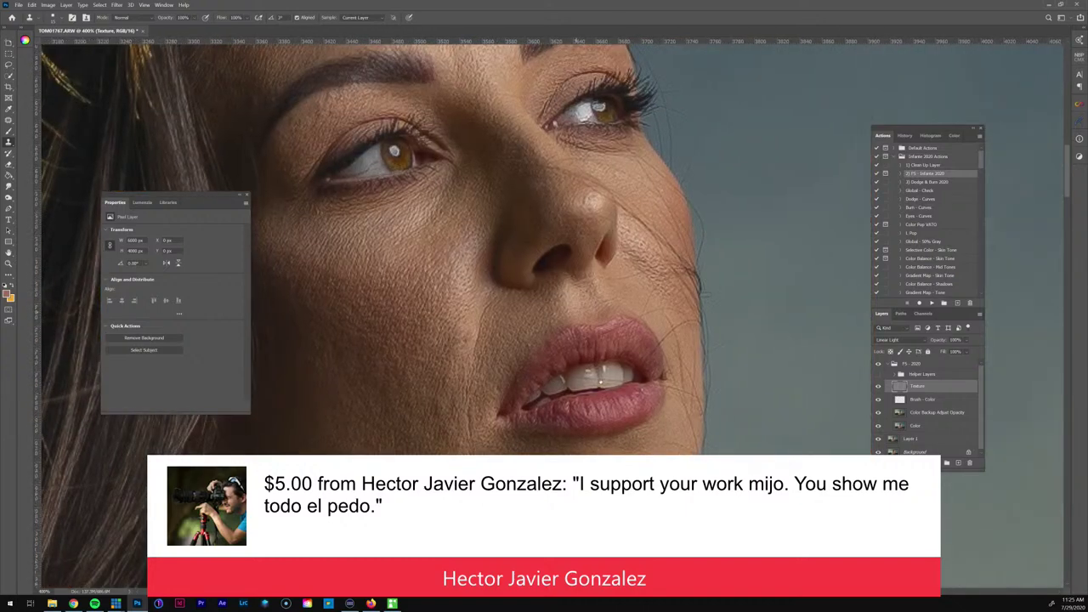
scroll(622, 417, up, 1)
scroll(652, 204, down, 10)
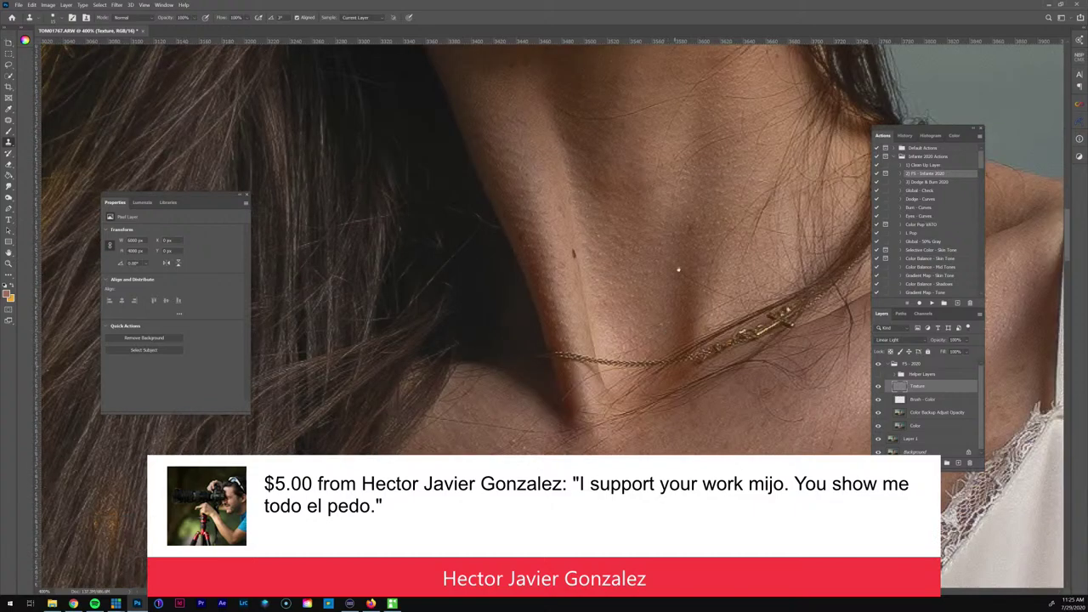
scroll(680, 369, down, 3)
scroll(665, 452, down, 6)
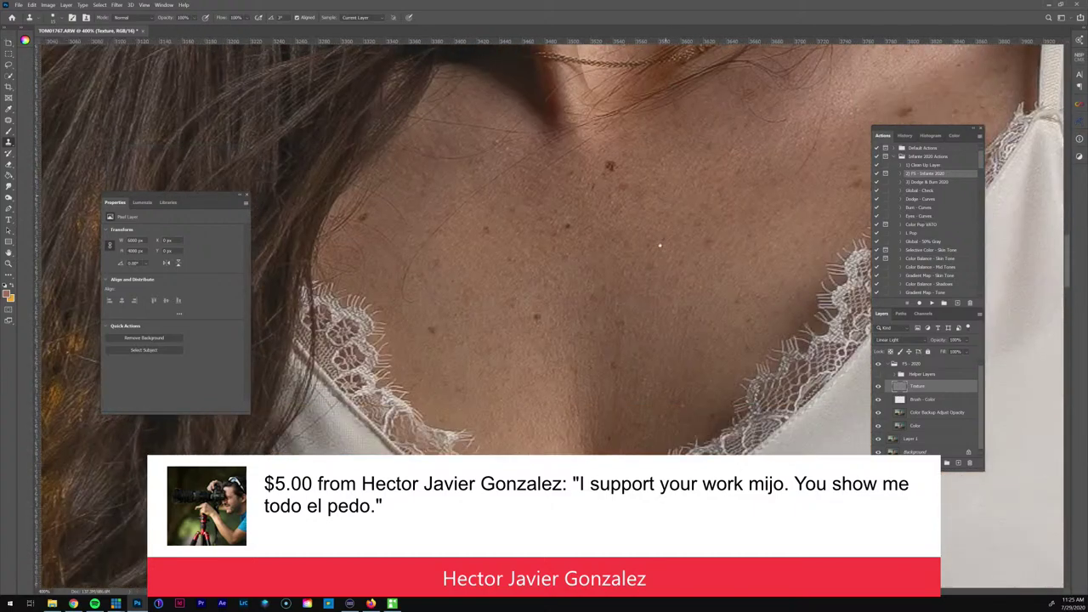
scroll(626, 317, down, 5)
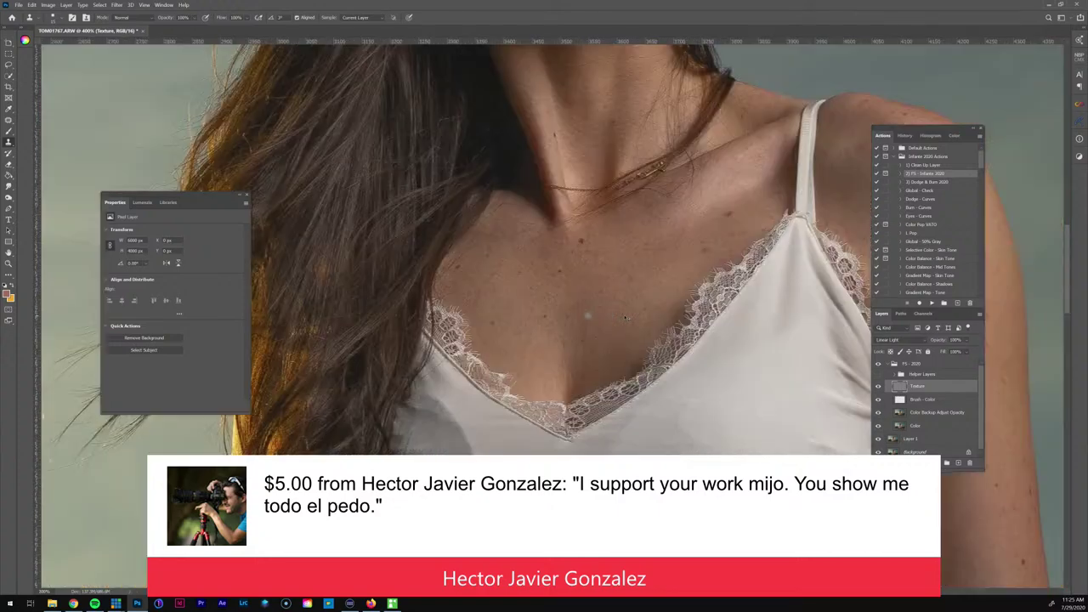
scroll(587, 316, down, 3)
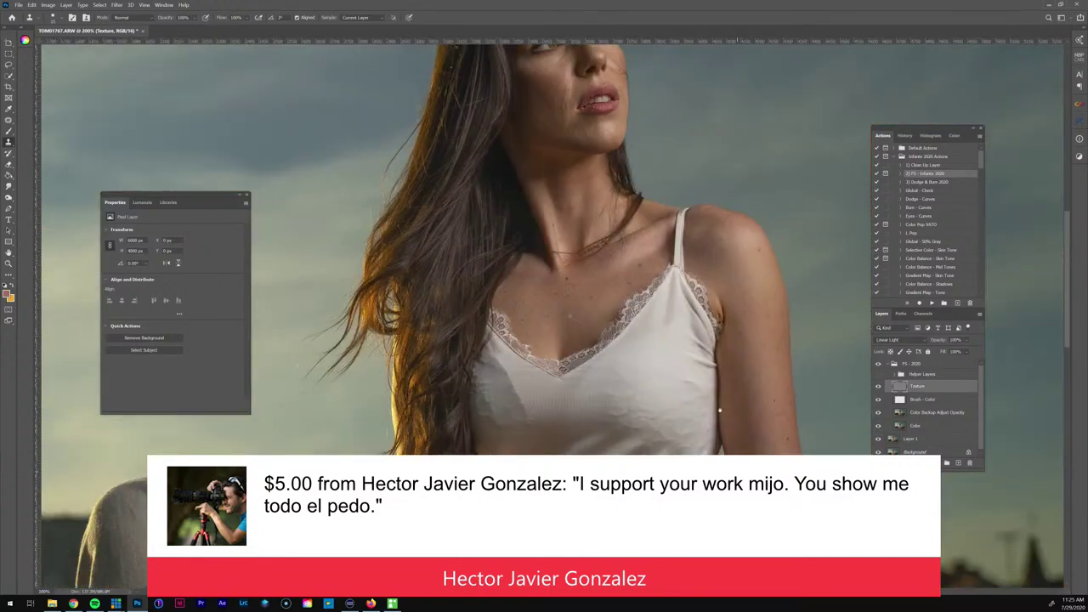
scroll(704, 203, down, 5)
scroll(587, 318, down, 3)
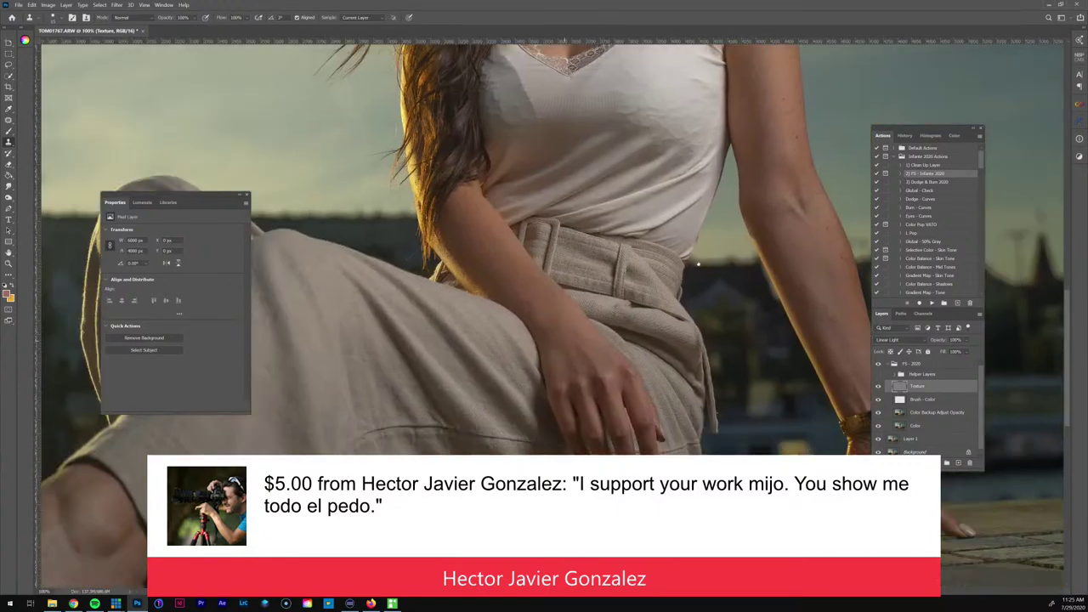
scroll(561, 340, left, 5)
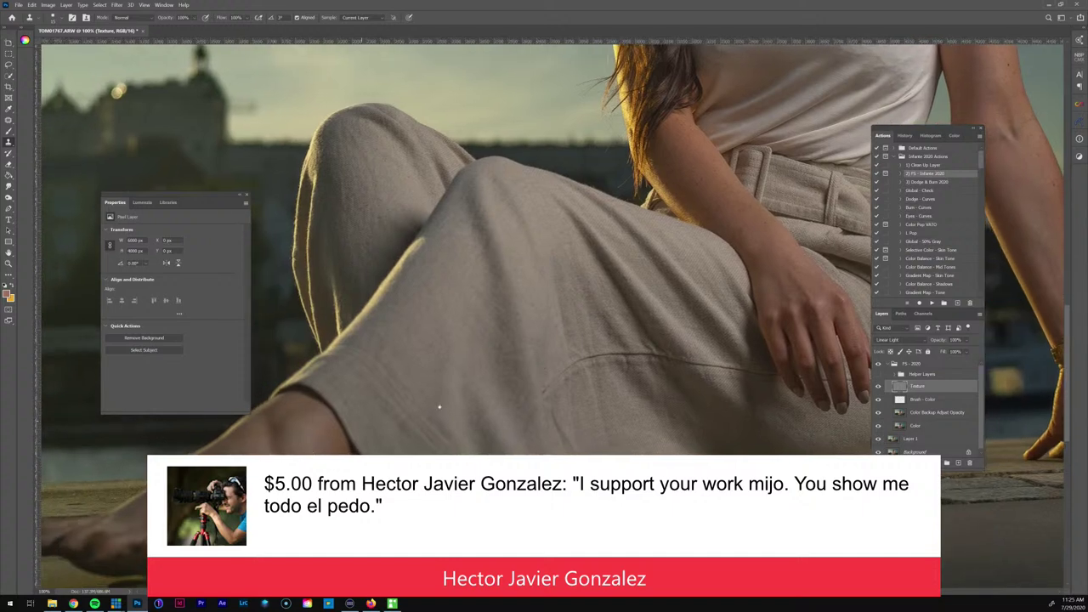
scroll(439, 407, down, 2)
scroll(439, 407, left, 5)
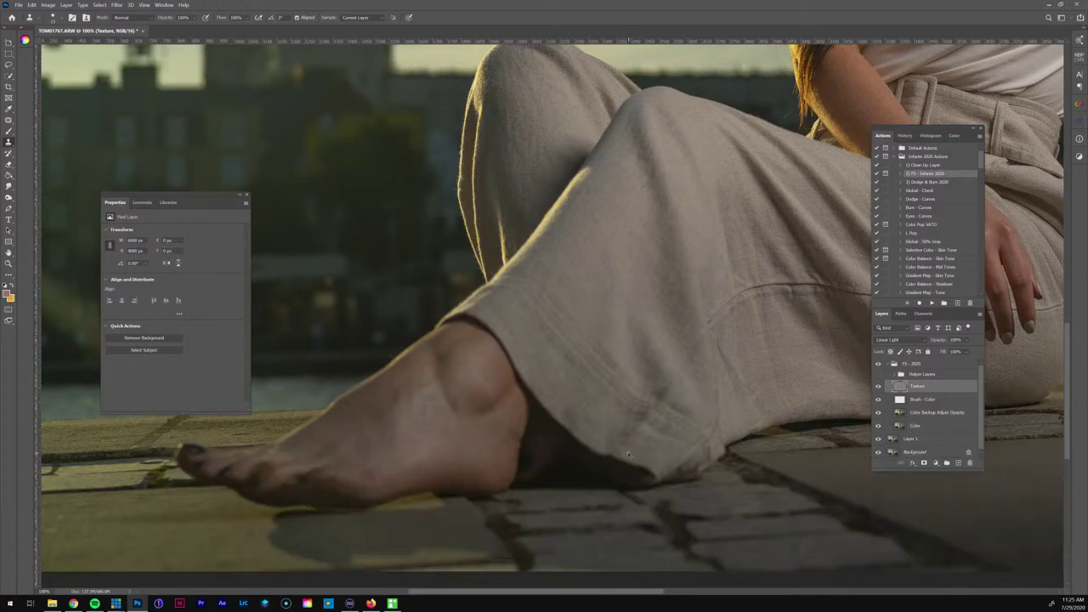
key(ctrl+minus)
key(ctrl+minus)
scroll(714, 355, down, 1)
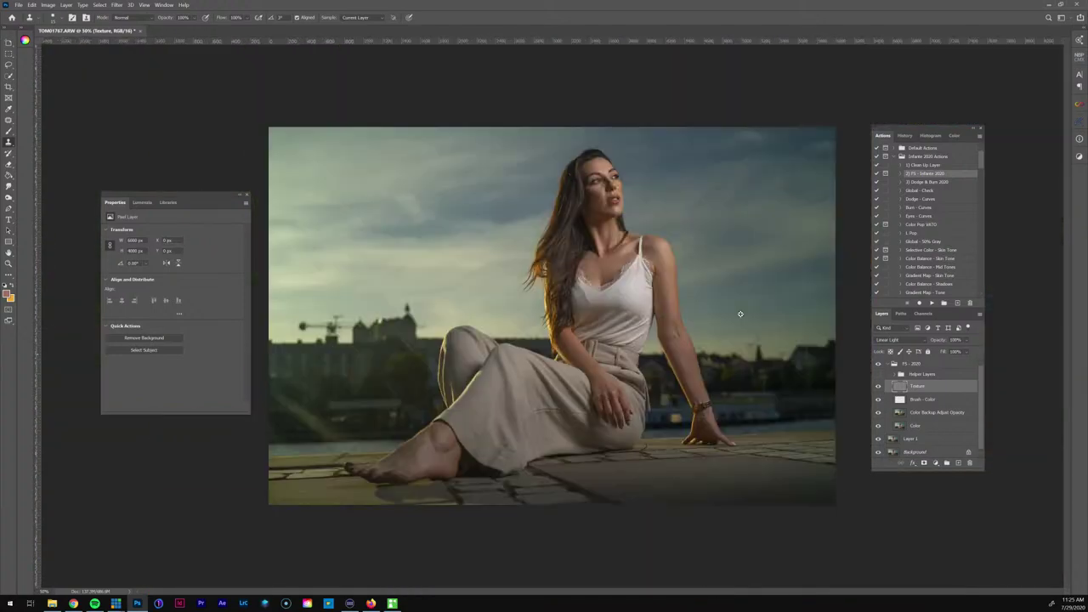
scroll(625, 174, up, 1)
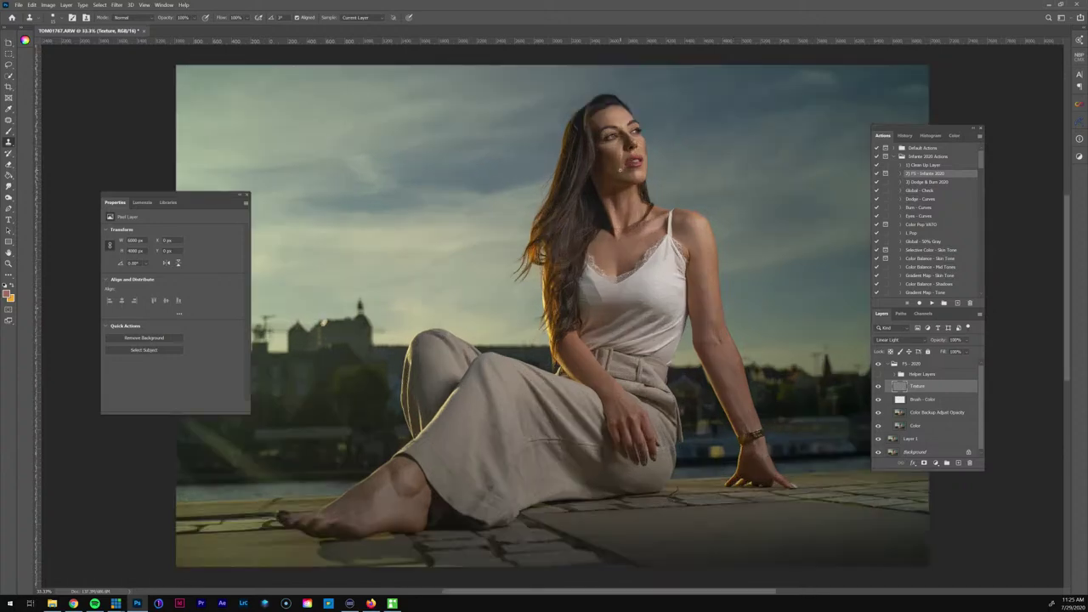
Clone clean skin texture over the blemishes on the nose on the Texture layer
scroll(631, 167, up, 1)
key(z)
click(631, 168)
click(628, 232)
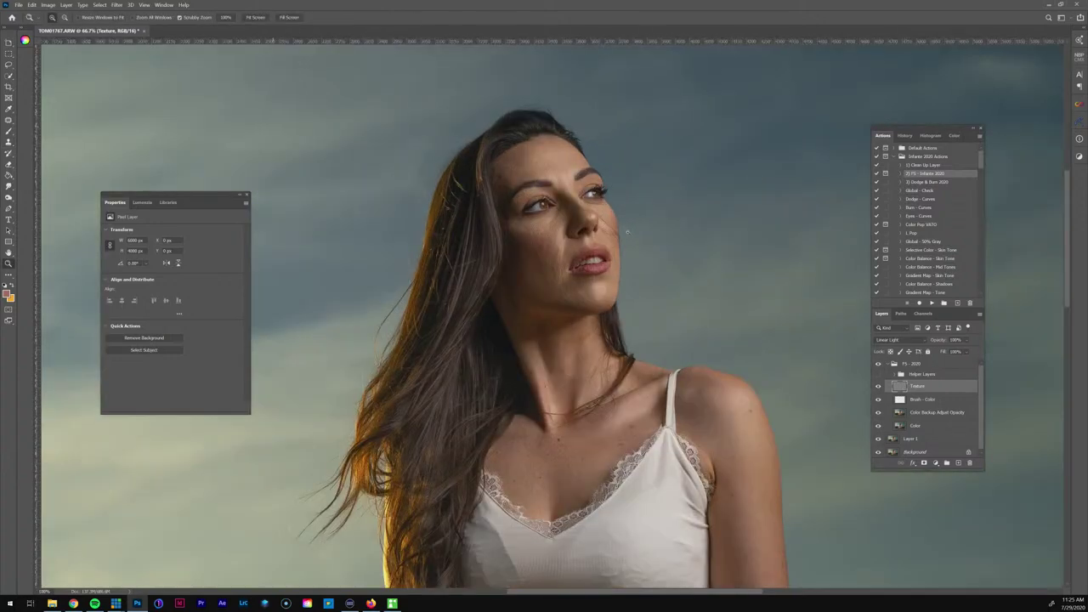
click(628, 231)
click(542, 276)
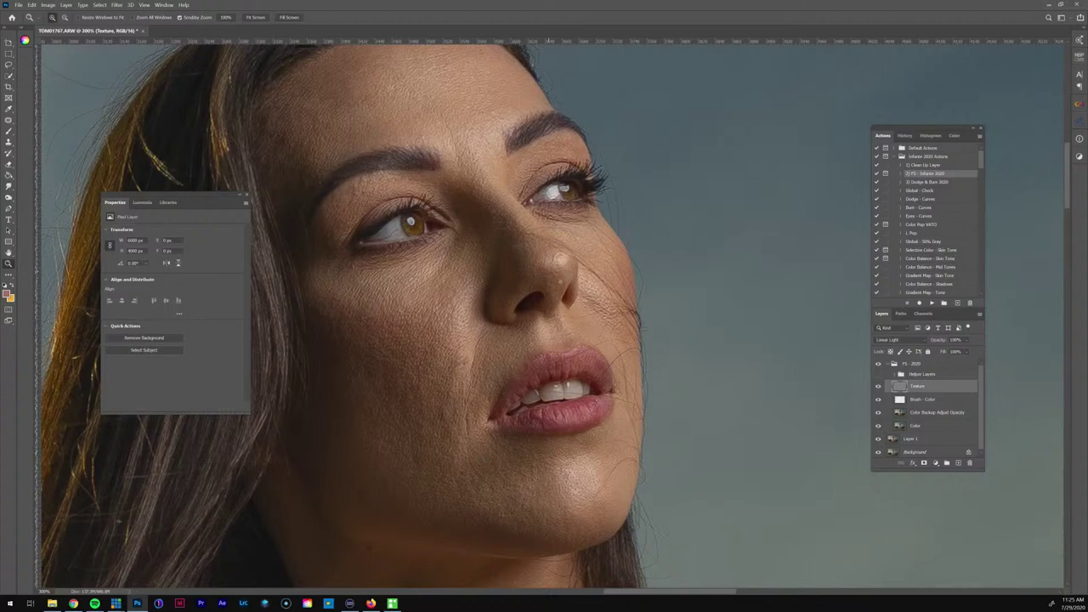
click(561, 267)
click(561, 267)
click(561, 267)
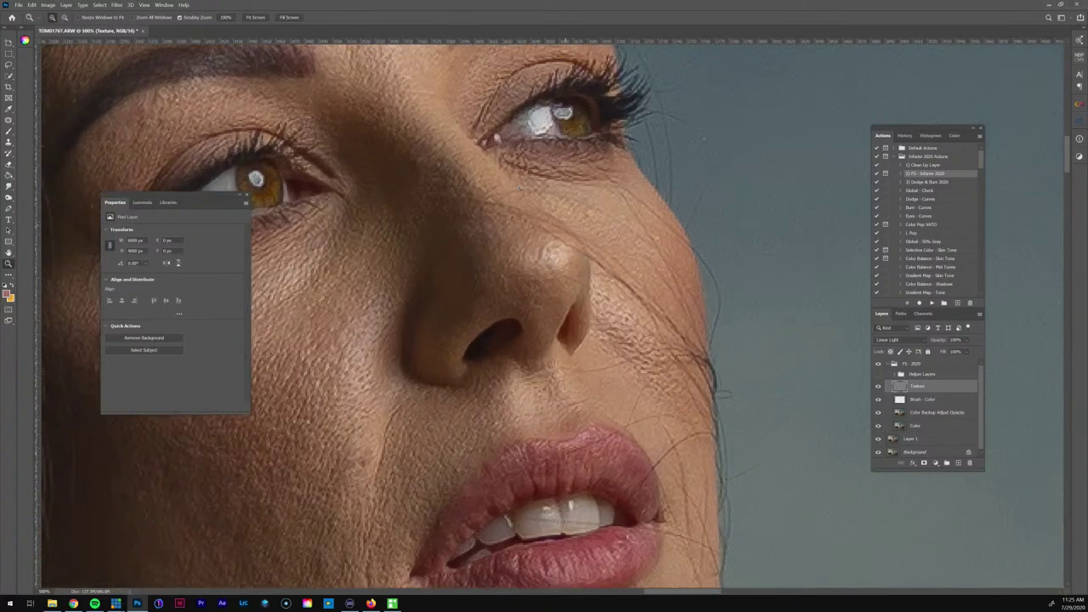
drag(520, 185, 519, 256)
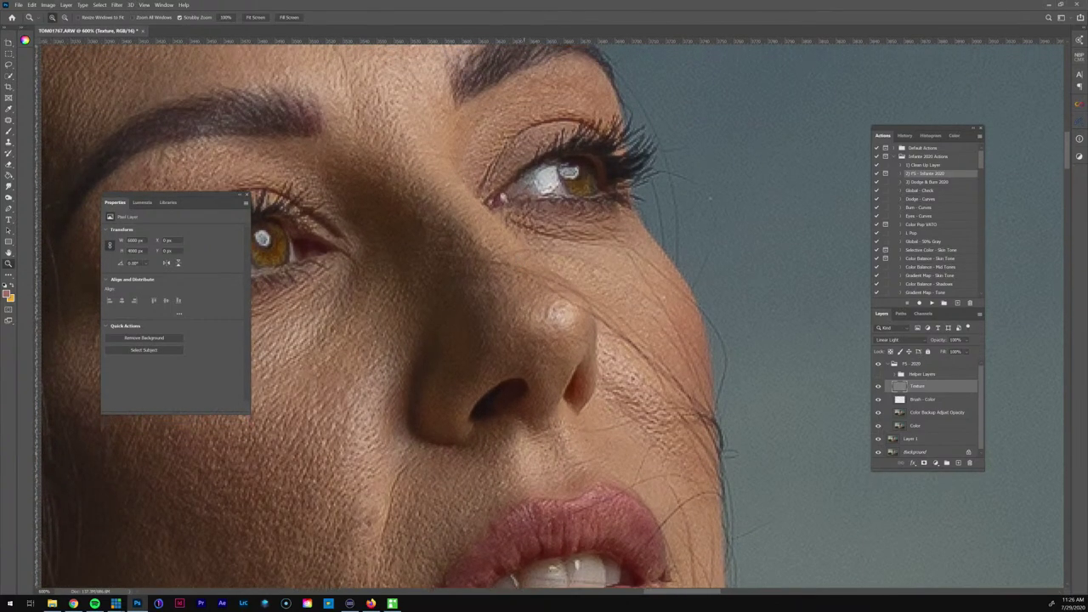
key(s)
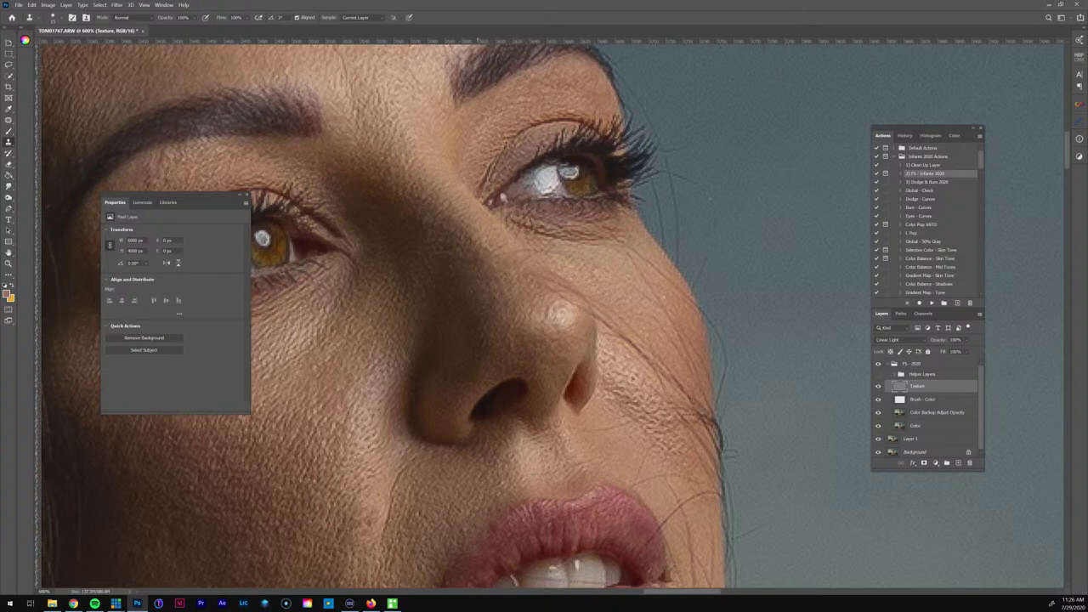
drag(507, 306, 443, 288)
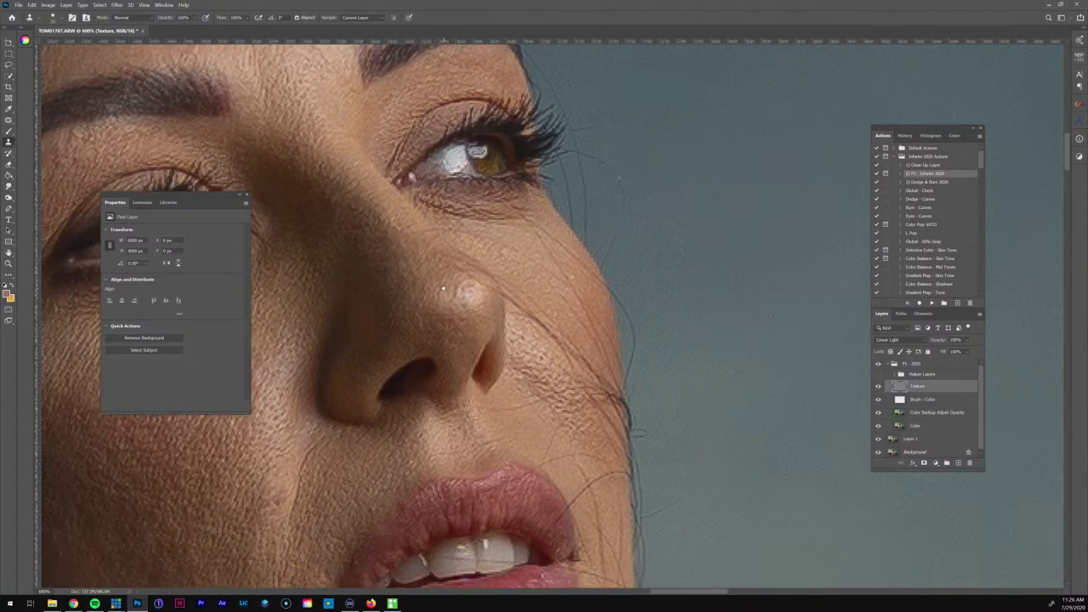
click(462, 269)
click(447, 259)
drag(455, 326, 370, 187)
scroll(501, 338, down, 4)
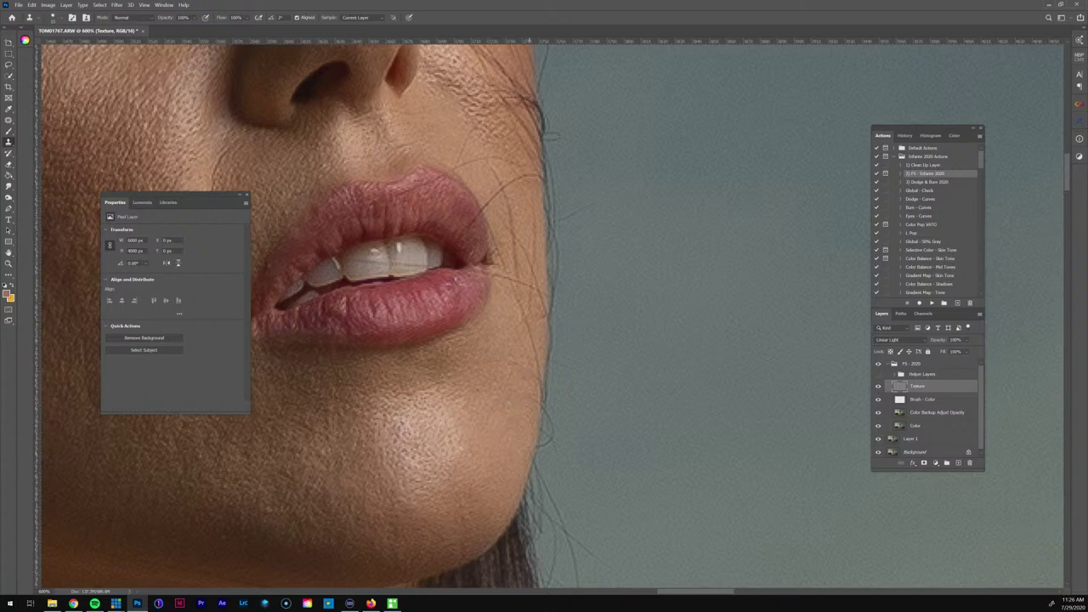
Clone skin texture over the stray hairs crossing the cheek beside the mouth on the Texture layer, then check the whole image
scroll(536, 474, up, 5)
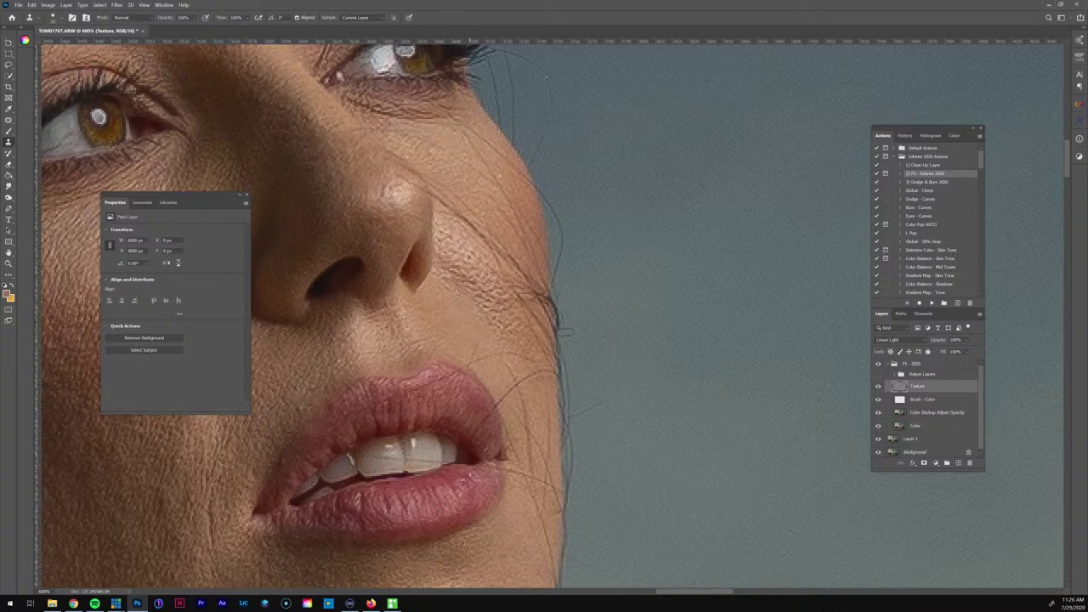
alt+click(454, 322)
click(544, 458)
scroll(522, 477, down, 3)
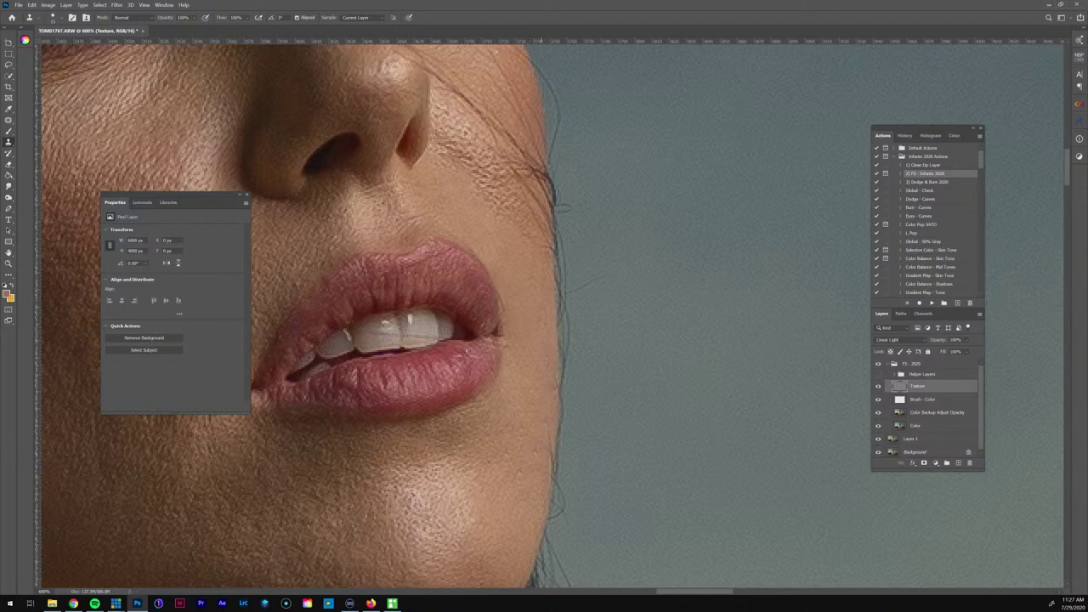
drag(524, 512, 550, 340)
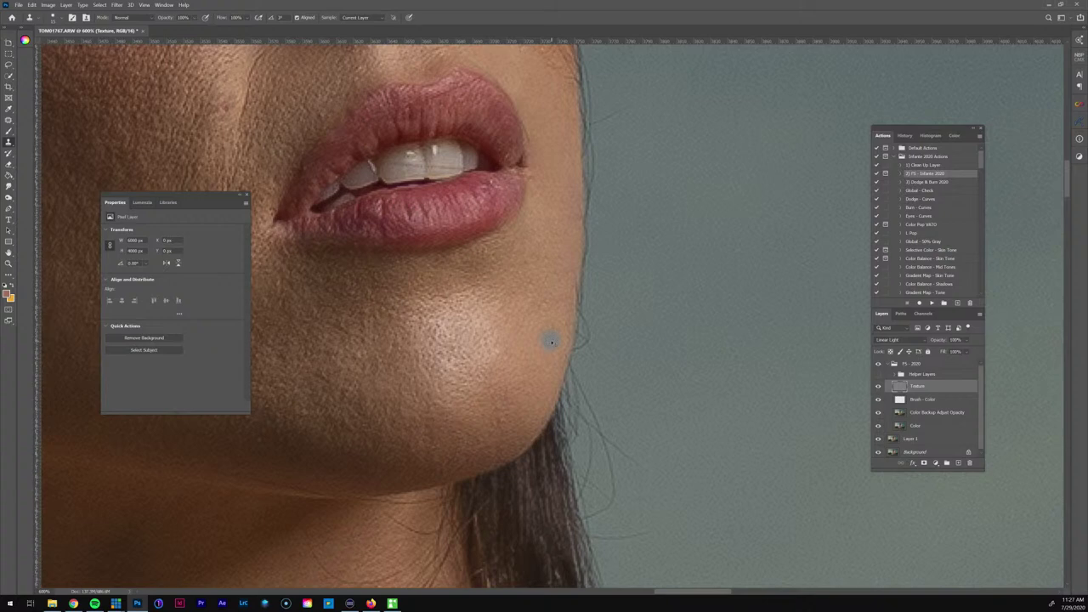
scroll(552, 342, down, 4)
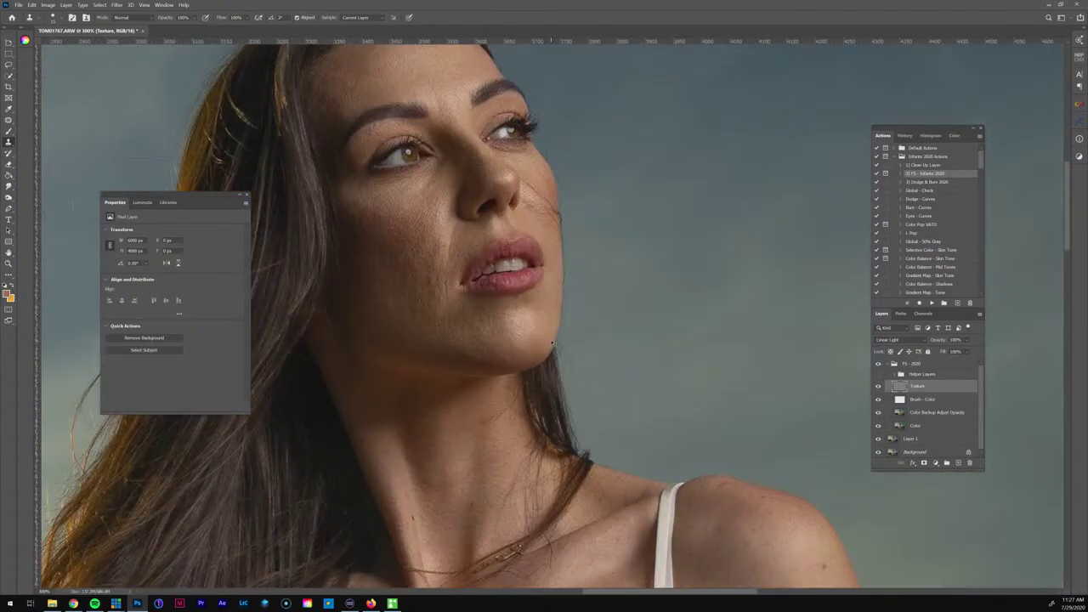
scroll(552, 342, down, 10)
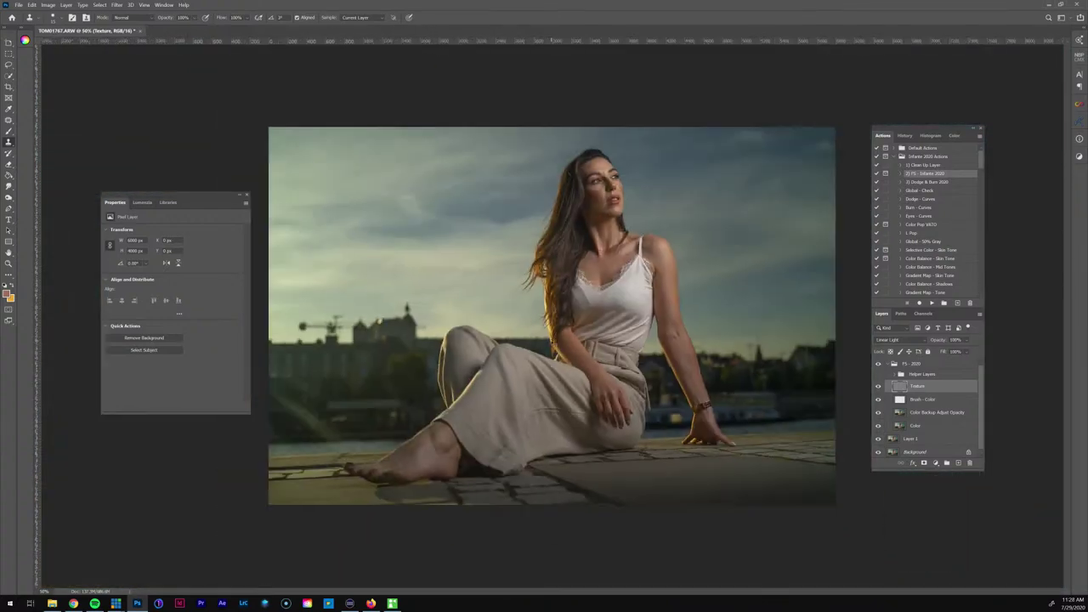
Clone out the hair strand across the teeth on the Texture layer with a smaller Clone Stamp brush
scroll(553, 342, up, 2)
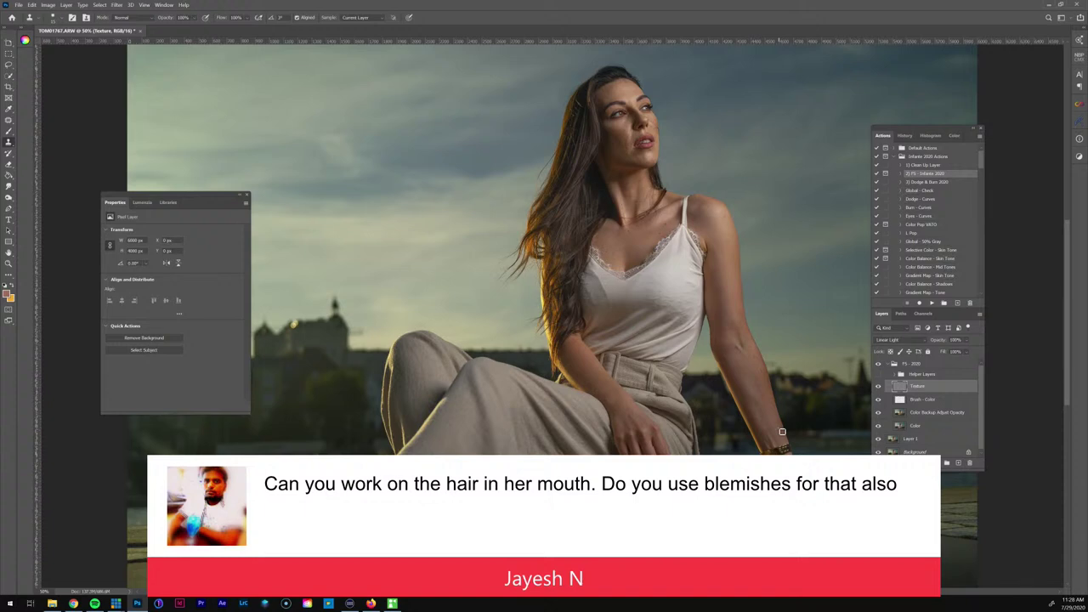
key(z)
click(655, 131)
click(655, 132)
click(655, 133)
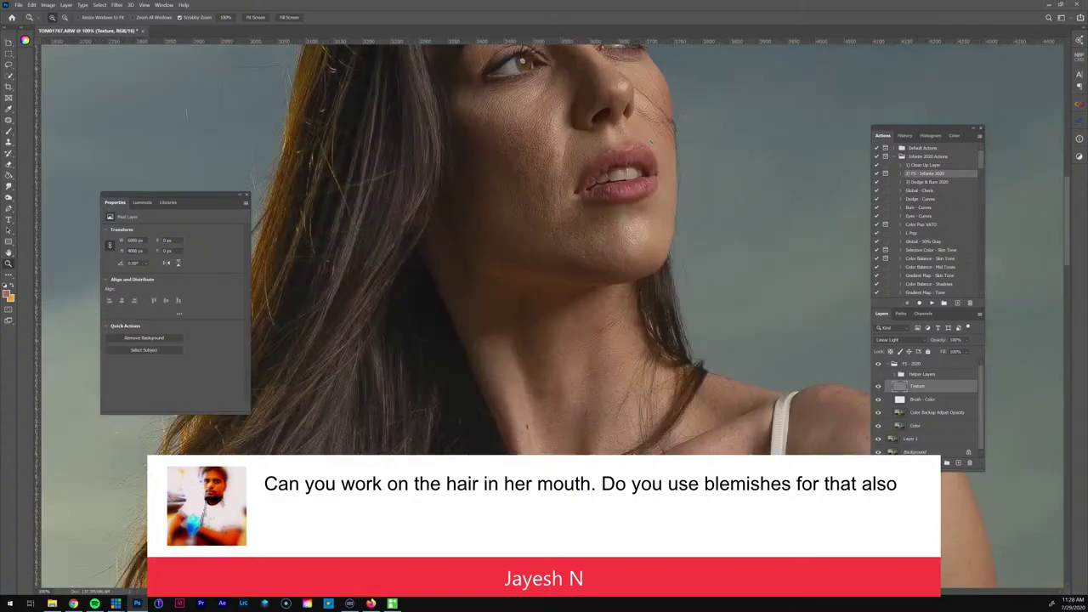
click(653, 136)
drag(653, 149, 653, 149)
drag(607, 208, 598, 297)
key(s)
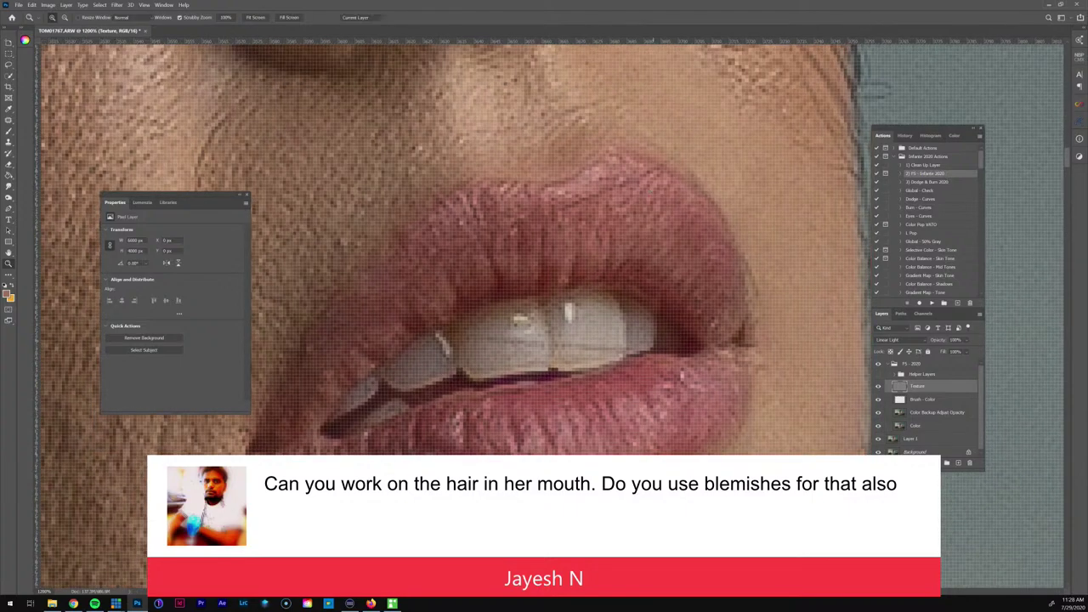
key(bracketleft)
key(bracketleft)
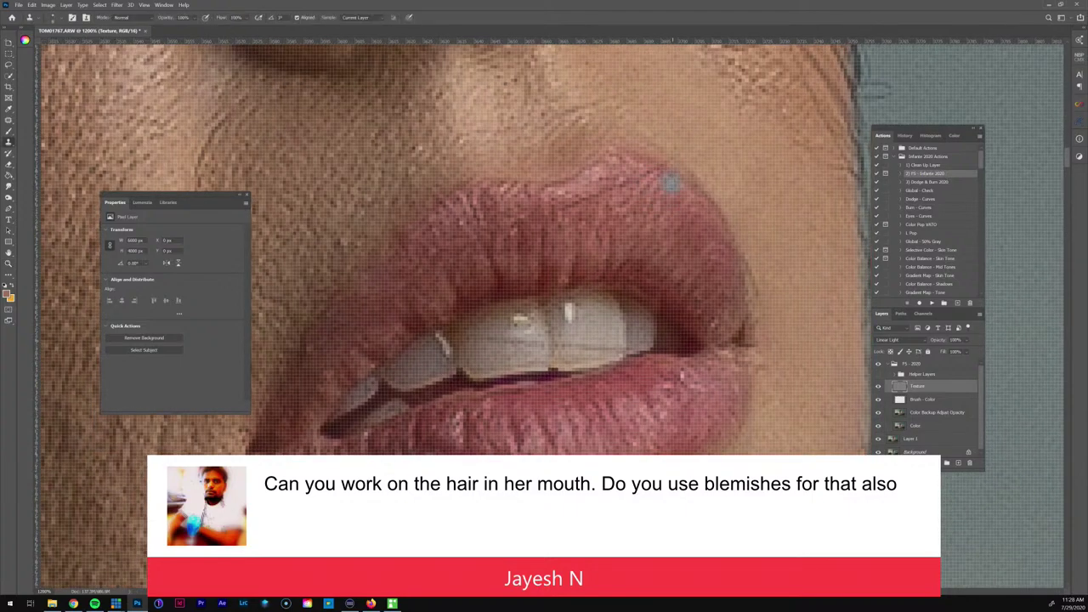
key(ctrl+minus)
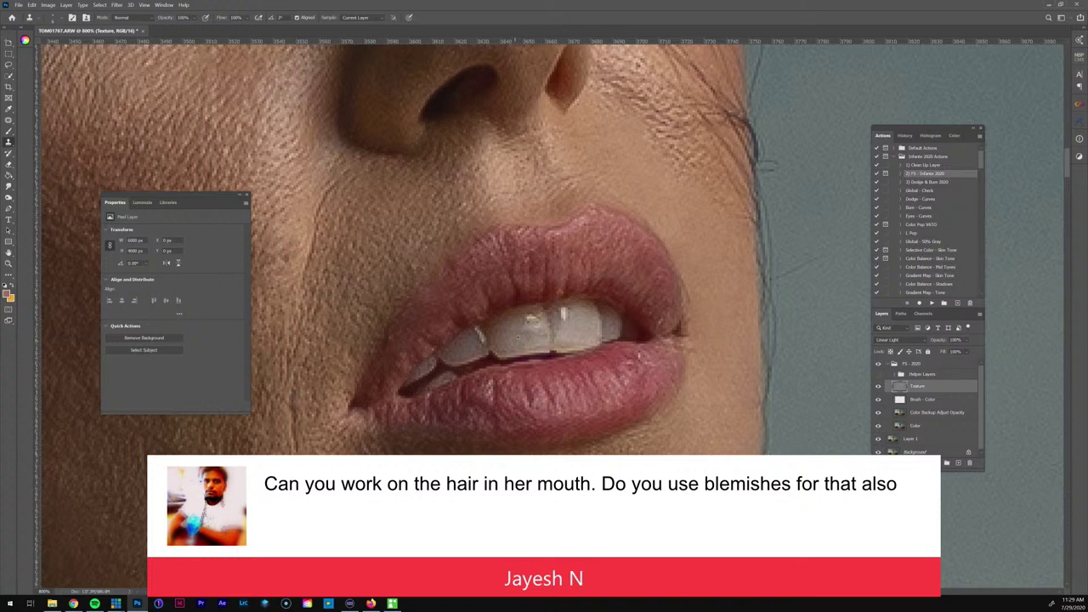
Show the Helper Layers group for a black-and-white view, hide Contrast Helper 1 and select Contrast Helper 2
scroll(639, 358, down, 3)
scroll(642, 358, down, 3)
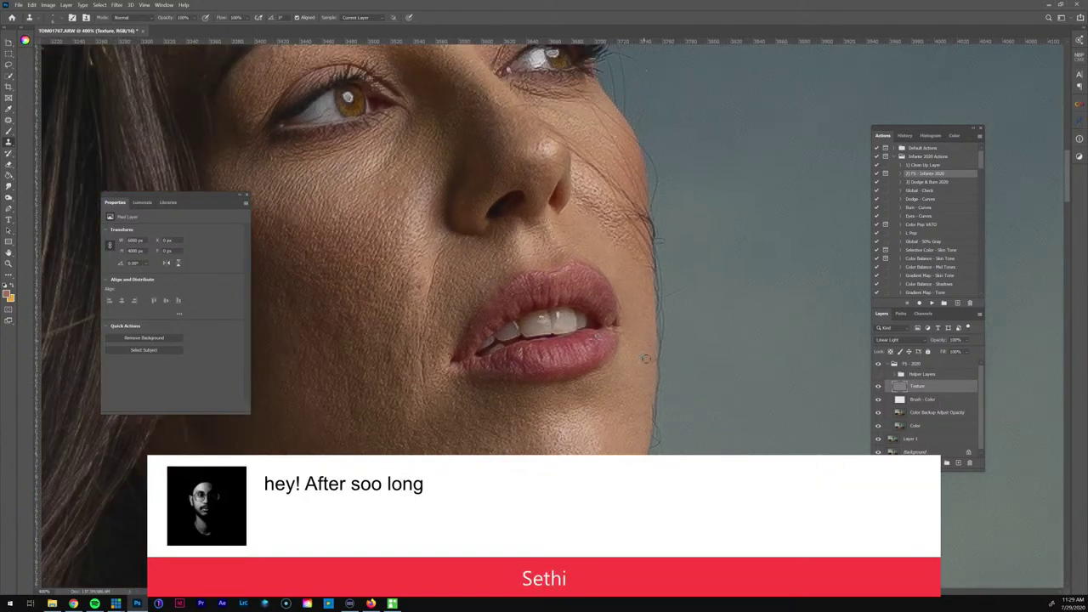
scroll(646, 359, down, 3)
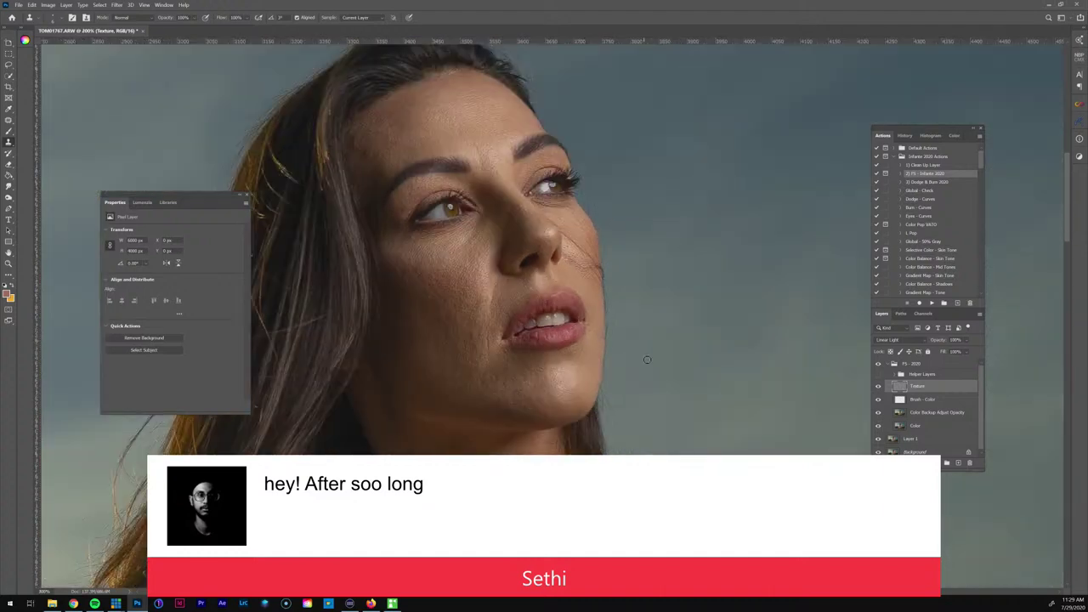
scroll(645, 358, down, 1)
scroll(644, 358, down, 2)
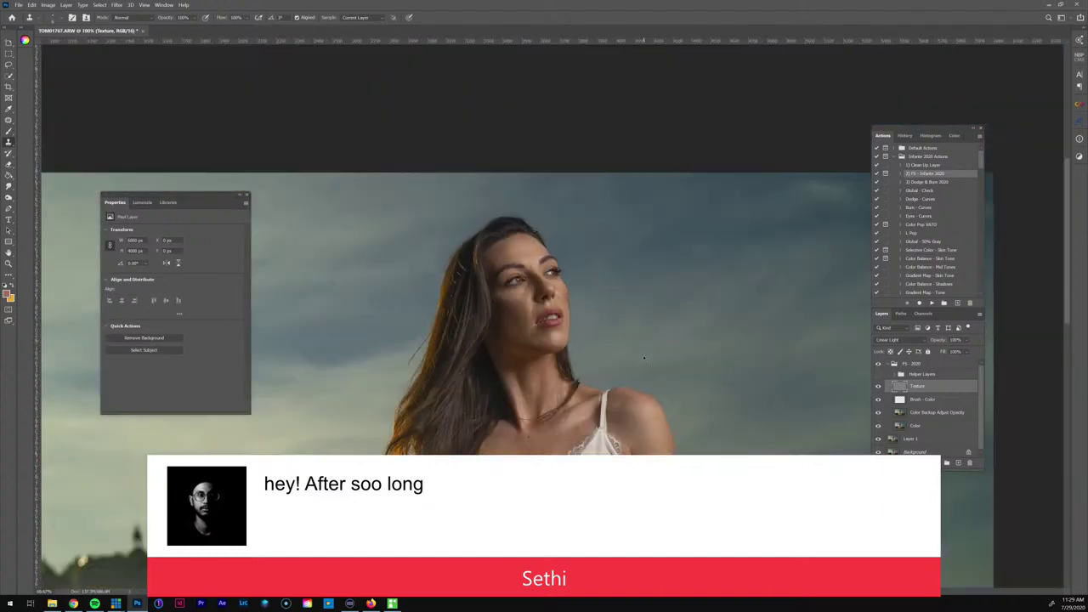
scroll(644, 359, down, 1)
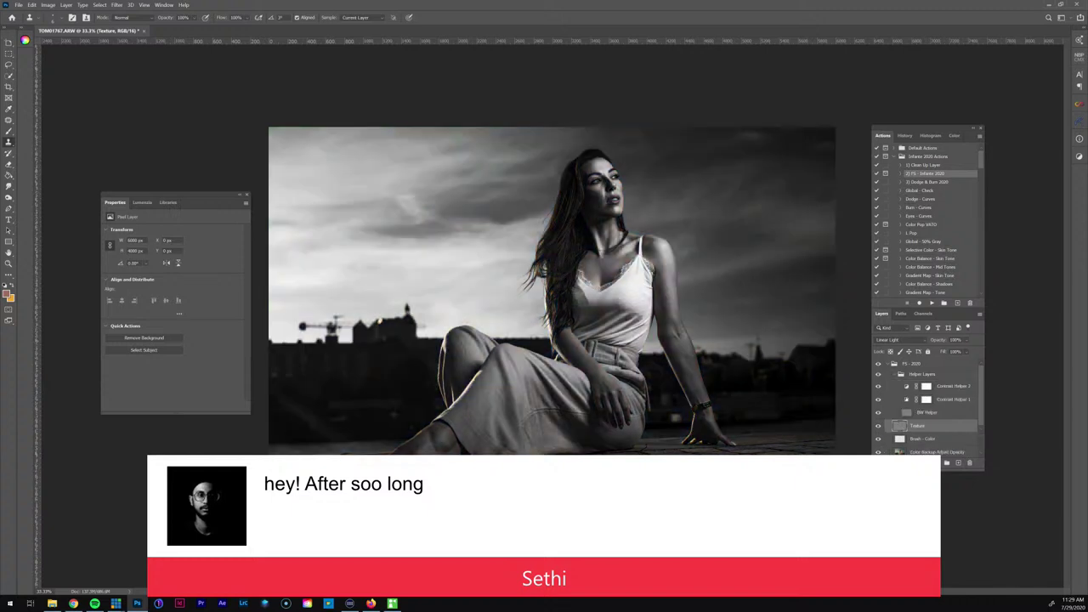
click(950, 401)
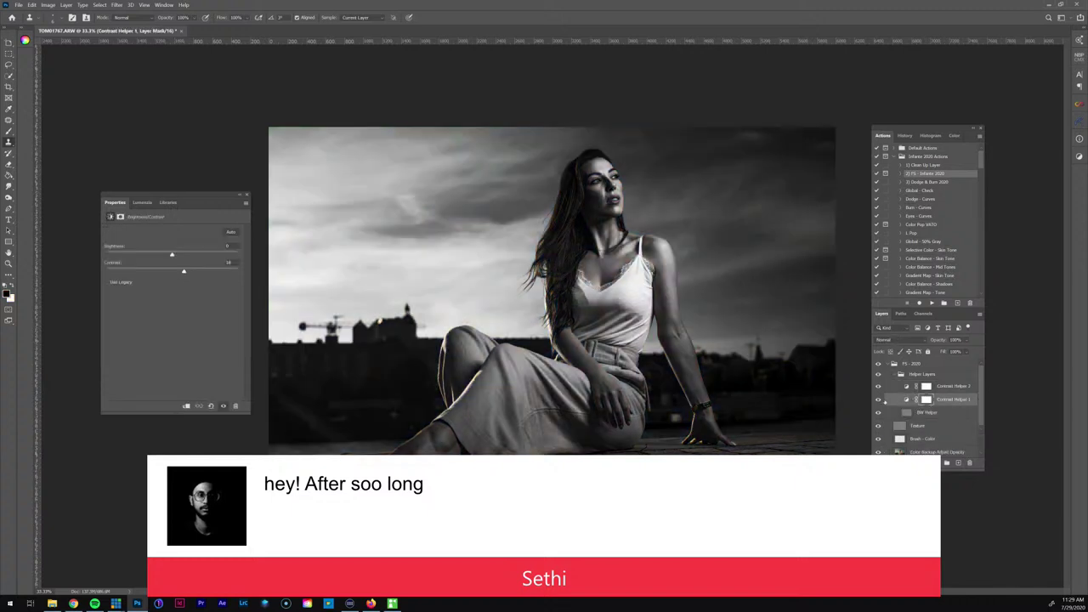
click(947, 388)
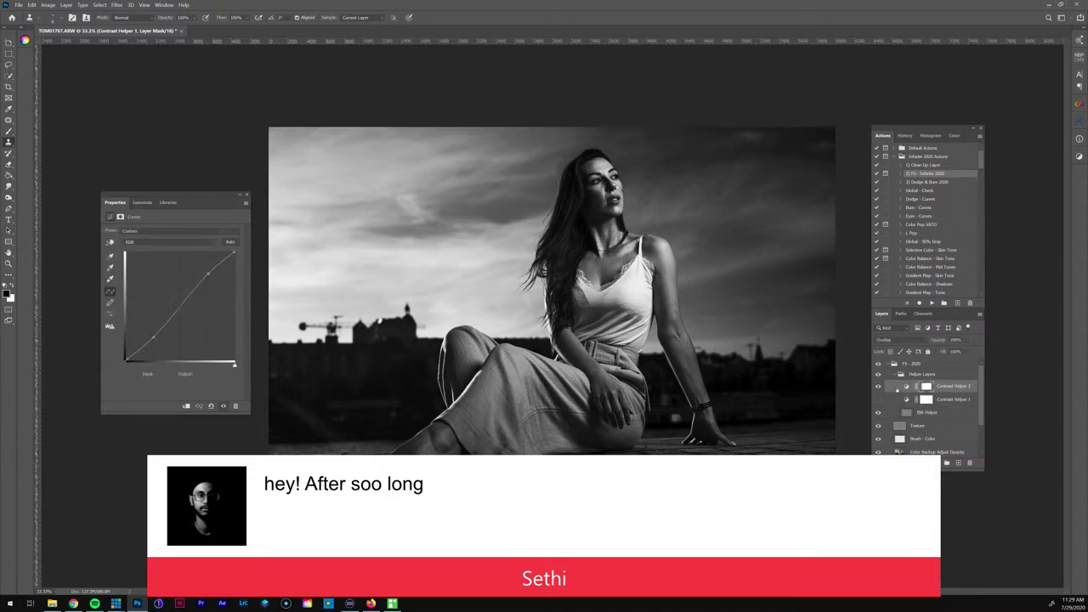
Steepen the Contrast Helper 2 curve by shifting its shadow and highlight points to exaggerate the tonal transitions on the skin
key(z)
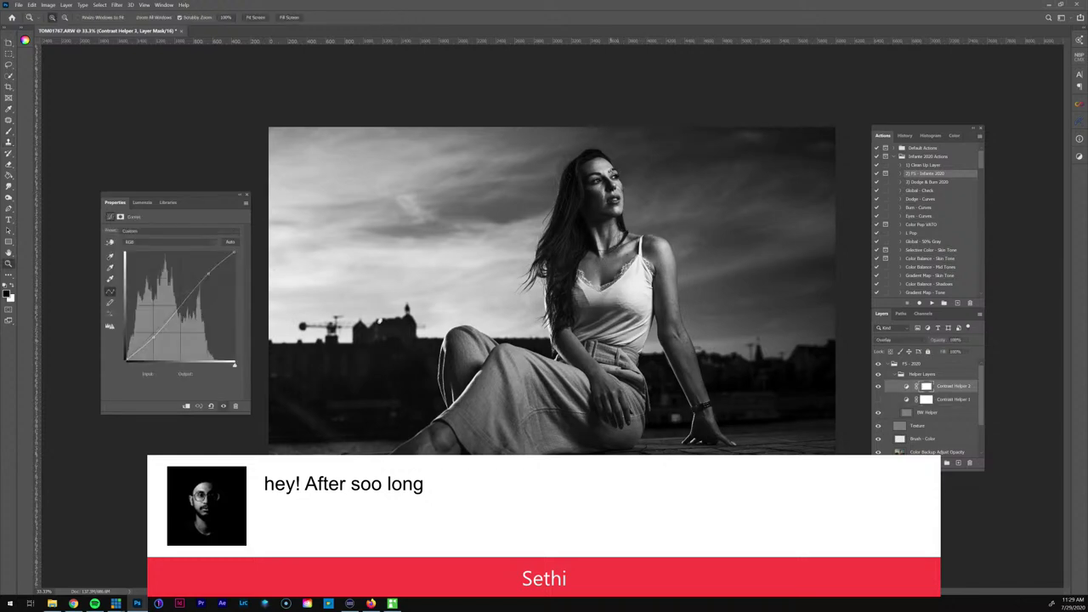
click(611, 170)
click(611, 170)
click(612, 170)
drag(660, 476, 609, 321)
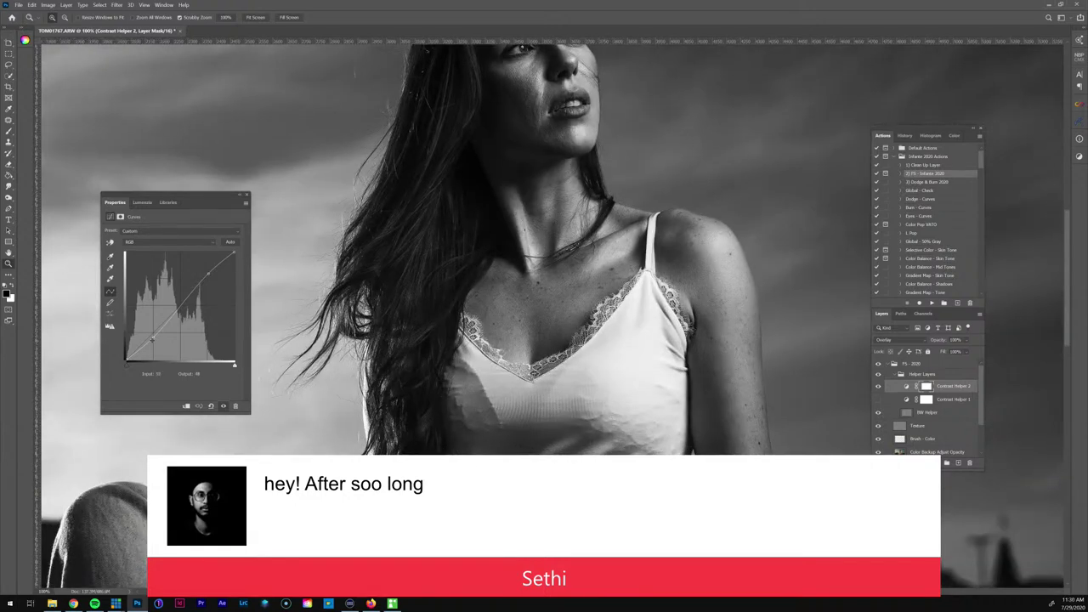
drag(151, 339, 161, 338)
drag(206, 274, 203, 274)
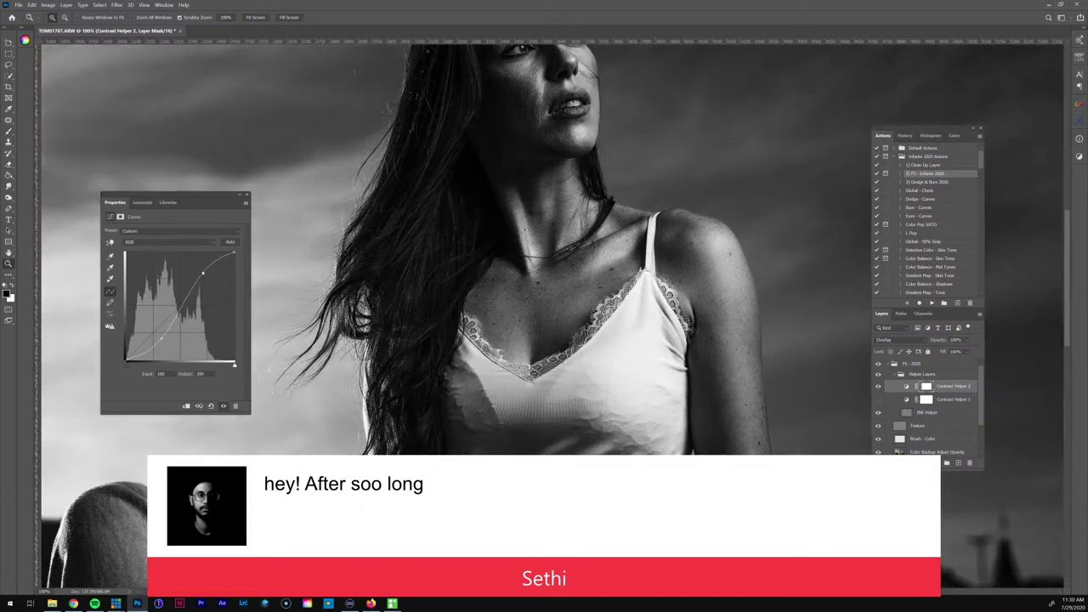
drag(551, 234, 576, 404)
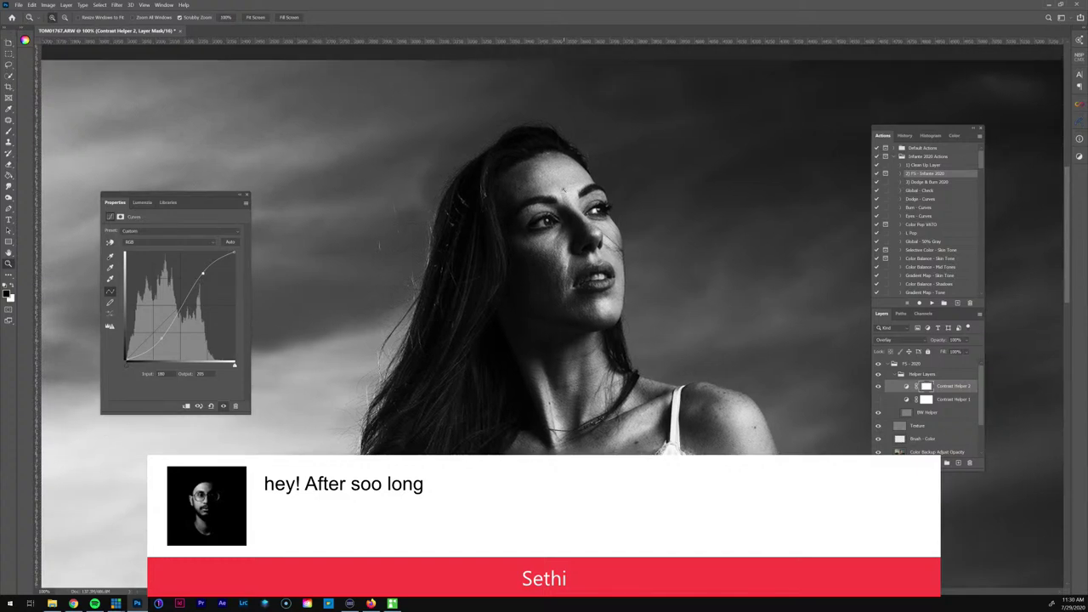
click(538, 153)
drag(160, 339, 156, 336)
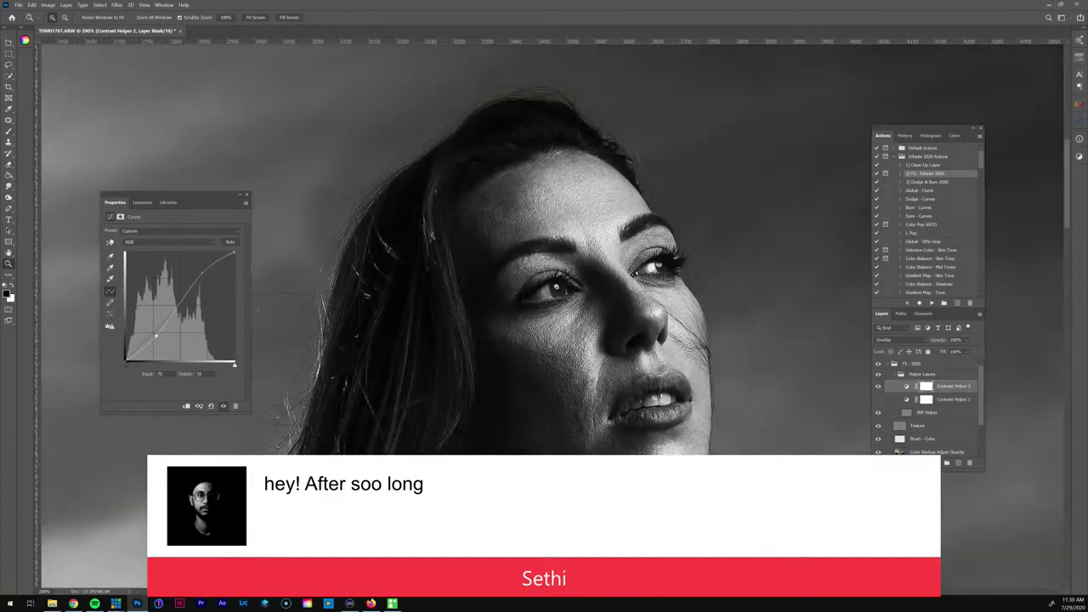
drag(202, 273, 196, 272)
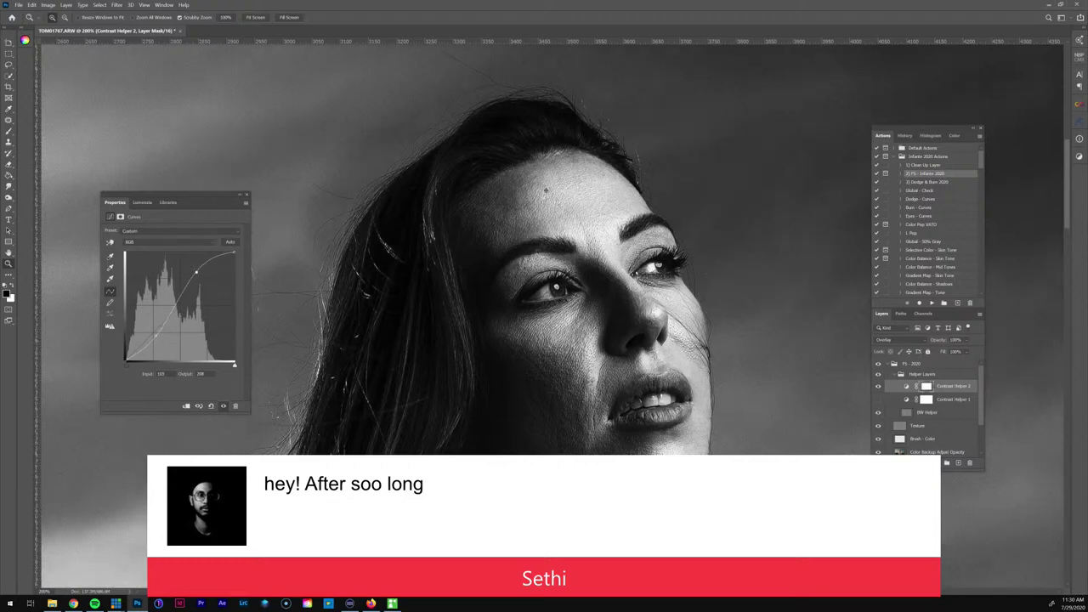
Select the Color Backup Adjust Opacity layer and ready the Mixer Brush with its angle set to 0°
click(935, 451)
key(b)
key(shift+b)
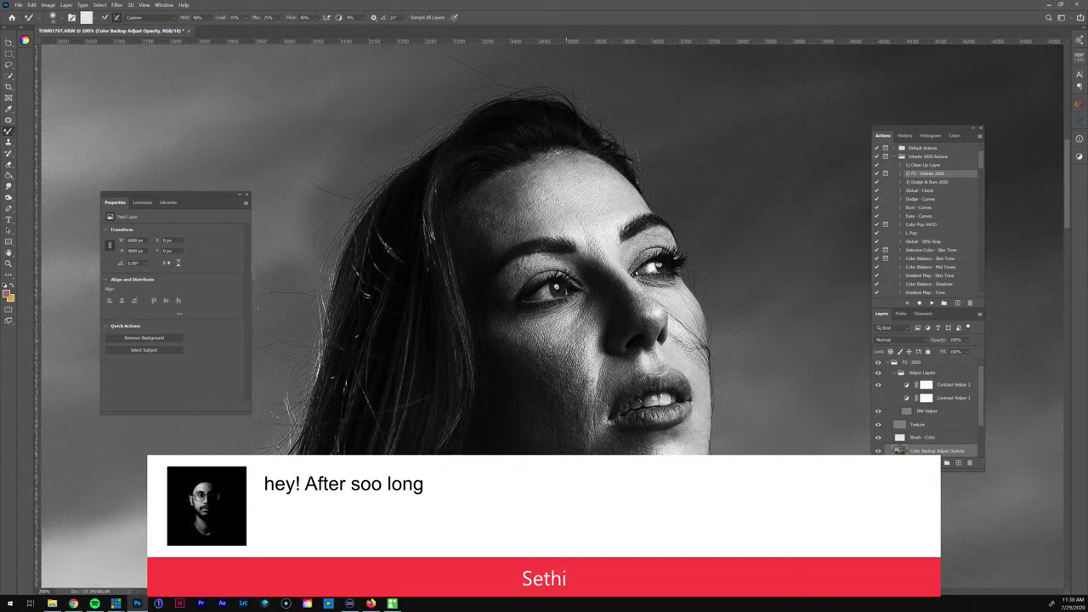
click(394, 18)
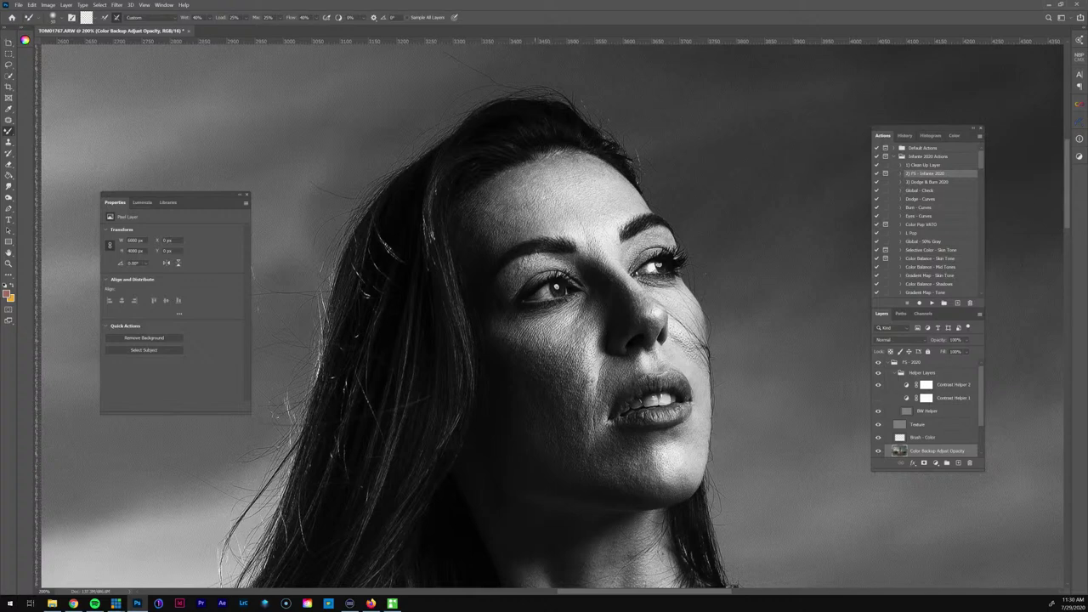
Even out the tonal transitions on the face, neck and chest with the Mixer Brush on the Color Backup Adjust Opacity layer
drag(614, 313, 625, 255)
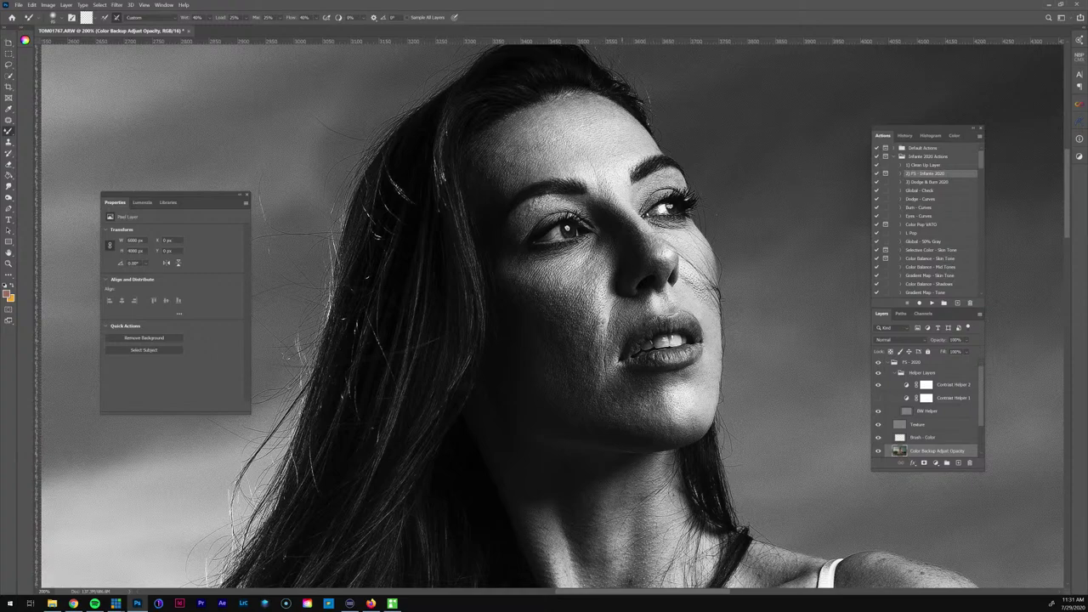
drag(612, 399, 522, 136)
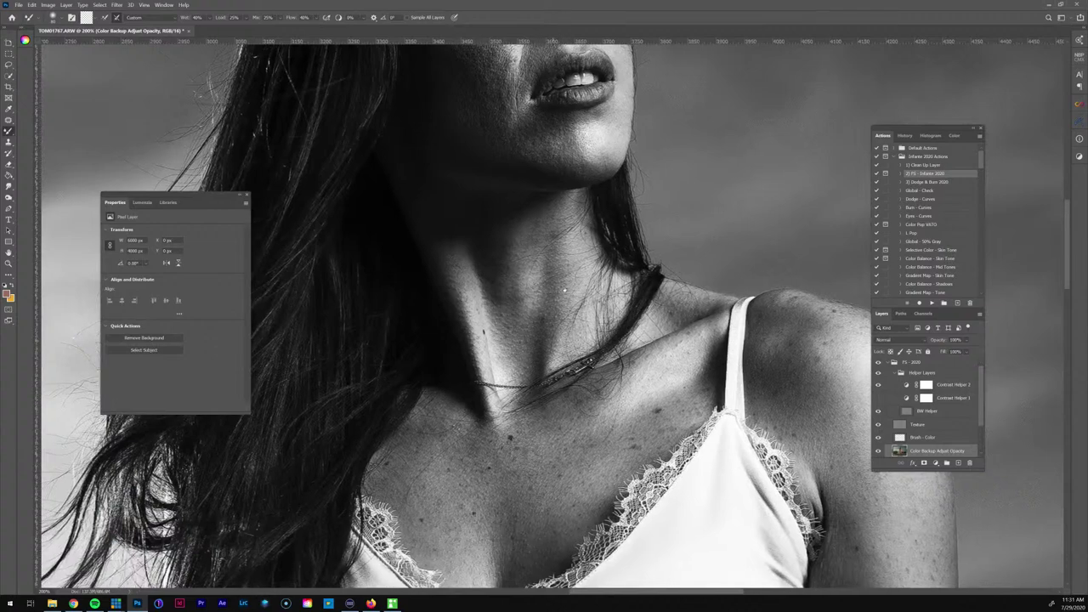
drag(497, 498, 514, 357)
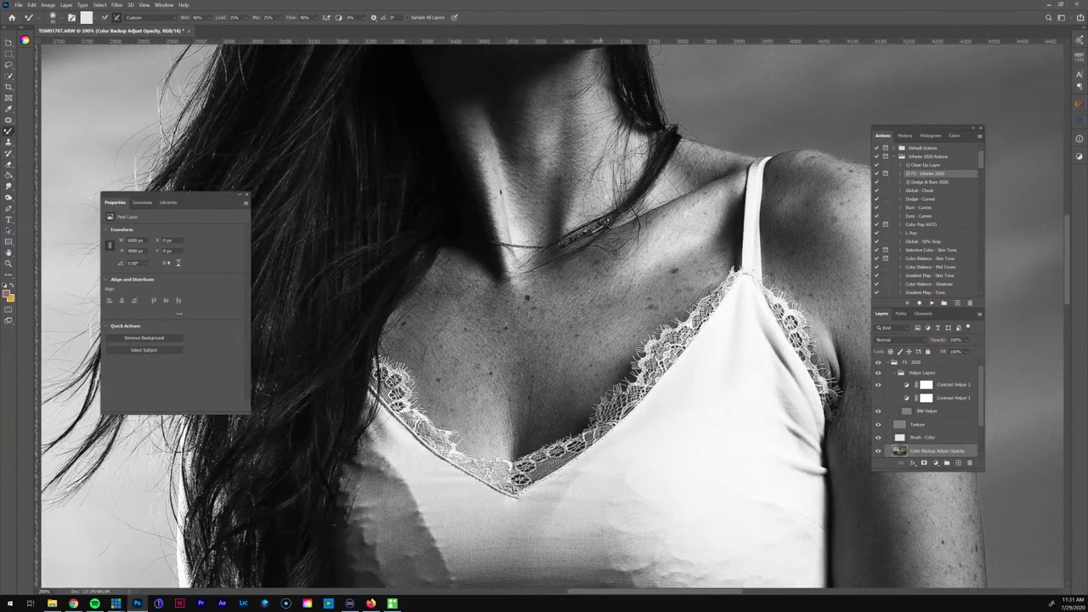
drag(707, 271, 360, 140)
key(ctrl+minus)
scroll(552, 315, up, 3)
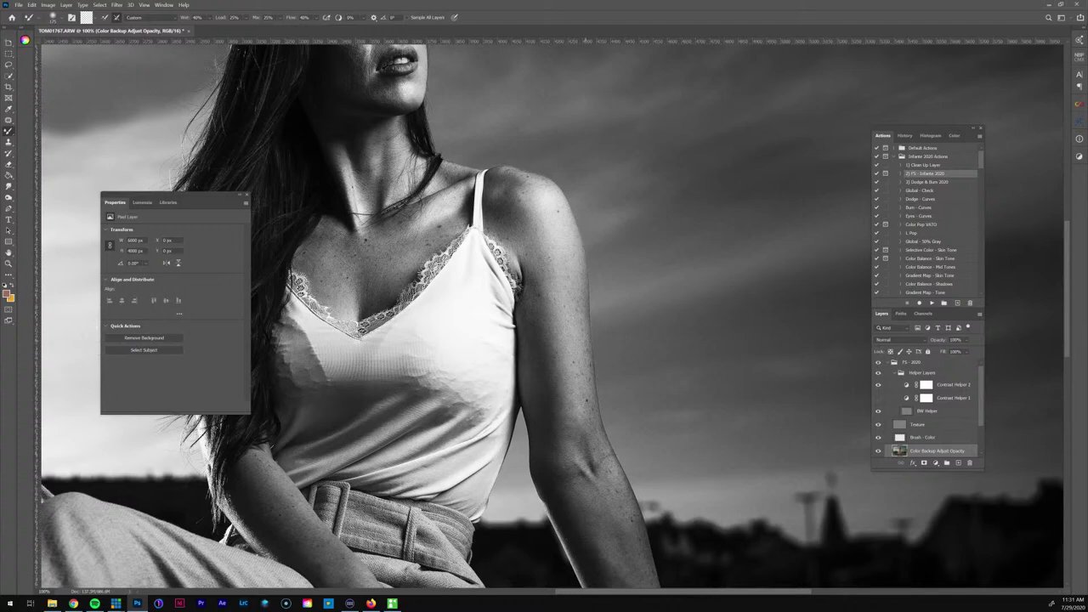
Work over the arms, hands and foot with the Mixer Brush to even out their tones, and review the image
drag(606, 544, 546, 491)
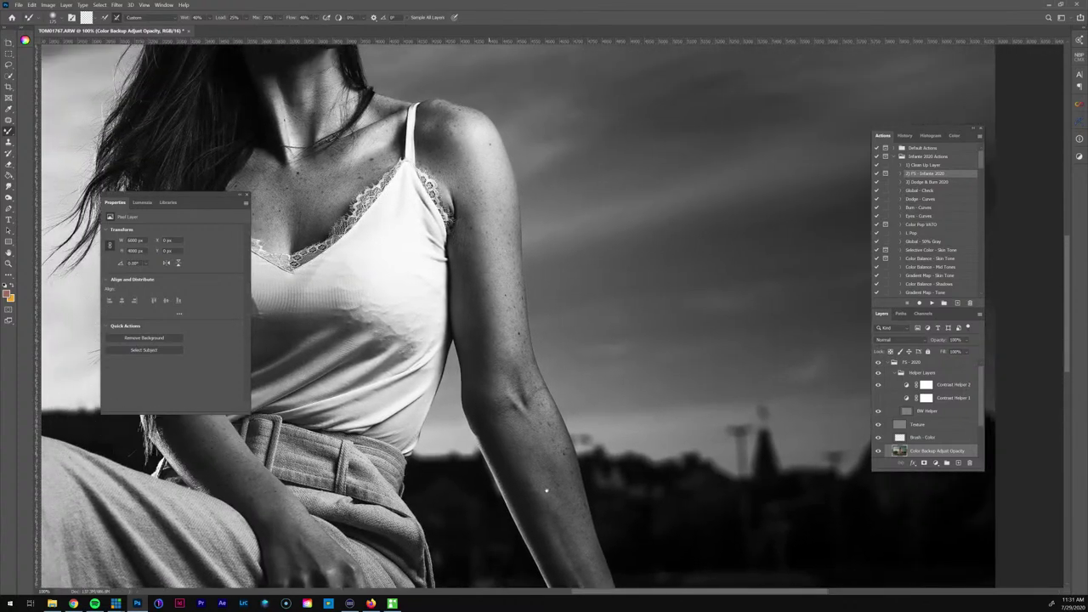
key(p)
mouse_move(636, 525)
mouse_down()
mouse_move(527, 379)
mouse_move(487, 384)
mouse_up()
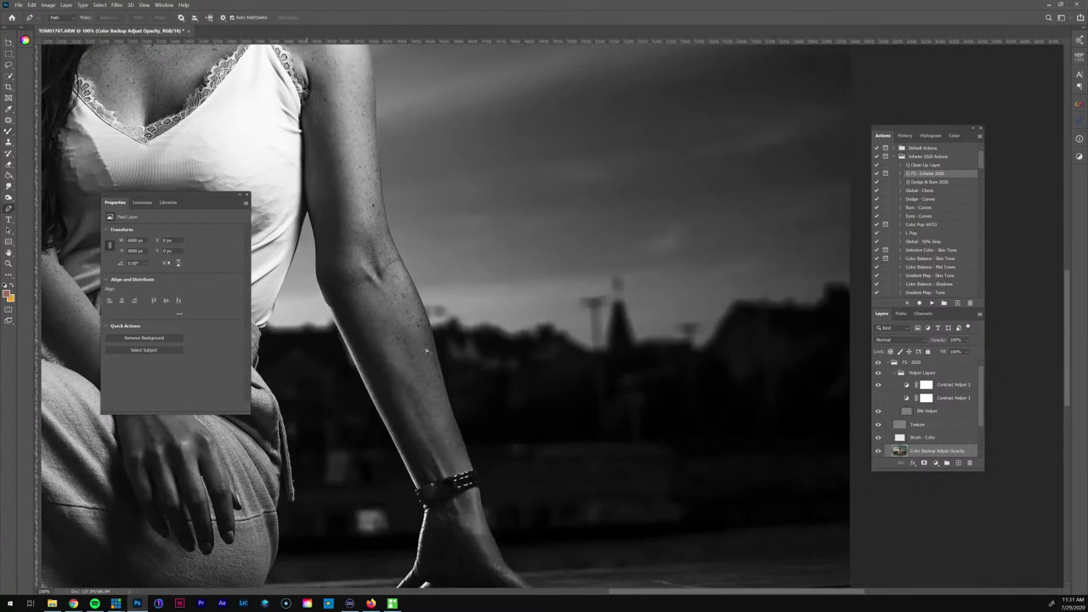
scroll(558, 354, left, 4)
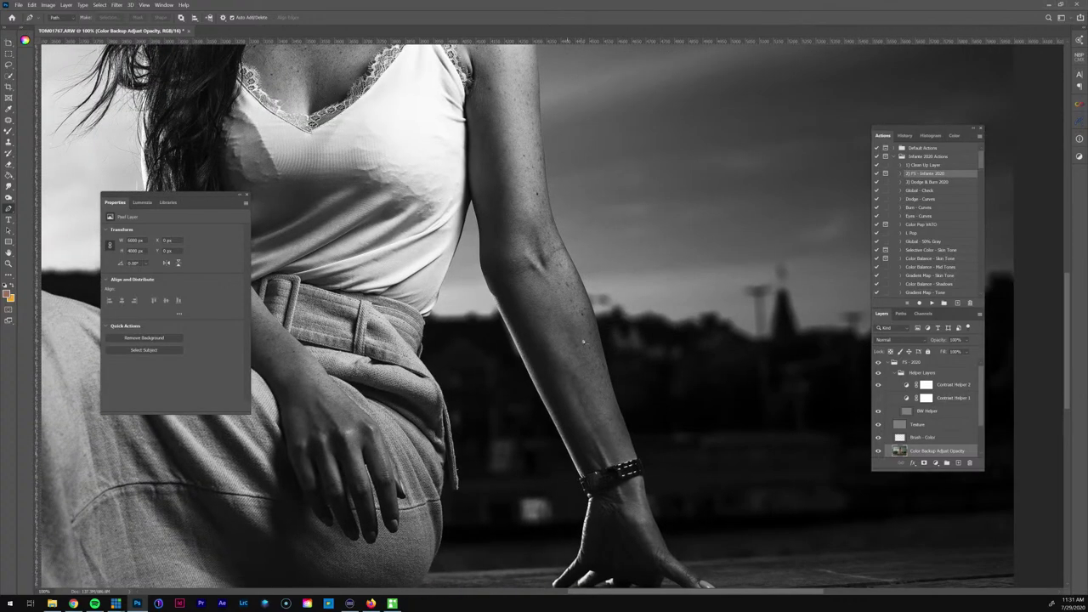
key(b)
key(b)
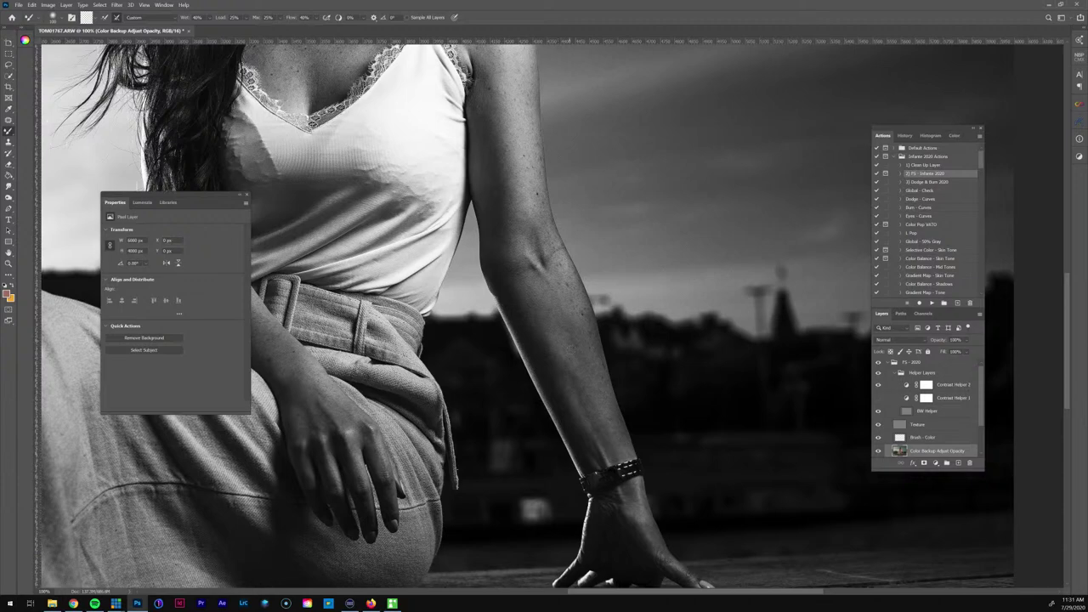
drag(499, 385, 706, 354)
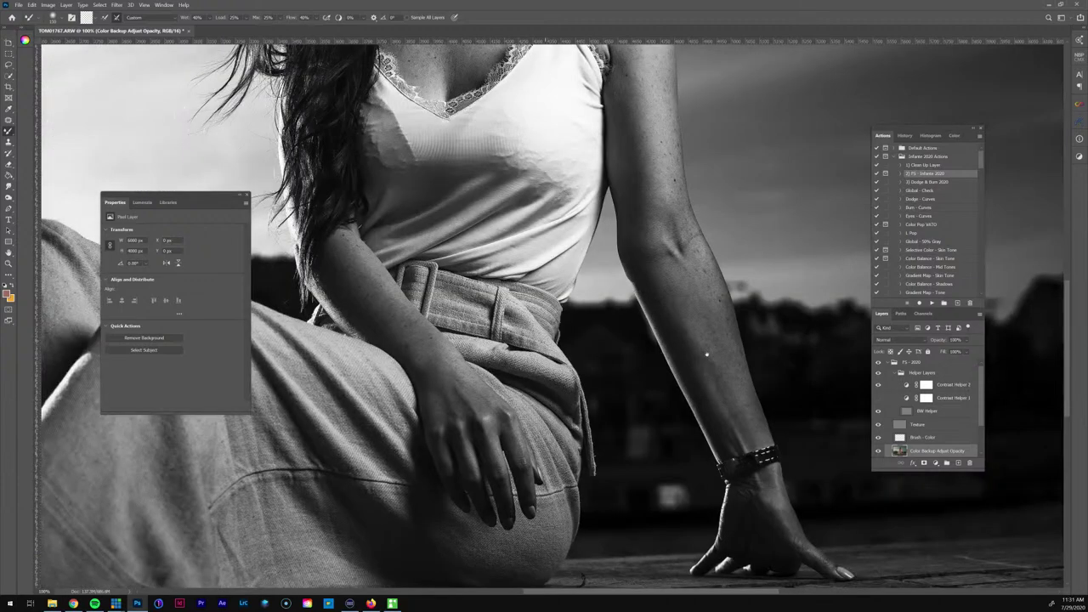
drag(445, 315, 733, 309)
drag(626, 353, 789, 172)
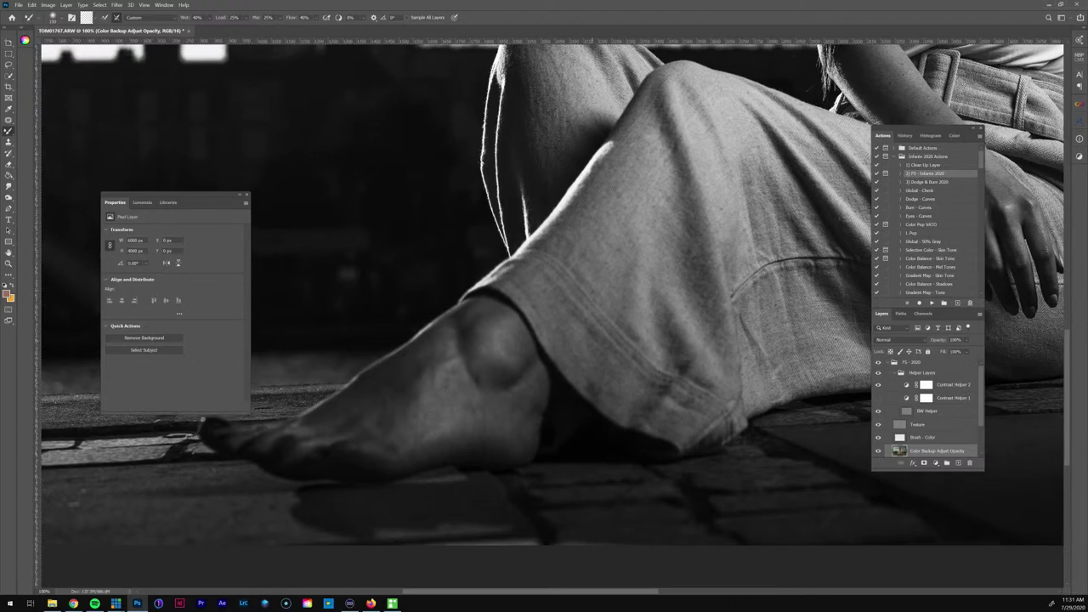
key(ctrl+minus)
key(ctrl+minus)
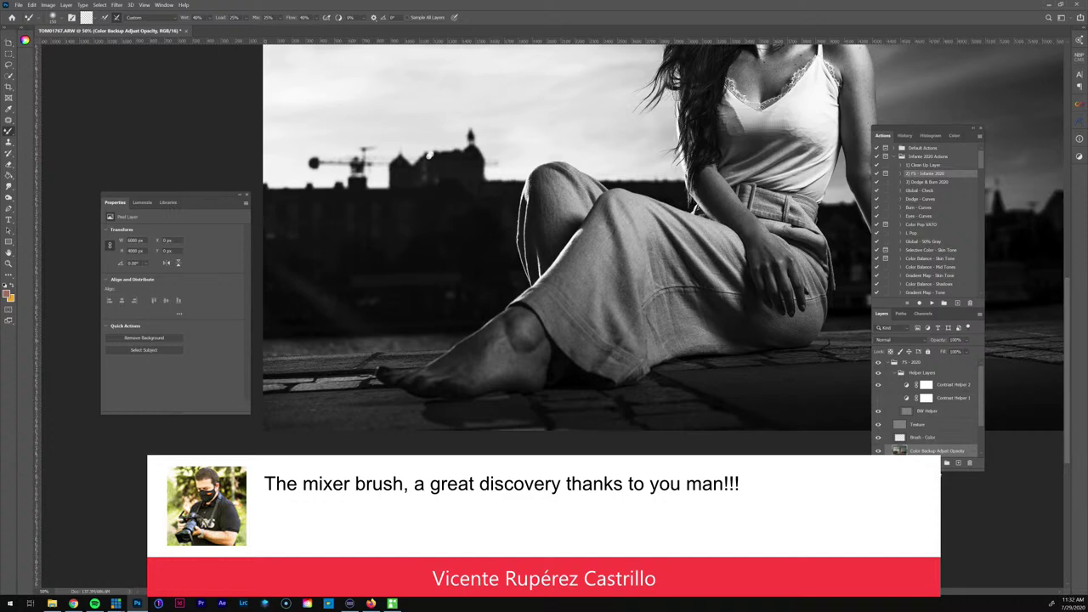
Hide and collapse the Helper Layers group, and briefly view the Color Backup Adjust Opacity layer on its own
drag(969, 465, 969, 544)
drag(741, 209, 644, 400)
drag(714, 195, 690, 250)
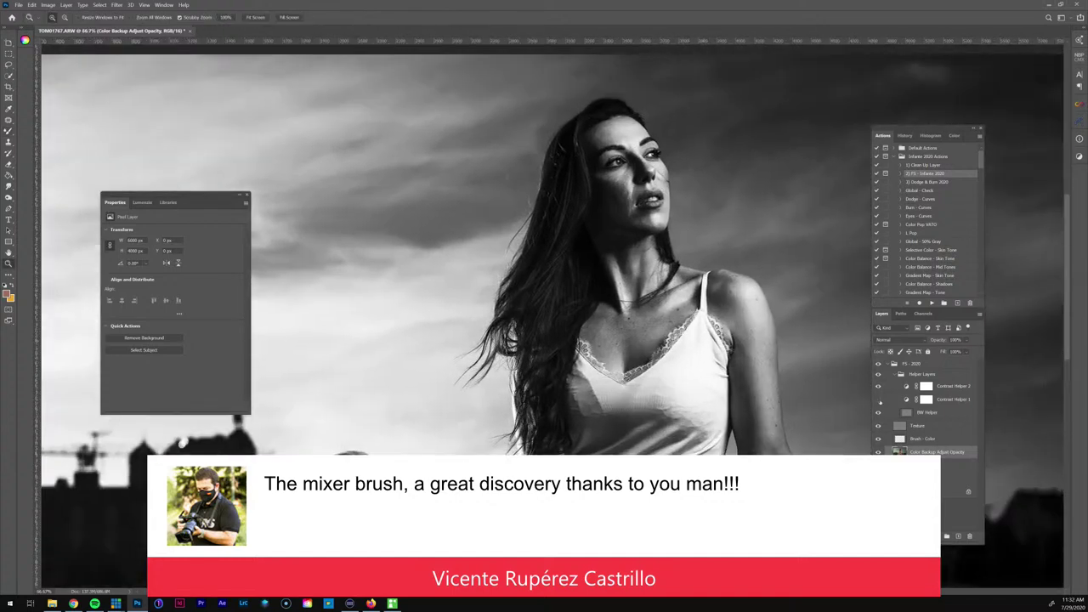
click(878, 375)
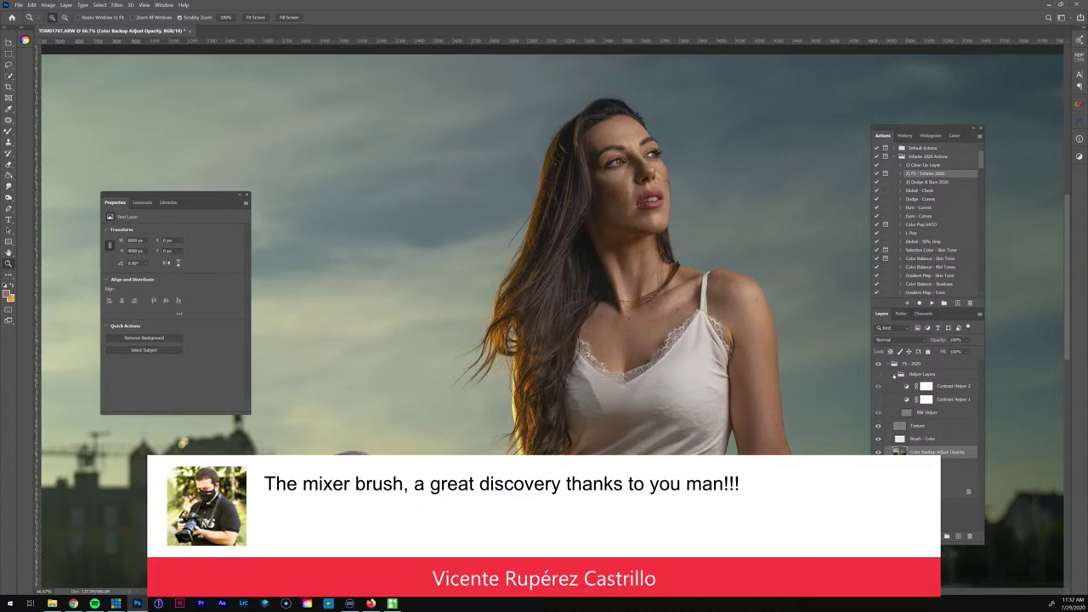
click(894, 374)
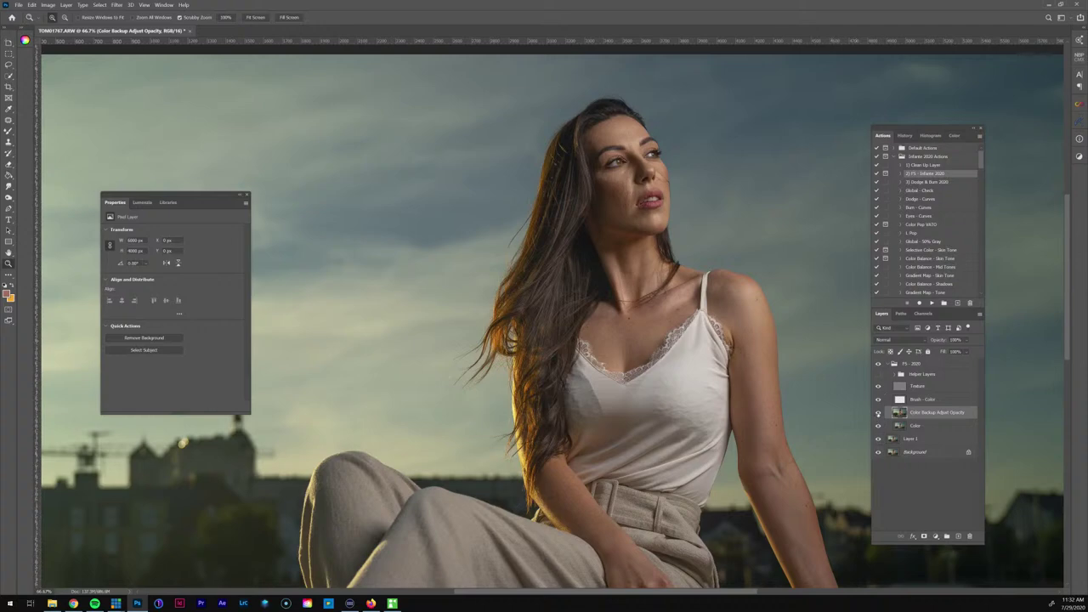
alt+click(878, 412)
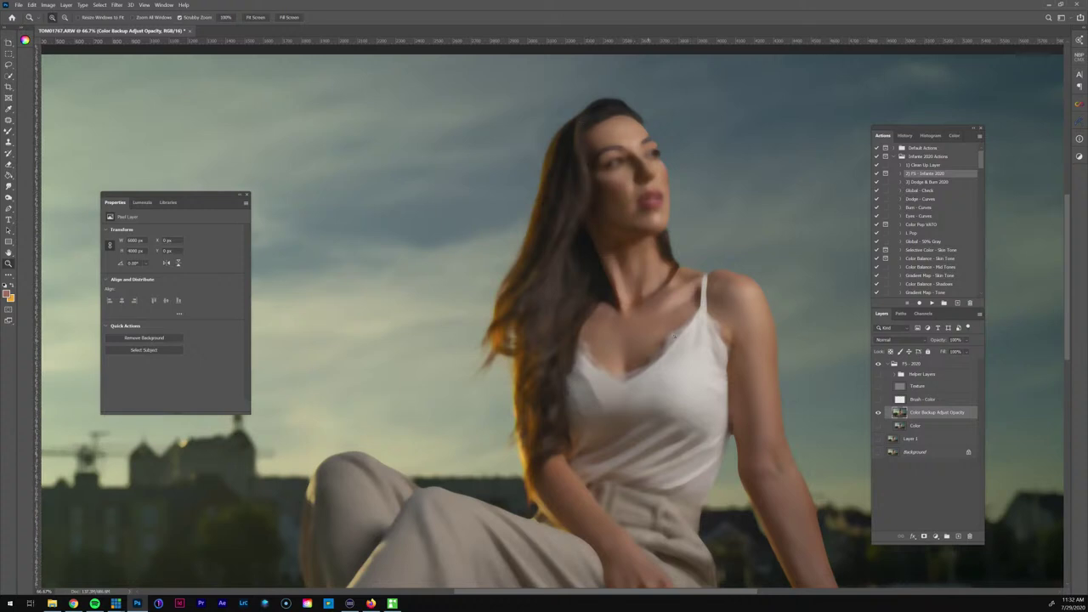
key(b)
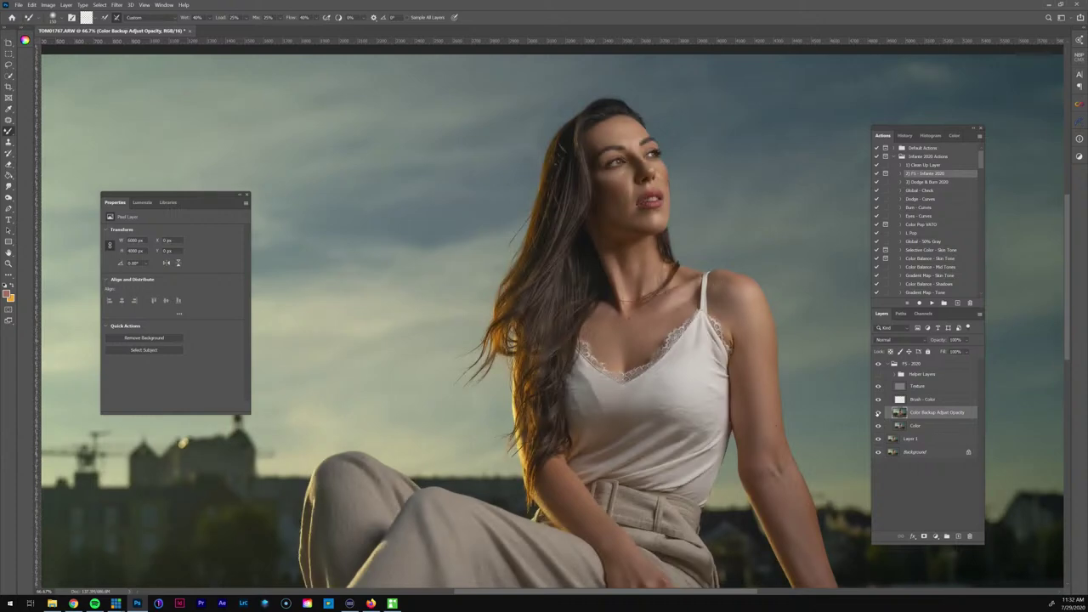
Outline the shadowed cheek beside the mouth with the Lasso on the Color Backup Adjust Opacity layer
key(z)
click(614, 113)
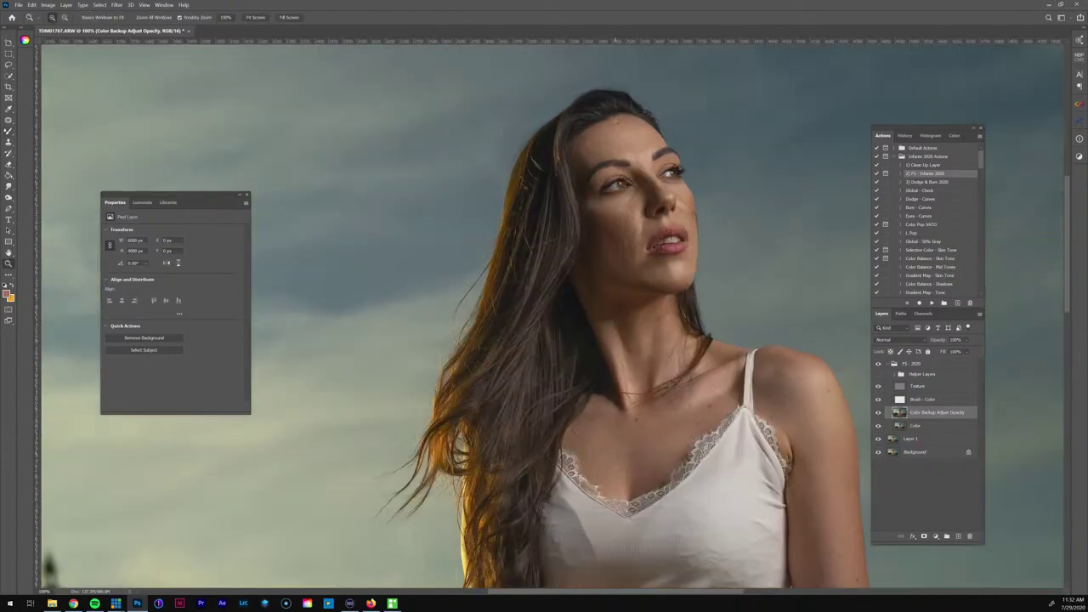
click(614, 121)
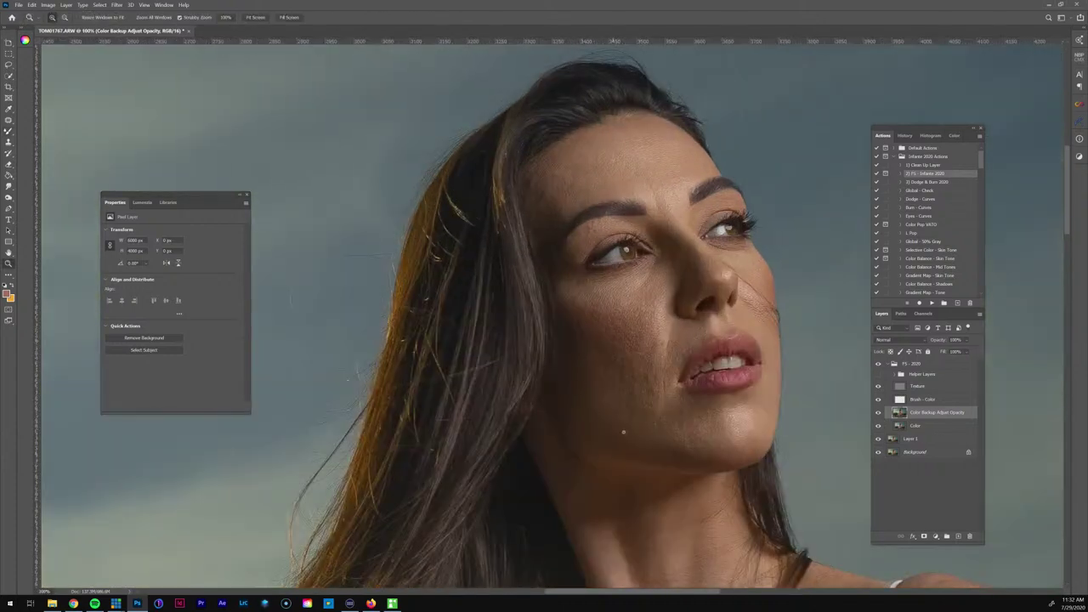
key(l)
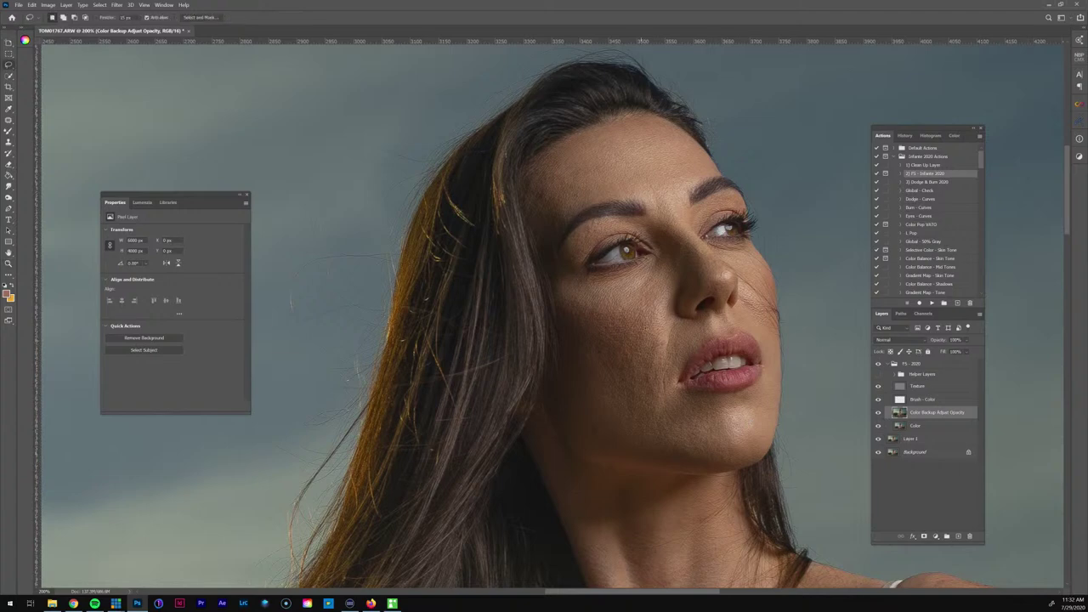
mouse_move(646, 318)
mouse_down()
mouse_move(574, 328)
mouse_move(572, 374)
mouse_move(633, 447)
mouse_move(653, 422)
mouse_move(648, 319)
mouse_up()
Apply a Gaussian Blur with a 24.9-pixel radius to the selected cheek, comparing the preview, and deselect the area
click(117, 5)
mouse_move(166, 90)
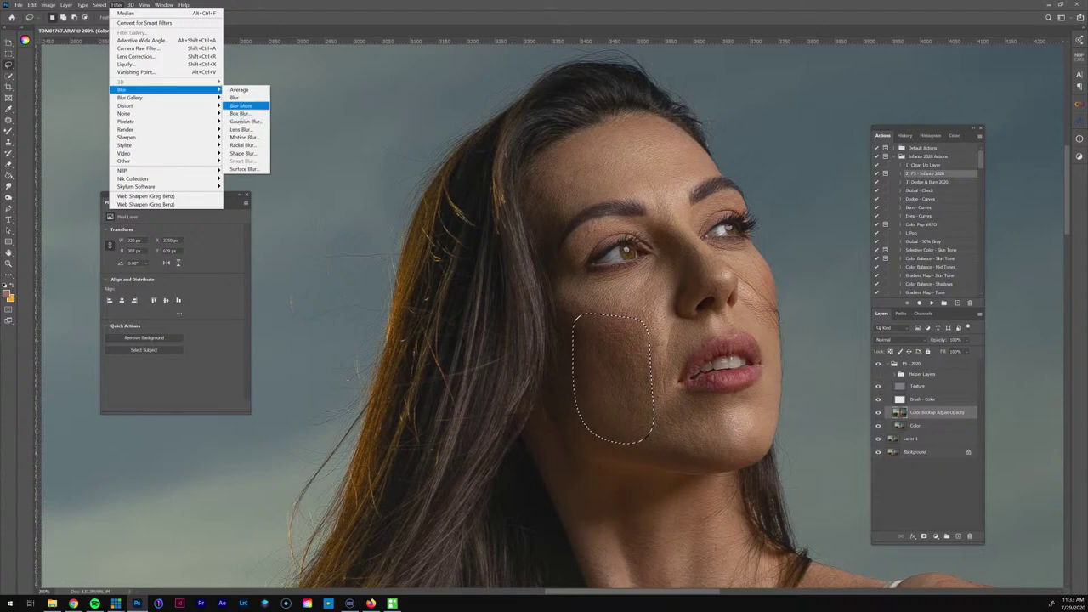
click(250, 124)
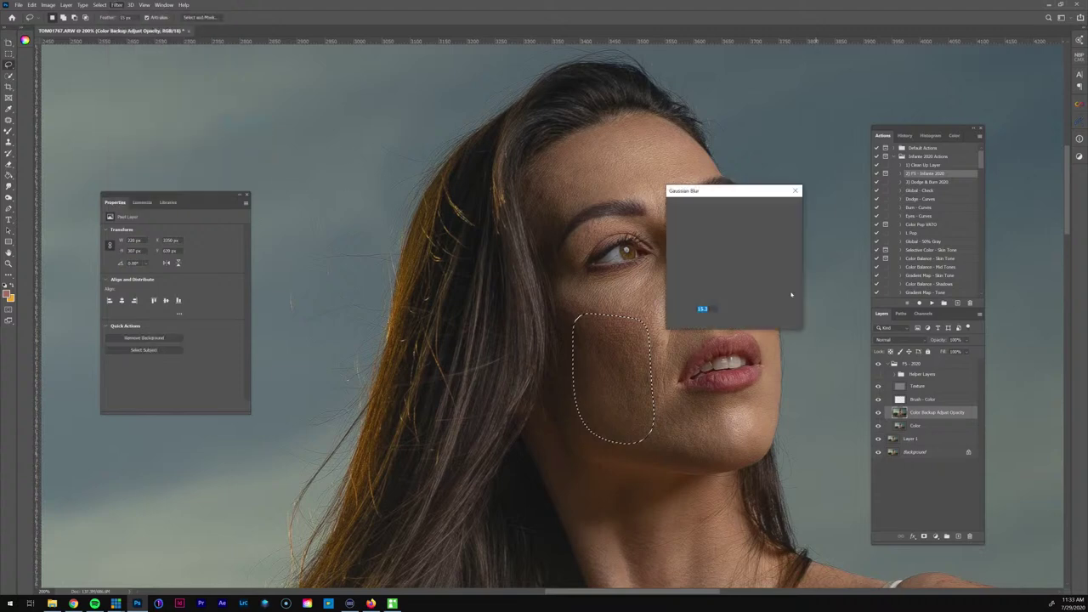
drag(707, 322, 710, 322)
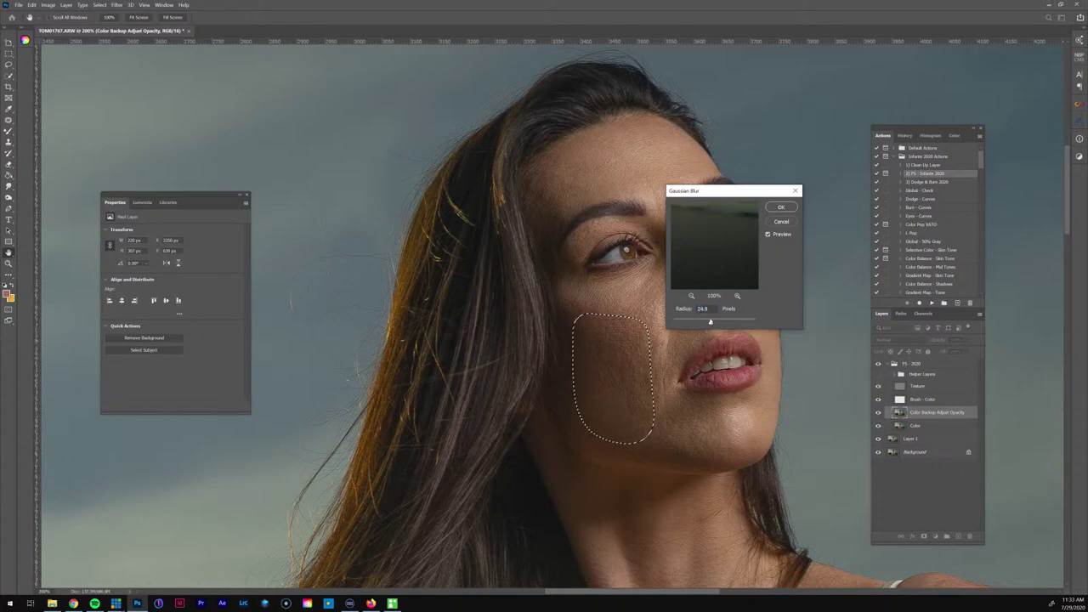
click(768, 234)
click(768, 234)
click(781, 207)
key(ctrl+d)
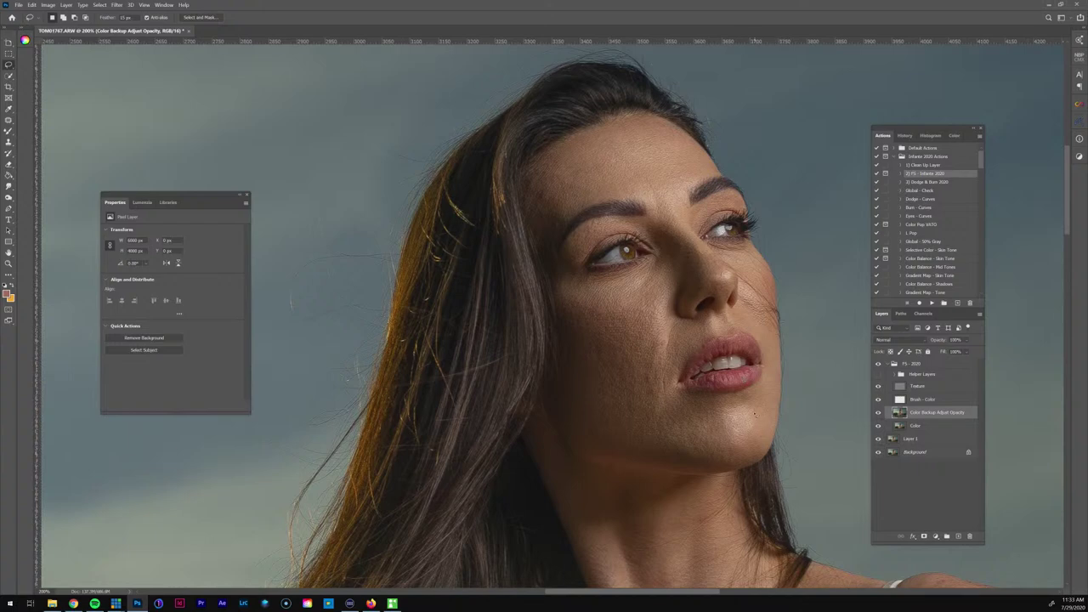
Compare the whole portrait with the Texture layer hidden and shown
key(ctrl+minus)
key(ctrl+minus)
key(ctrl+minus)
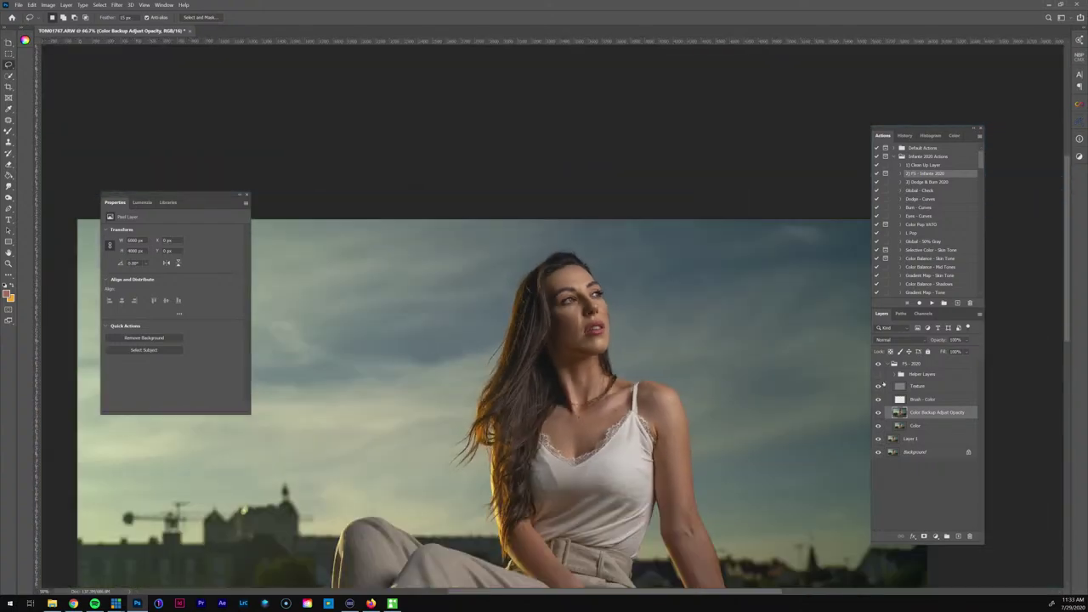
key(ctrl+minus)
key(ctrl+minus)
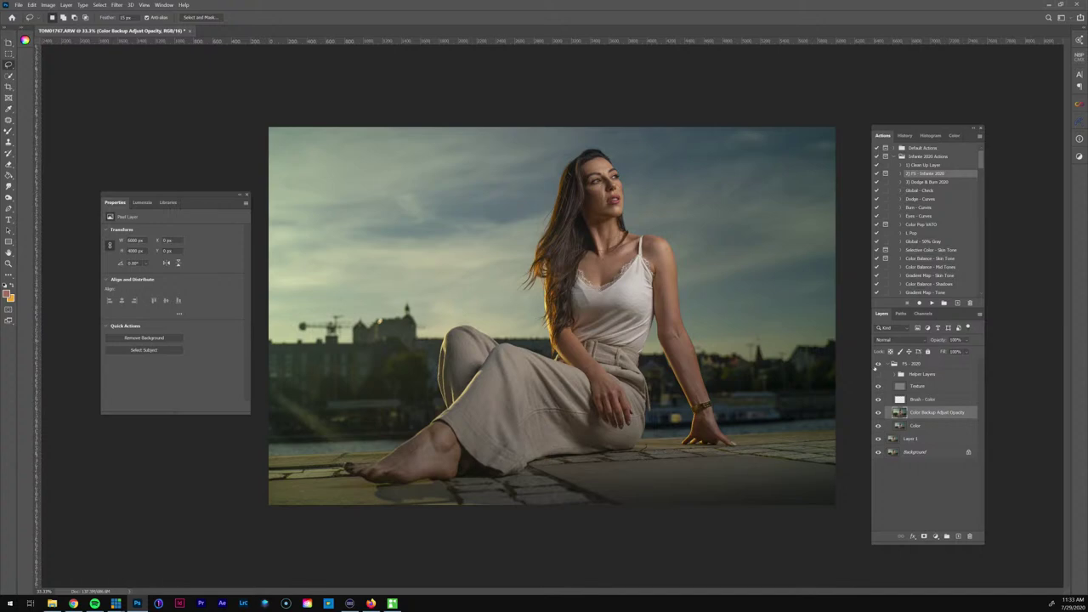
click(882, 387)
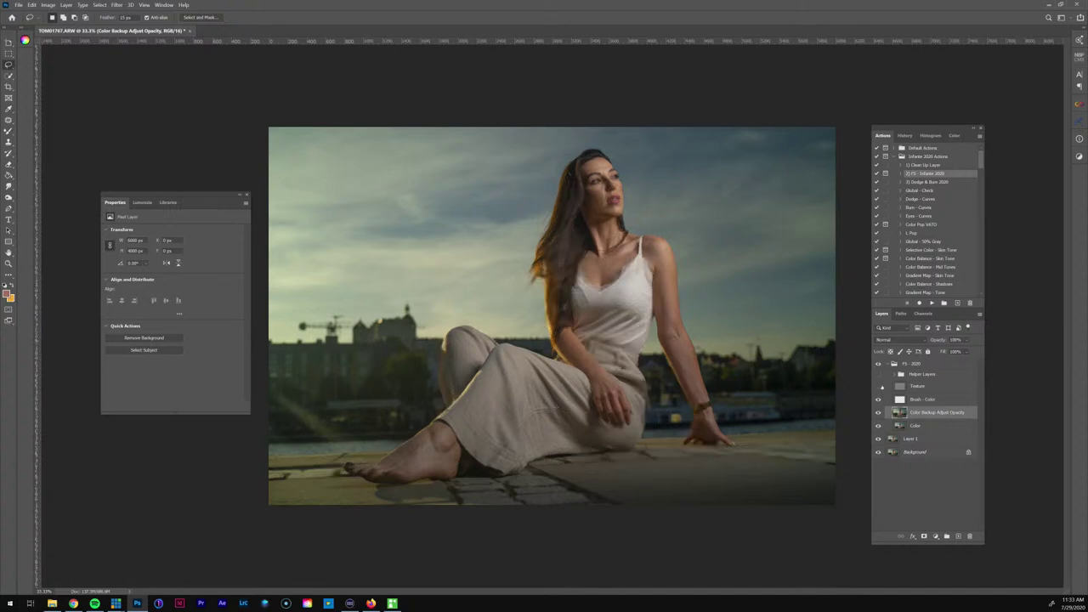
click(880, 387)
Inspect the wrinkles on the white top up close with the Texture layer hidden and shown
key(z)
click(607, 289)
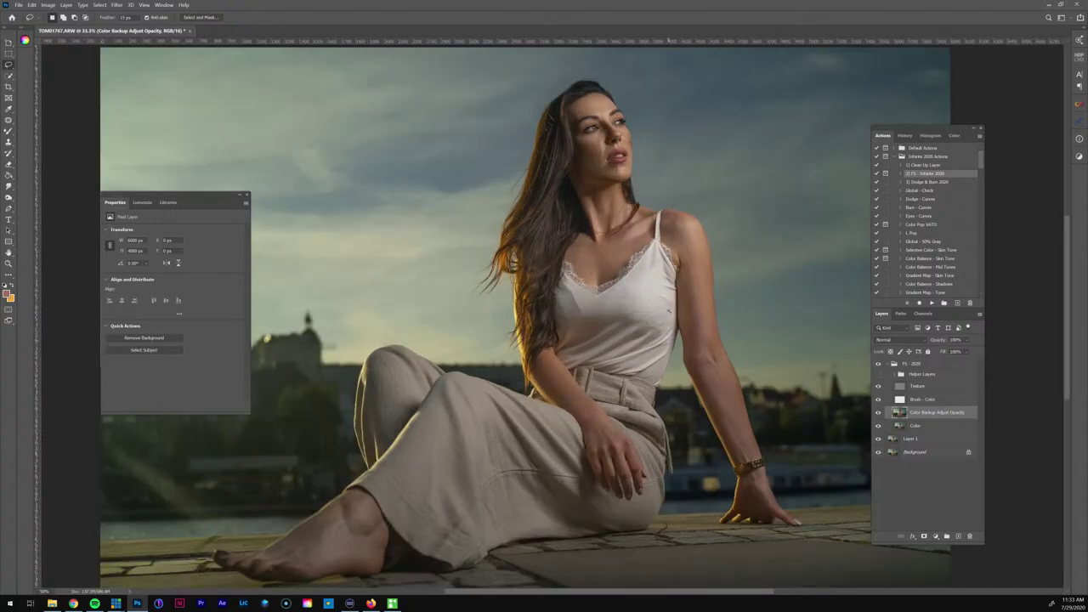
click(630, 304)
click(646, 306)
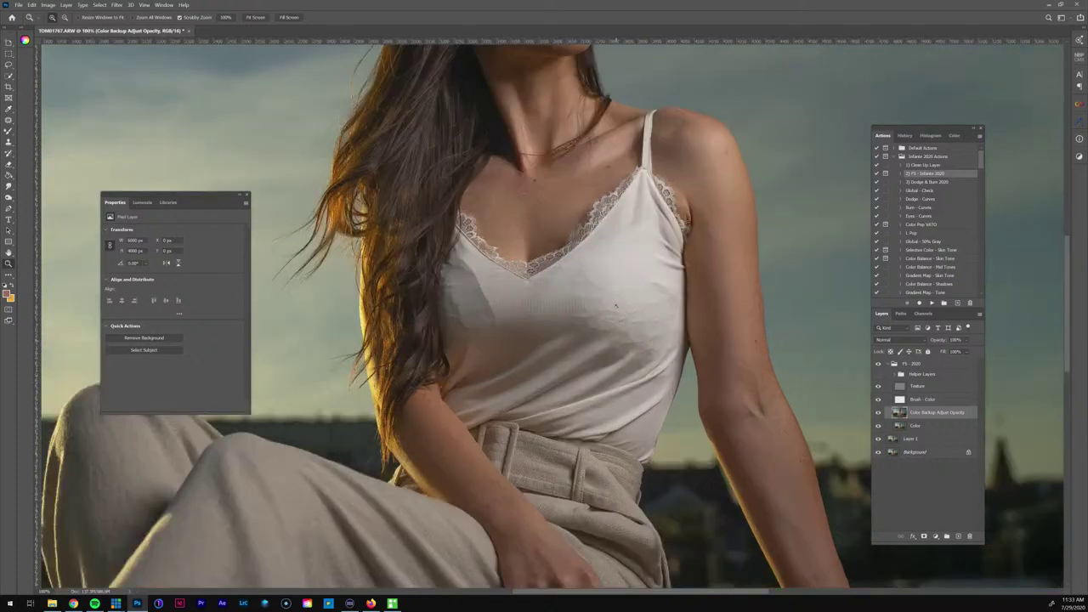
click(604, 287)
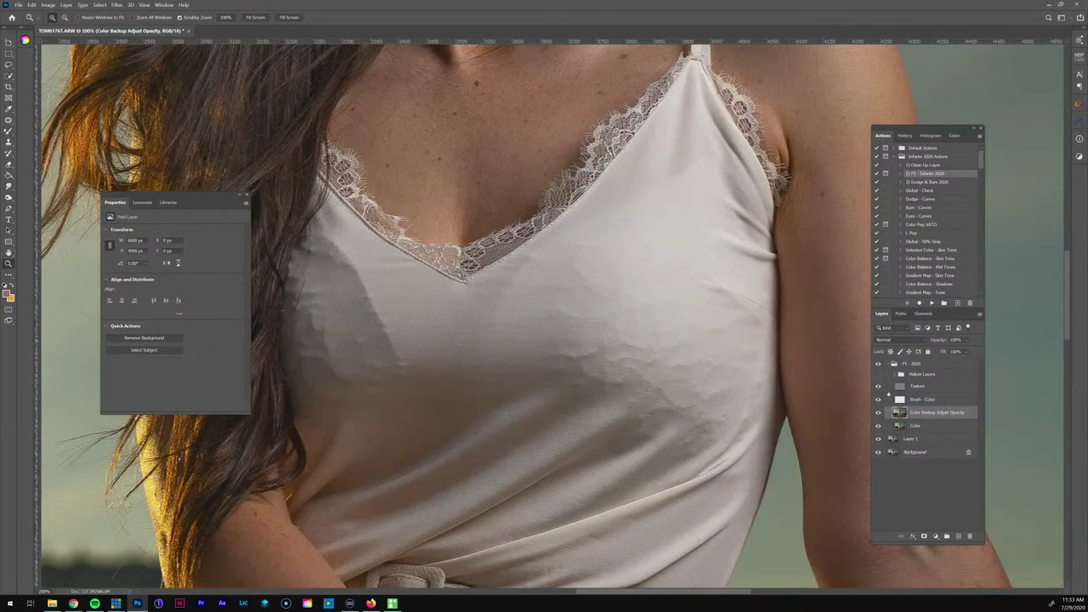
click(880, 387)
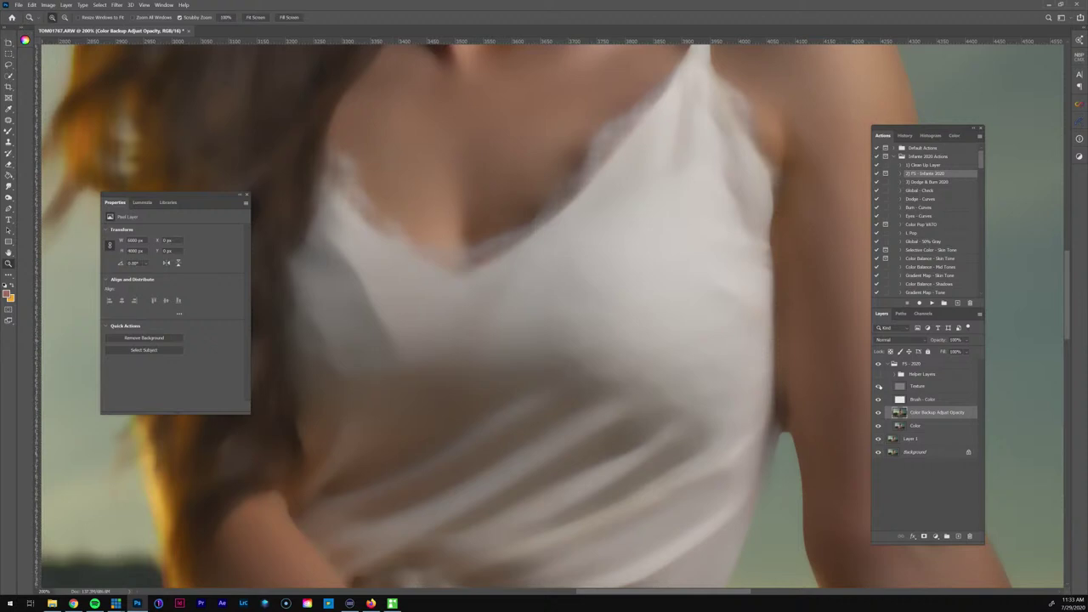
click(879, 387)
Select the Color Backup Adjust Opacity layer and ready the Mixer Brush for the white top
click(916, 427)
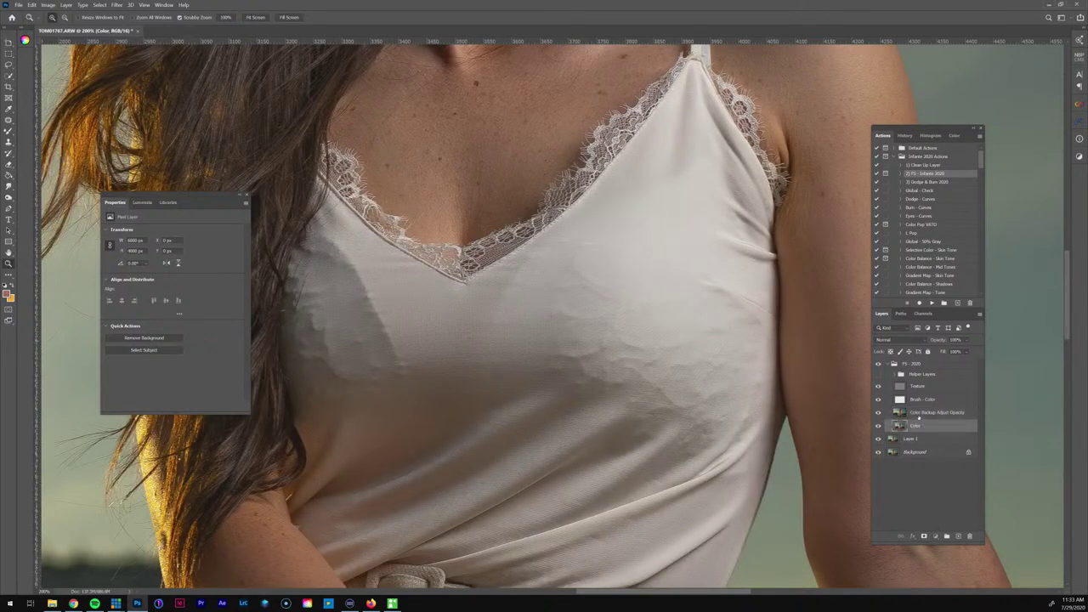
click(916, 415)
key(b)
key(b)
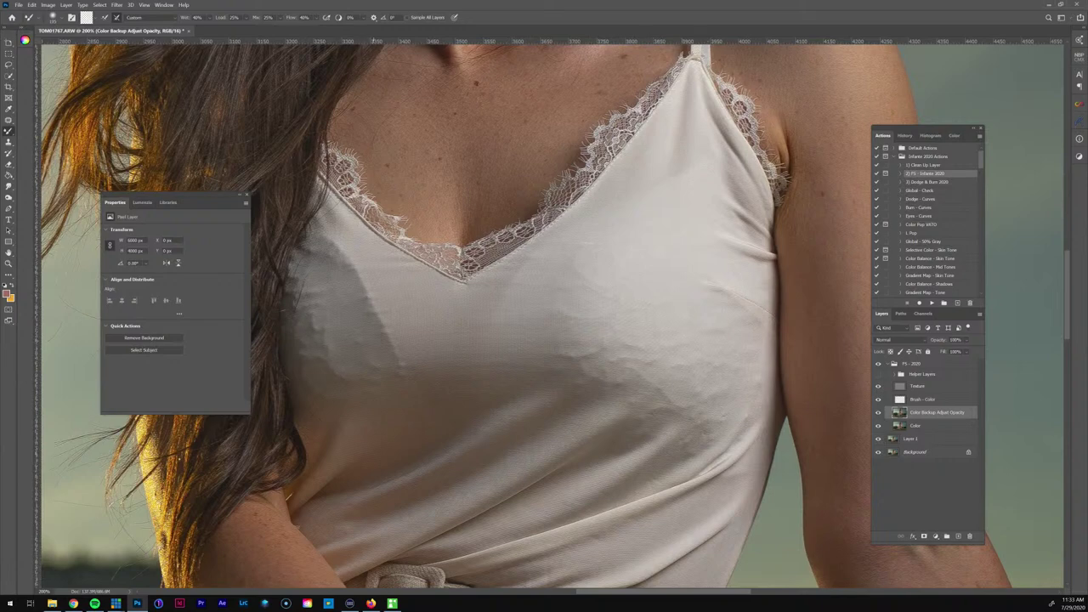
Try cloning clean fabric over the white top's wrinkles on the Texture layer with an enlarged Clone Stamp, and revert to the last Mixer Brush state
click(908, 388)
key(s)
key(z)
click(646, 241)
key(s)
alt+click(640, 254)
click(644, 248)
drag(643, 248, 642, 234)
key(])
key(])
key(])
key(])
key(])
key(])
key(])
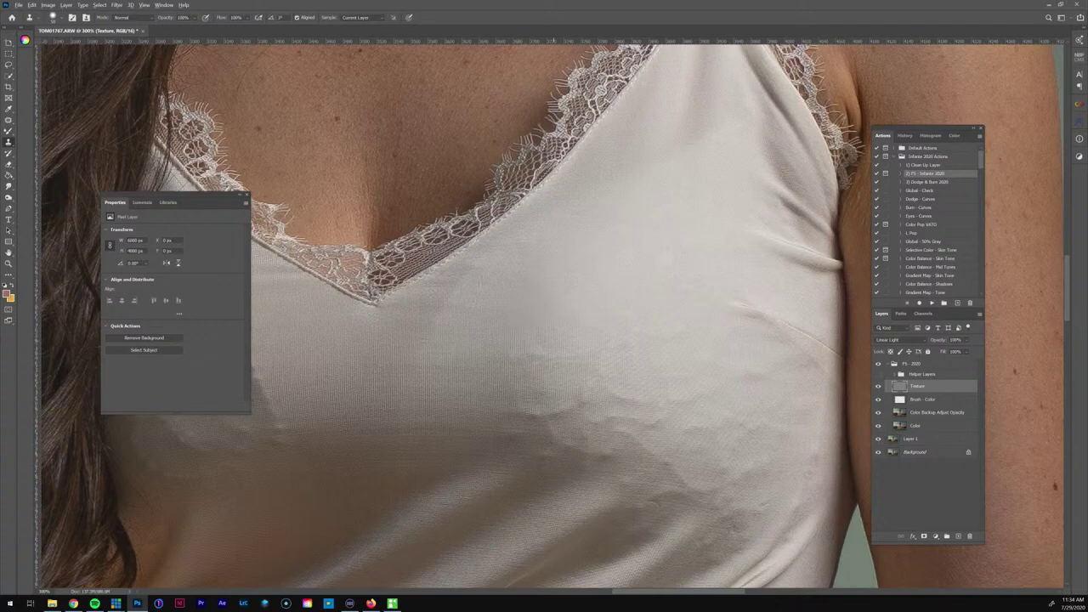
click(904, 136)
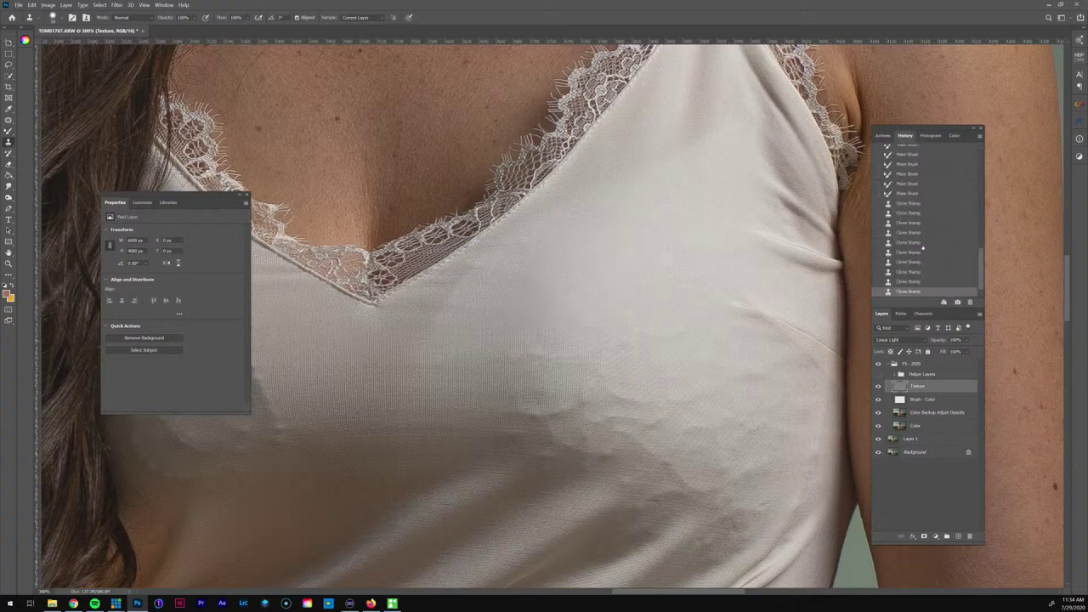
click(911, 193)
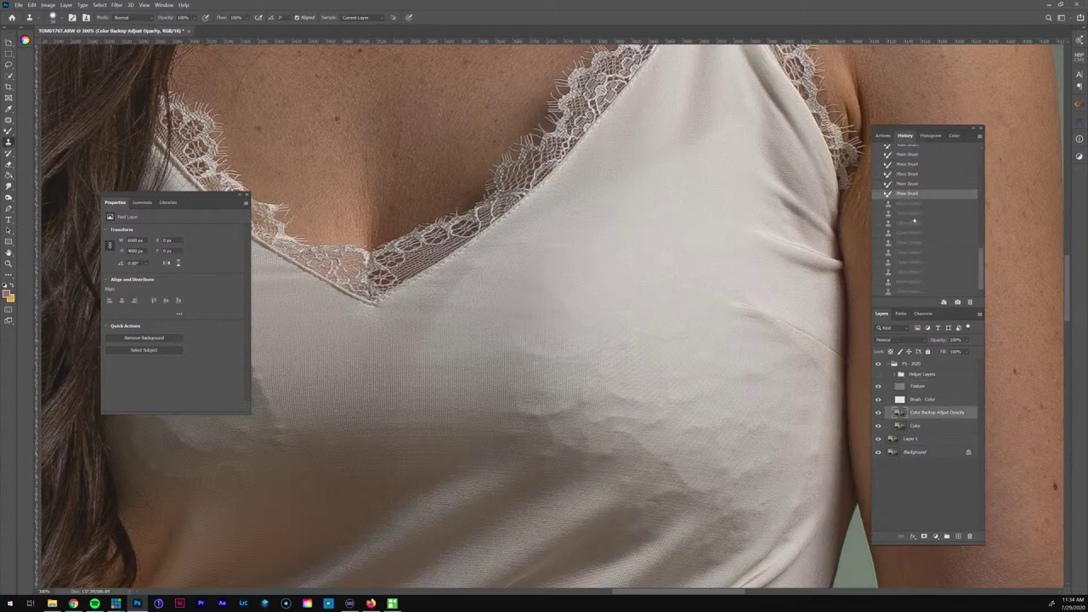
Clone Stamp the white top's fabric on the Color Backup Adjust Opacity and Texture layers, undoing the last stamp
click(673, 216)
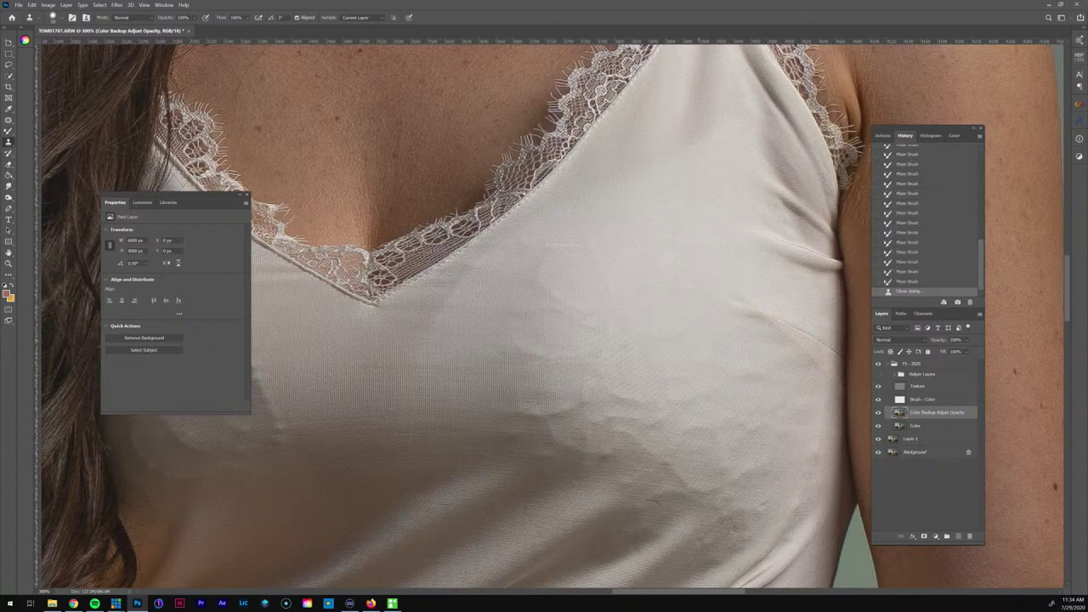
click(917, 386)
click(678, 223)
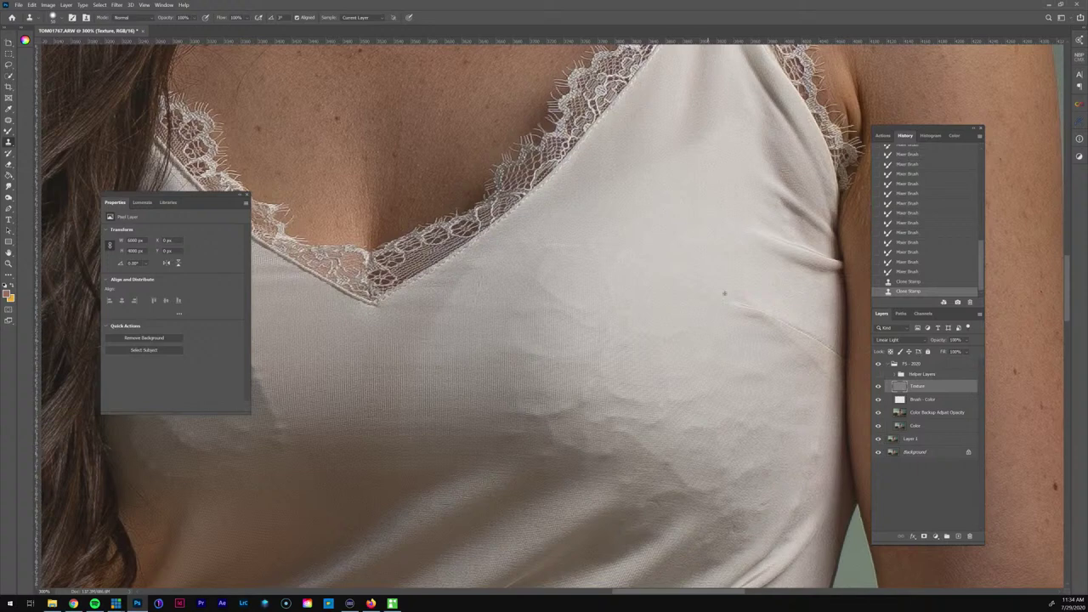
click(810, 371)
key(ctrl+z)
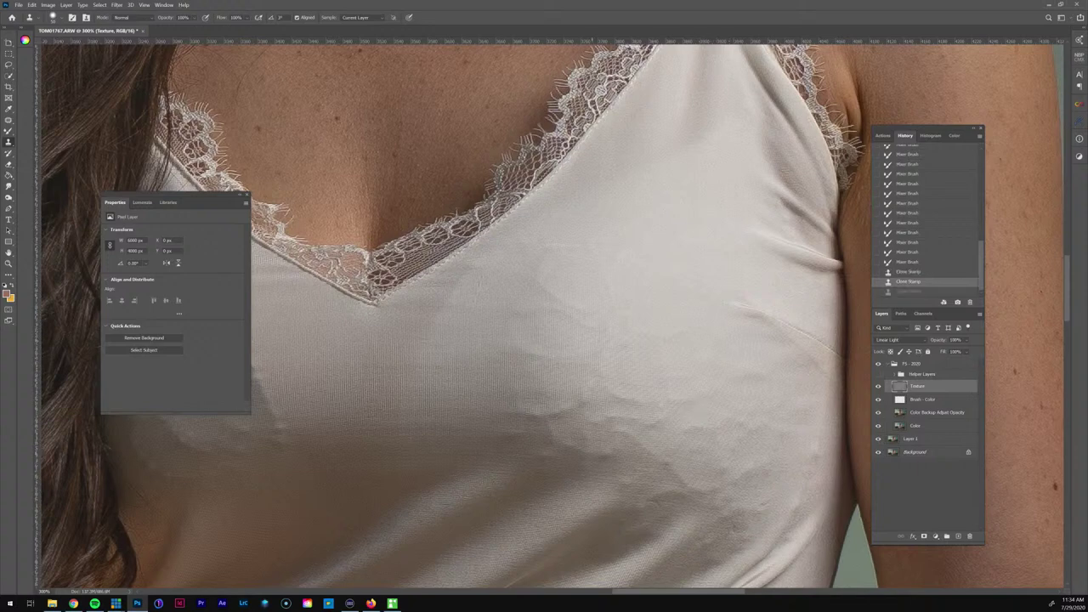
Review the full portrait, and select and collapse the FS - 2020 group
key(ctrl+minus)
key(ctrl+minus)
key(ctrl+minus)
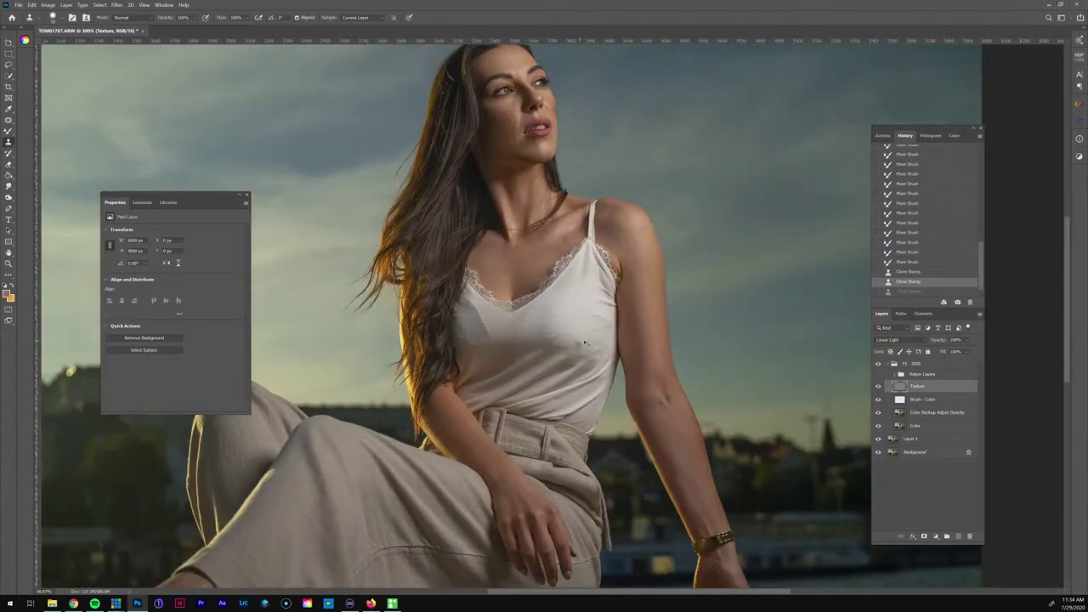
key(ctrl+0)
key(ctrl+minus)
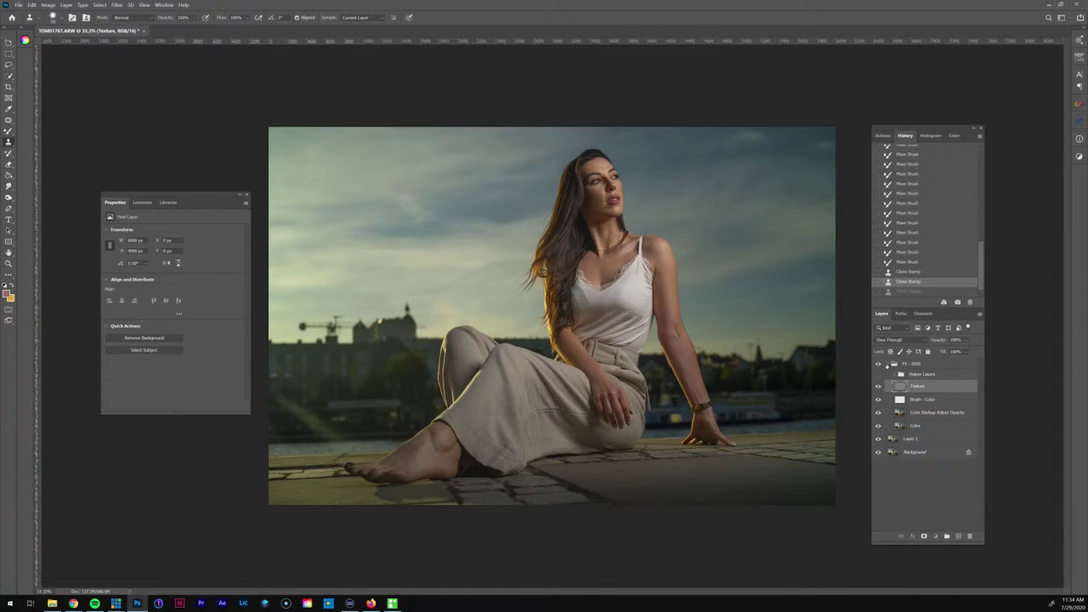
click(887, 364)
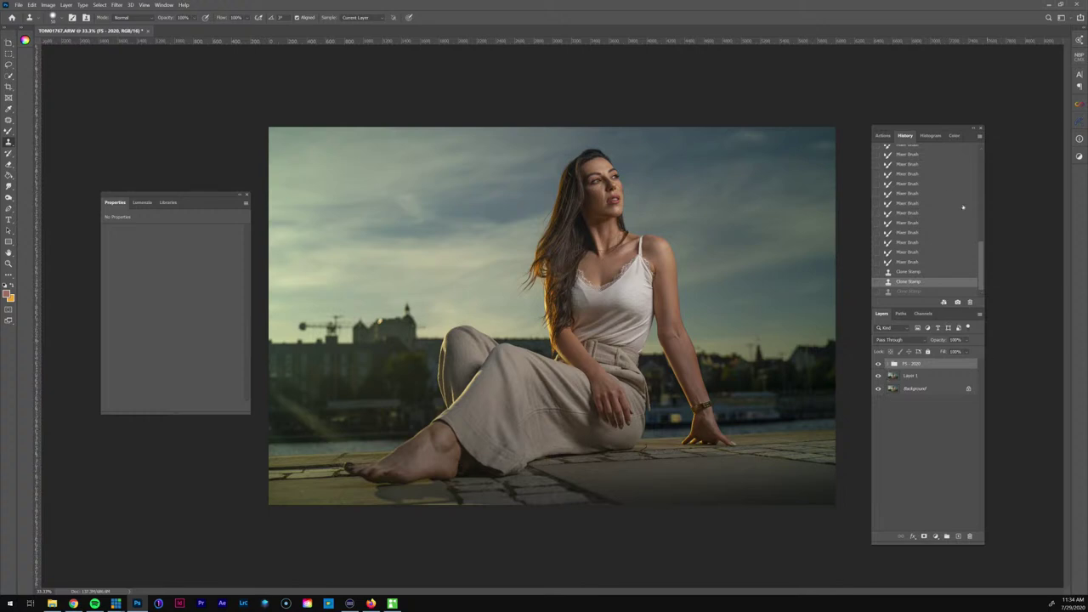
Run the Dodge & Burn 2020 action and expand its DB Helper Layers group
click(883, 136)
click(924, 182)
click(931, 302)
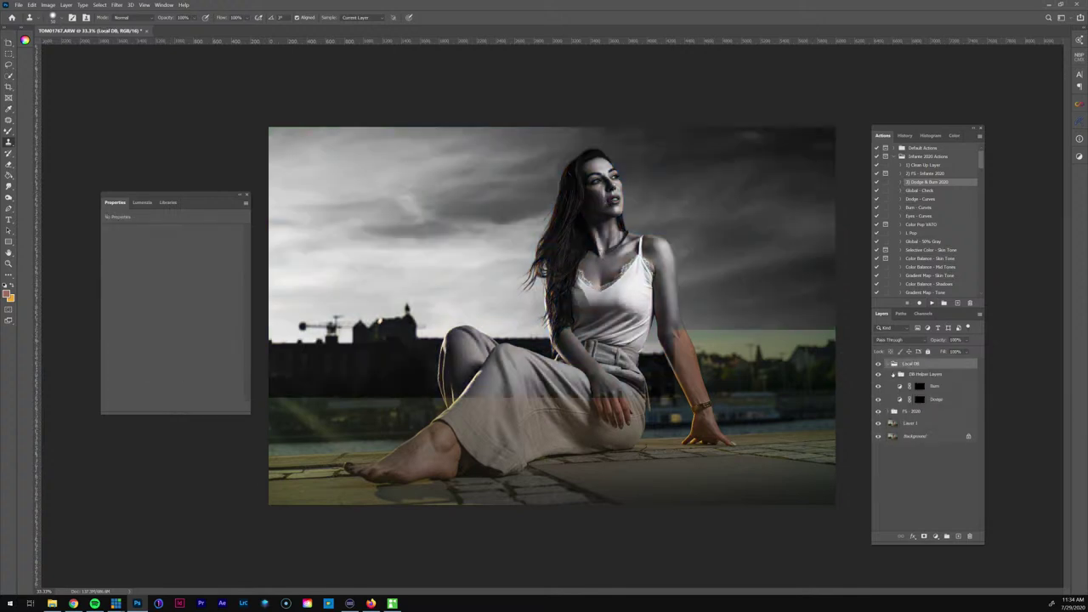
click(895, 375)
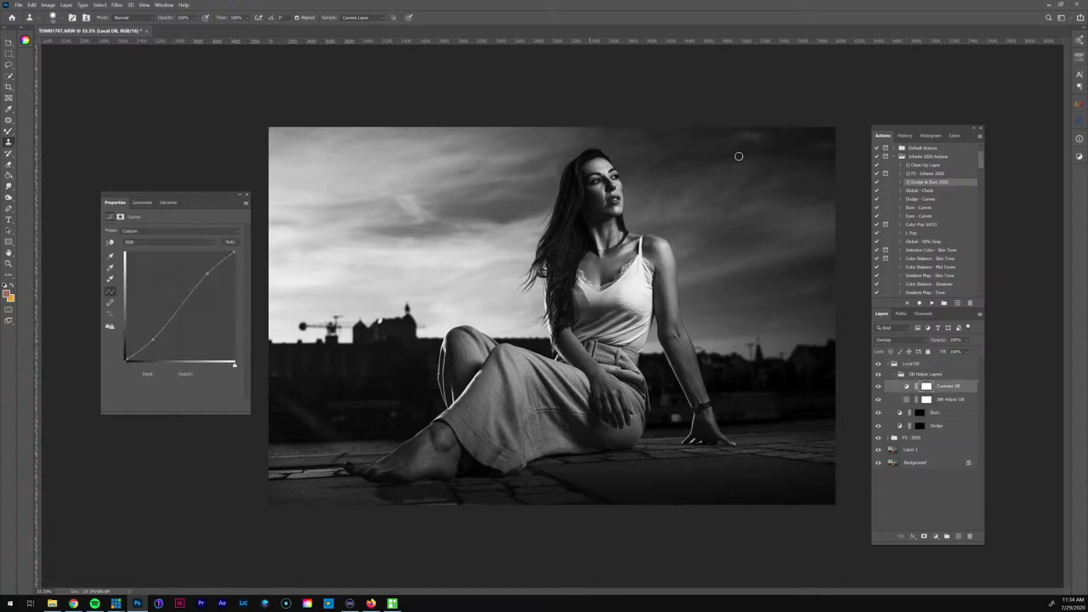
Lower the shadow point of the Contrast DB curve to strengthen the helper contrast on the face
key(z)
click(603, 159)
click(604, 160)
click(604, 166)
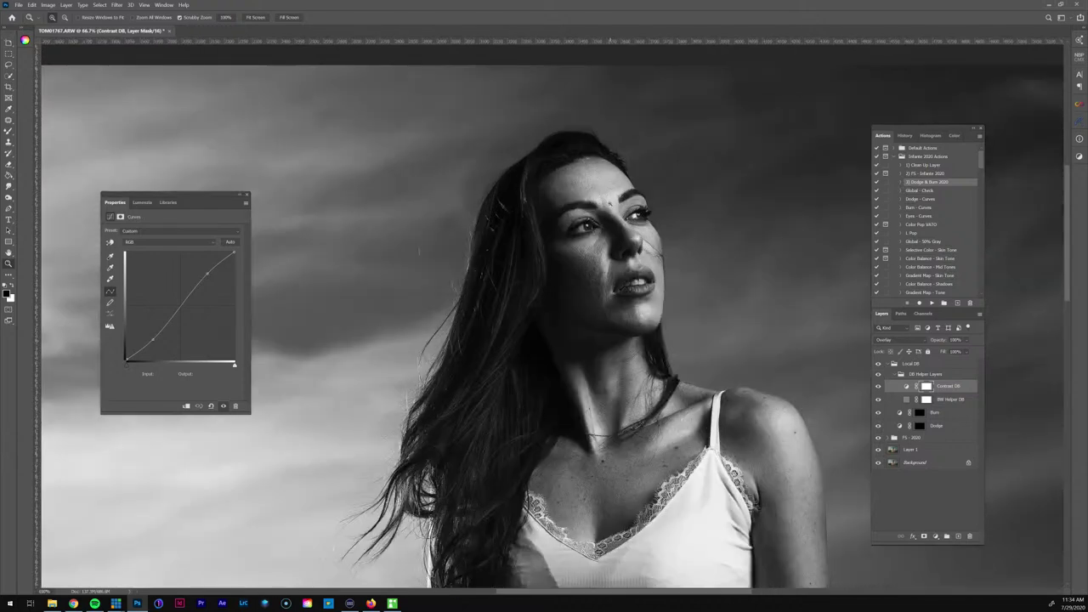
click(603, 179)
drag(608, 184, 555, 173)
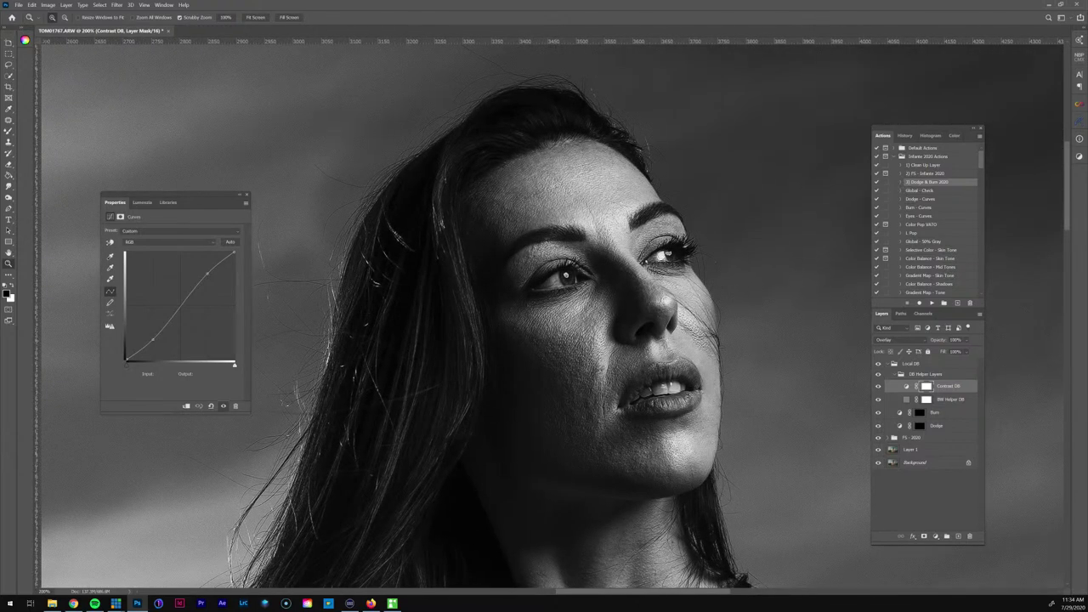
drag(153, 338, 154, 348)
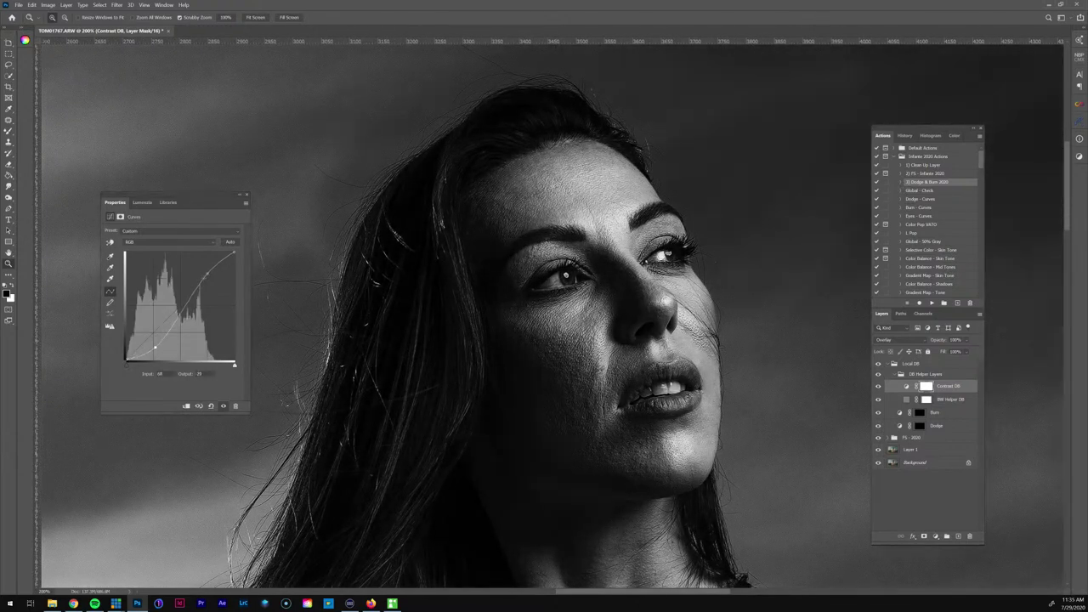
Lower the Contrast DB curve's highlight point to input 174, output 157, and target the Dodge mask with a white Brush
drag(207, 273, 199, 294)
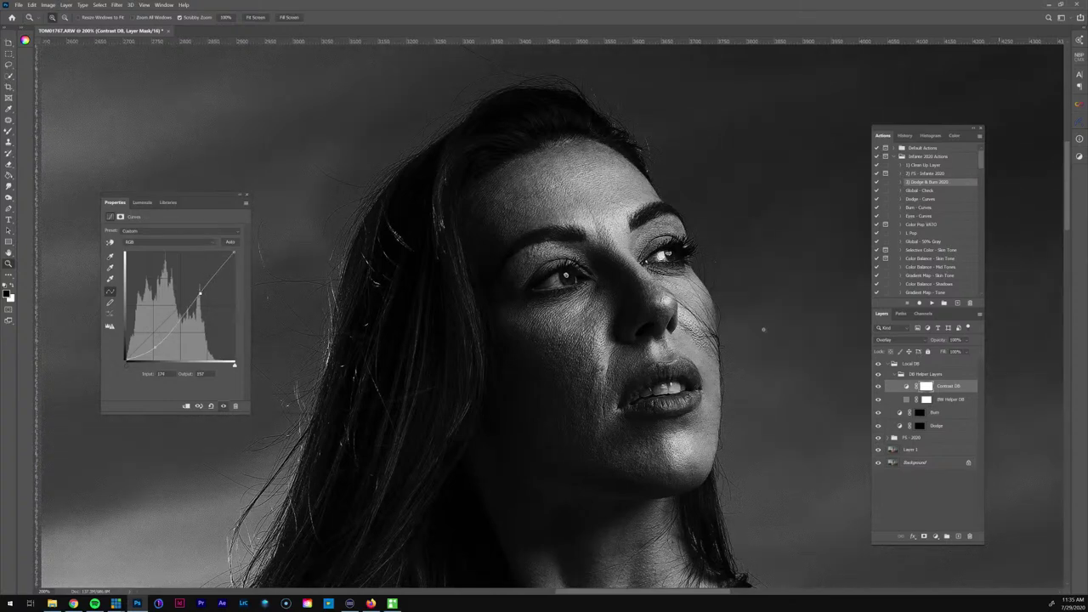
click(920, 424)
drag(588, 198, 615, 257)
key(b)
key(shift+b)
key(x)
key(x)
key(x)
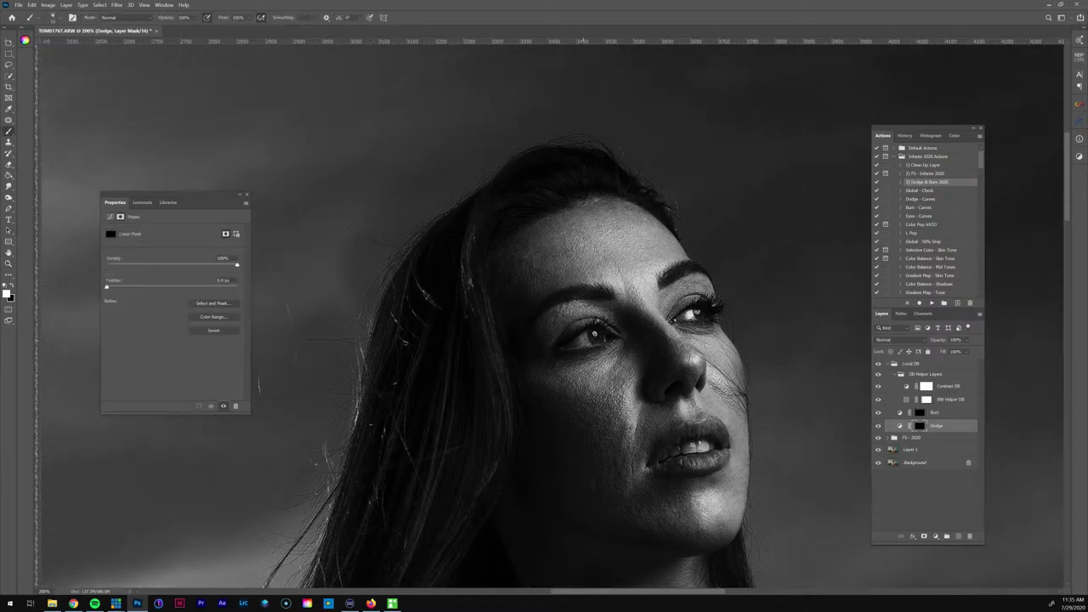
Choose the second soft General Brushes preset at 75% opacity and dodge small dark patches on the forehead at varying brush sizes
click(63, 20)
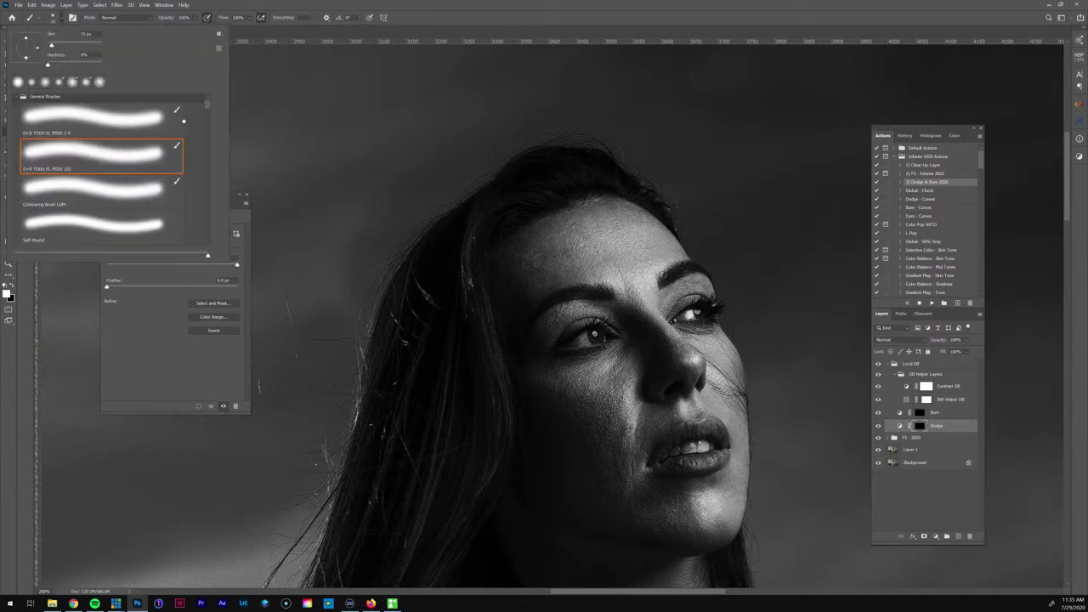
double_click(162, 153)
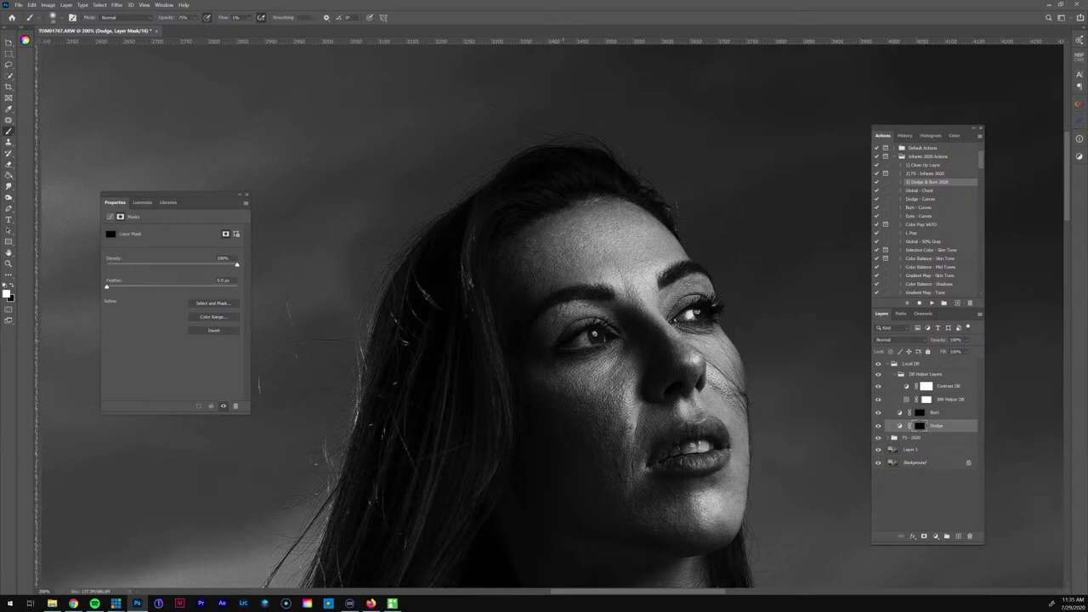
key(])
key([)
key([)
key([)
key(bracketright)
key([)
key([)
key([)
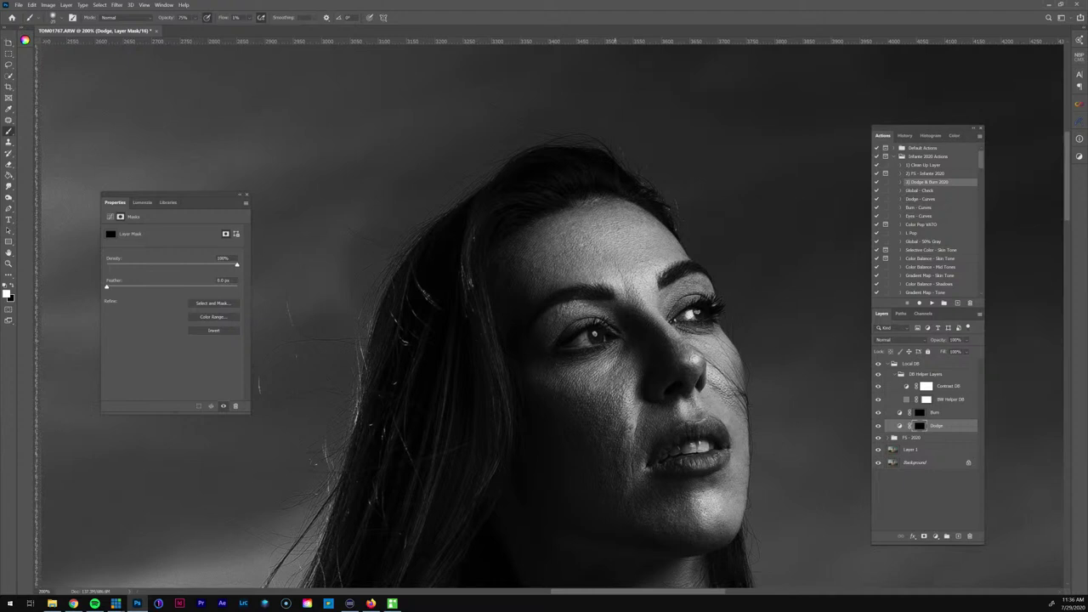
key(bracketleft)
key(bracketleft)
Dodge the uneven dark patches under the eye, on the cheek and around the mouth on the Dodge mask
key(z)
drag(624, 382, 687, 382)
key(b)
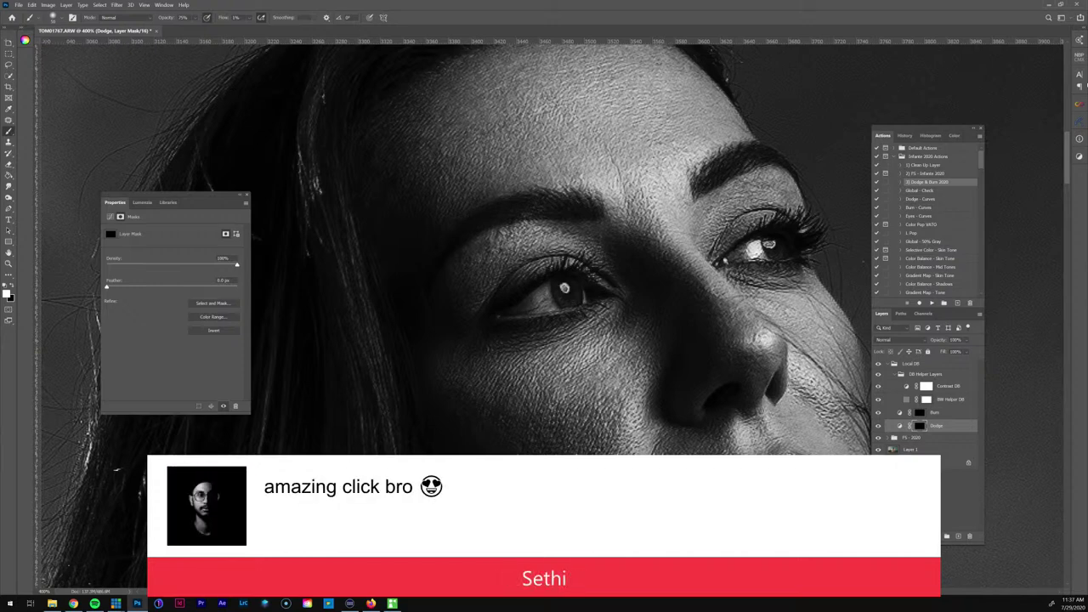
drag(670, 435, 612, 371)
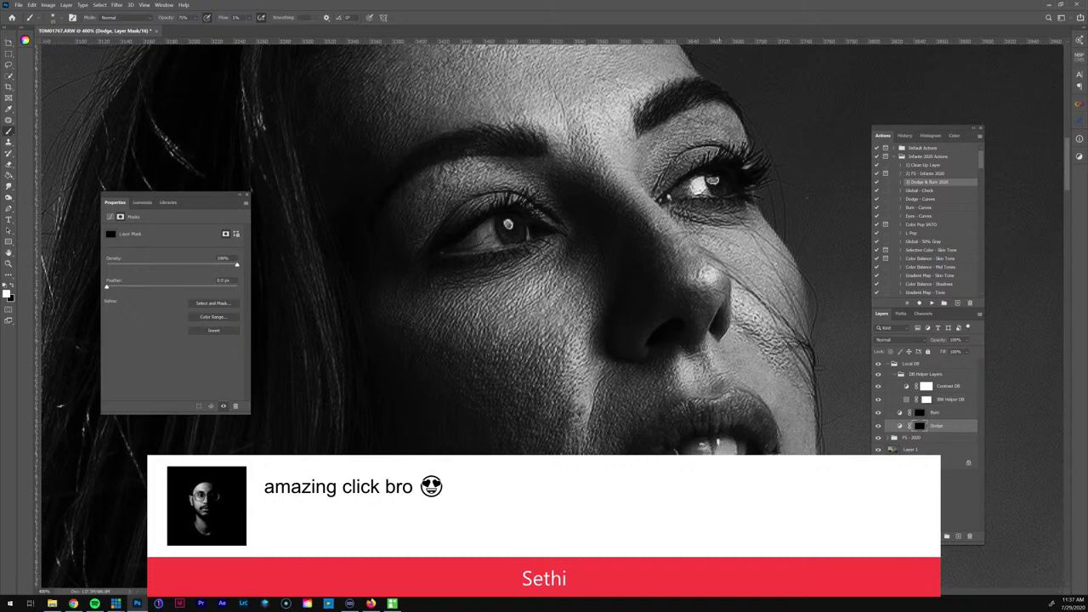
scroll(544, 255, down, 3)
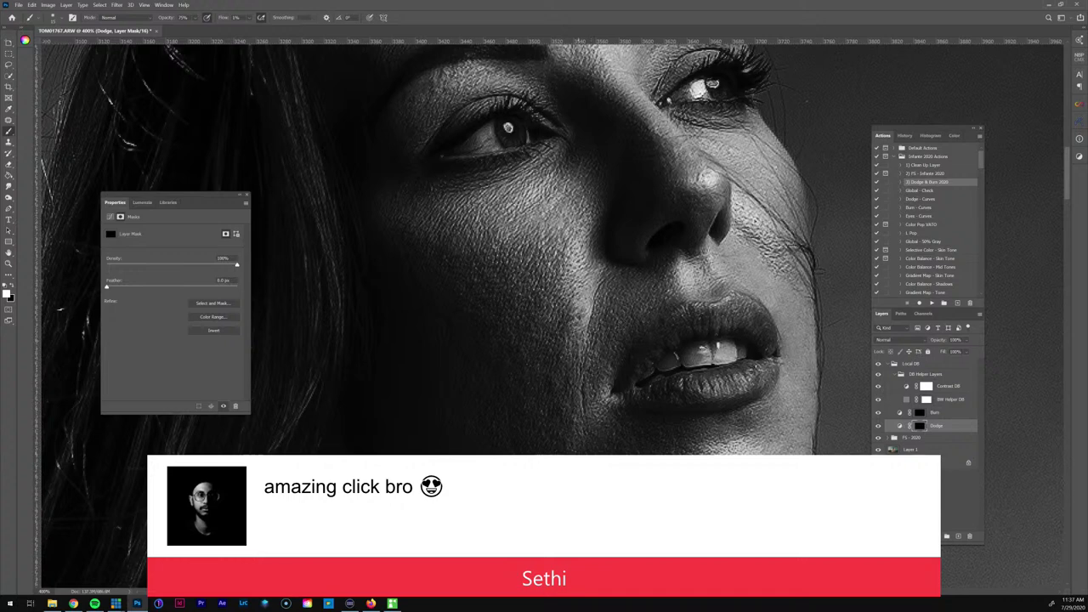
drag(639, 360, 622, 344)
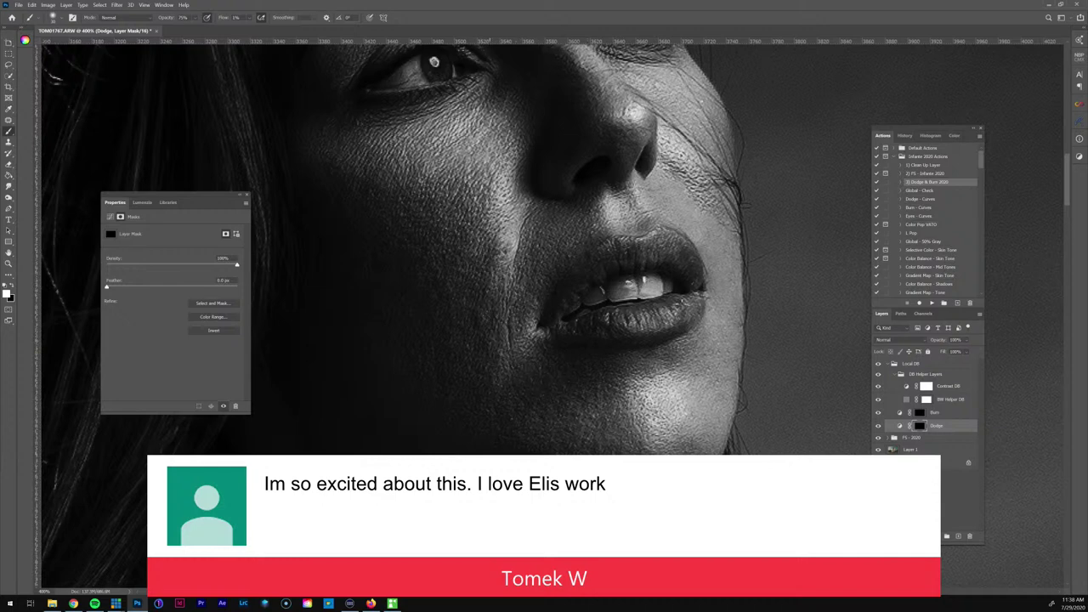
key(bracketleft)
key(bracketleft)
Dodge the dark patches on the upper chest and collarbones on the Dodge mask
key(ctrl+minus)
key(ctrl+minus)
key(ctrl+minus)
key(ctrl+minus)
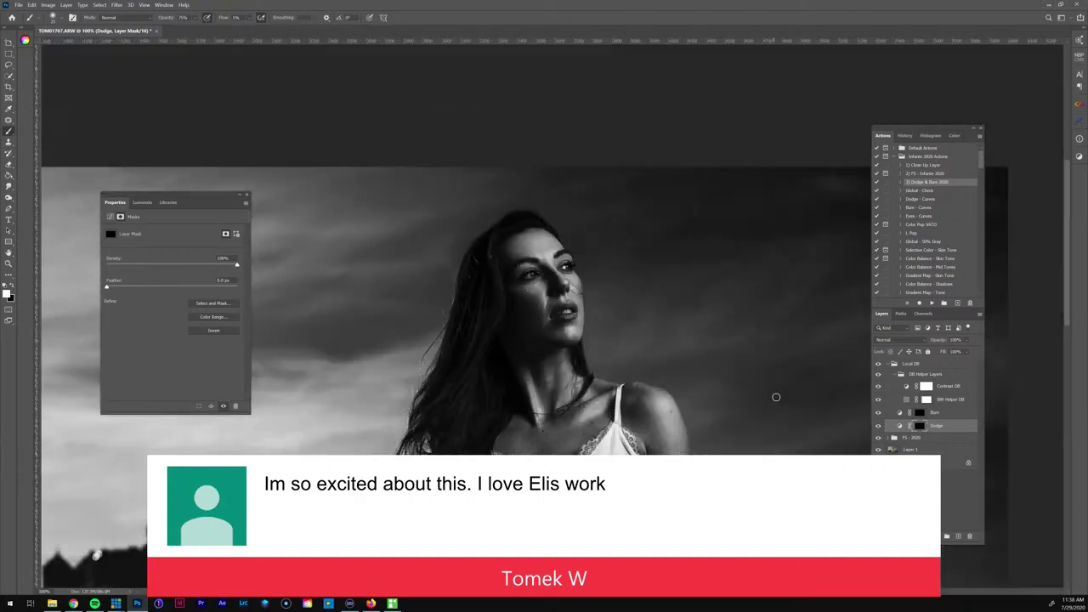
drag(629, 458, 610, 394)
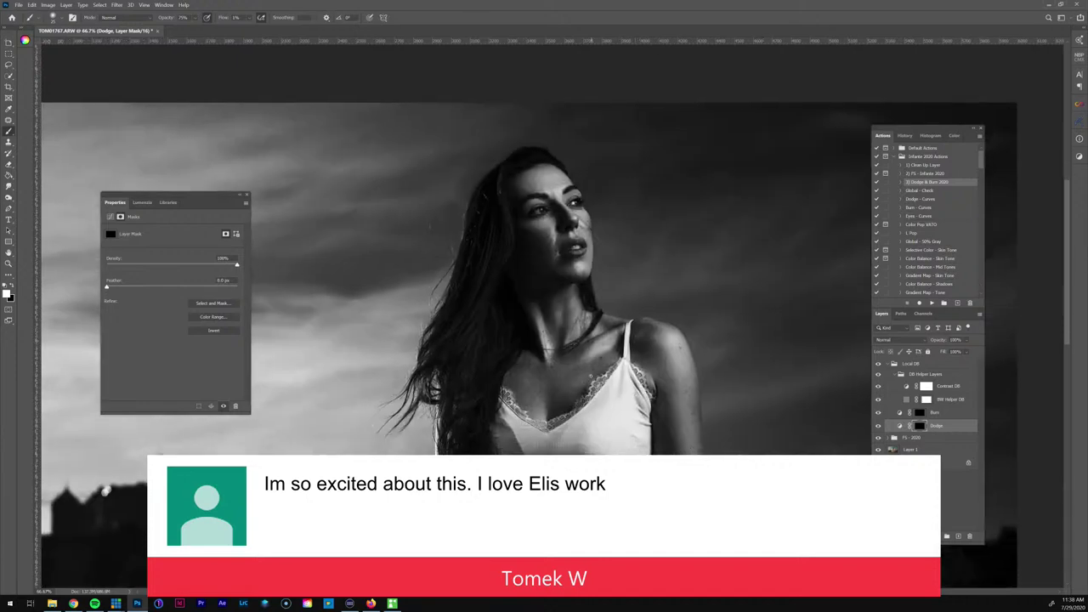
key(z)
click(577, 375)
click(577, 375)
key(b)
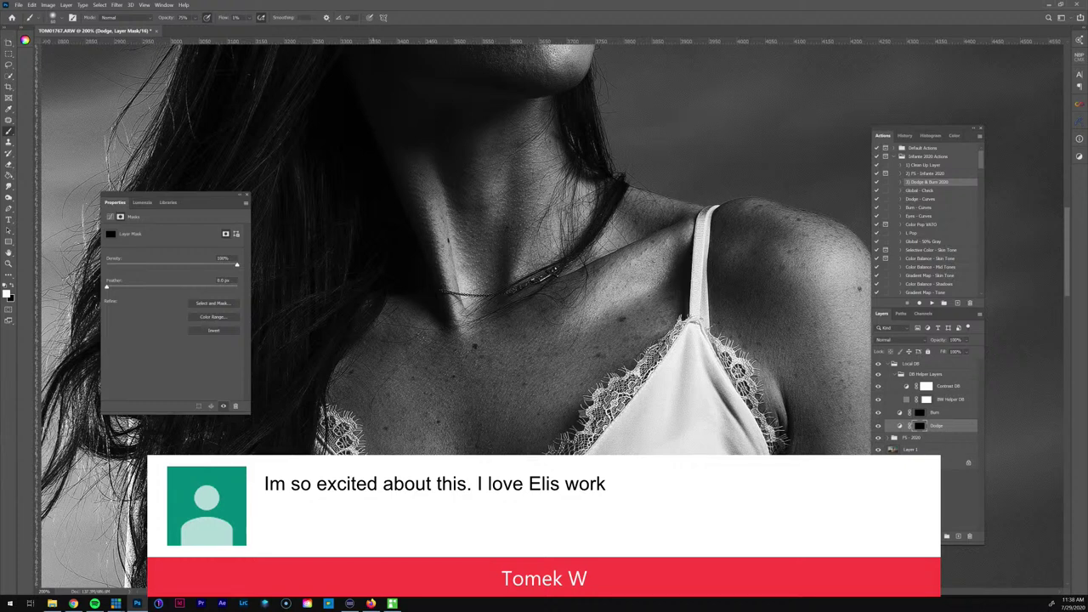
drag(730, 357, 537, 204)
scroll(618, 346, down, 4)
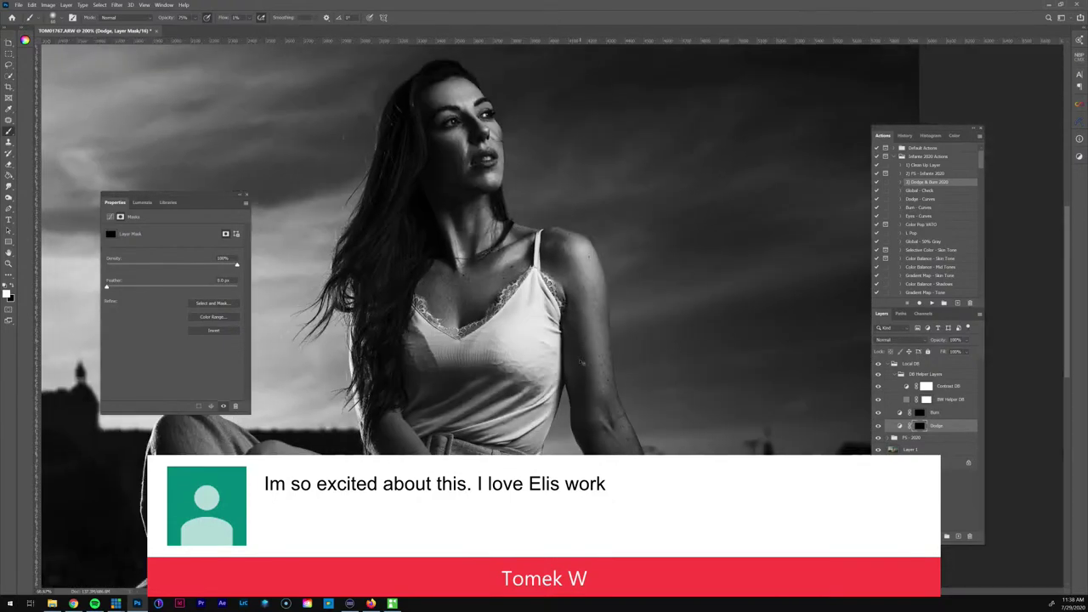
Hide the DB Helper Layers group and check the retouched face in colour
scroll(582, 363, down, 4)
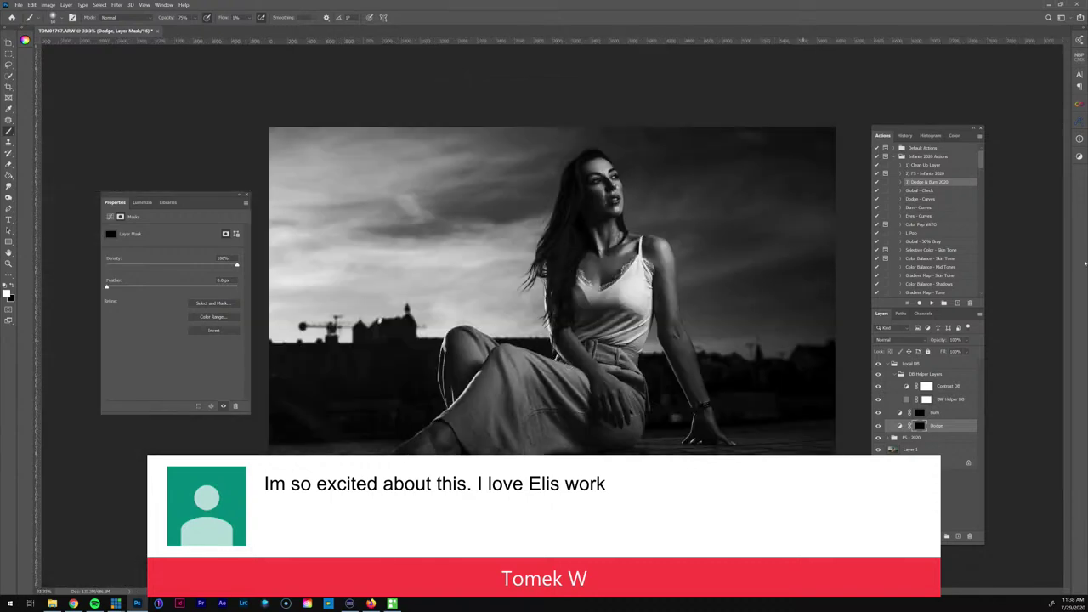
click(879, 374)
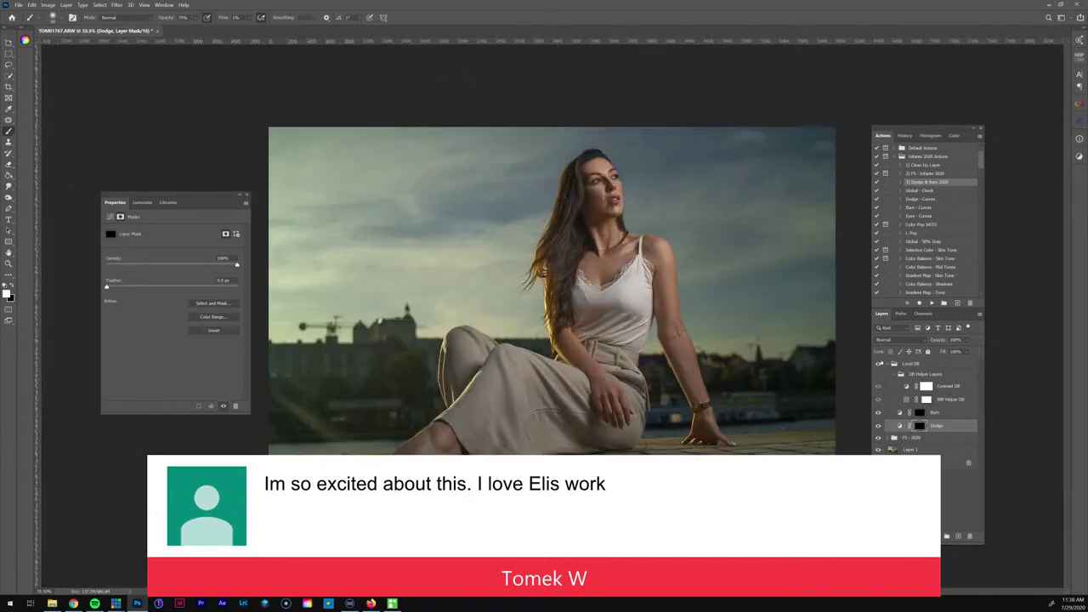
key(z)
click(617, 164)
click(619, 178)
click(619, 177)
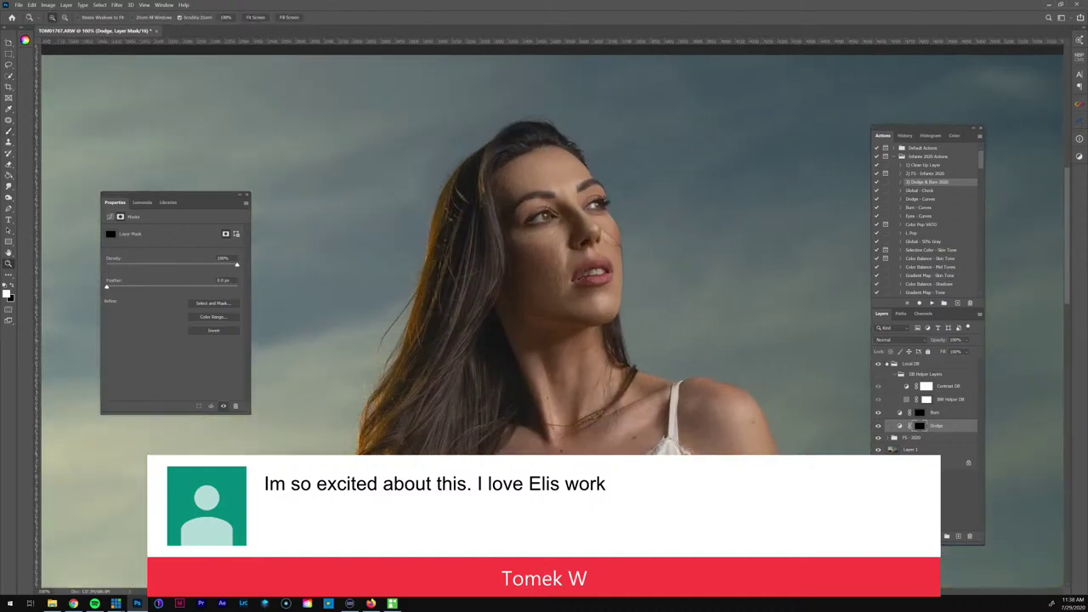
Group the Local DB and FS - 2020 groups together and name the new group Skin Retouching
click(888, 364)
shift+click(906, 377)
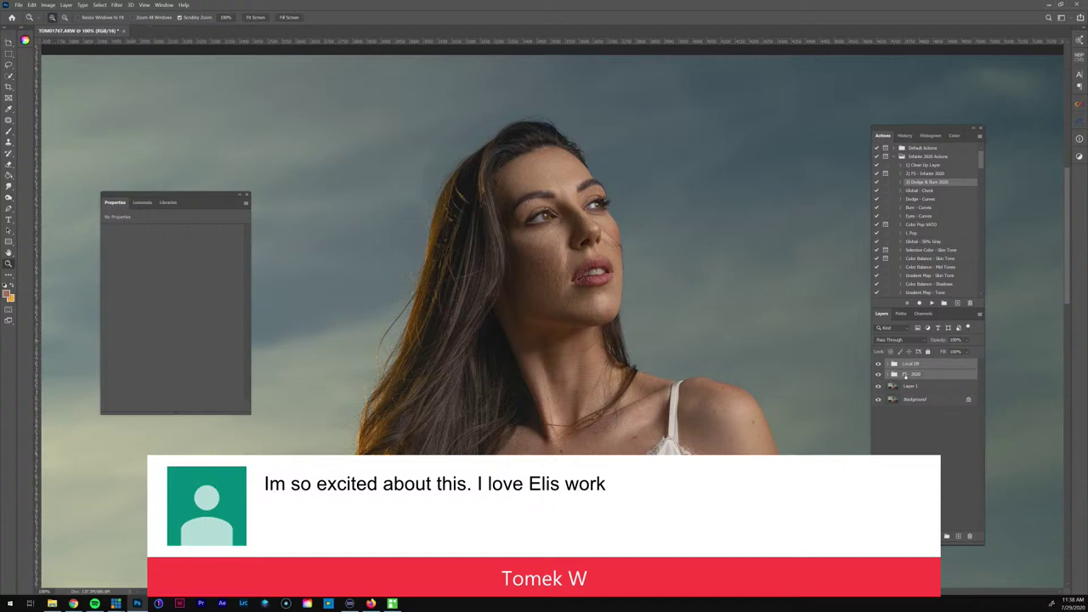
key(ctrl+g)
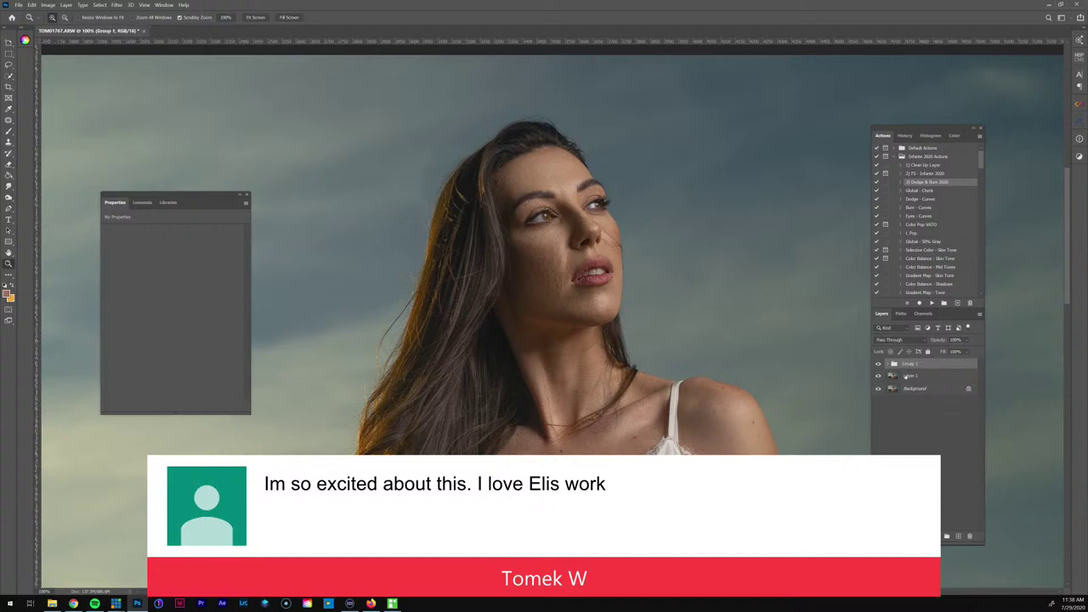
double_click(908, 364)
key(BackSpace)
text(Skin Retouching)
key(Return)
Toggle the Skin Retouching group's visibility to compare the portrait before and after retouching
click(877, 364)
click(878, 364)
click(877, 363)
click(877, 363)
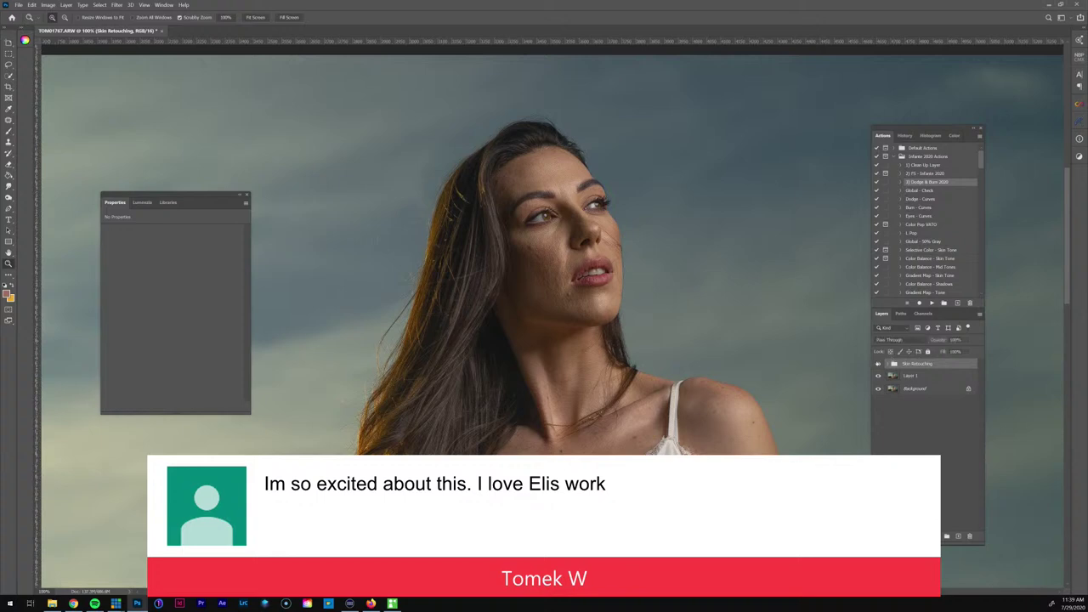
Expand the Skin Retouching and Local DB groups, show the DB Helper Layers and select the Contrast DB curve
click(887, 364)
click(913, 375)
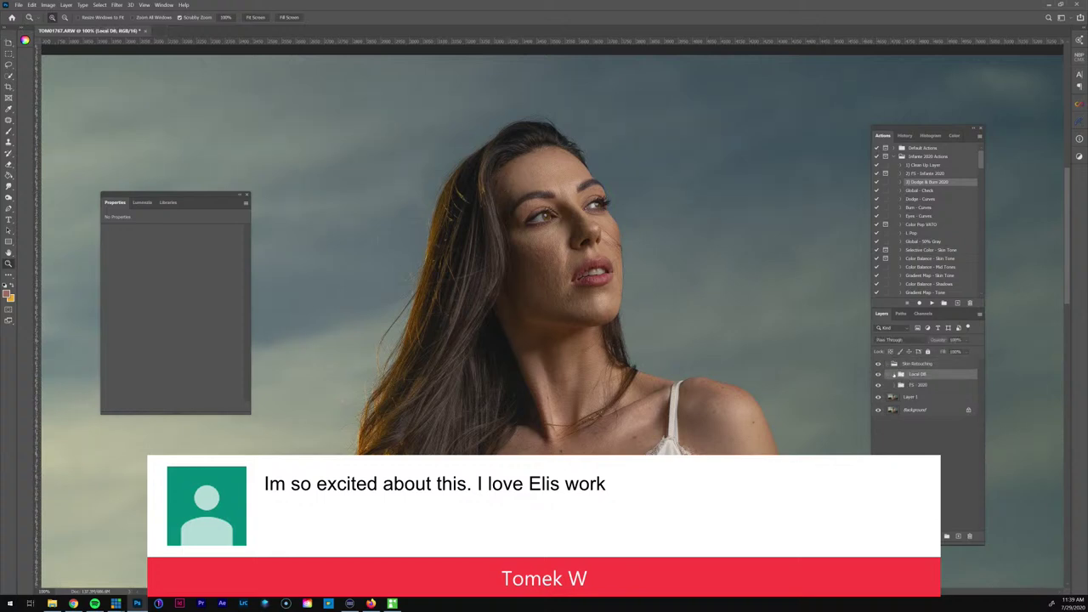
click(914, 396)
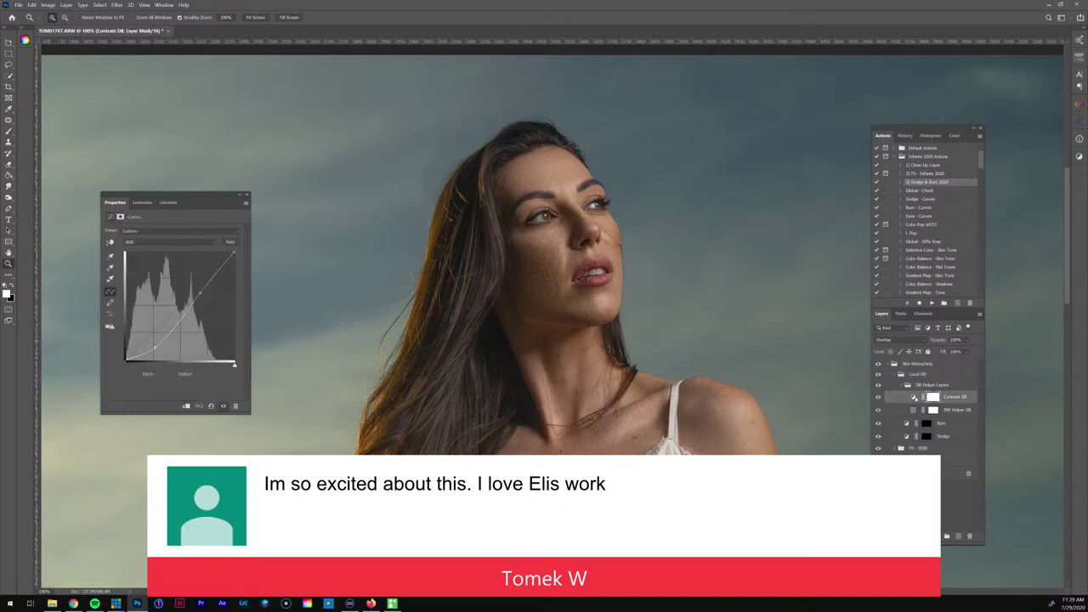
click(880, 384)
Remove the Contrast DB curve's highlight point and raise its shadow point to input 60, output 75 to lighten the helper view
click(200, 293)
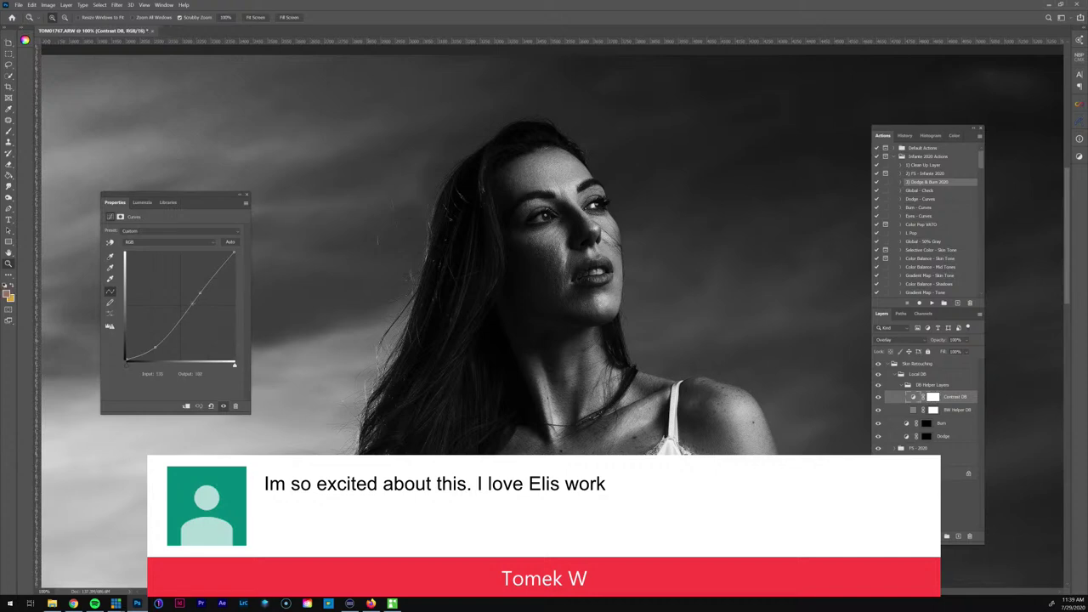
click(199, 294)
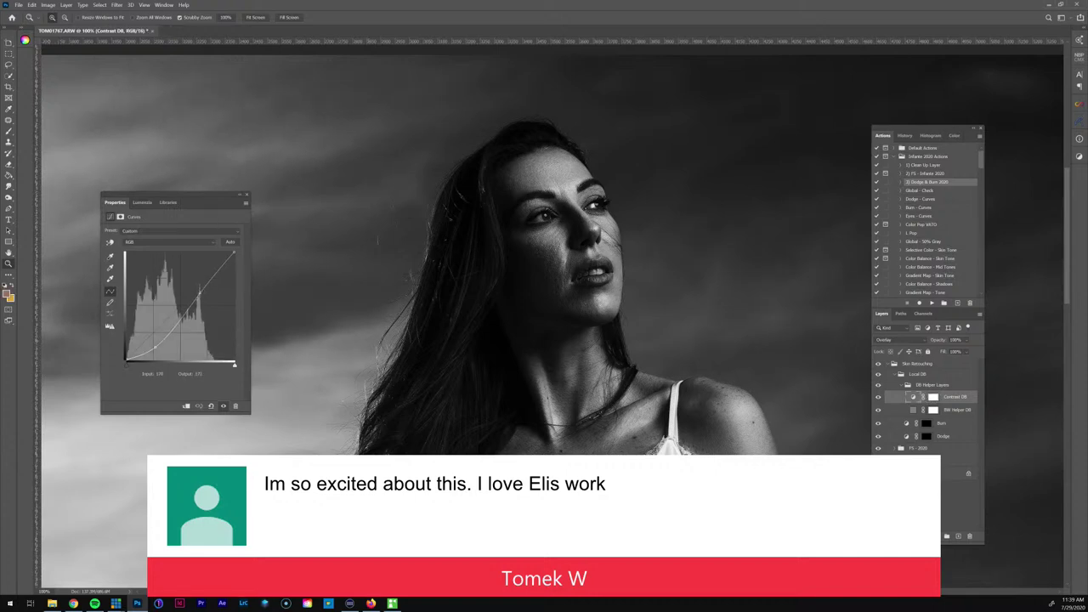
drag(199, 294, 234, 228)
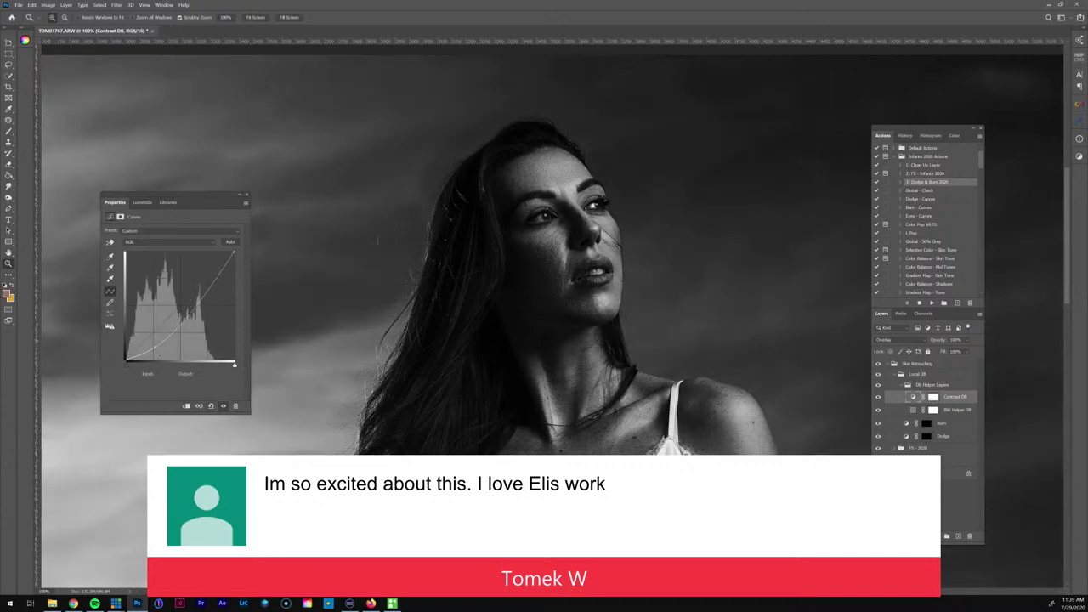
drag(157, 346, 153, 324)
drag(153, 326, 151, 328)
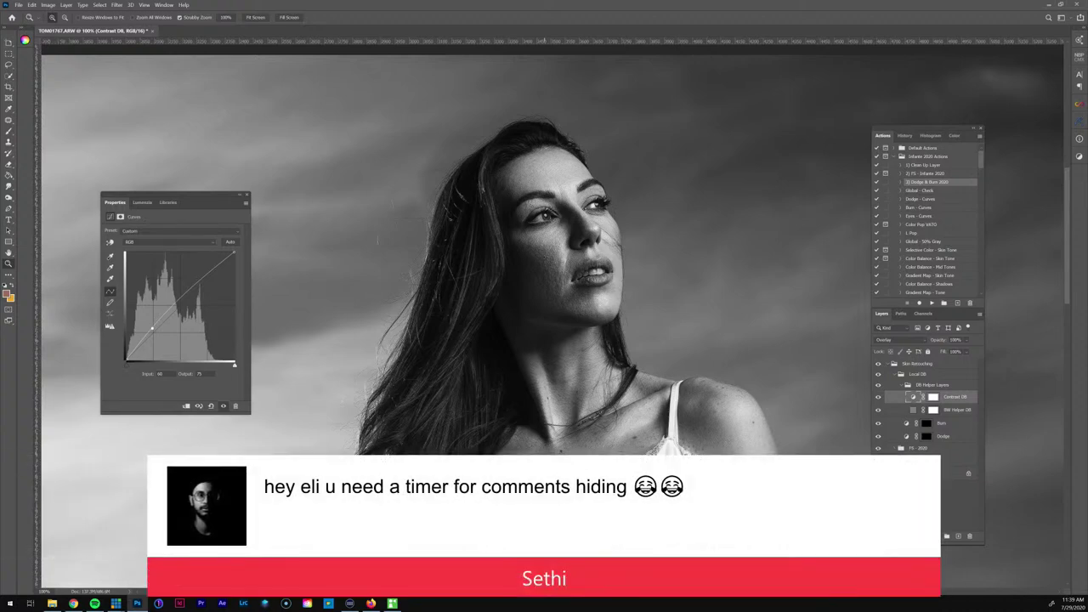
Paint further white strokes on the Dodge mask to even out the forehead, eye area and lower face
drag(500, 146, 563, 287)
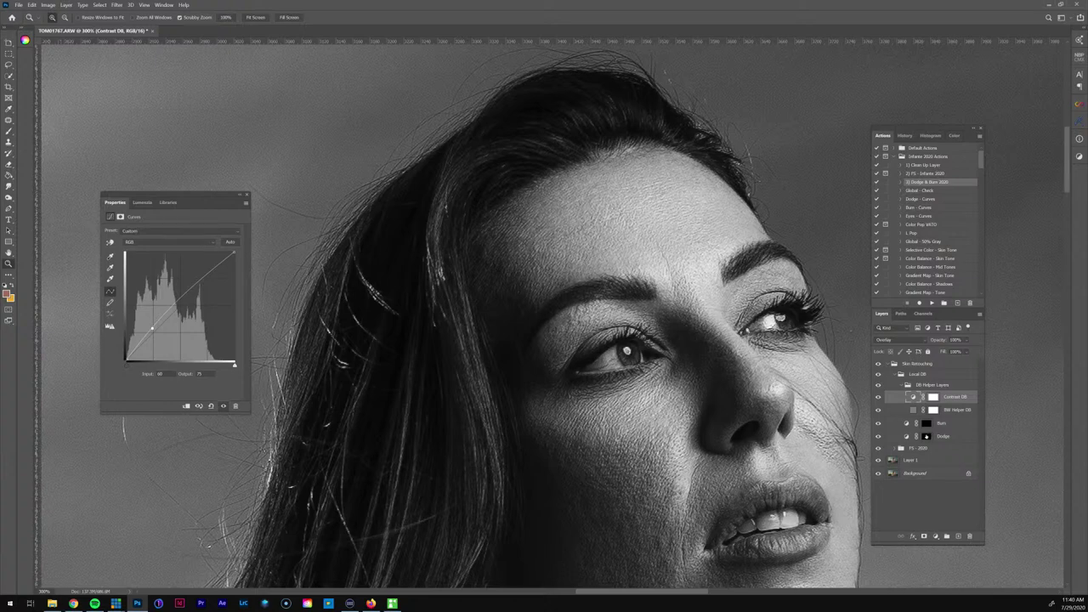
click(926, 435)
key(b)
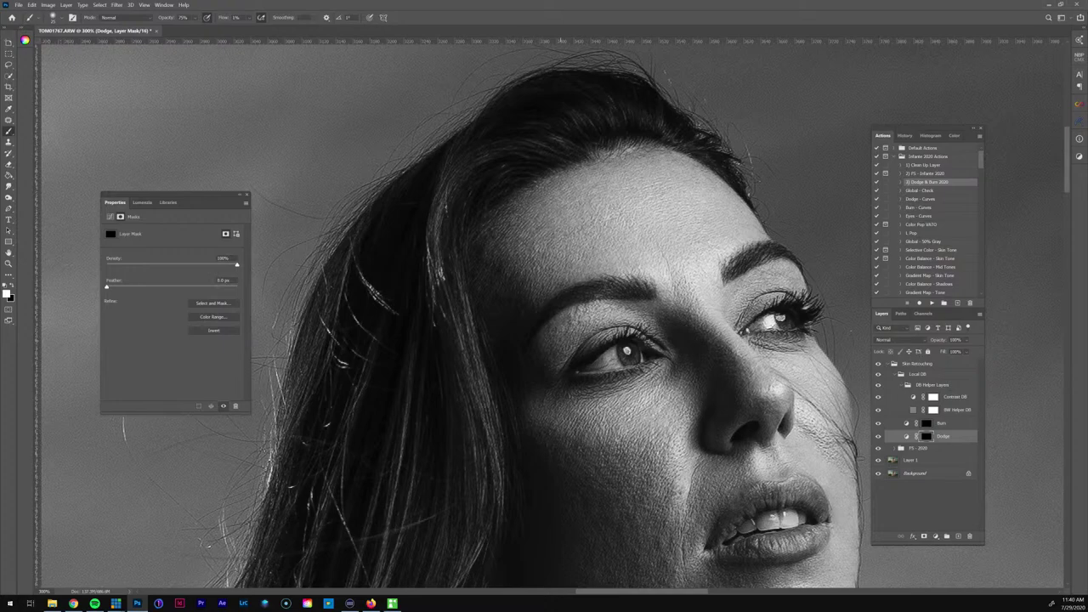
drag(709, 390, 648, 259)
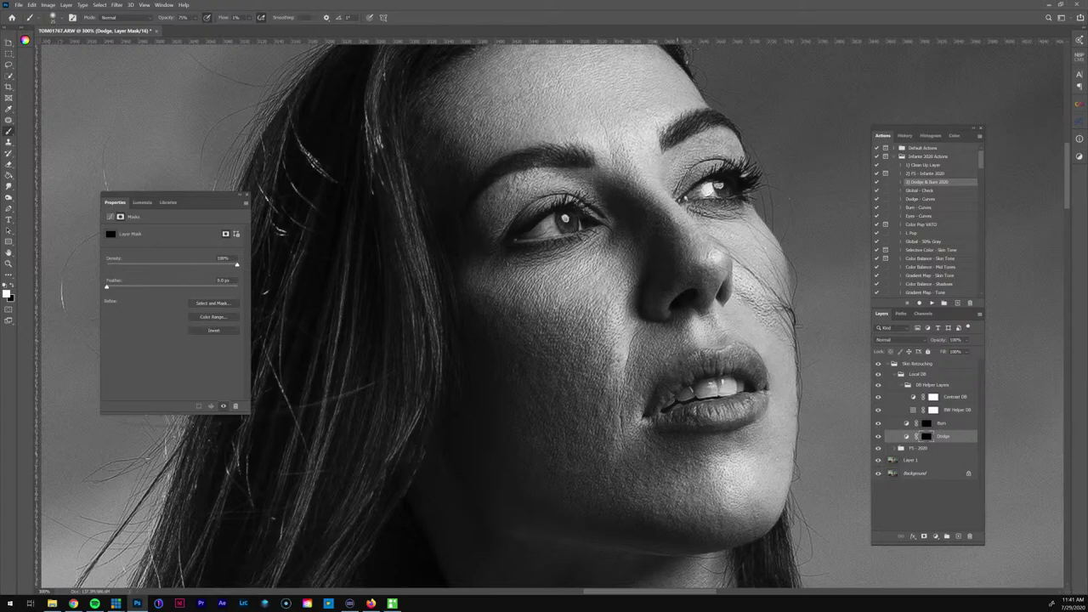
Review the dodged portrait at a smaller scale and turn off the black-and-white helper view
key(ctrl+minus)
key(ctrl+minus)
key(ctrl+minus)
key(ctrl+minus)
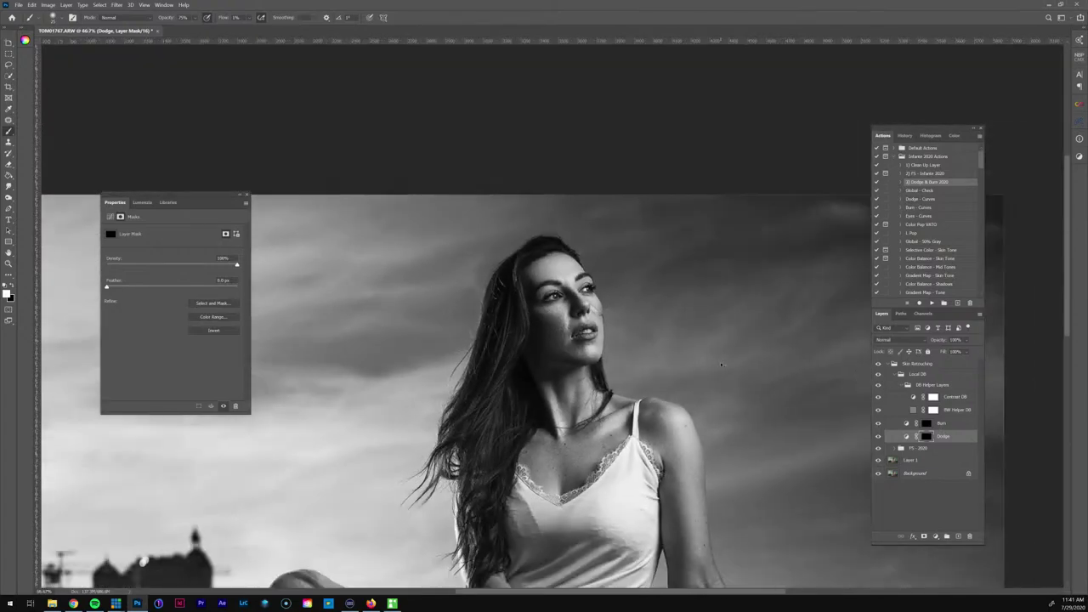
scroll(864, 397, down, 1)
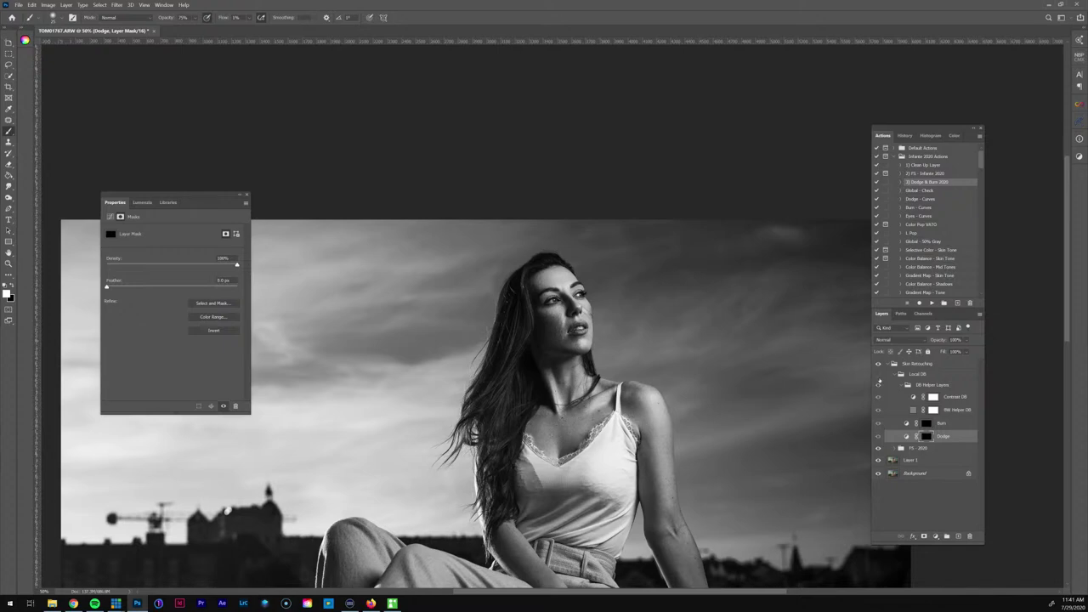
click(878, 384)
Display the Dodge mask on its own to examine the painted face areas, and check the Burn mask the same way
alt+click(927, 436)
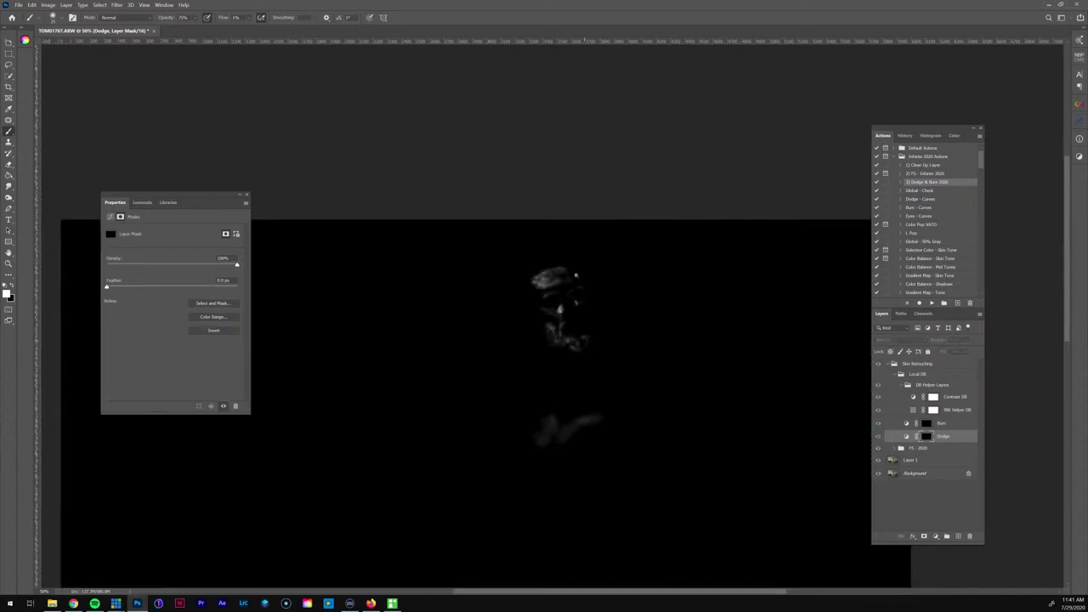
key(z)
mouse_move(562, 282)
mouse_down()
mouse_move(575, 284)
mouse_move(578, 340)
mouse_move(595, 375)
mouse_move(573, 274)
mouse_up()
alt+click(574, 274)
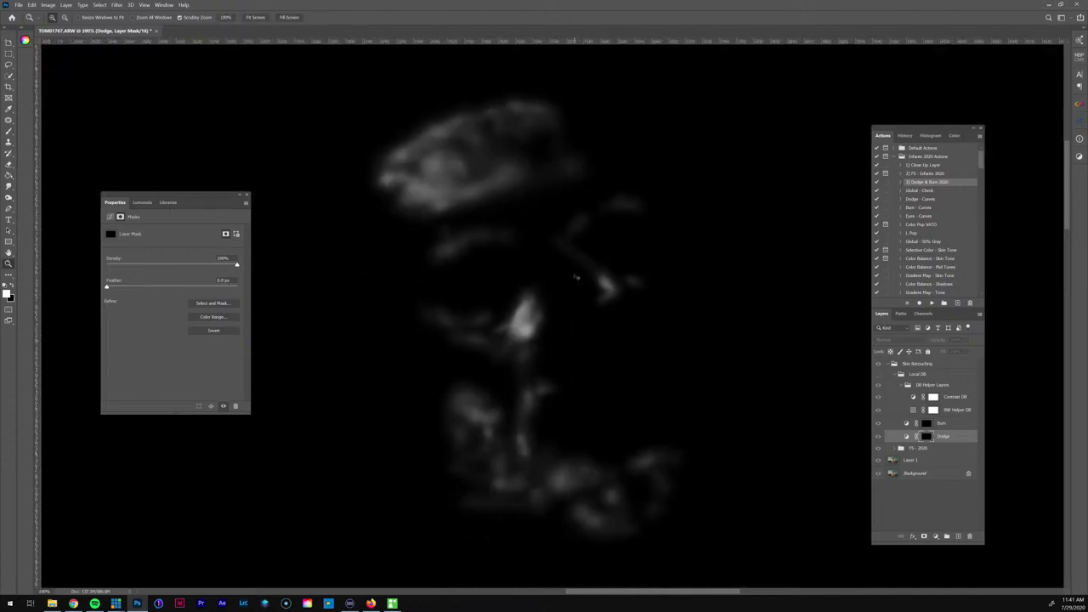
alt+click(926, 436)
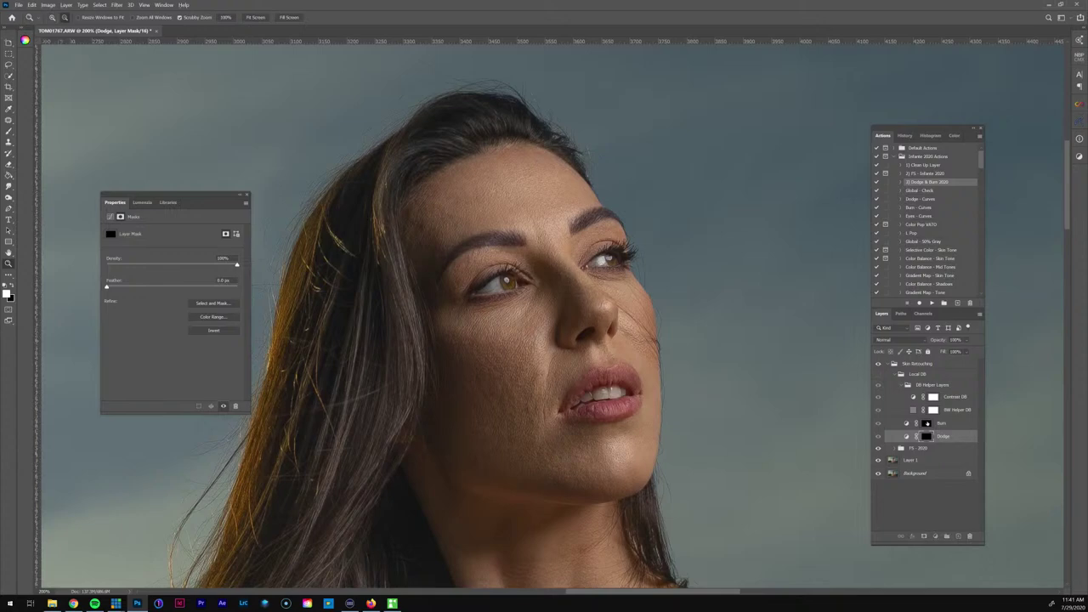
alt+click(927, 423)
alt+click(926, 423)
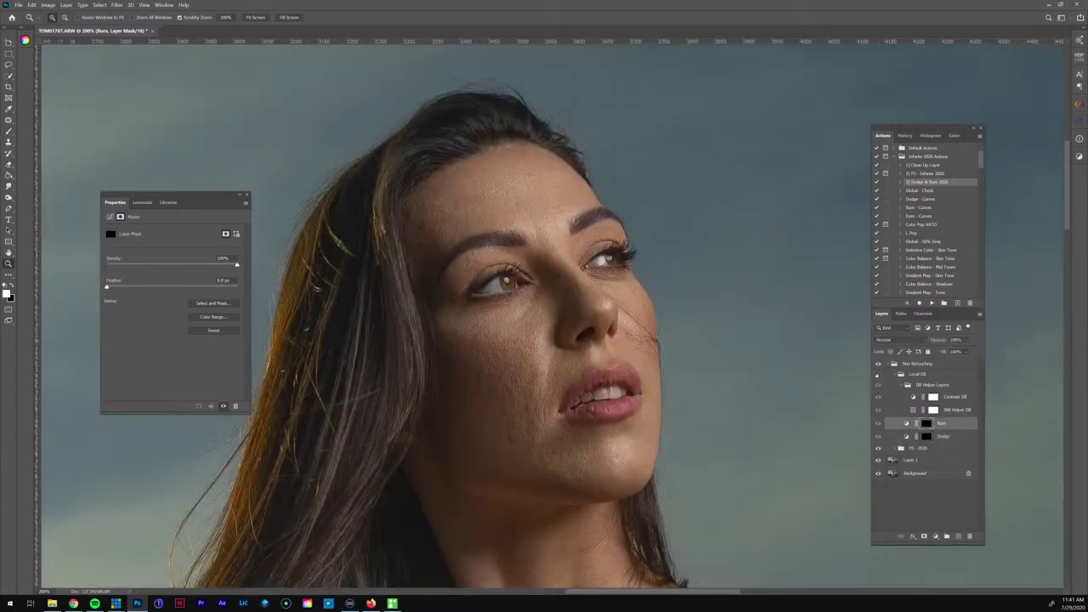
Turn the black-and-white helper view back on and move the Contrast DB curve's shadow point to input 34, output 98
click(877, 375)
click(913, 397)
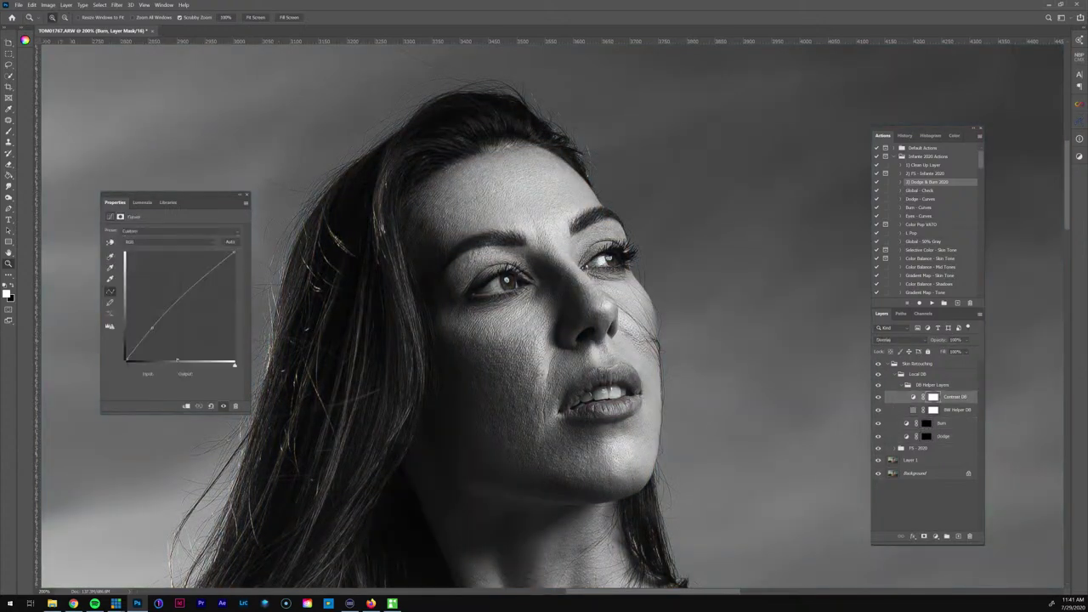
drag(147, 323, 142, 318)
click(514, 432)
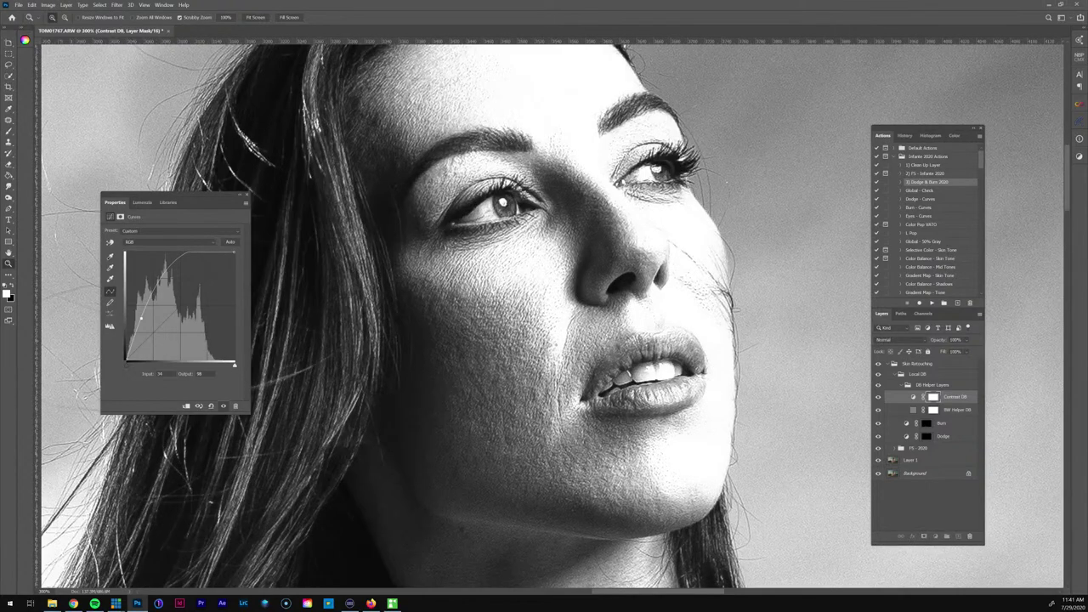
Target the Burn layer mask with a smaller white brush at 75% opacity to darken bright patches on the face
click(926, 425)
key(b)
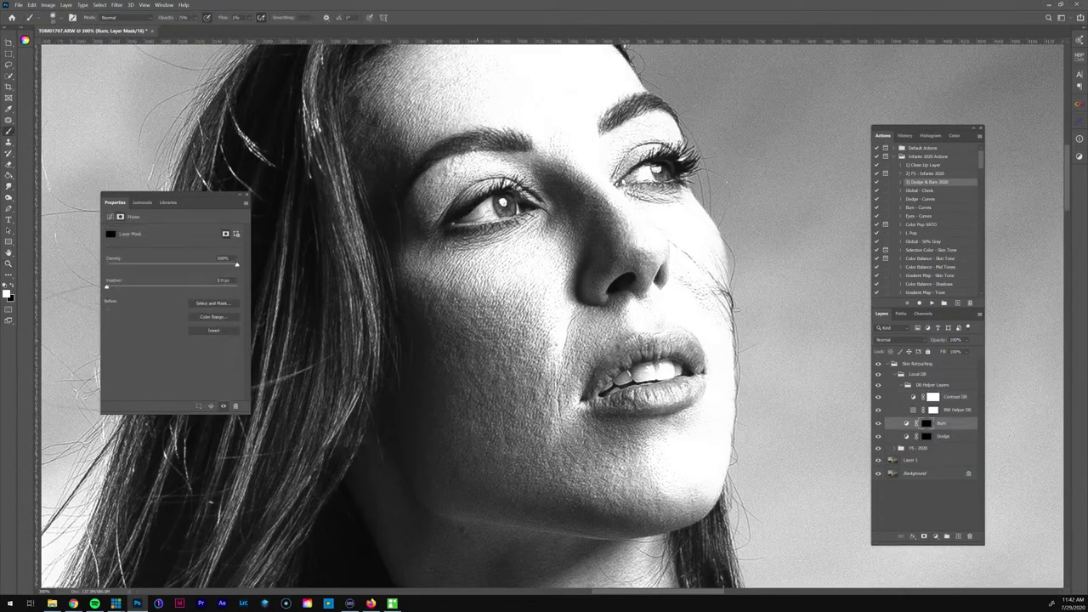
key([)
key([)
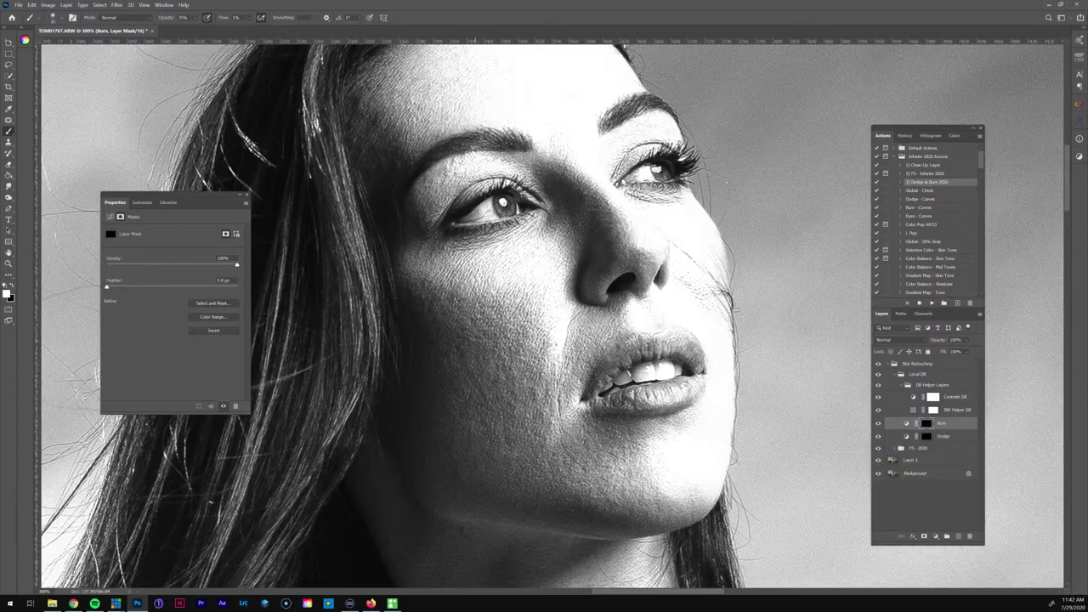
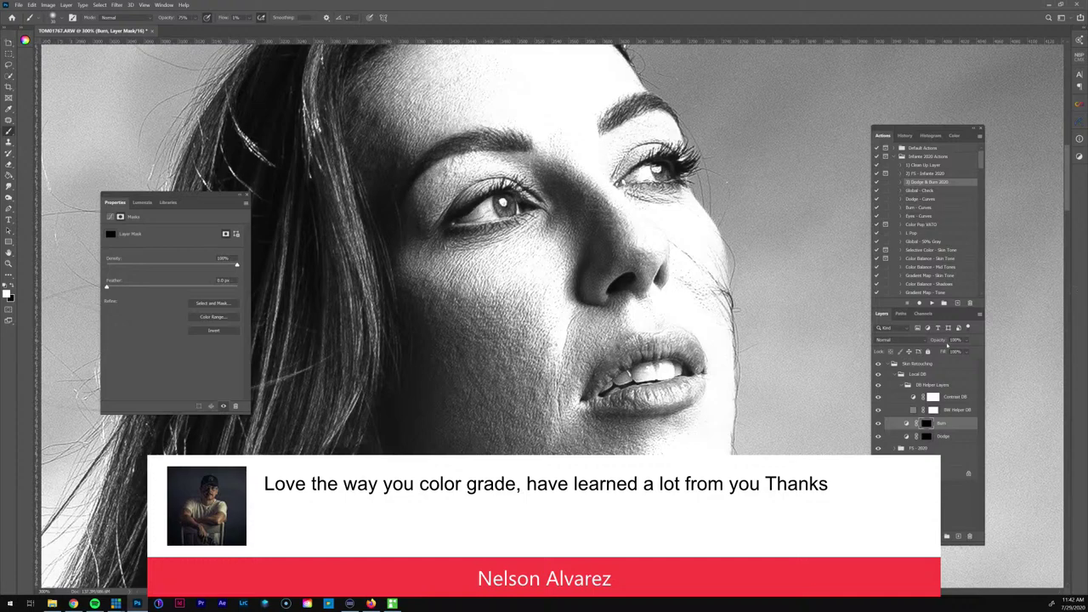
Turn off the black-and-white helper view and review the burned portrait in colour at a smaller scale
click(878, 375)
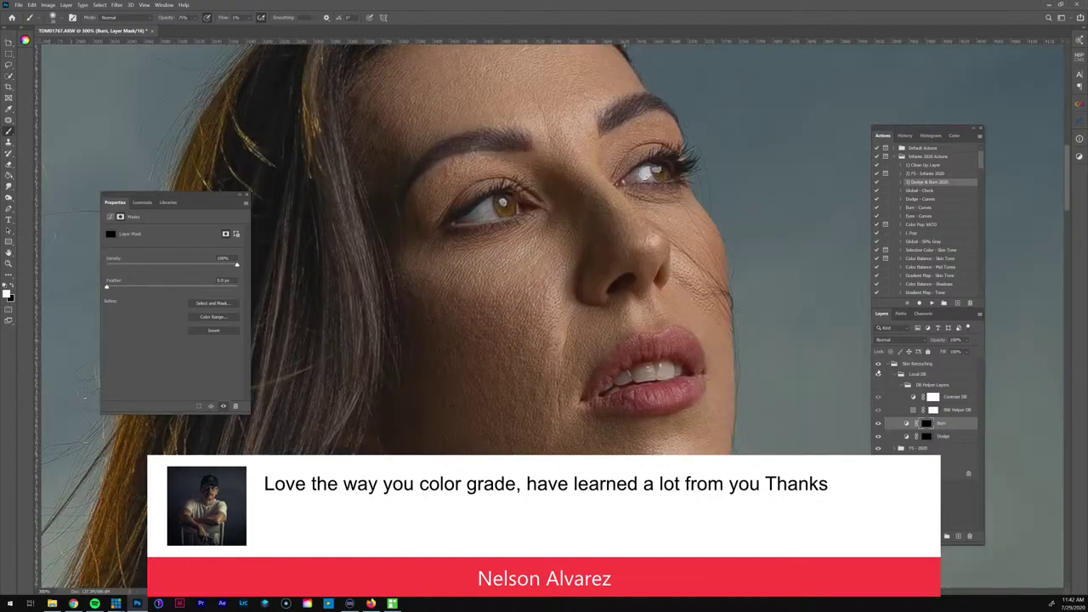
key(ctrl+minus)
key(ctrl+minus)
key(ctrl+minus)
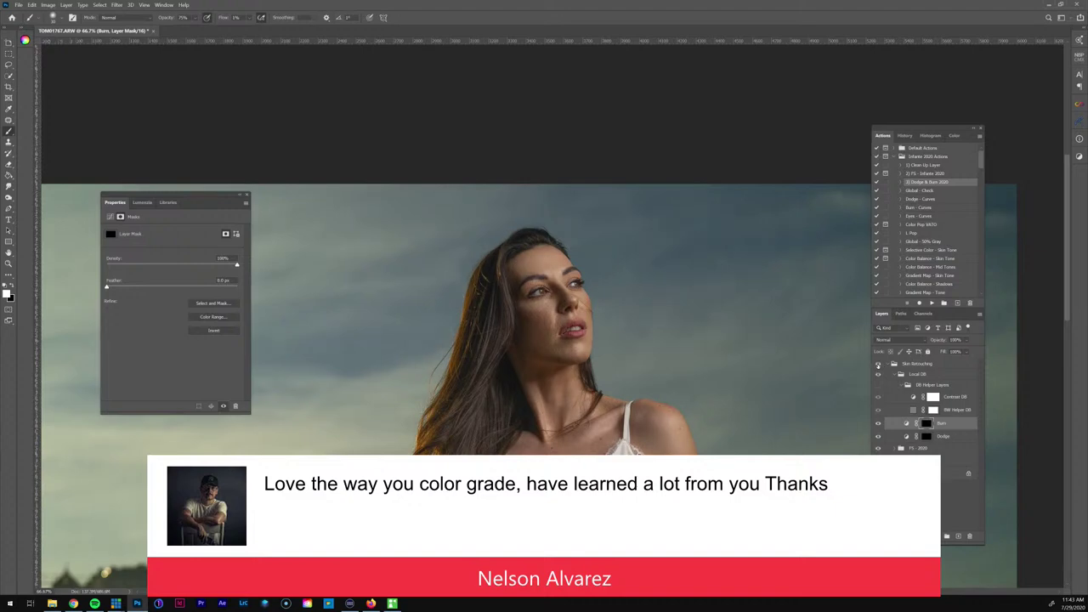
drag(531, 339, 554, 378)
key(z)
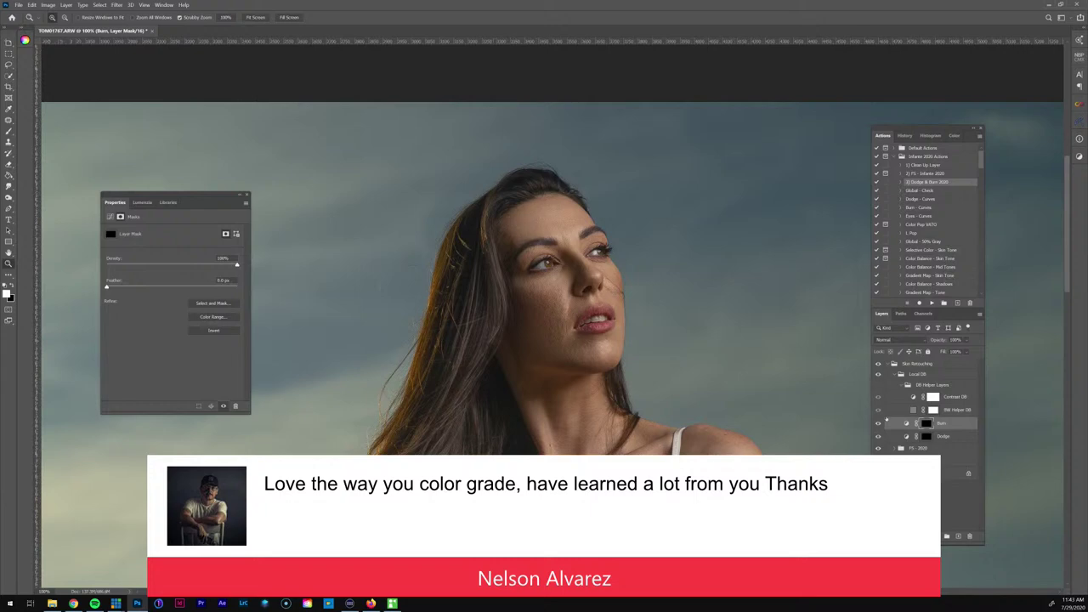
Paint white on the Burn mask at the temple beside the hairline to darken the skin there
key(b)
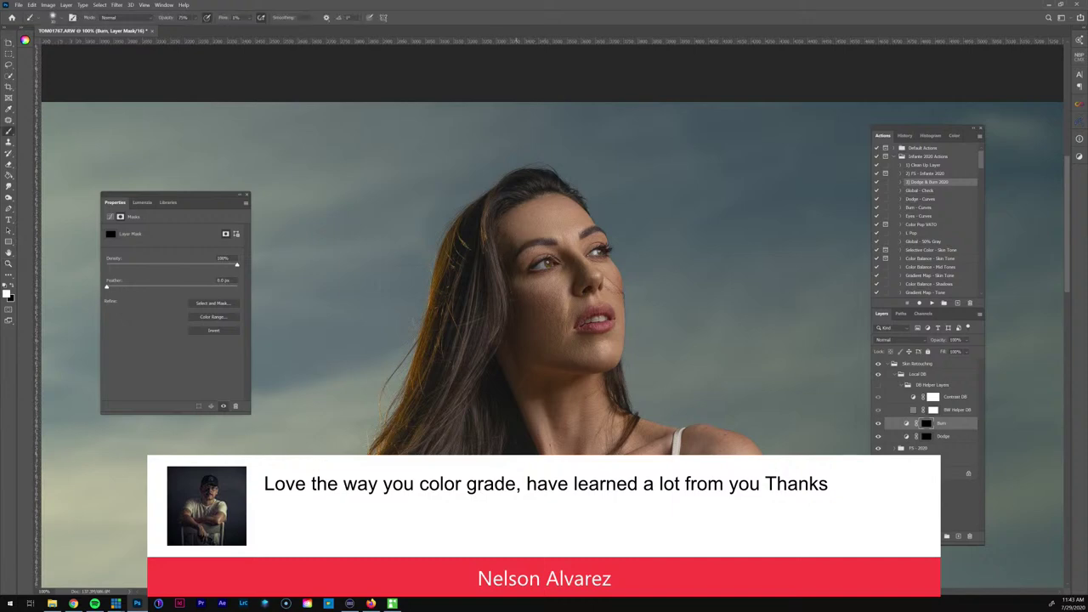
scroll(485, 227, up, 5)
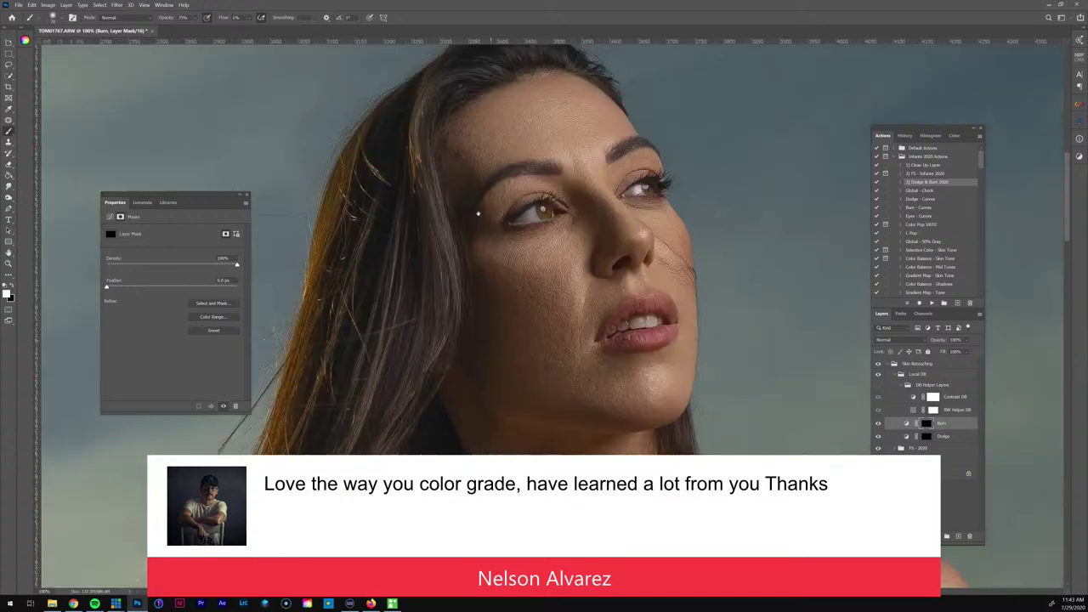
drag(454, 227, 416, 202)
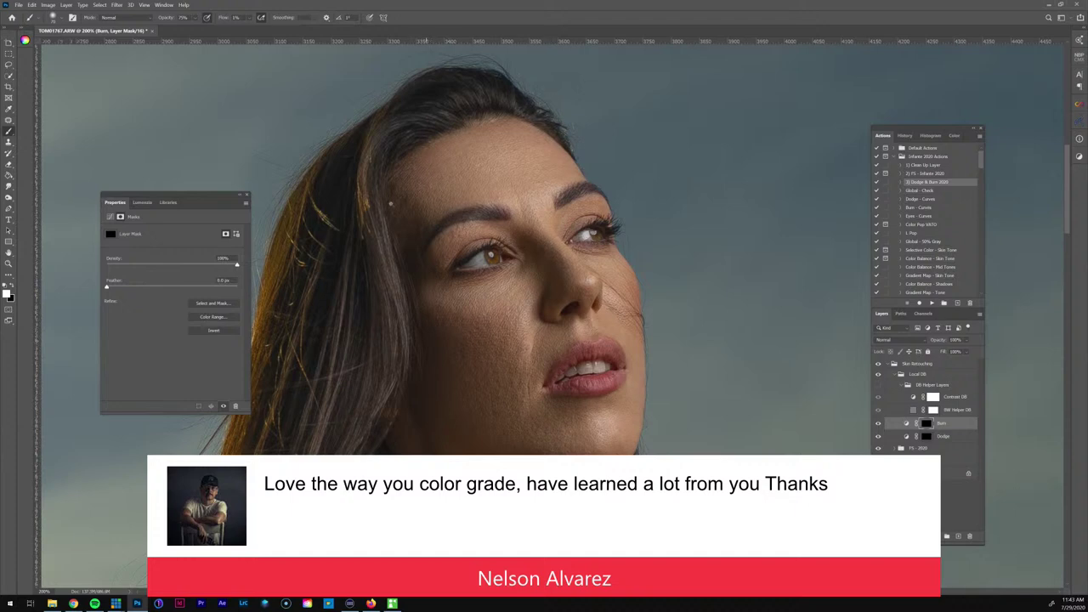
Switch to the Dodge mask with the Brush tool to lighten dark patches around the temple and forehead
key(z)
click(403, 212)
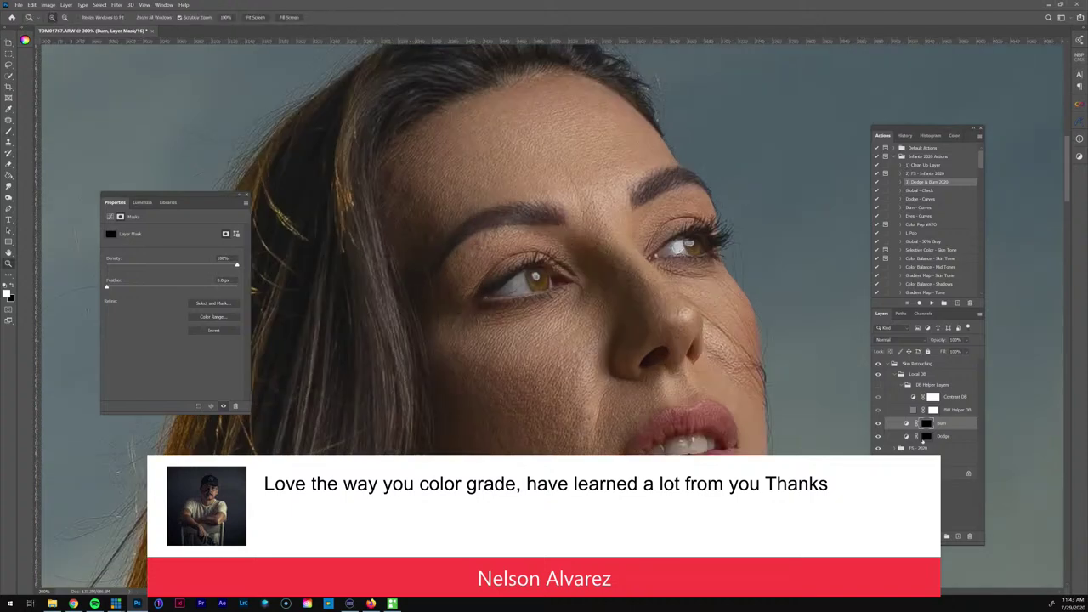
click(924, 438)
key(b)
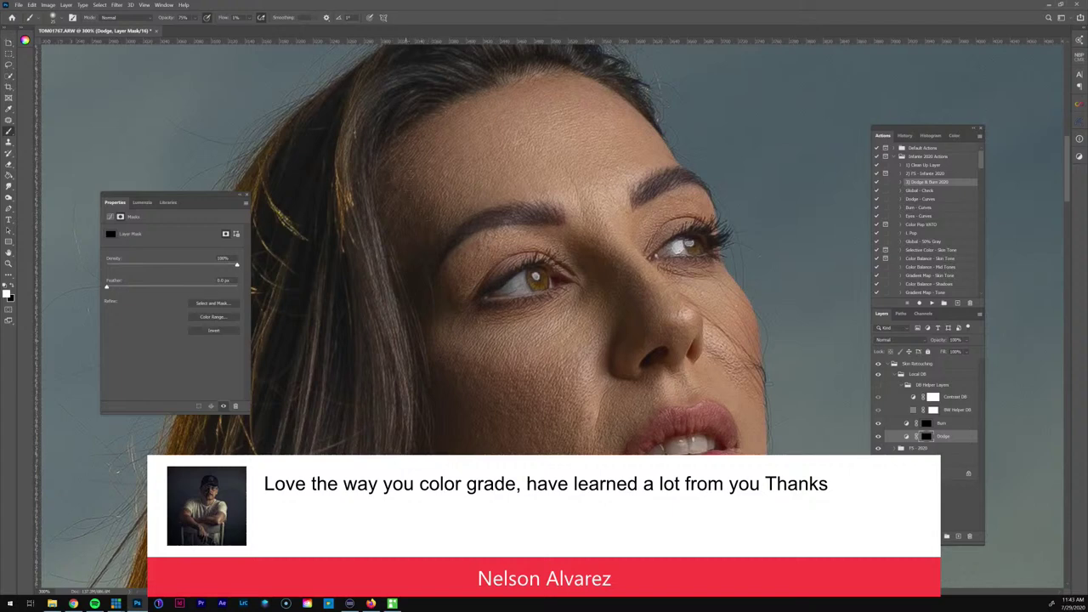
Examine the dodged and burned portrait at full-figure scale
key(ctrl+minus)
key(ctrl+minus)
key(ctrl+minus)
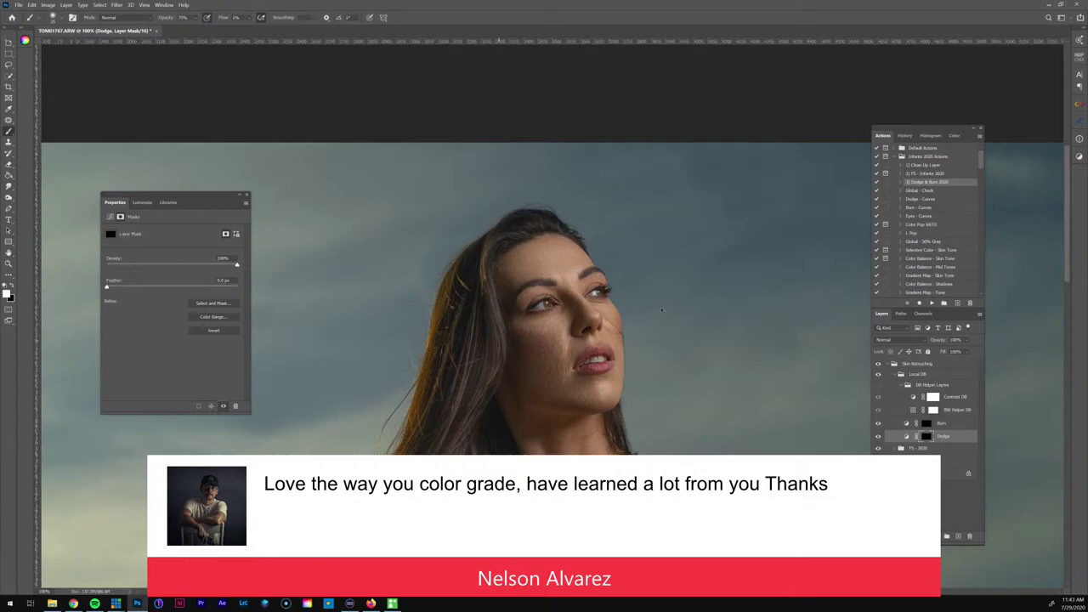
key(ctrl+minus)
key(ctrl+minus)
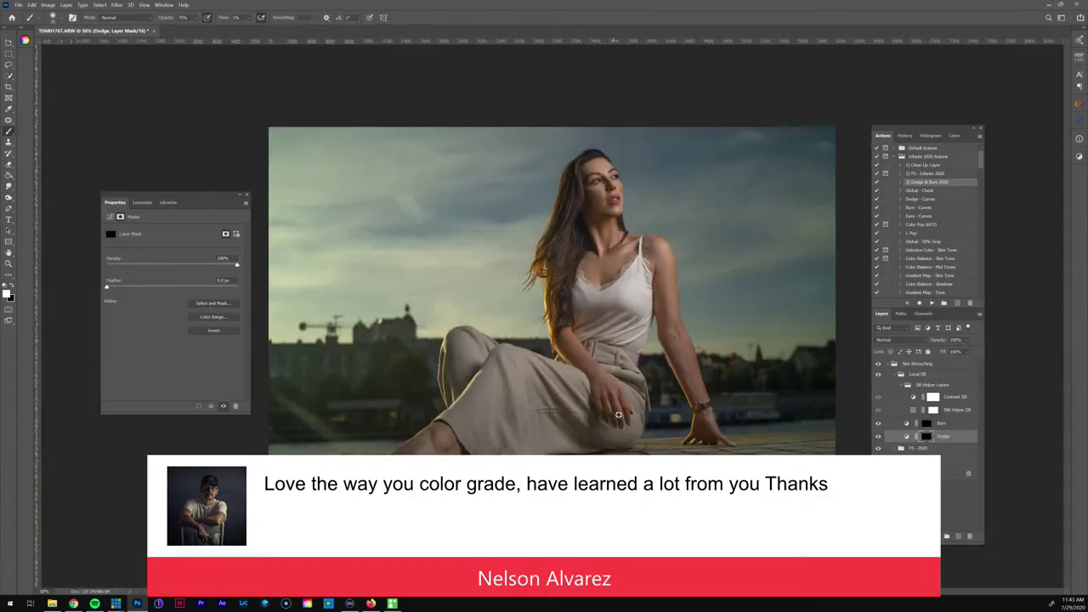
scroll(612, 397, down, 1)
scroll(661, 263, up, 1)
key(z)
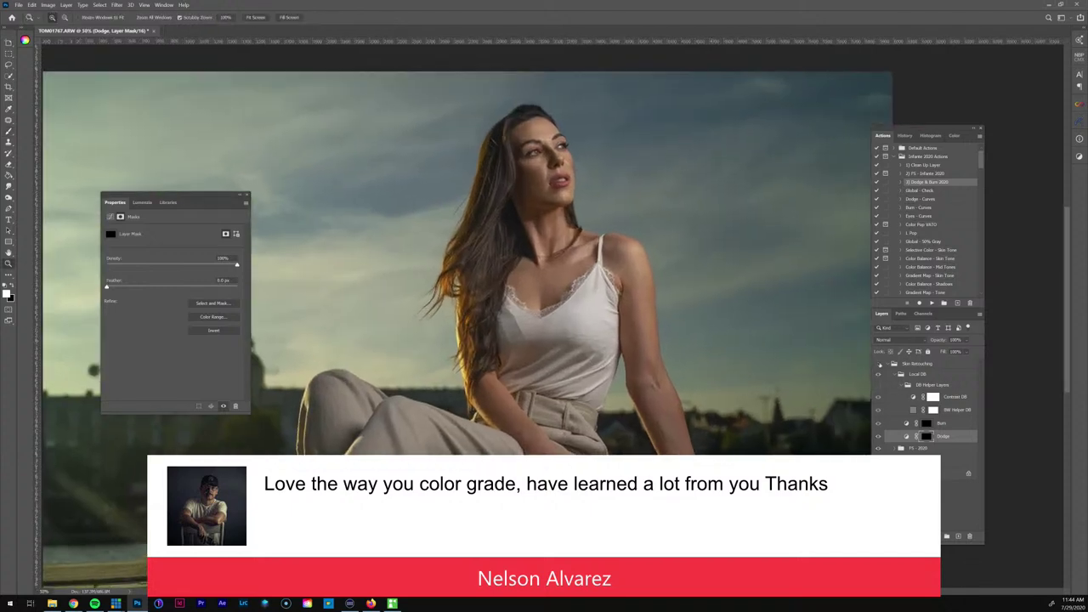
Examine the face up close and toggle the Skin Retouching group's visibility to compare before and after
click(535, 151)
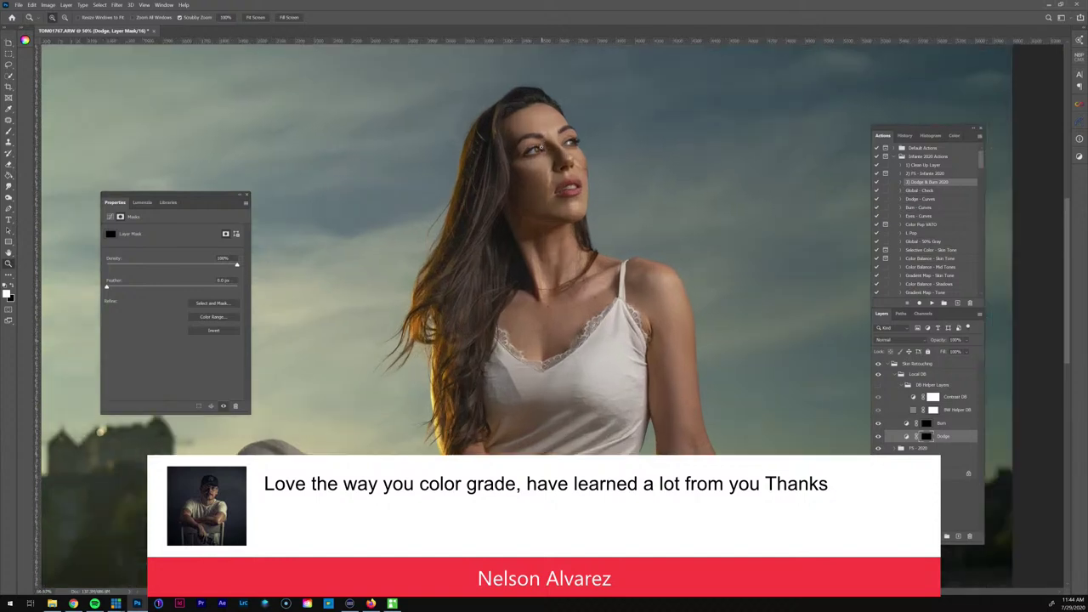
click(535, 151)
click(541, 150)
click(558, 254)
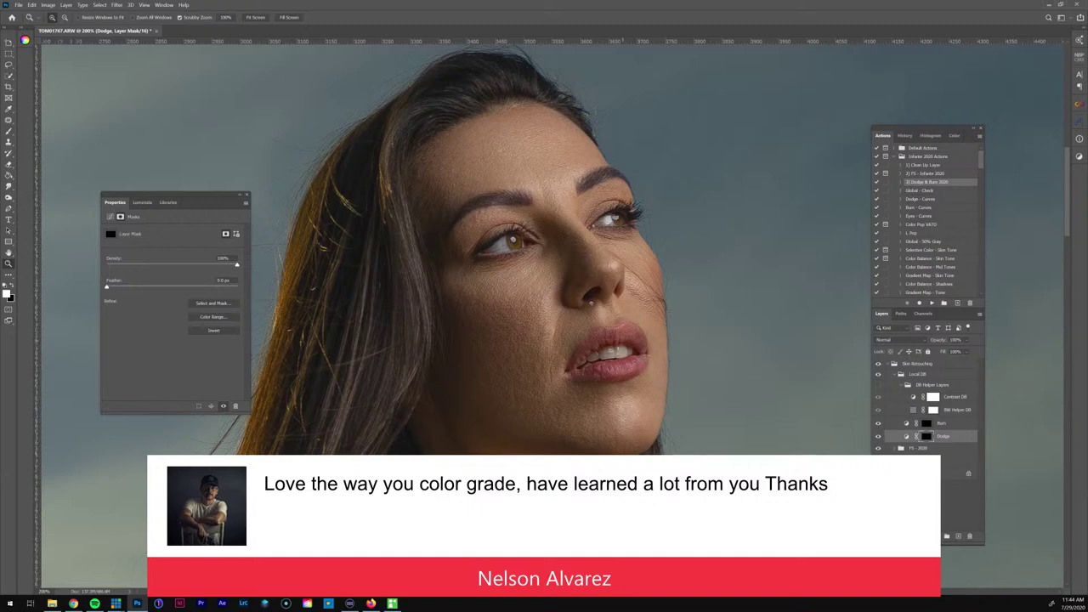
click(600, 321)
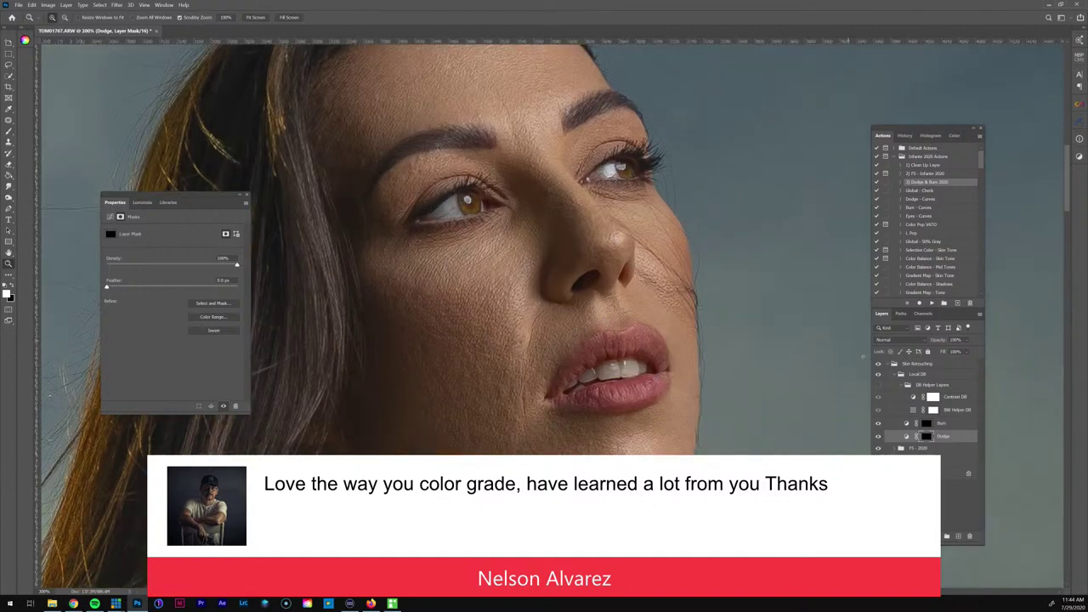
click(878, 364)
scroll(766, 374, up, 1)
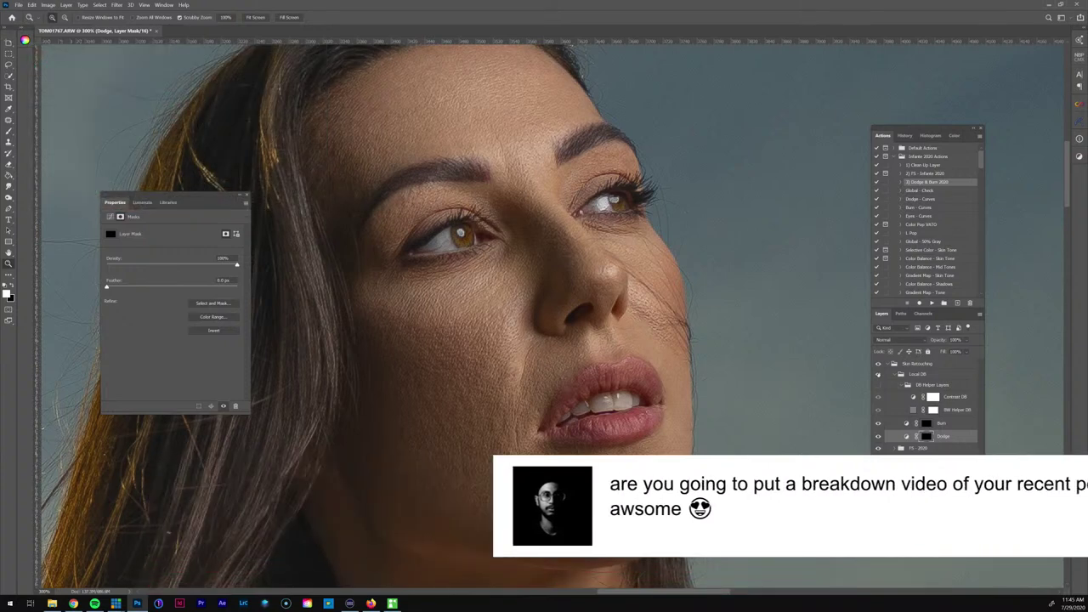
Select the Burn layer above the Dodge layer inside the Local DB group
key(ctrl+minus)
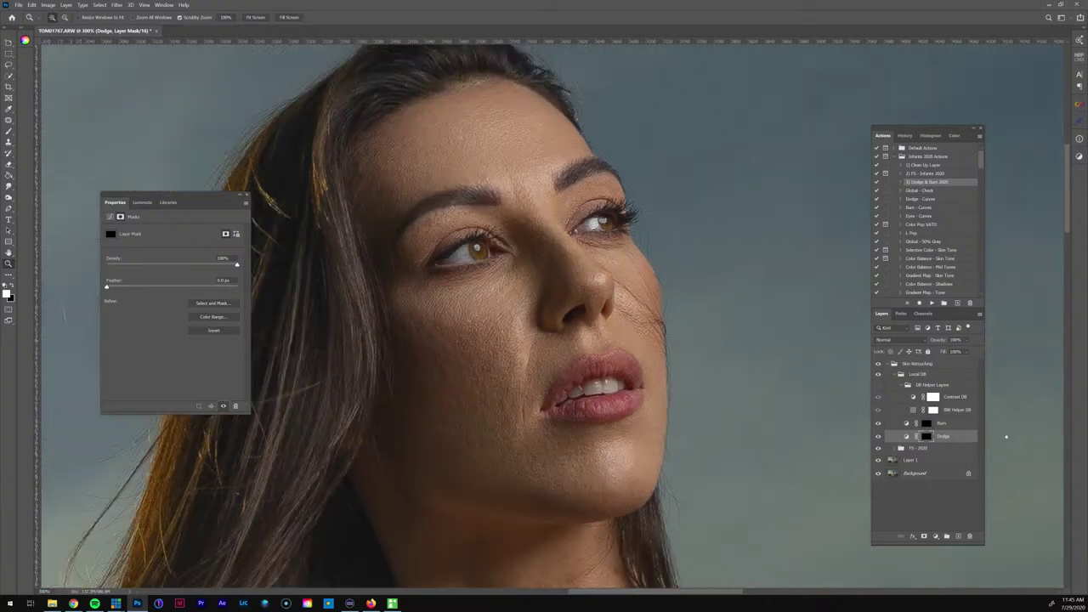
key(ctrl+minus)
click(926, 423)
key(alt+bracketright)
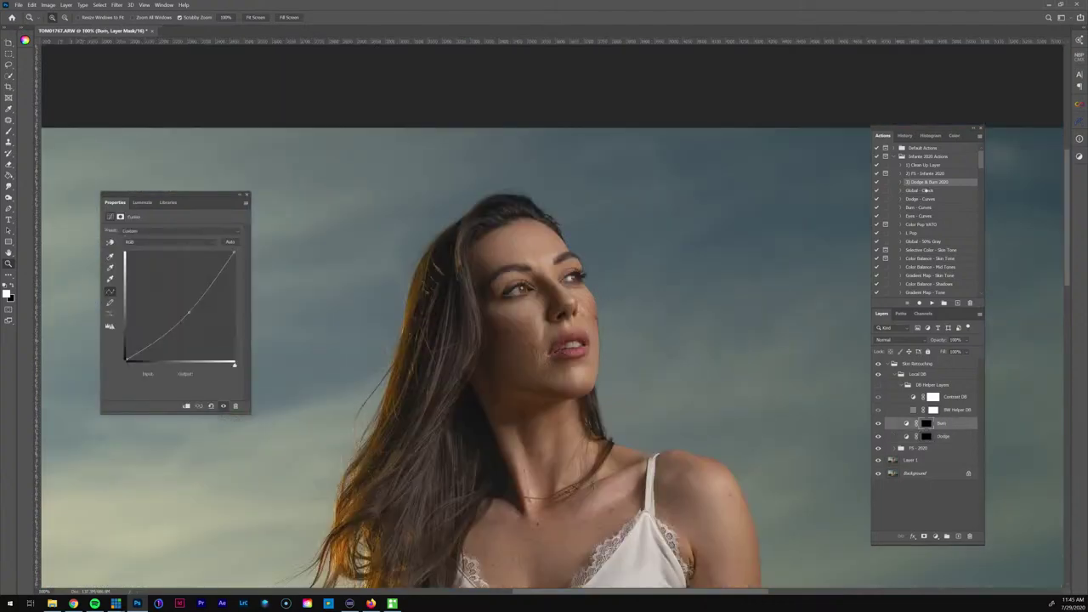
Run the Global - Check action and move its threshold layer out of the DB Helper Layers group, directly above the Burn layer
key(ctrl+minus)
click(926, 191)
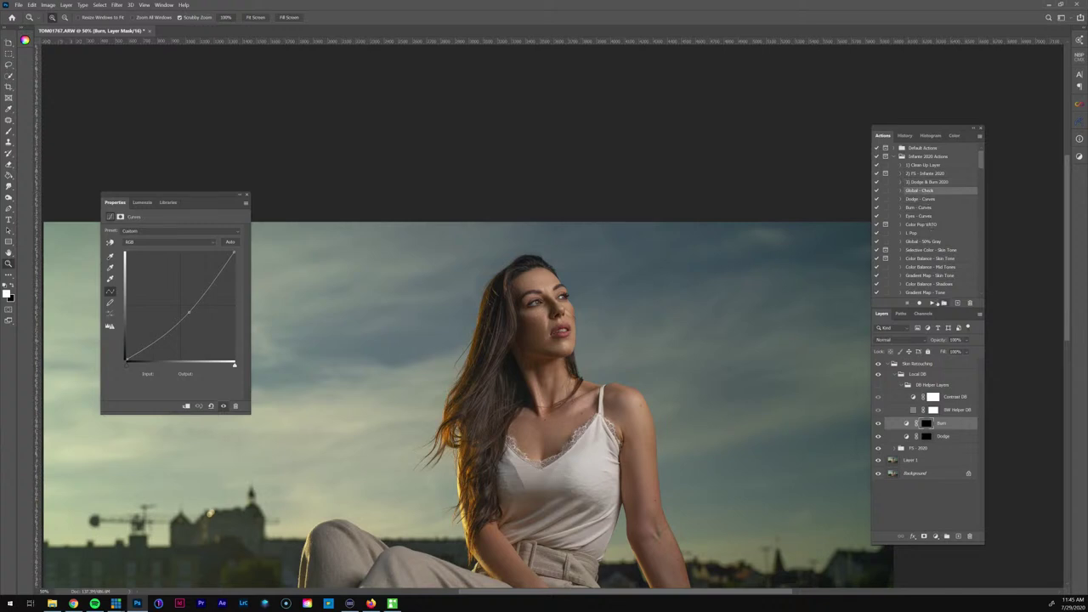
click(932, 303)
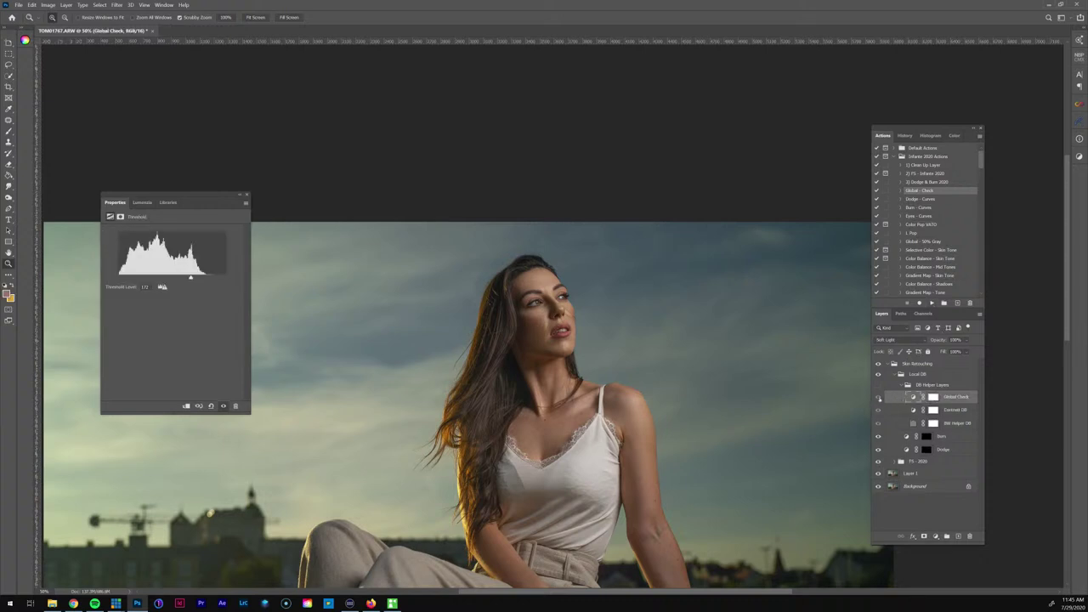
drag(954, 397, 931, 424)
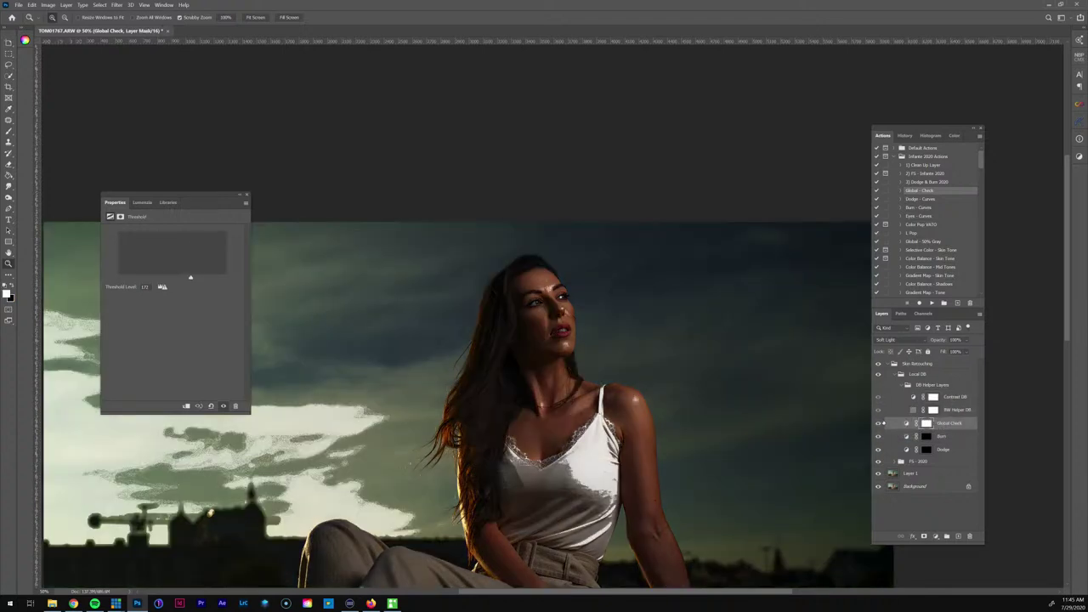
Run the Dodge - Curves and Burn - Curves actions, and move the Global Check layer above the two new curves layers
click(919, 200)
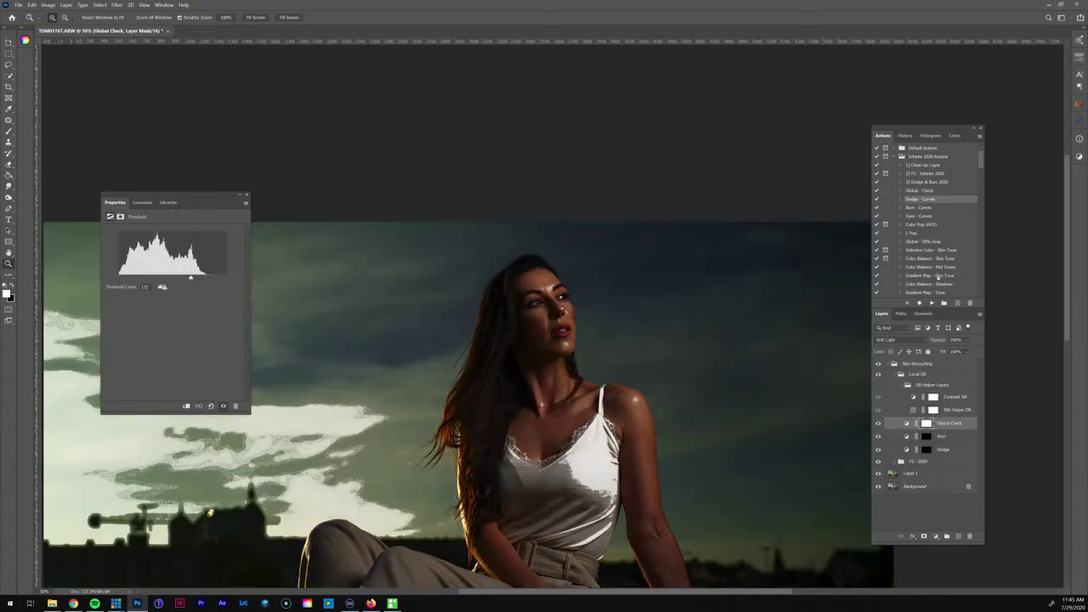
click(933, 304)
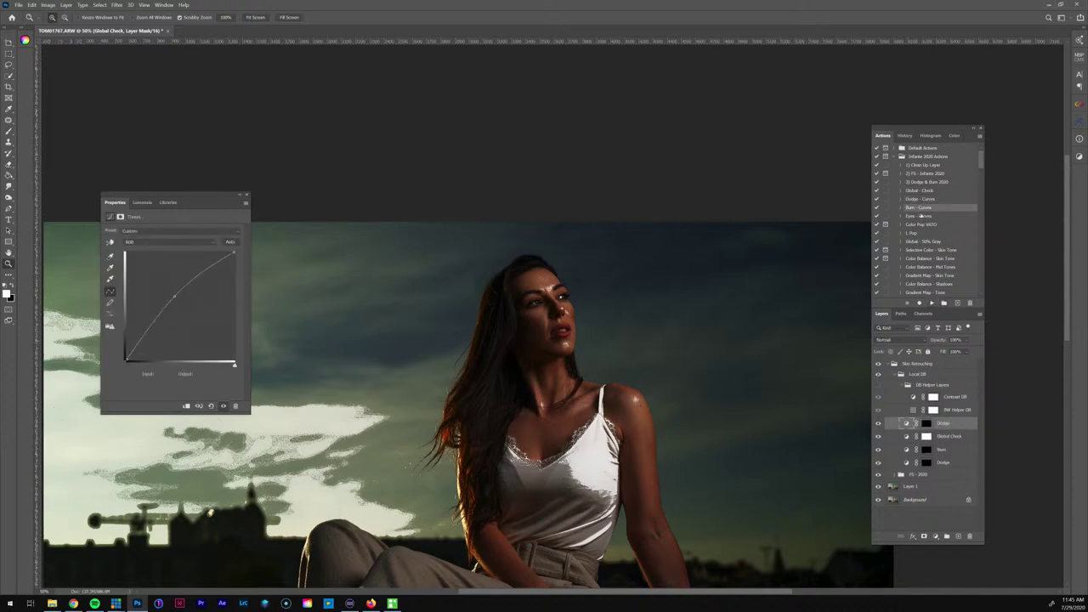
click(934, 304)
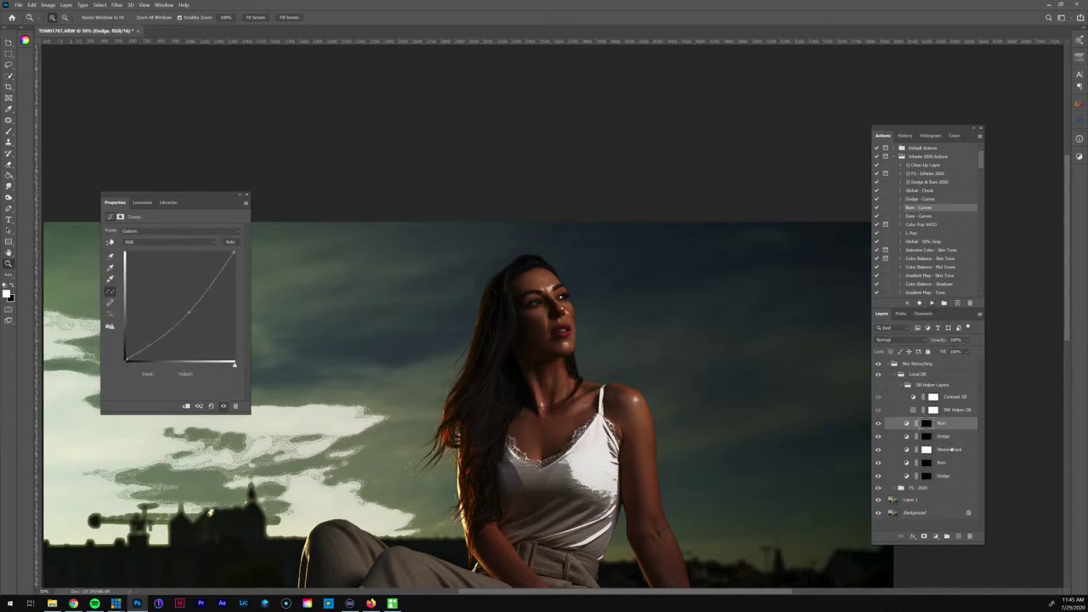
drag(950, 450, 935, 422)
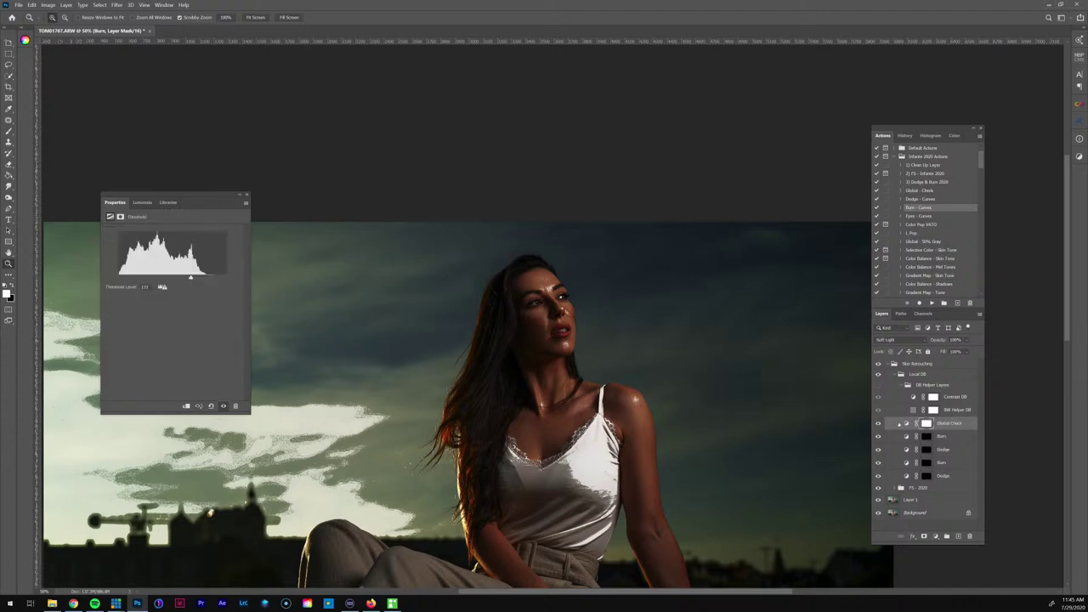
Lower the Global Check layer's threshold level to 151 and enlarge the view of the face
drag(190, 278, 181, 278)
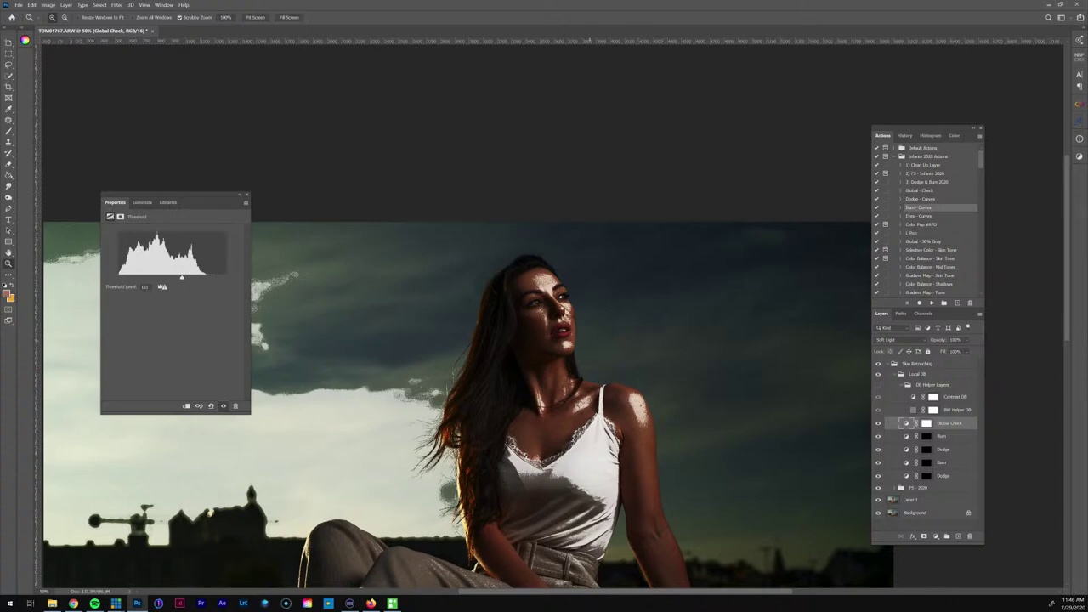
click(541, 292)
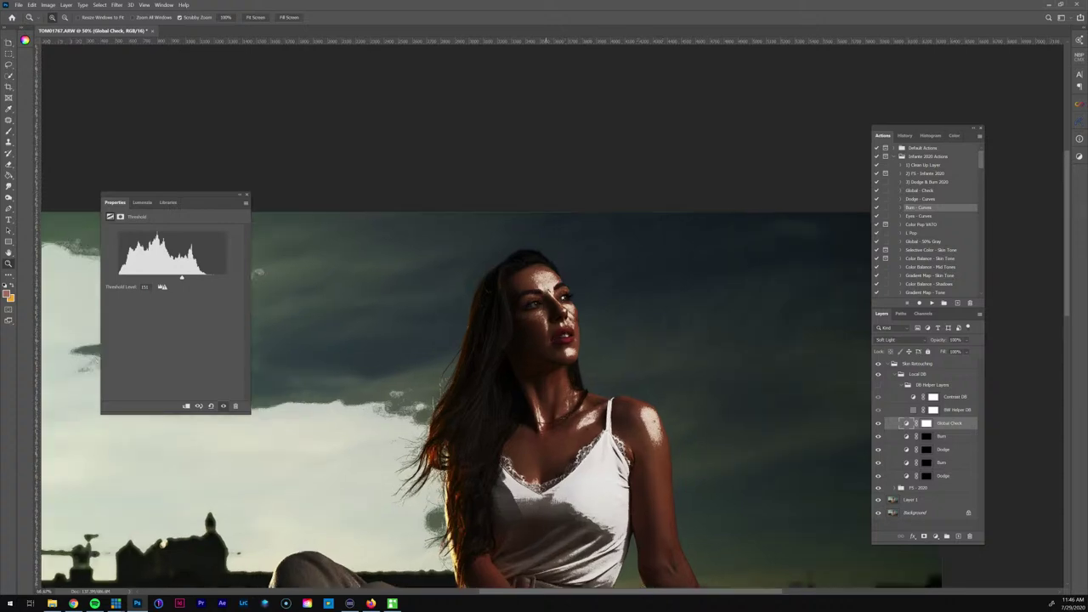
click(542, 292)
click(541, 292)
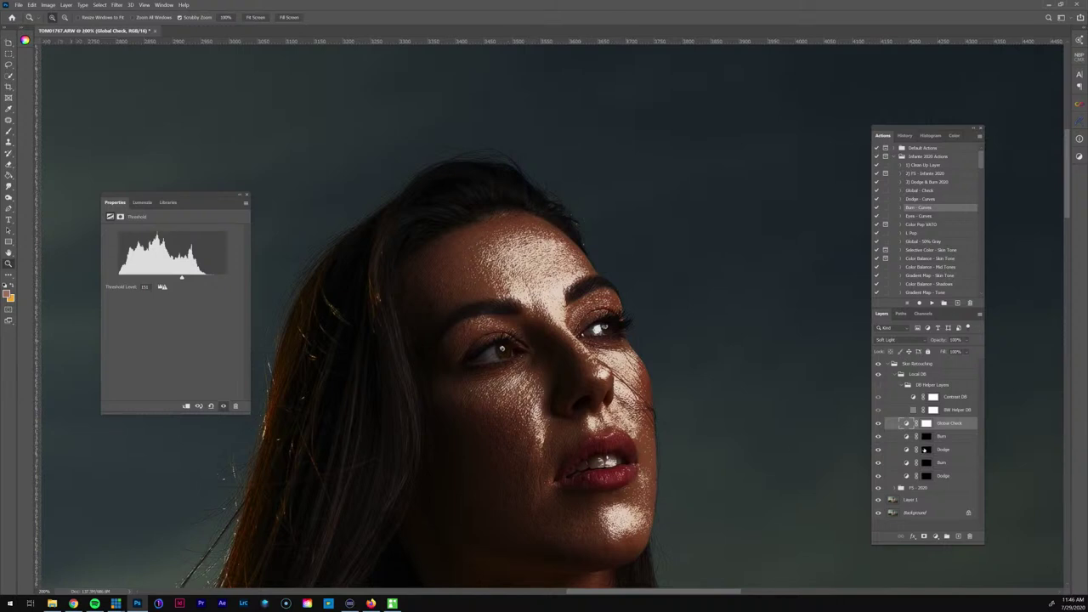
Target the upper Dodge layer's mask with the Brush tool, set its flow to 4% and enlarge the brush
click(925, 450)
key(b)
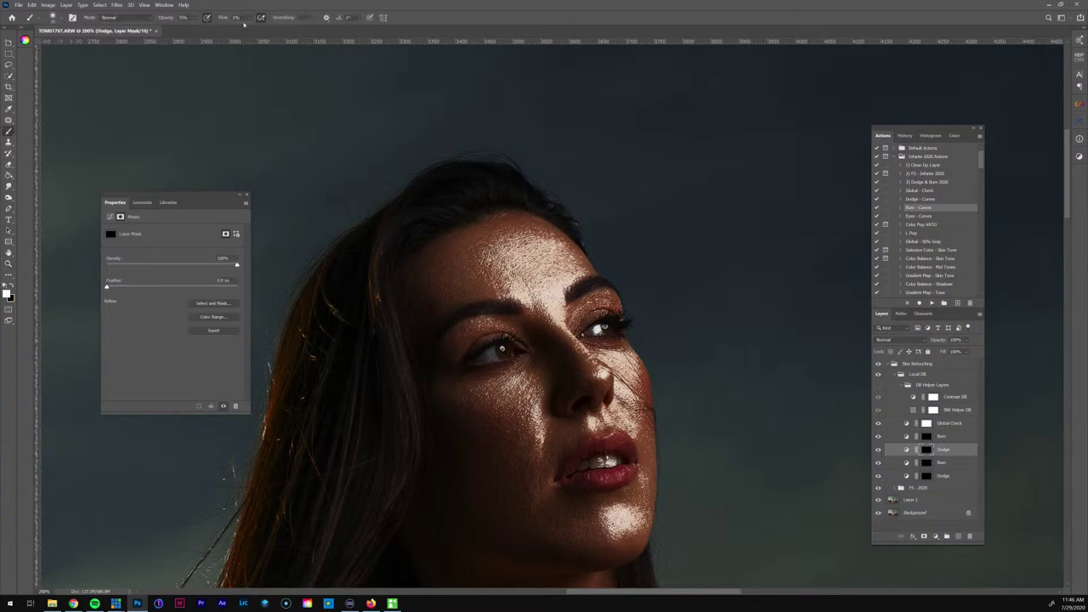
click(236, 17)
text(4)
key(Return)
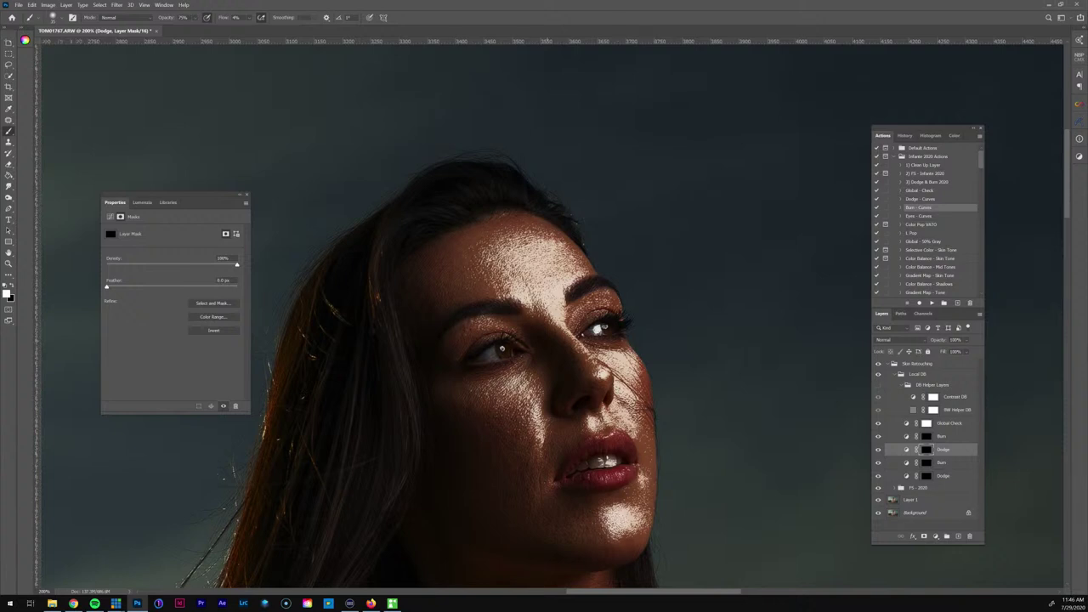
key(ctrl+minus)
drag(499, 305, 376, 169)
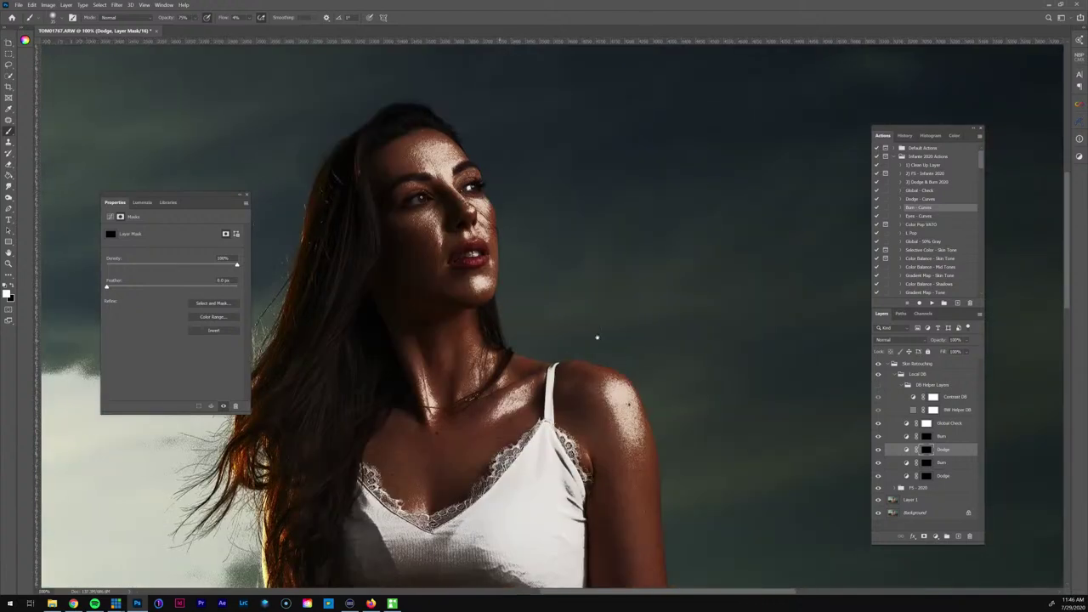
key(])
key(])
key(])
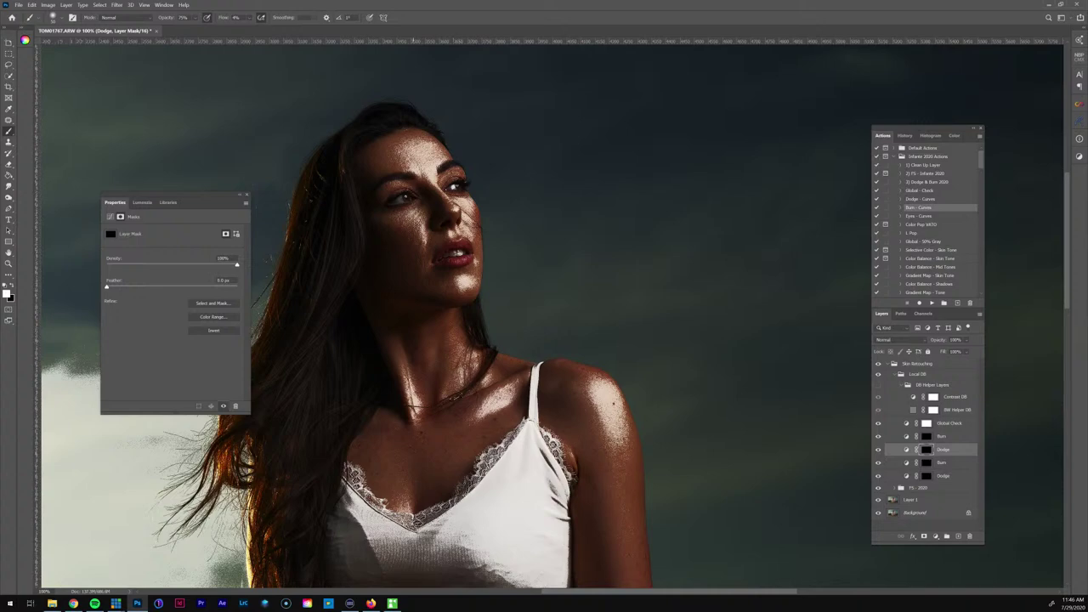
Hide the Global Check layer to return the photo to its normal tones
scroll(510, 451, down, 2)
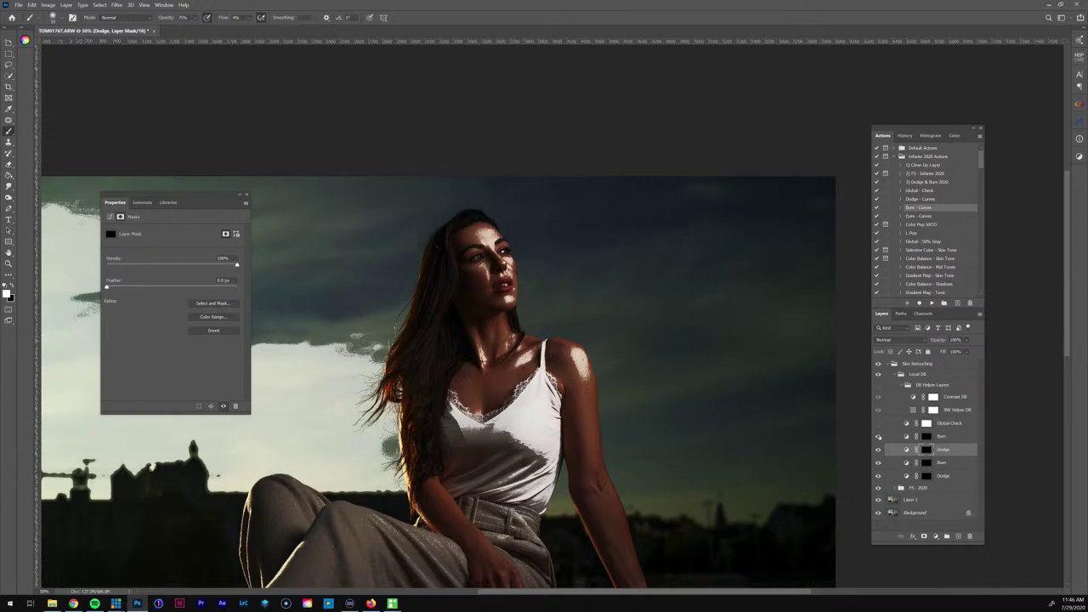
click(878, 437)
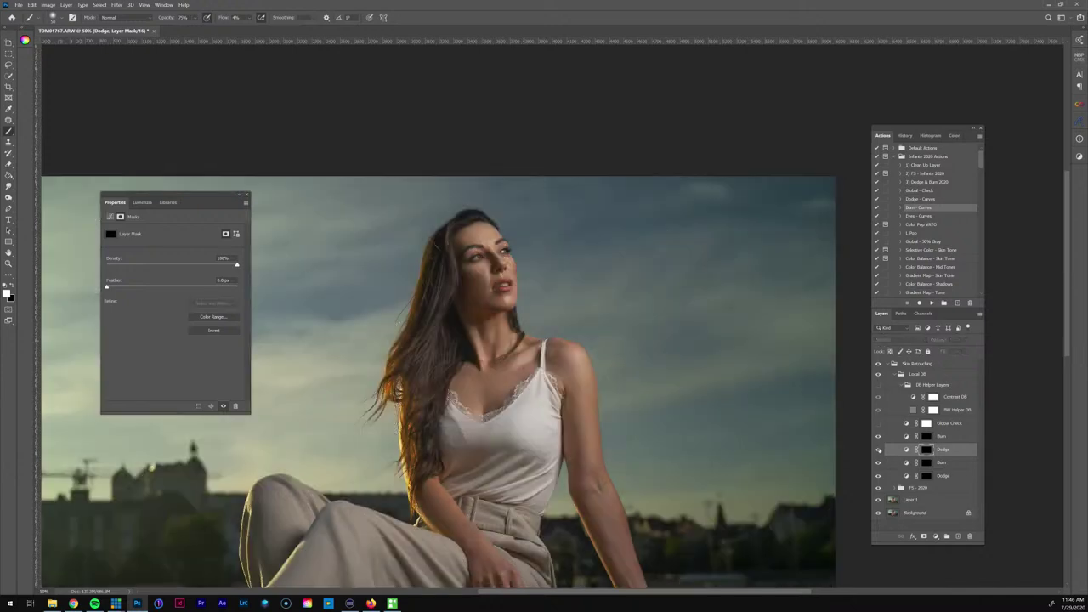
scroll(477, 237, up, 1)
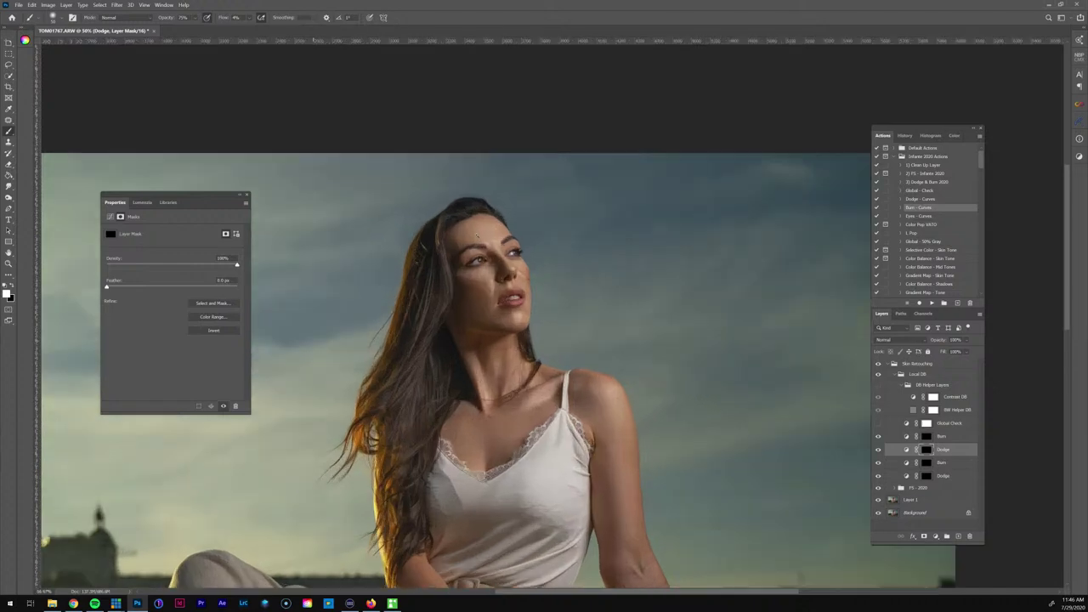
Compare the face at close range with and without the upper Dodge layer
key(z)
click(477, 236)
click(501, 235)
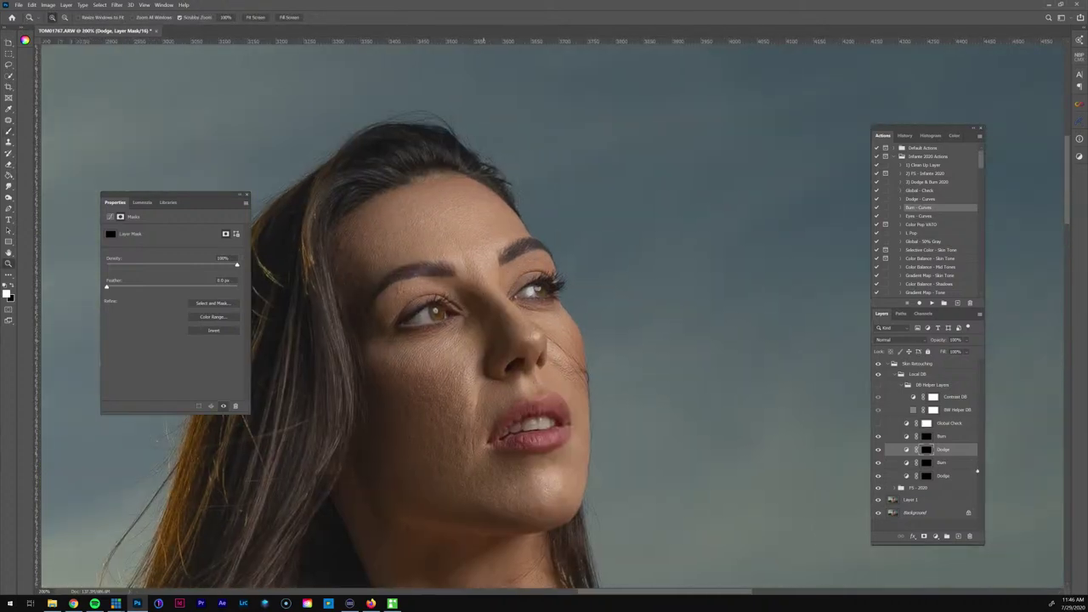
click(878, 449)
click(878, 450)
click(878, 450)
click(878, 450)
Brush fine highlights around the mouth and nose on the upper Dodge layer's mask, adjusting the brush size
click(543, 402)
click(543, 402)
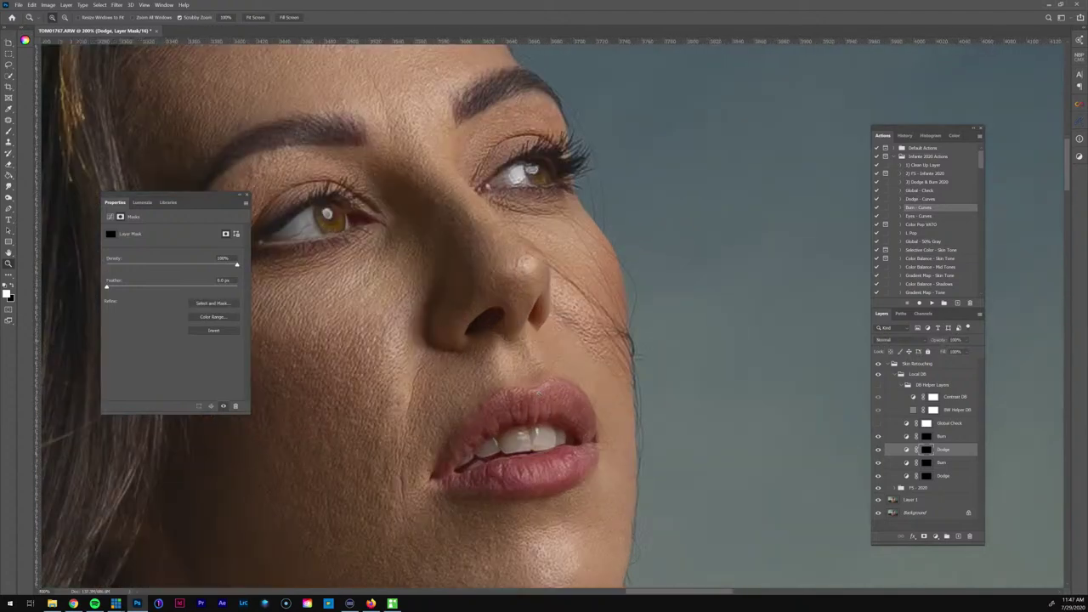
click(540, 398)
key(b)
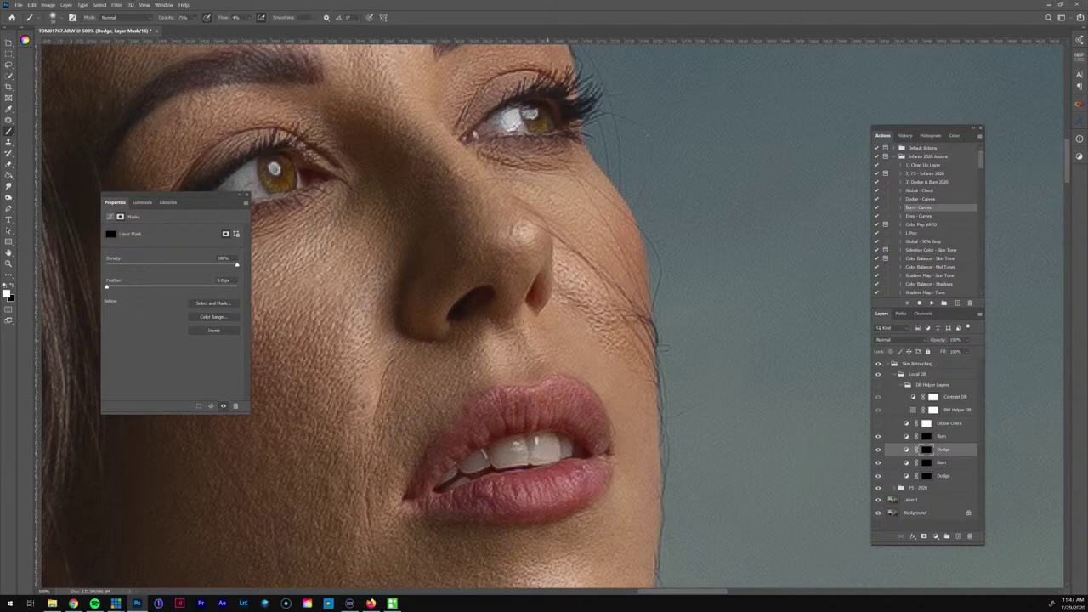
key(bracketright)
key(ctrl+minus)
key(ctrl+minus)
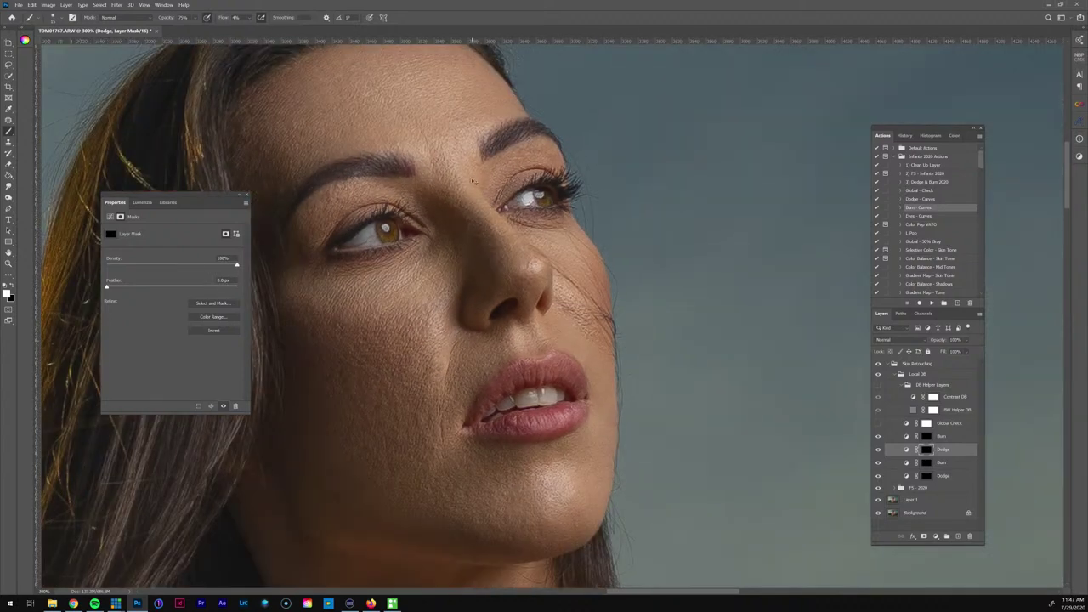
Show the Lumenzia panel and reposition it beside the fully visible photo
key(ctrl+minus)
key(ctrl+minus)
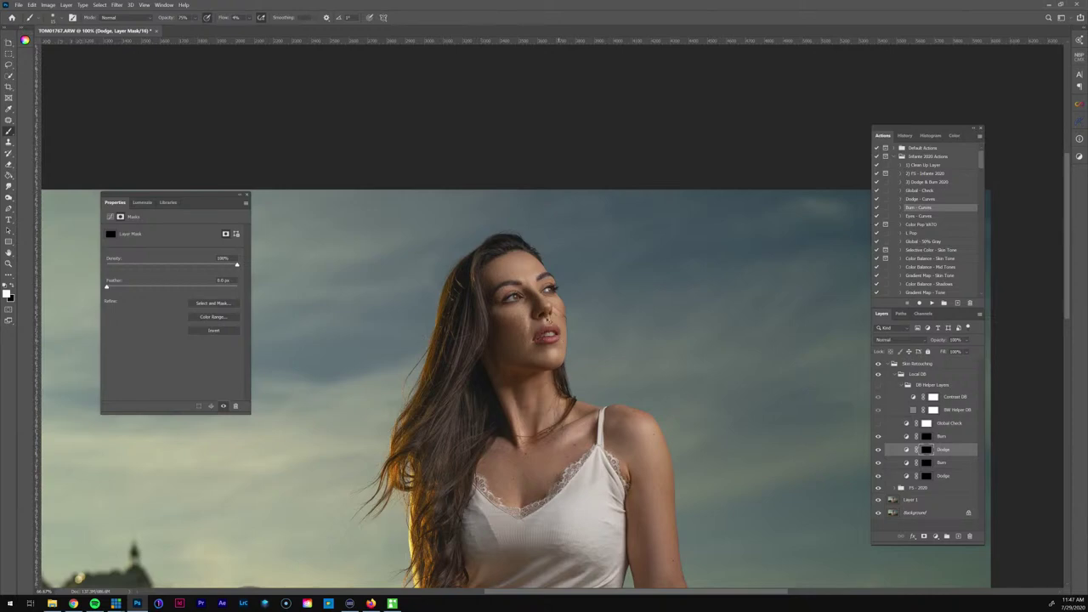
key(ctrl+minus)
key(ctrl+minus)
key(ctrl+minus)
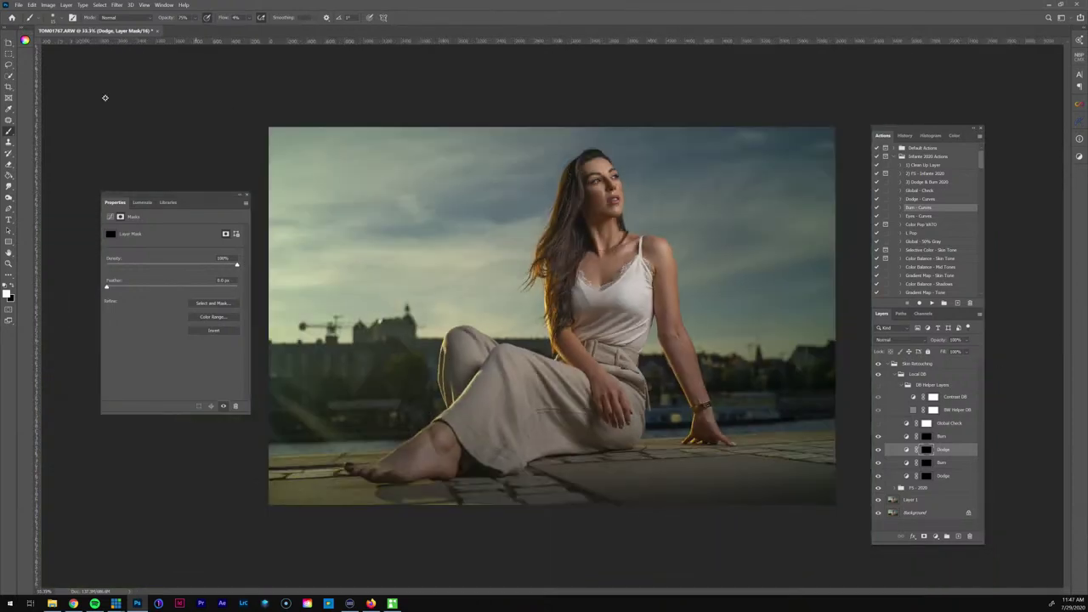
click(142, 202)
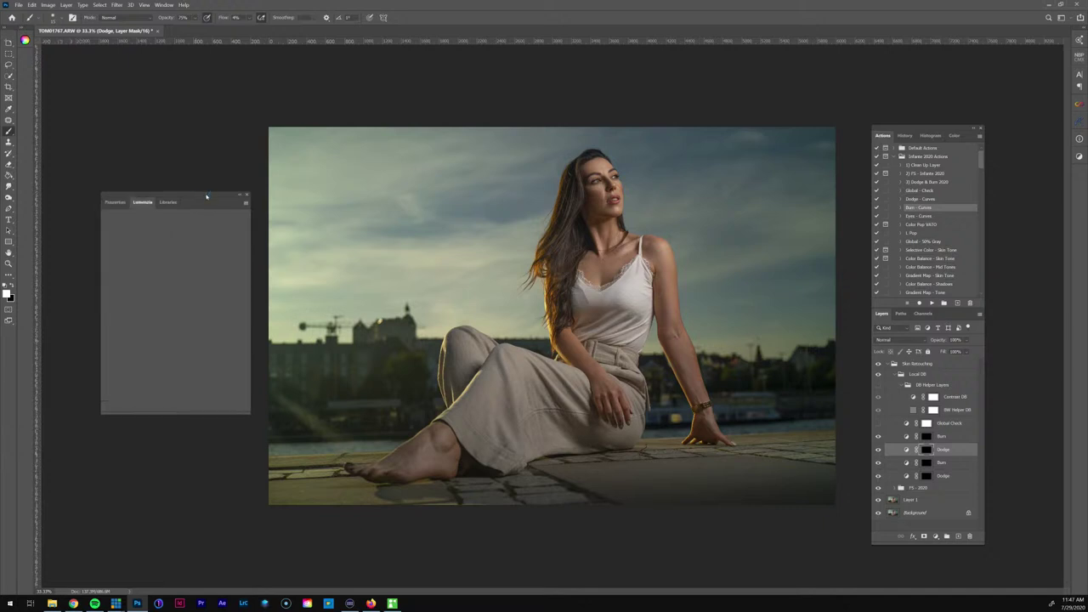
drag(215, 197, 225, 195)
click(73, 603)
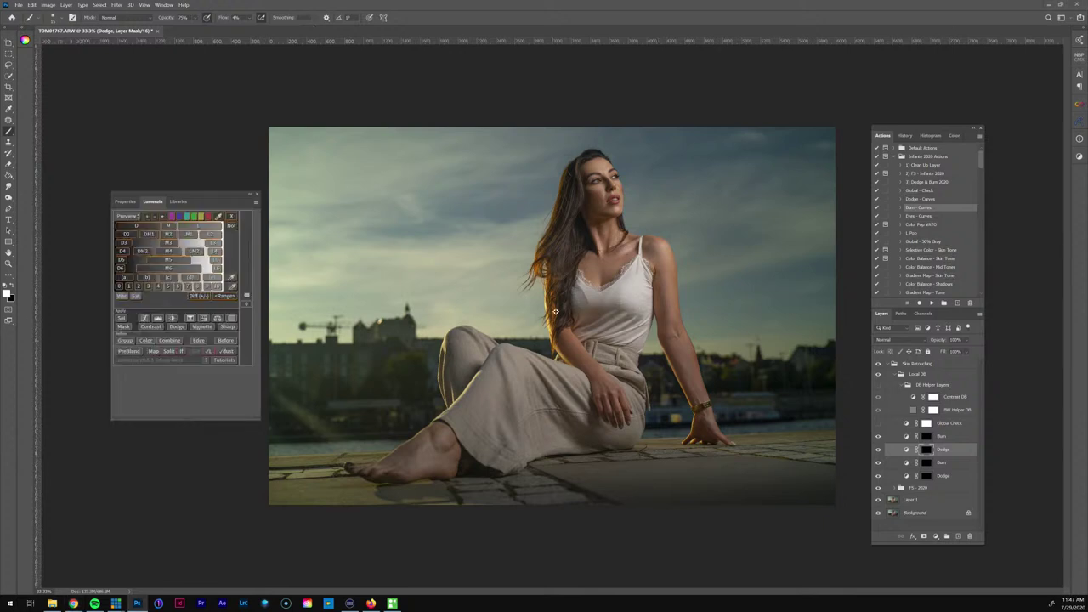
Load the L2 luminosity selection in Lumenzia, set the brush flow to 8% and dodge the highlights on the woman's upper body
click(208, 234)
click(235, 17)
text(6z)
click(590, 242)
click(590, 242)
click(589, 239)
drag(587, 196, 567, 263)
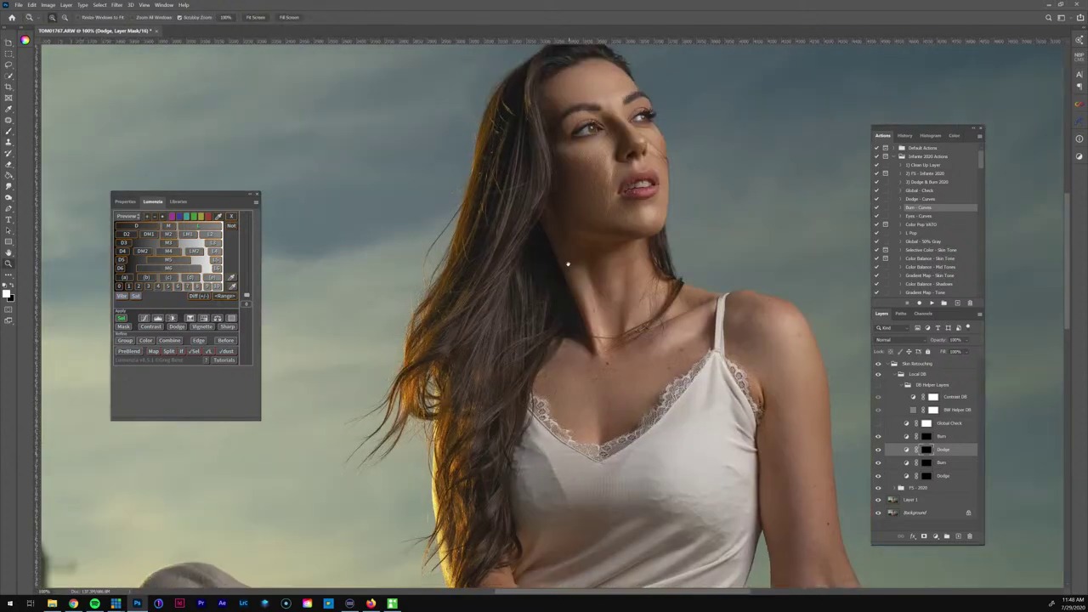
scroll(568, 264, down, 2)
key(b)
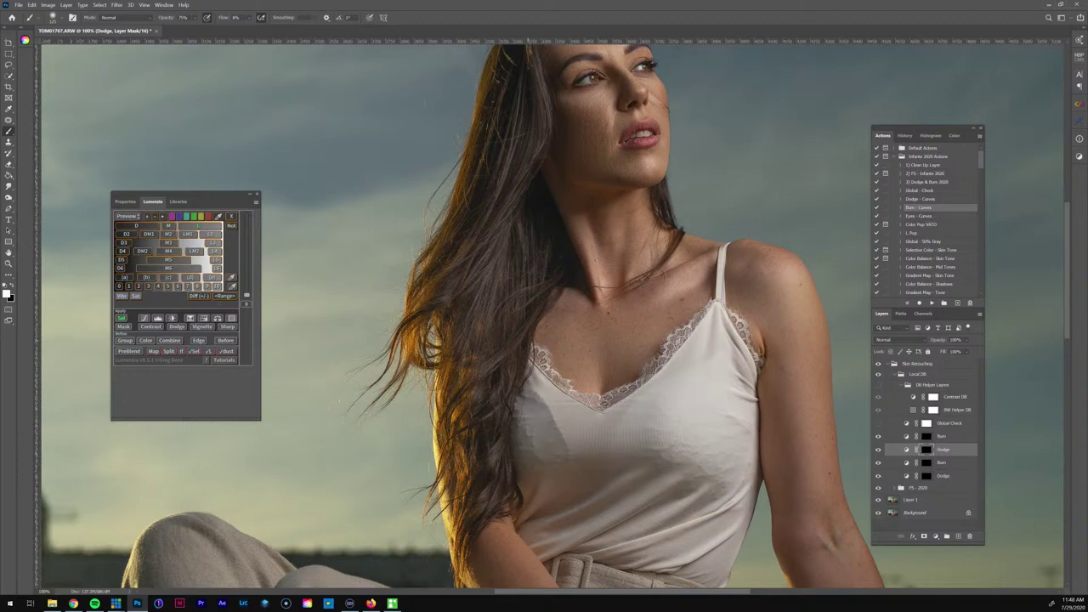
drag(559, 193, 492, 338)
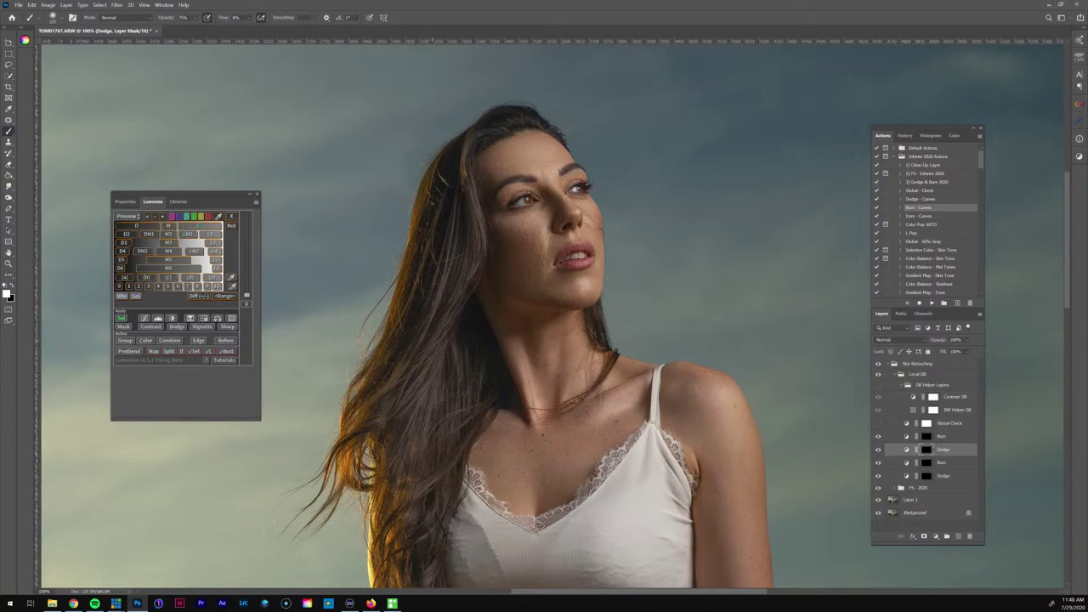
Compare the hair and upper body with and without the upper Dodge layer, including at close range
click(879, 449)
click(879, 449)
key(z)
click(416, 334)
drag(837, 456, 836, 526)
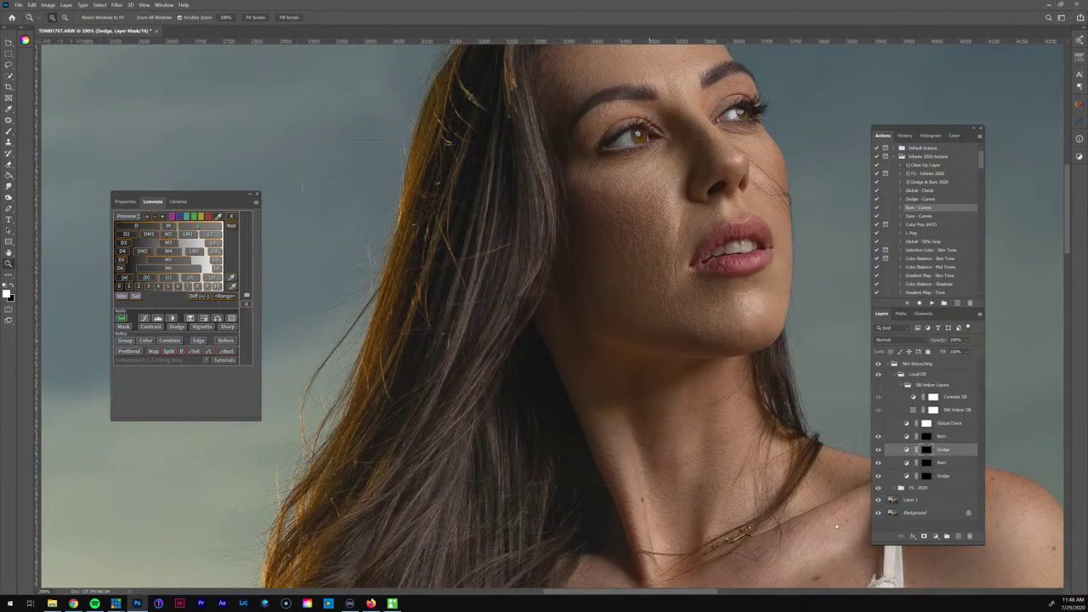
click(879, 449)
click(879, 448)
Load the D3 shadow selection in Lumenzia and burn the trousers, top and face shadows on the upper Burn layer's mask
key(ctrl+0)
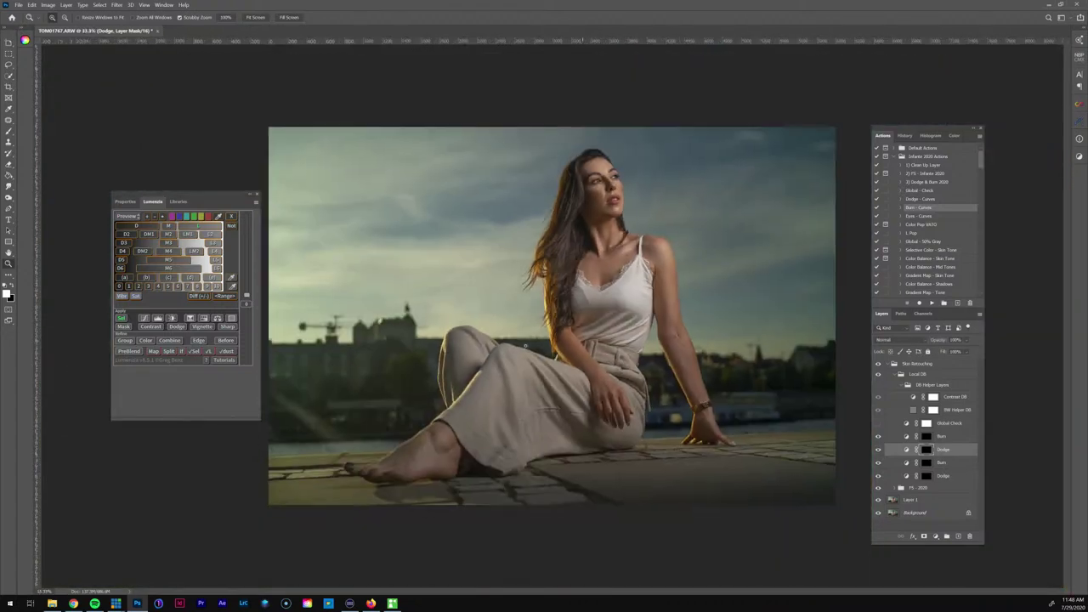
click(124, 243)
click(952, 436)
key(b)
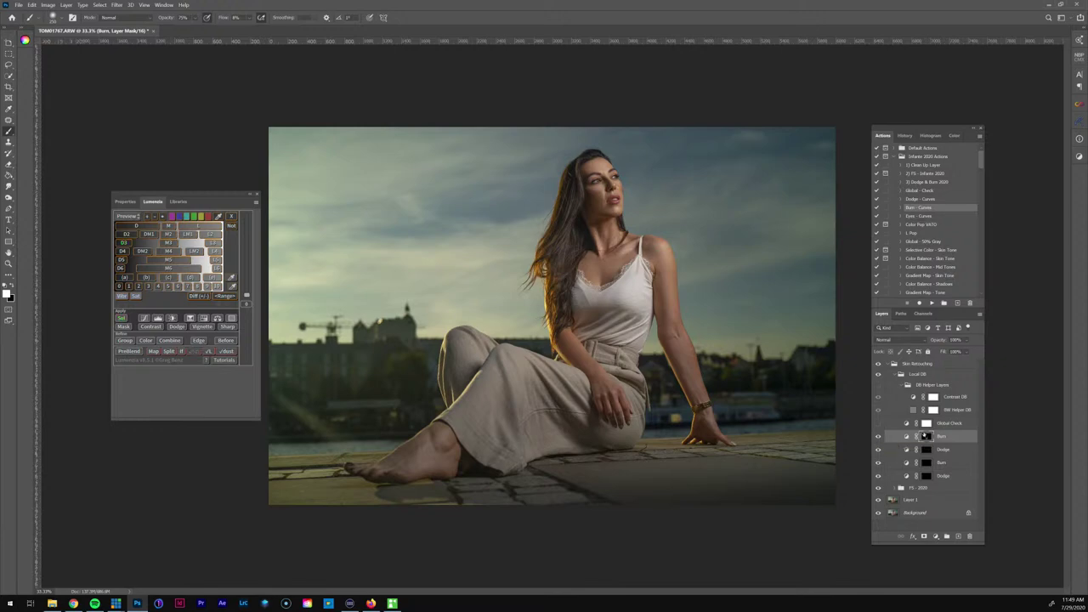
Inspect the upper Burn layer's mask on its own and compare the photo with and without that layer
alt+click(925, 436)
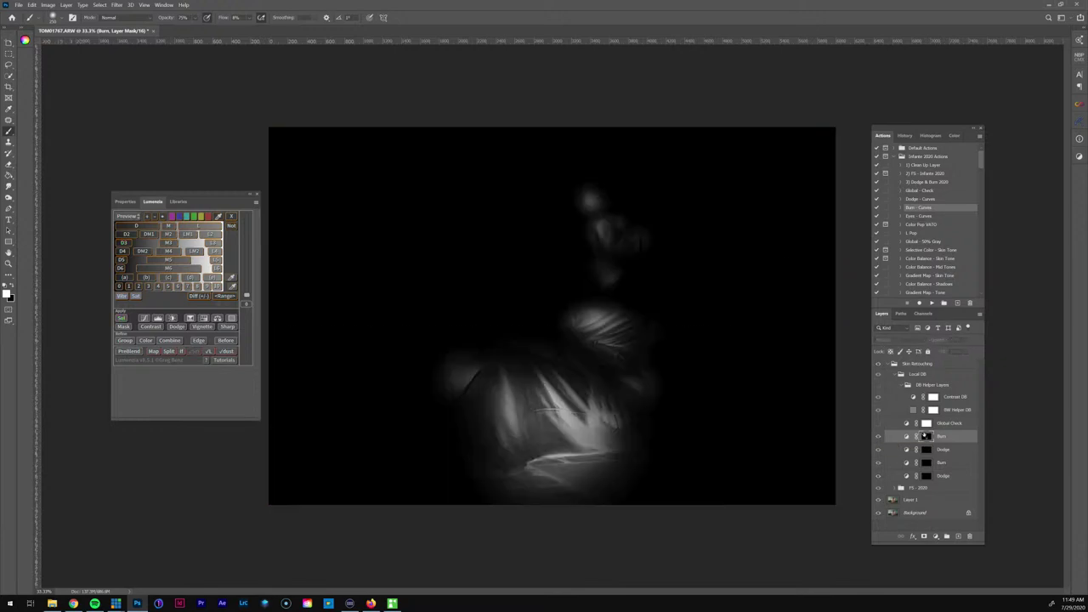
alt+click(925, 436)
click(879, 436)
click(879, 436)
click(879, 436)
click(879, 436)
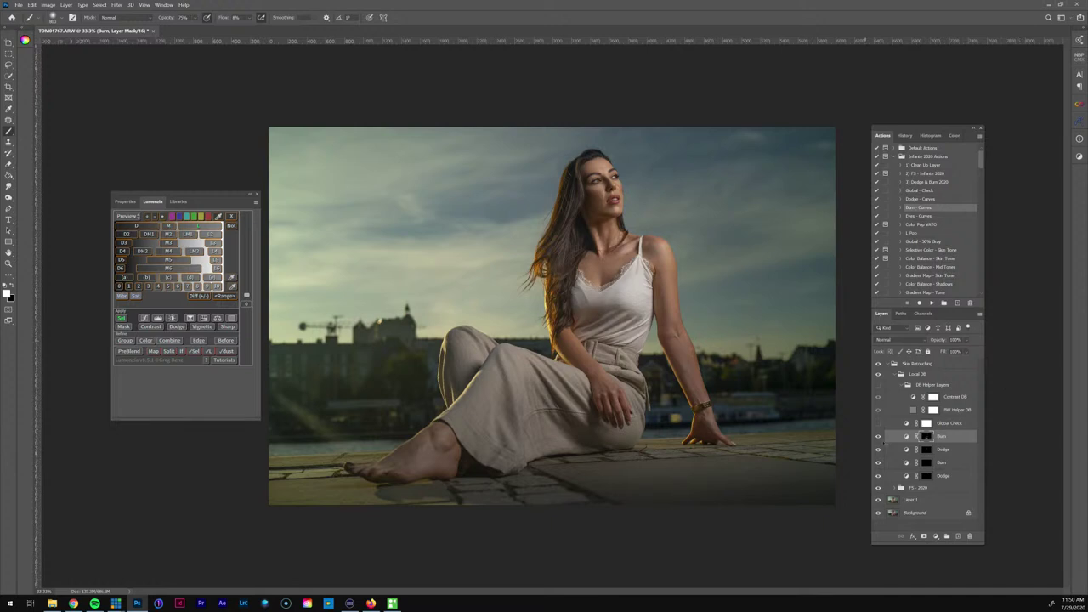
click(878, 436)
click(878, 436)
Collapse the Skin Retouching group and compare the photo with and without the whole group
click(887, 364)
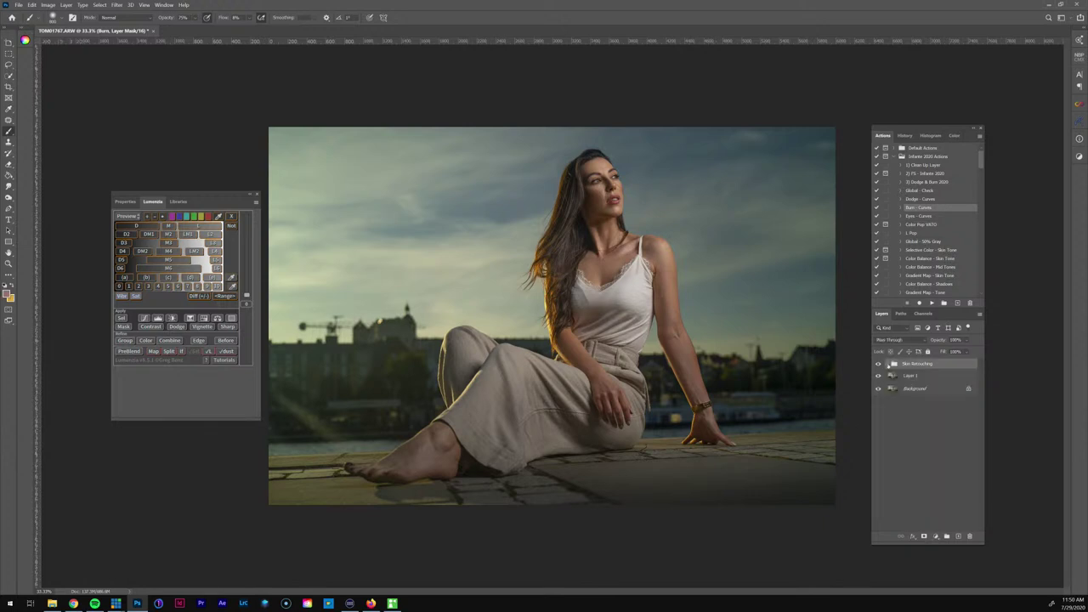
click(879, 364)
click(878, 364)
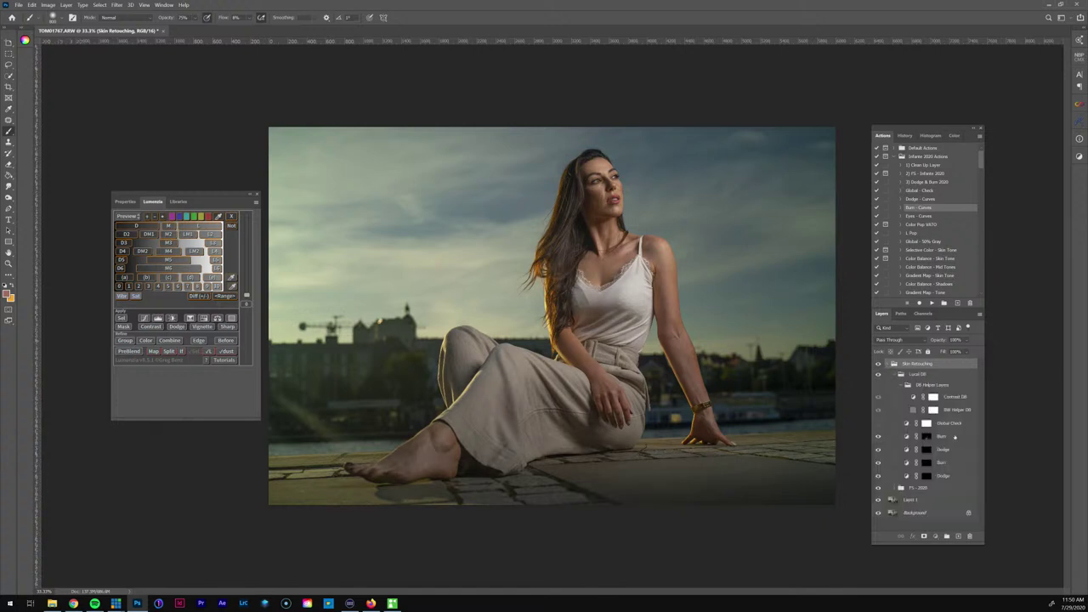
Add an Eyes curves layer above the upper Burn layer with the Eyes - Curves action and frame the eyes at close range
click(955, 436)
click(929, 216)
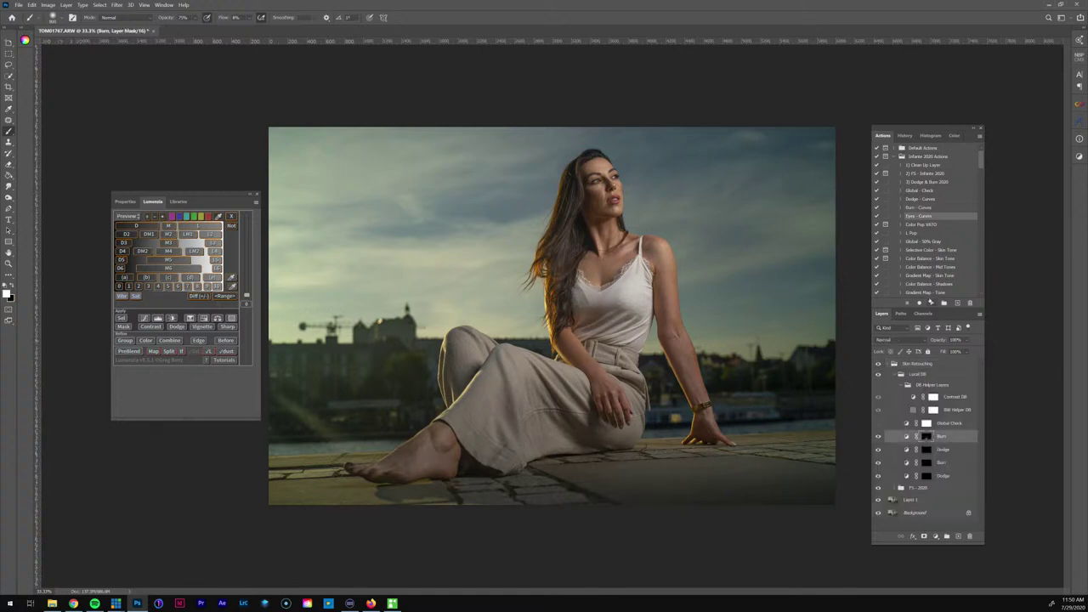
click(932, 303)
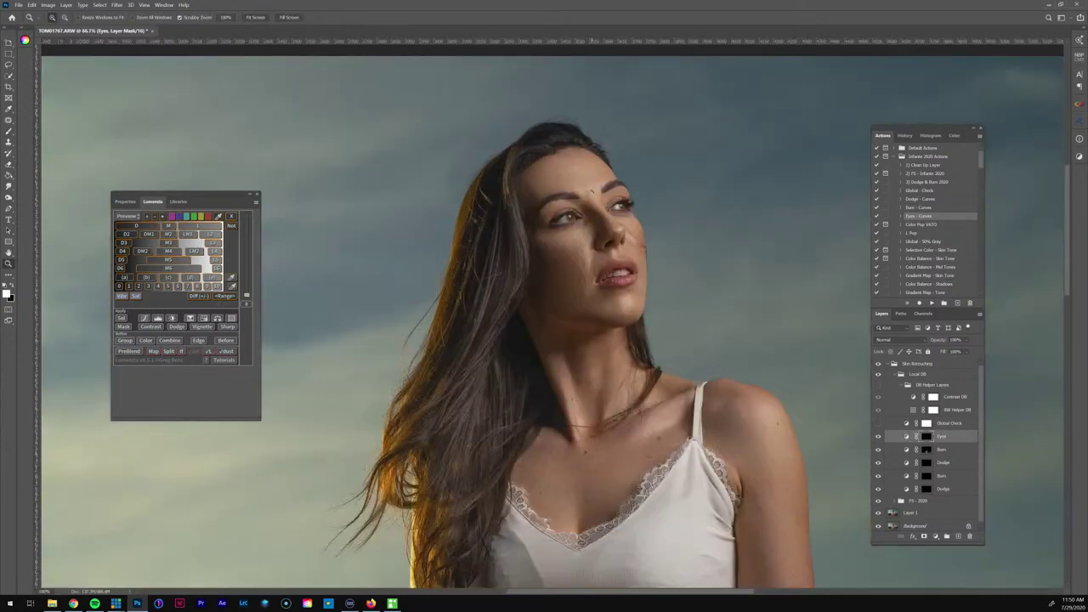
drag(593, 191, 978, 192)
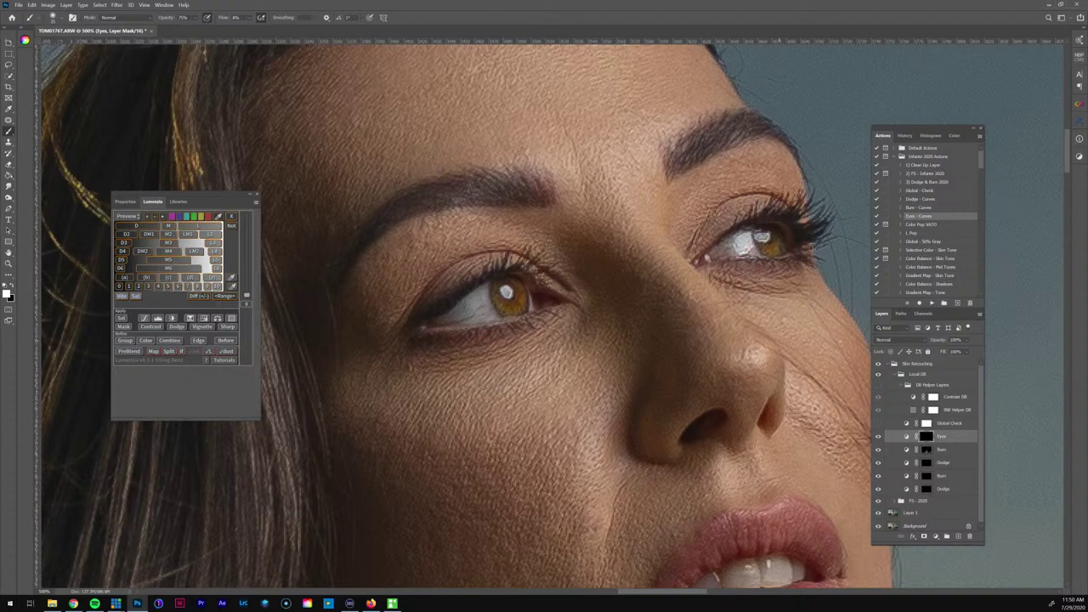
Return to the full photo and collapse the Skin Retouching group
key(ctrl+minus)
key(ctrl+minus)
key(ctrl+minus)
key(ctrl+minus)
key(ctrl+minus)
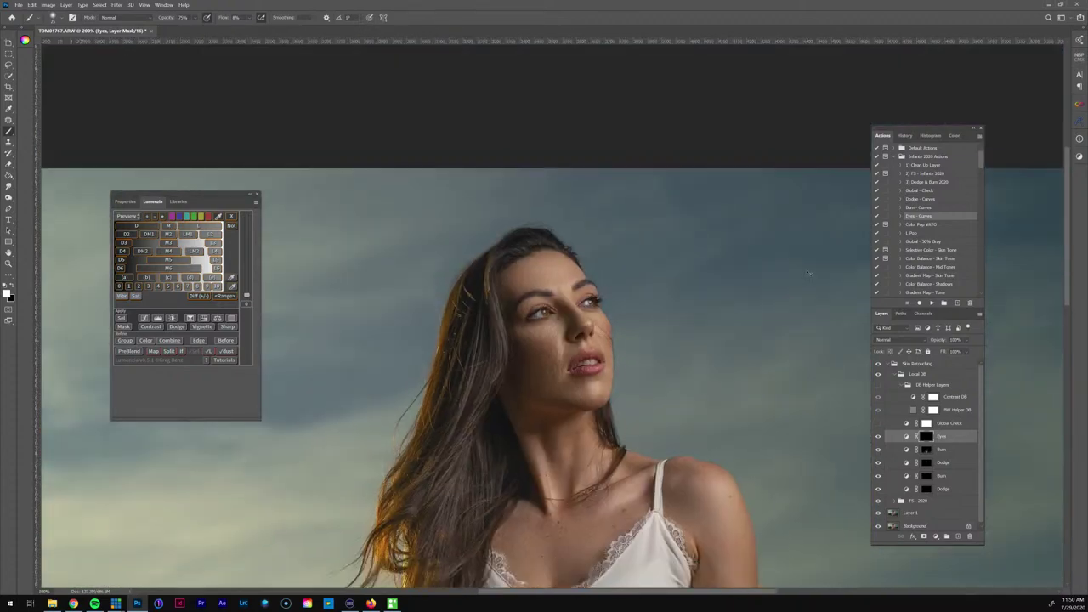
key(ctrl+minus)
key(ctrl+minus)
key(ctrl+minus)
key(ctrl+minus)
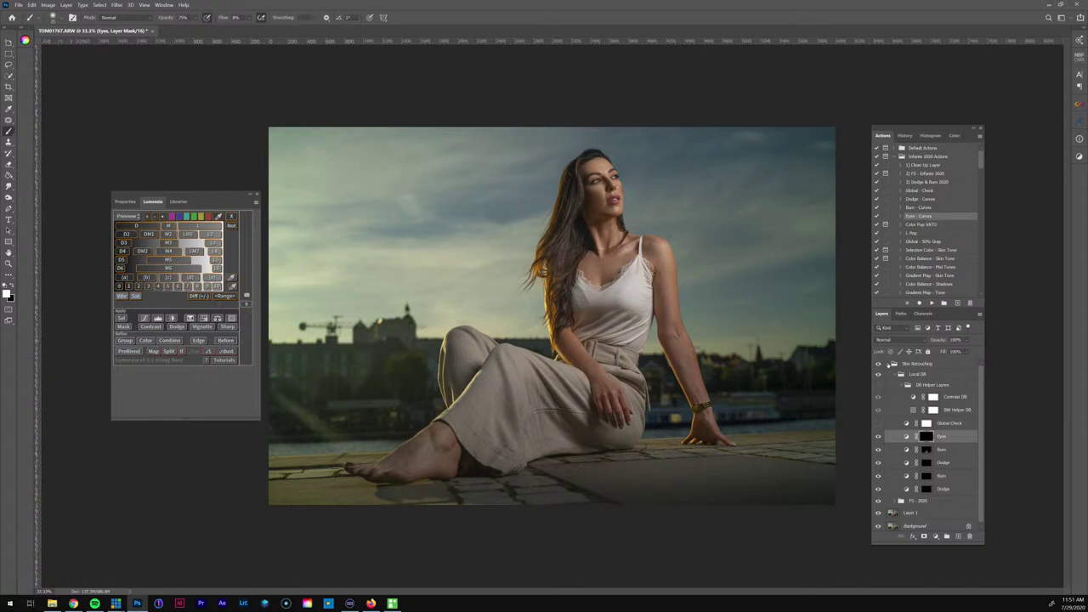
click(889, 364)
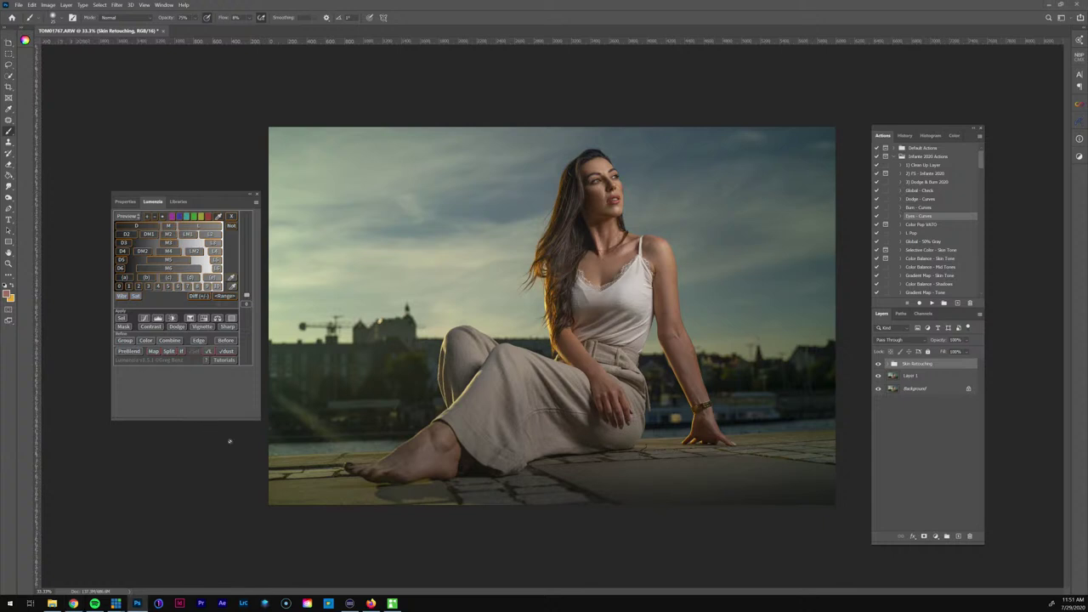
Compare the face at close range with and without the Skin Retouching group
key(z)
click(636, 181)
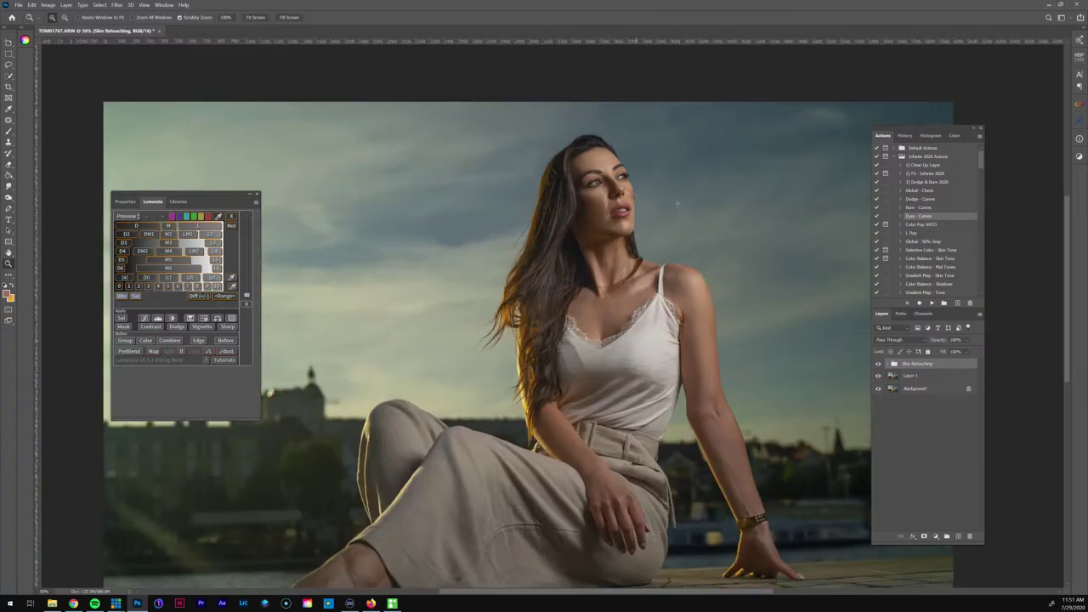
click(608, 170)
click(599, 153)
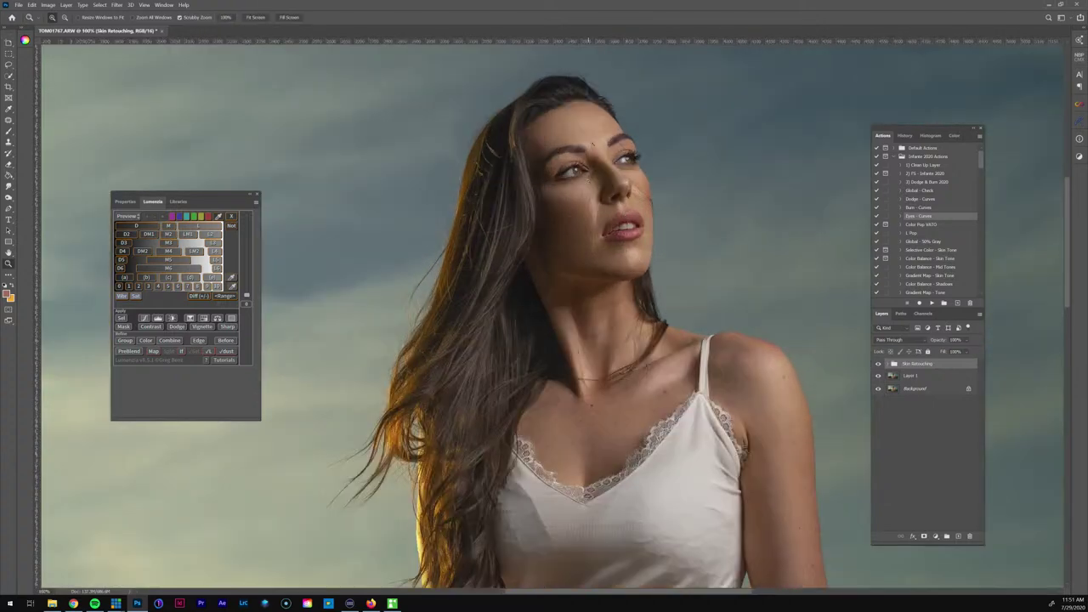
click(591, 138)
drag(592, 138, 582, 246)
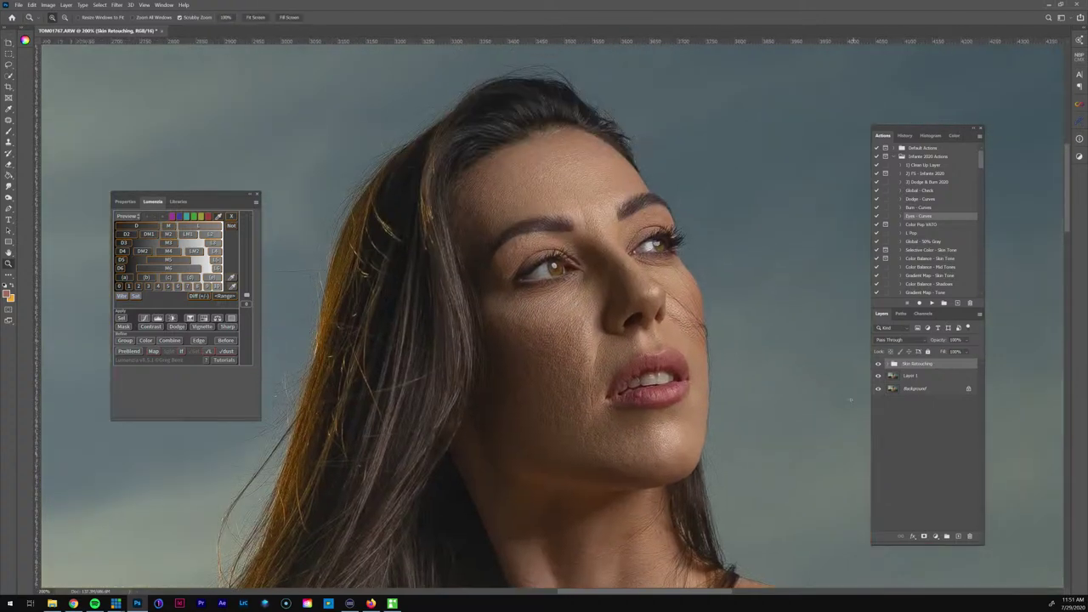
click(879, 364)
click(879, 363)
click(879, 364)
click(879, 364)
Compare the eyes and skin texture even closer with and without the Skin Retouching group, then review the whole photo
click(585, 266)
click(586, 266)
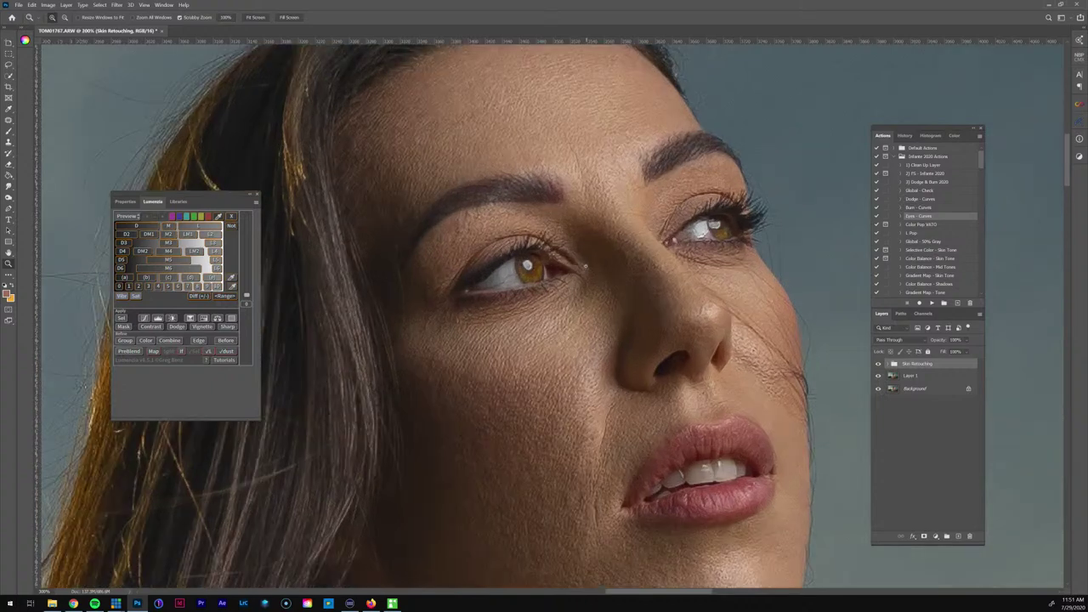
drag(607, 295, 595, 342)
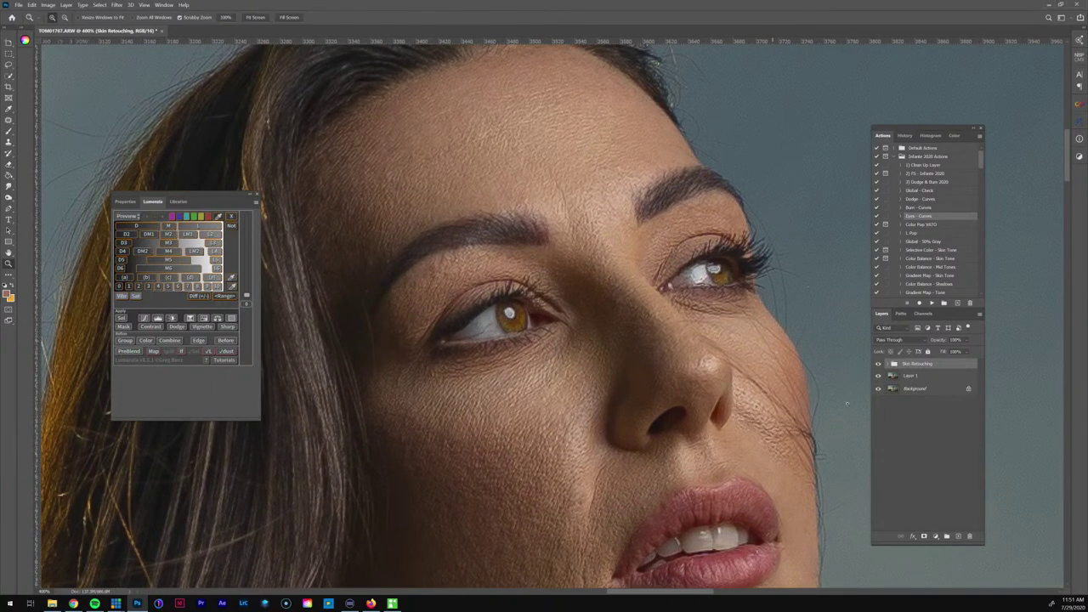
click(879, 364)
click(879, 363)
key(ctrl+minus)
key(ctrl+minus)
key(ctrl+minus)
key(ctrl+minus)
key(ctrl+minus)
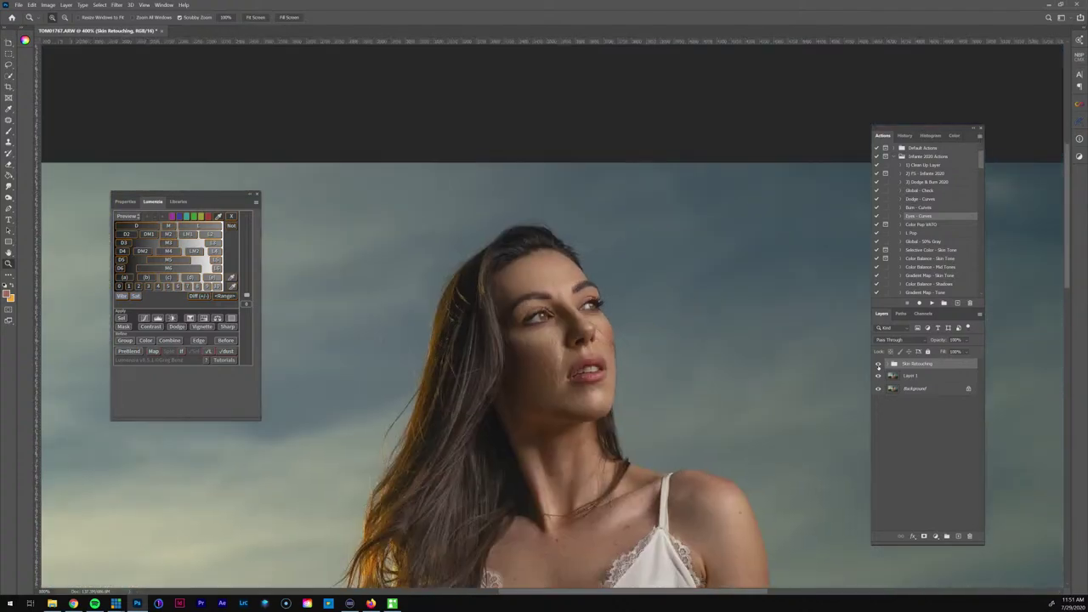
key(ctrl+minus)
key(ctrl+minus)
key(ctrl+plus)
key(ctrl+minus)
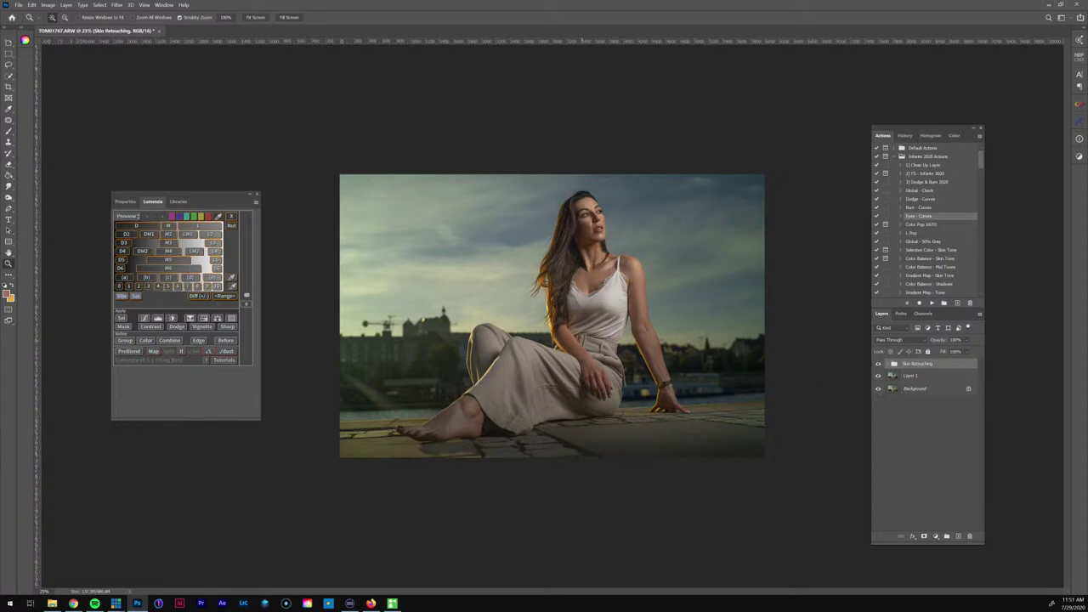
key(ctrl+plus)
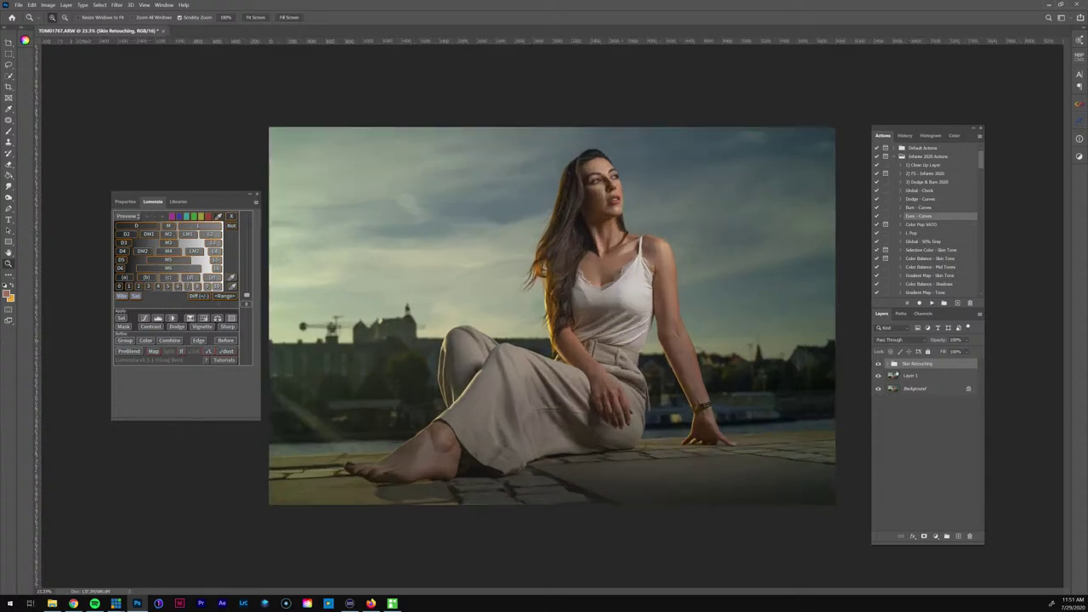
click(926, 225)
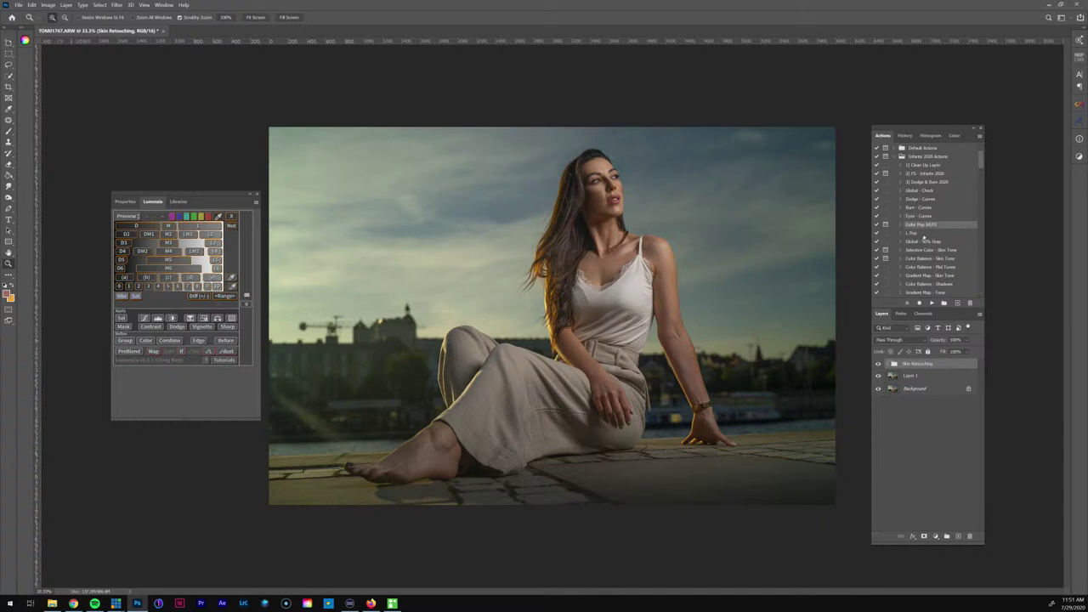
click(921, 234)
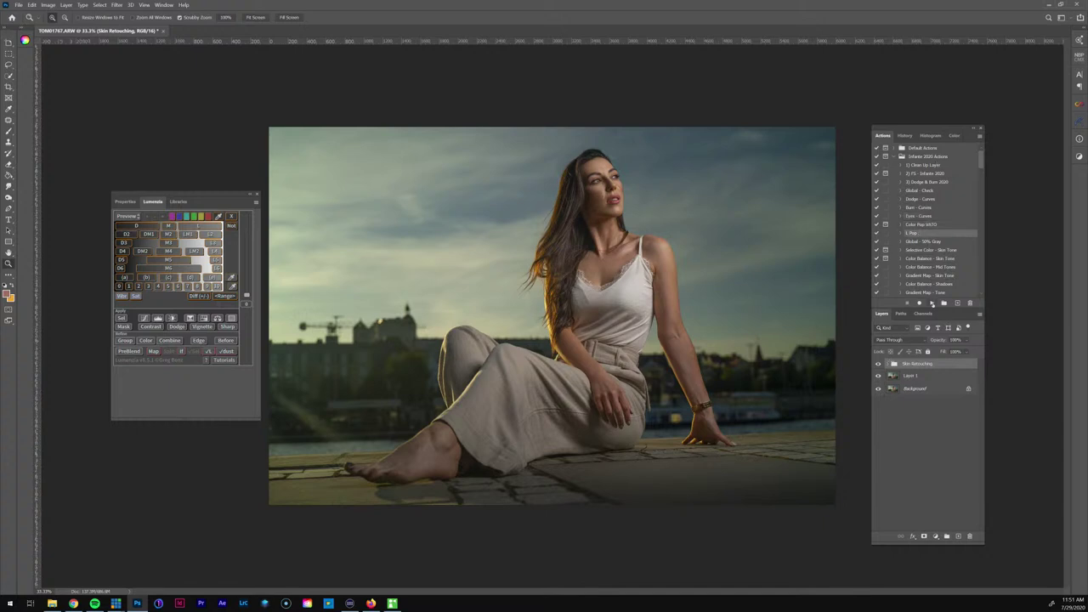
click(933, 303)
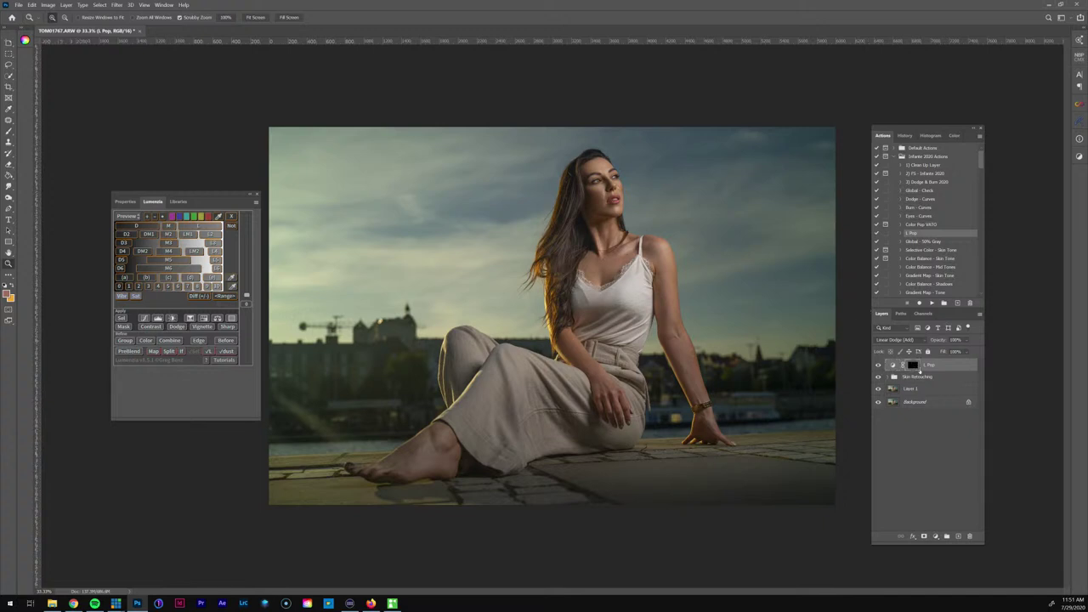
mouse_move(950, 370)
mouse_down()
mouse_move(931, 515)
mouse_move(969, 536)
mouse_up()
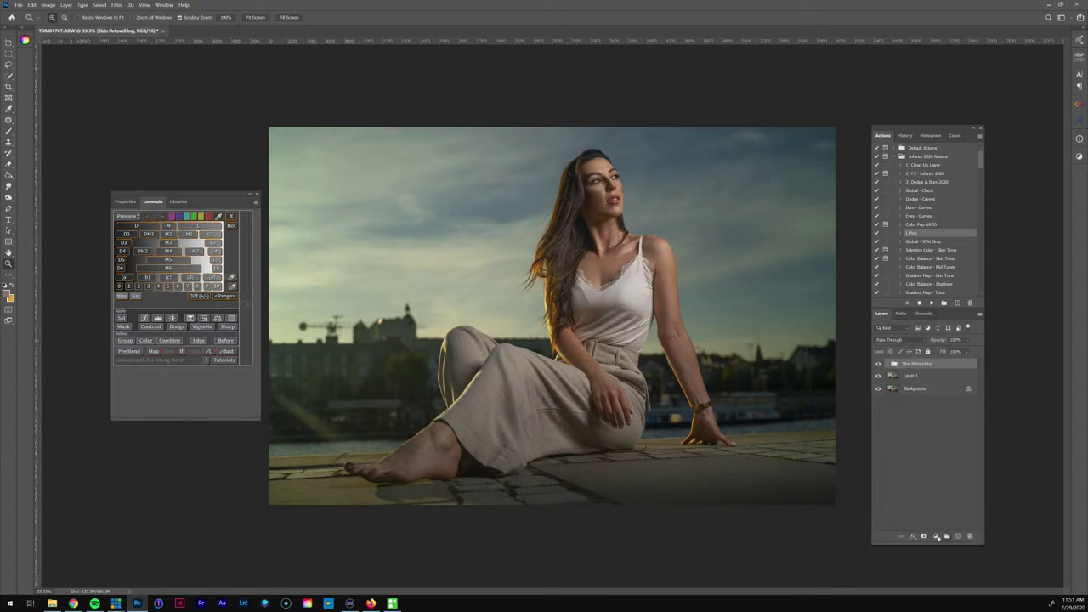
Add a Levels adjustment above the Skin Retouching group, restrict it to L2 highlights with Lumenzia's #under Blend-If mode, and preview the affected areas
click(937, 537)
click(948, 423)
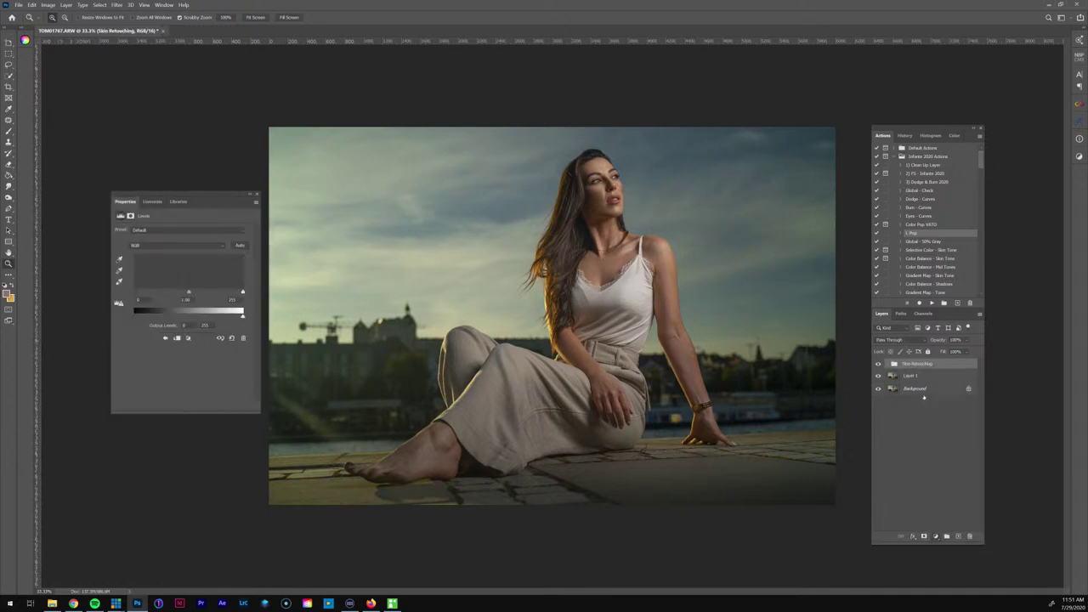
click(152, 201)
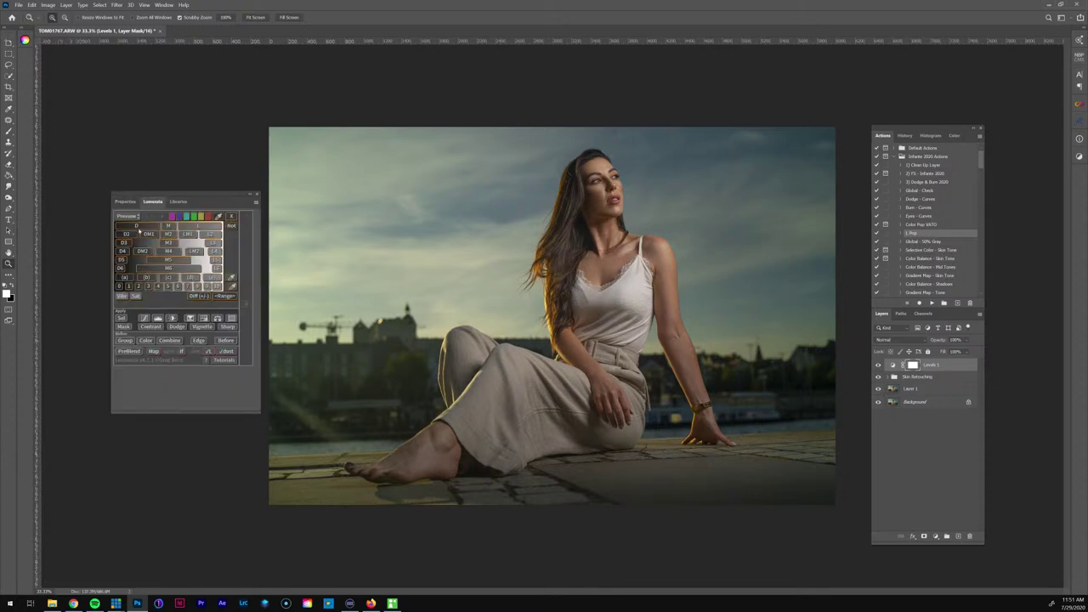
click(128, 216)
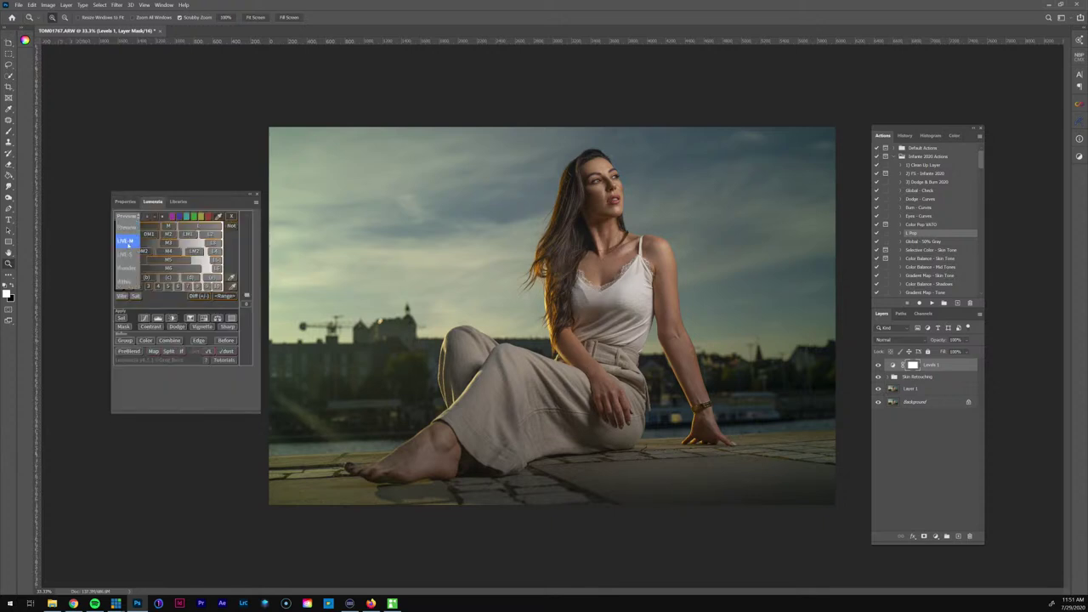
click(126, 268)
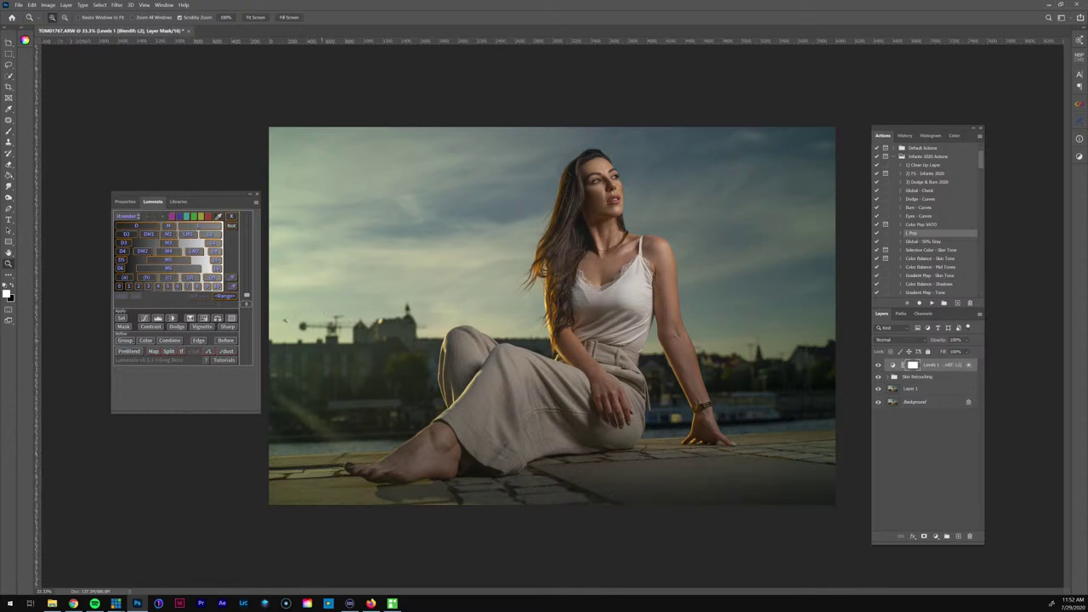
click(181, 351)
click(181, 351)
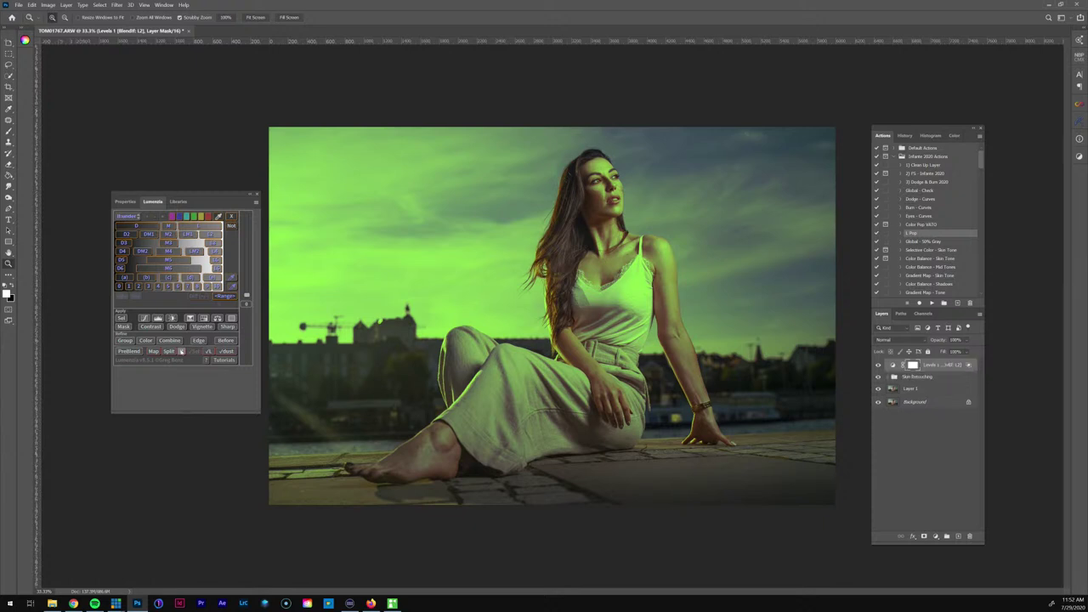
Brighten the highlights by setting the Levels layer's white input level to 235
click(126, 202)
mouse_move(242, 292)
mouse_down()
mouse_move(232, 292)
mouse_move(252, 292)
mouse_move(229, 293)
mouse_up()
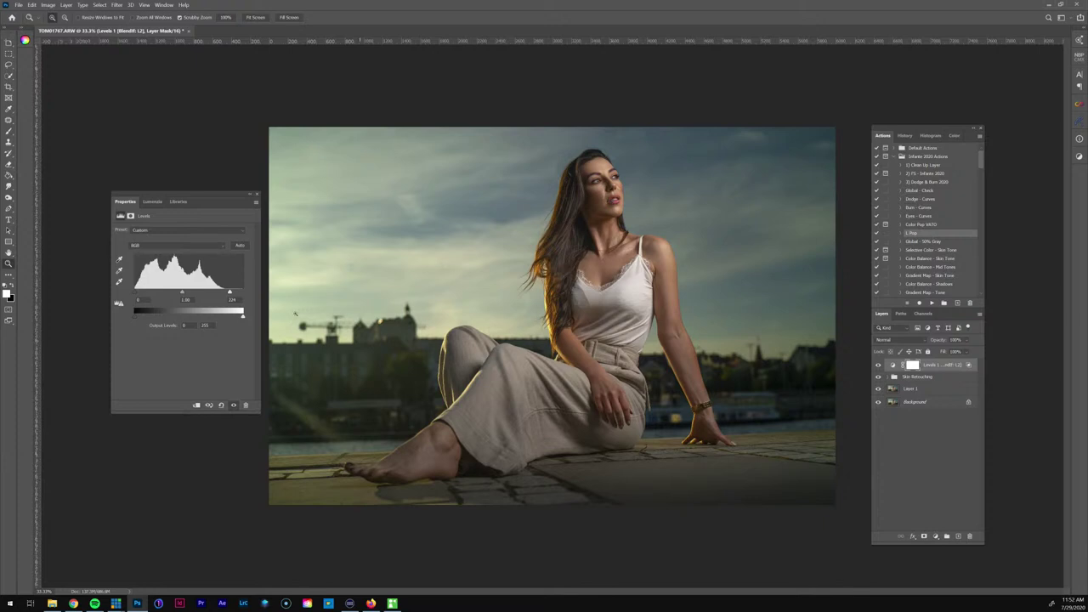
mouse_move(232, 292)
mouse_down()
mouse_move(245, 293)
mouse_move(235, 294)
mouse_up()
Compare the upper body with and without the Levels layer and review the whole photo
click(618, 175)
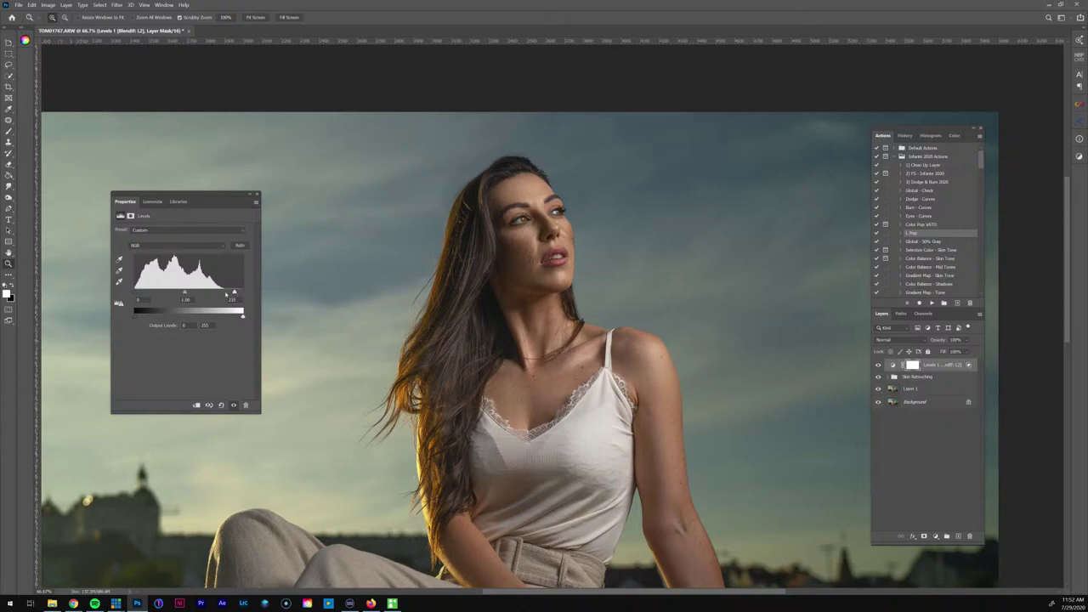
click(878, 365)
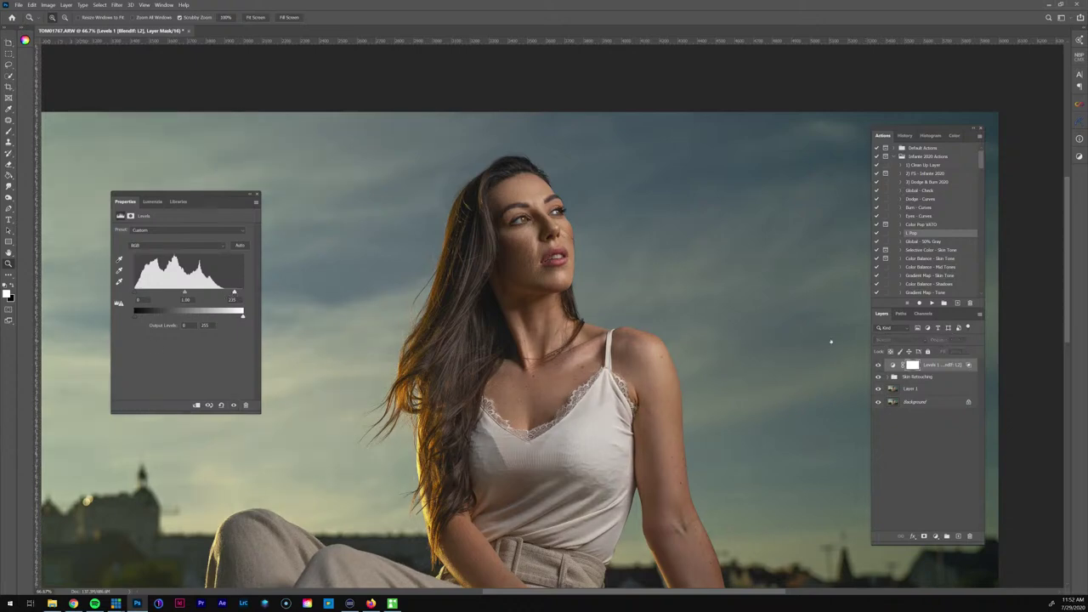
click(878, 365)
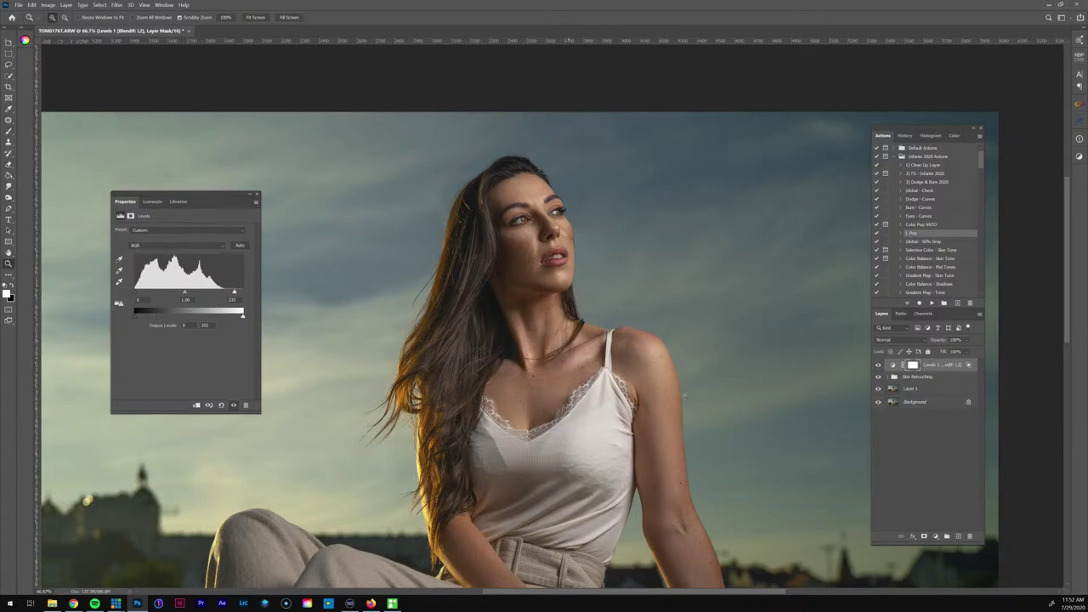
key(ctrl+minus)
key(ctrl+minus)
key(ctrl+minus)
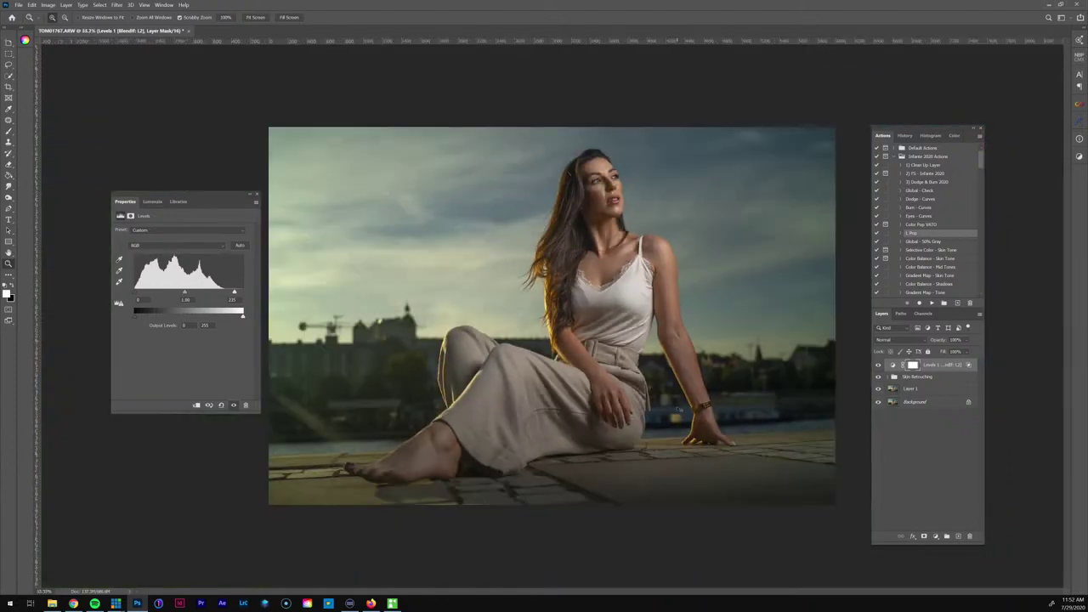
key(ctrl+plus)
key(ctrl+minus)
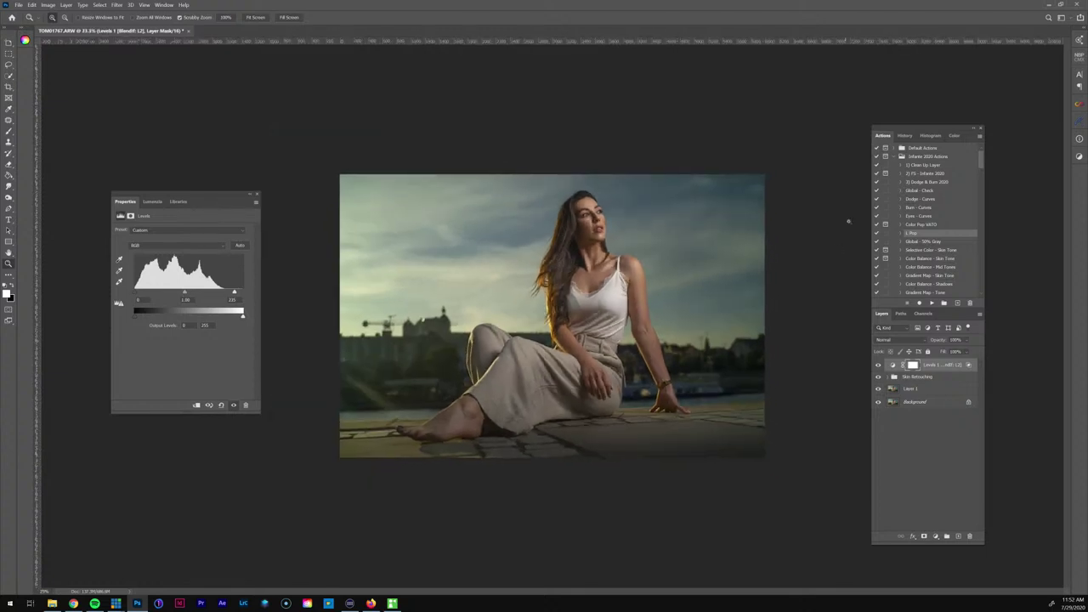
Add a Selective Color layer with the Selective Color - Skin Tone action and move its settings closer to the photo
scroll(941, 258, down, 1)
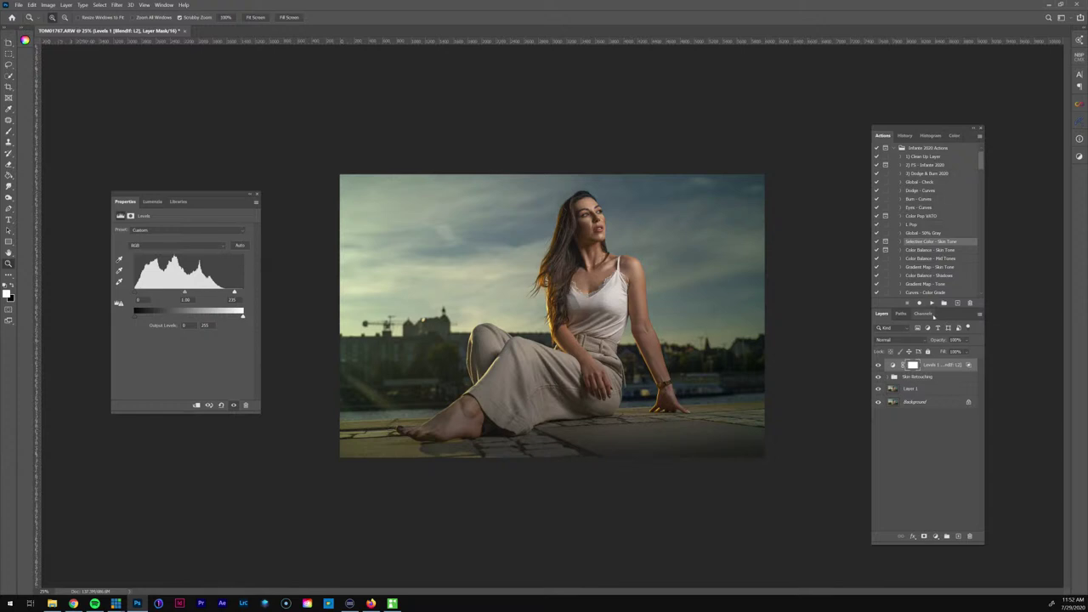
click(933, 304)
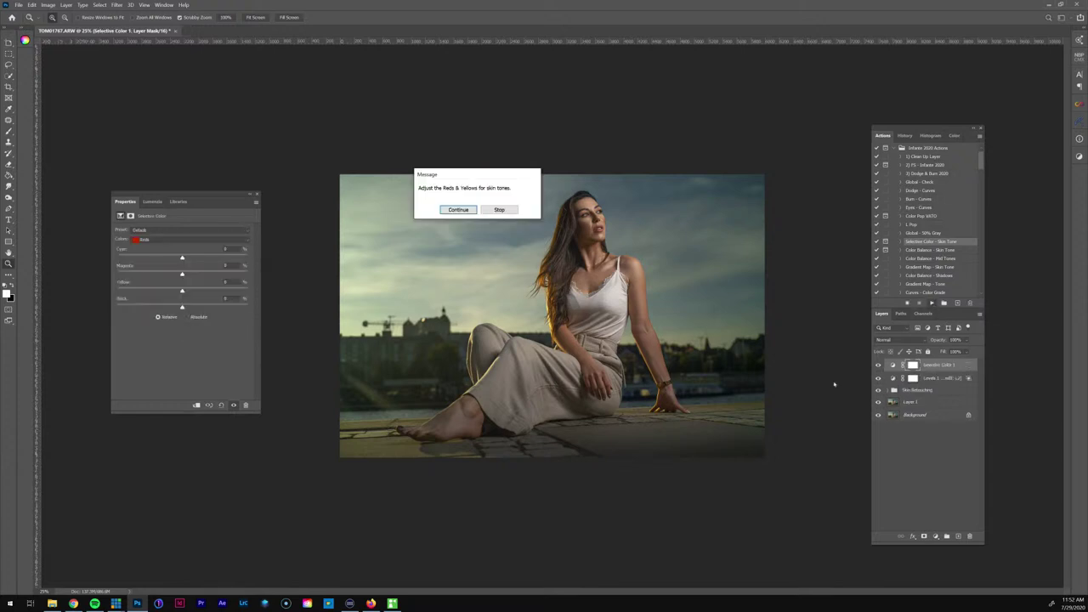
key(Return)
drag(214, 196, 277, 196)
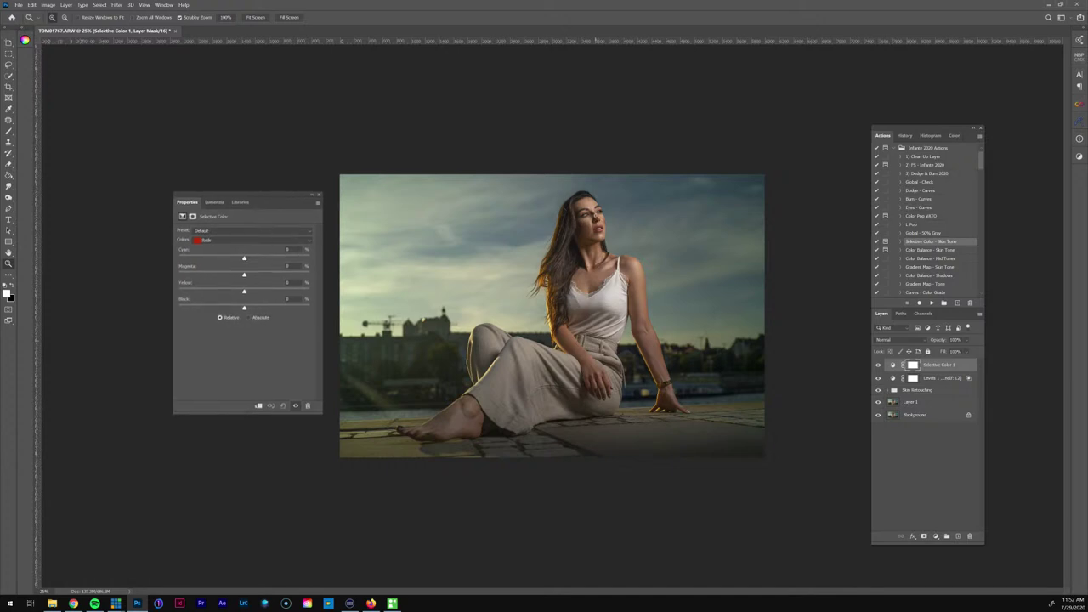
For the skin's Reds in the Selective Color layer, lower cyan slightly, set magenta to +2 and raise yellow slightly
click(599, 216)
click(628, 226)
drag(618, 220, 585, 253)
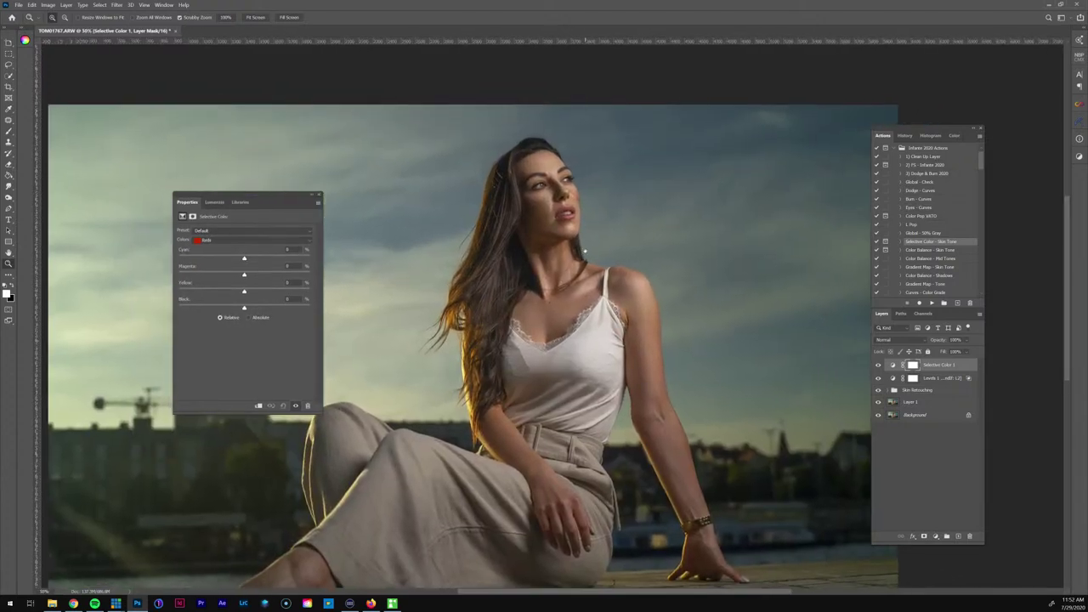
mouse_move(244, 258)
mouse_down()
mouse_move(253, 257)
mouse_move(241, 259)
mouse_up()
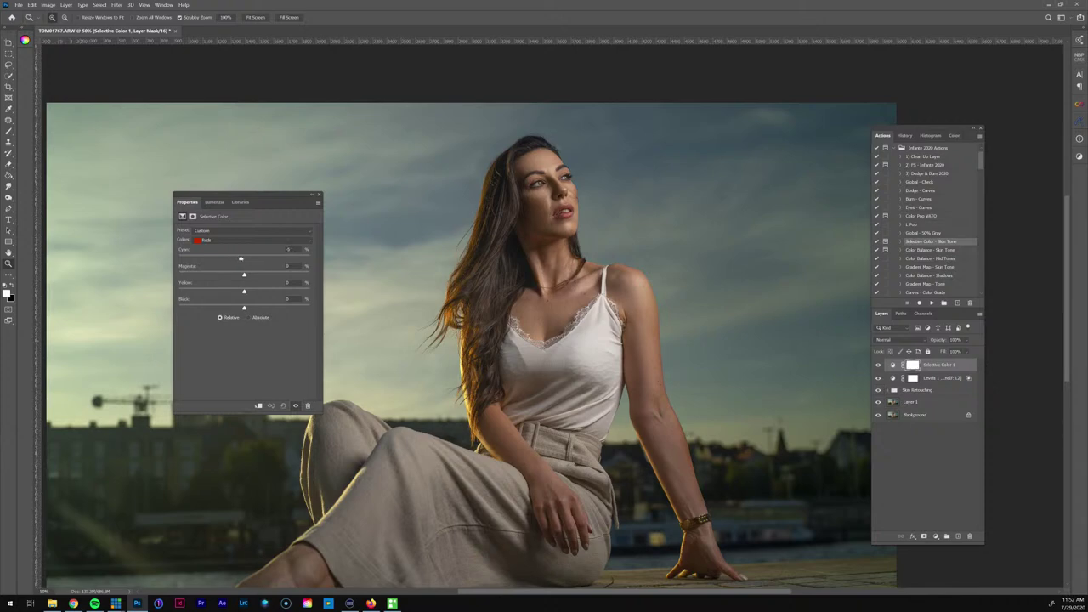
drag(244, 276, 245, 276)
drag(244, 292, 244, 292)
Fine-tune the cyan, magenta, yellow and black amounts of the Yellows, comparing the skin with and without the Selective Color layer
click(248, 242)
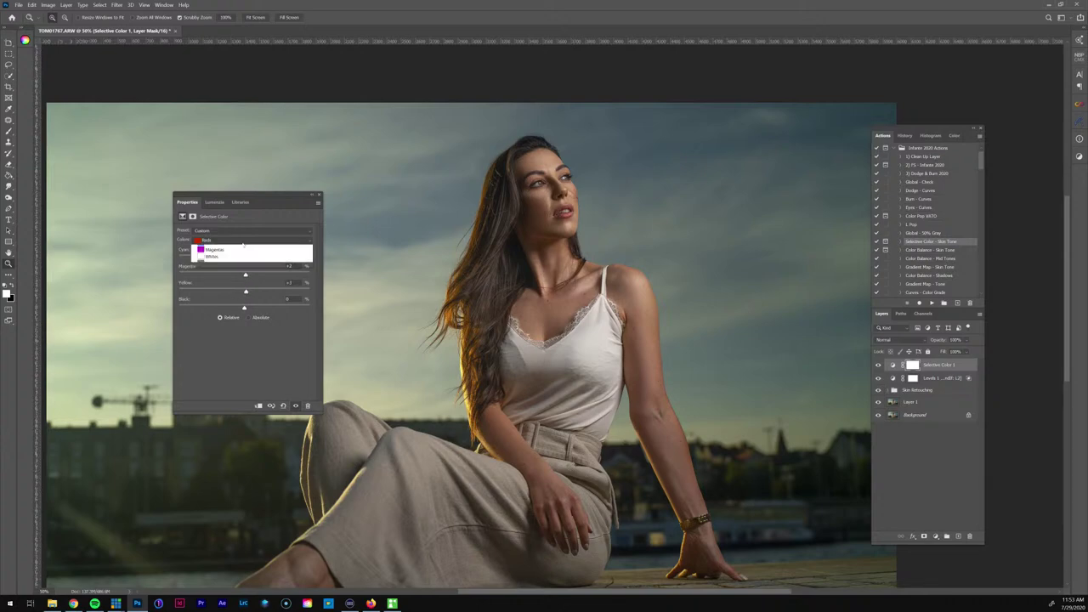
click(246, 253)
drag(244, 260, 243, 260)
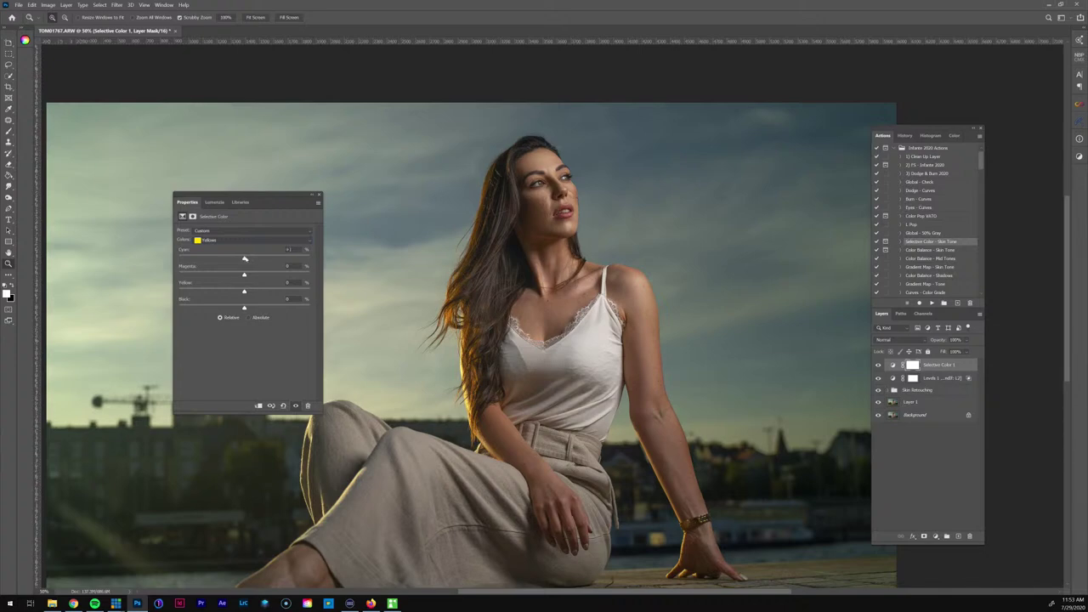
drag(244, 274, 247, 274)
drag(245, 291, 246, 291)
click(878, 364)
click(879, 364)
click(879, 366)
click(879, 365)
drag(244, 309, 249, 316)
Set the Reds' black amount to +2 and compare the whole photo with and without the skin tone adjustment
click(253, 243)
click(213, 232)
mouse_move(247, 307)
mouse_down()
mouse_move(261, 308)
mouse_move(245, 308)
mouse_up()
click(878, 365)
click(295, 406)
key(ctrl+minus)
key(ctrl+minus)
key(ctrl+minus)
key(ctrl+plus)
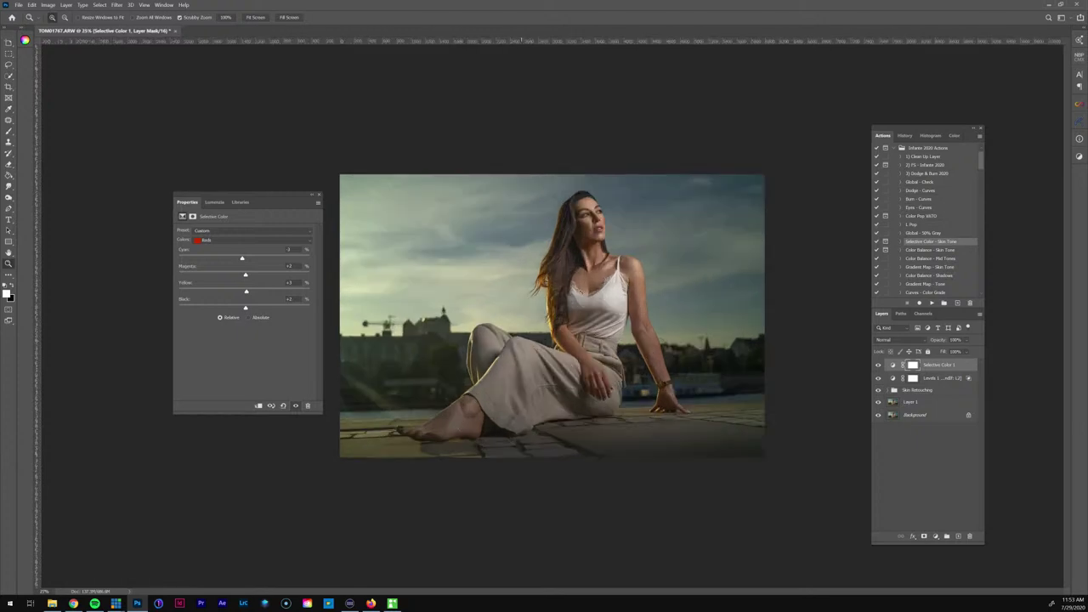
key(ctrl+plus)
key(ctrl+minus)
Add a second Selective Color layer named BG and rename the Selective Color layer below it Skin Tone
click(936, 536)
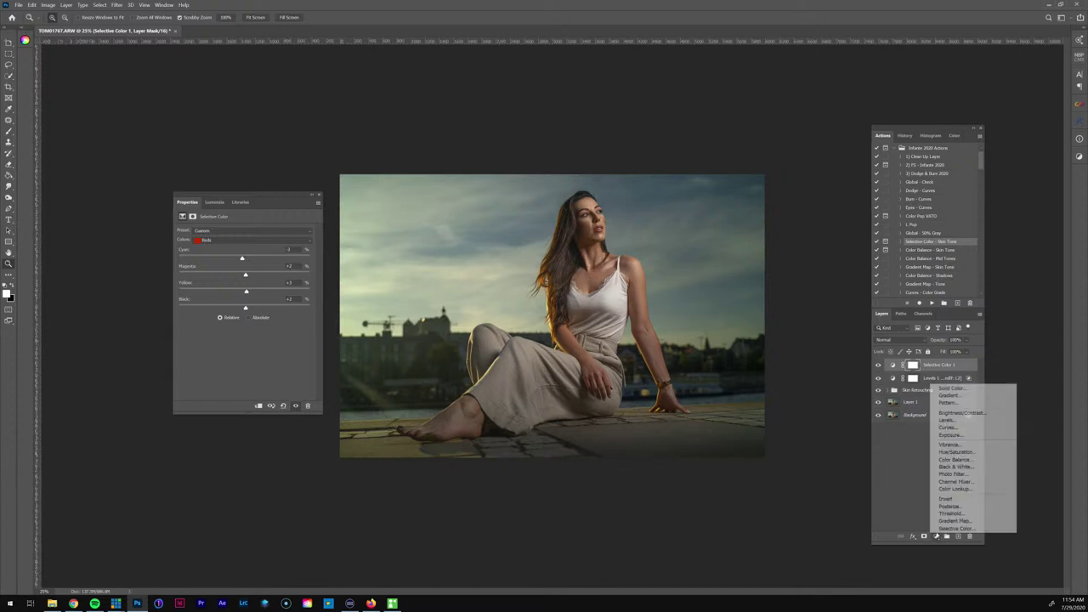
click(952, 520)
click(936, 377)
double_click(936, 376)
text(Skin Tone)
key(Return)
double_click(939, 366)
text(BG)
key(Return)
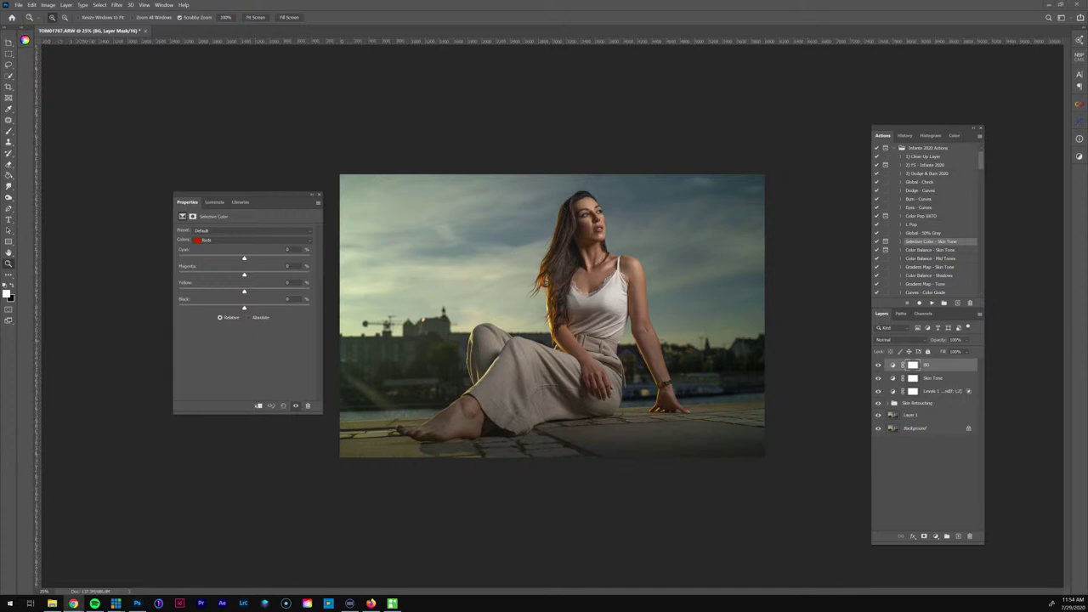
Darken the Blues in the BG layer by increasing their black amount, testing stronger and weaker values
click(278, 238)
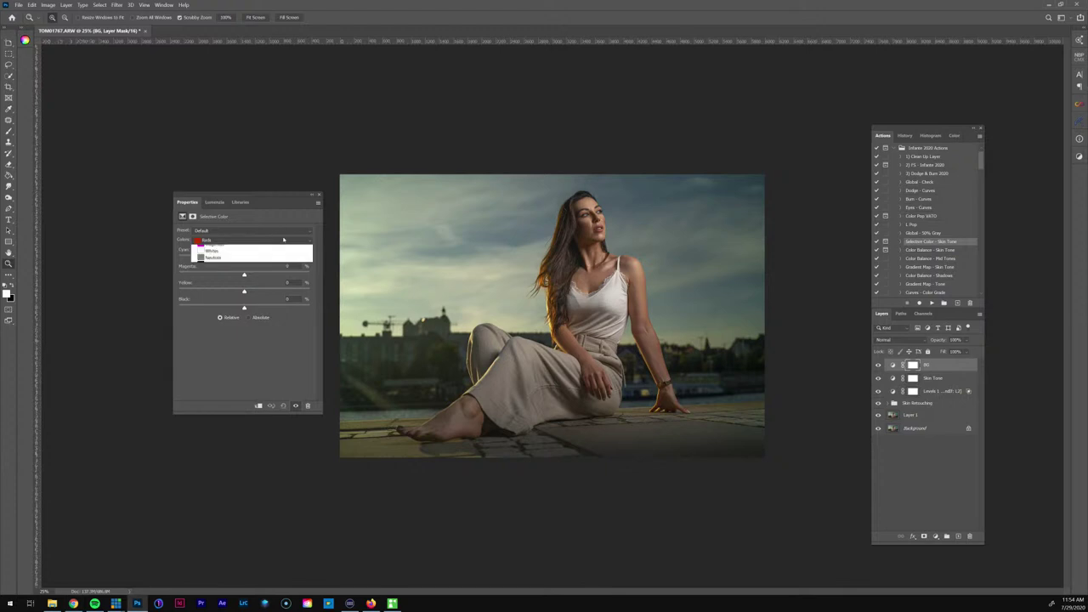
click(255, 283)
drag(244, 308, 287, 306)
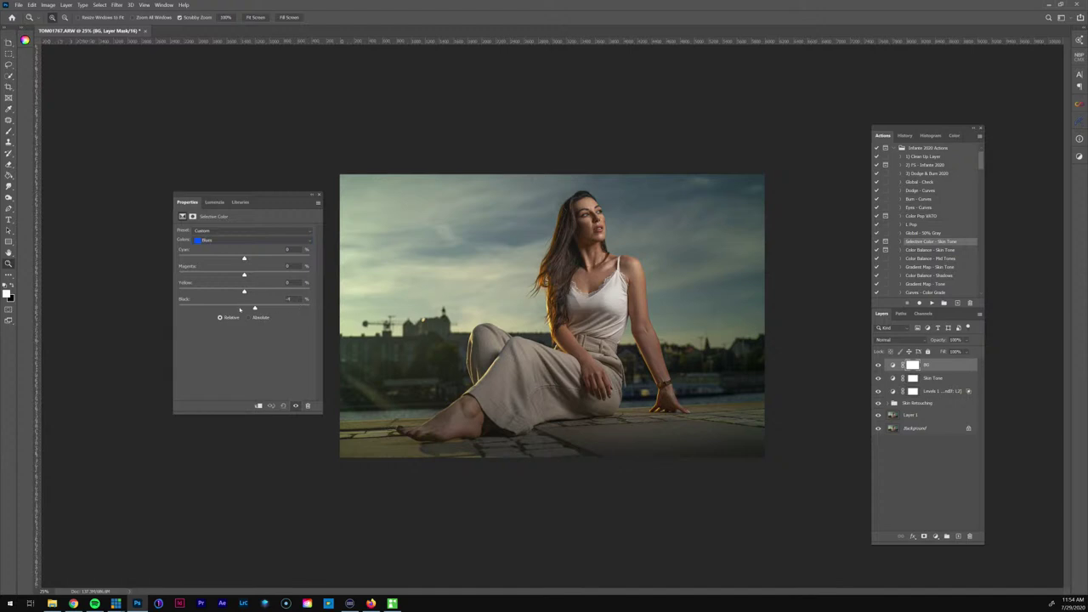
drag(324, 301, 256, 307)
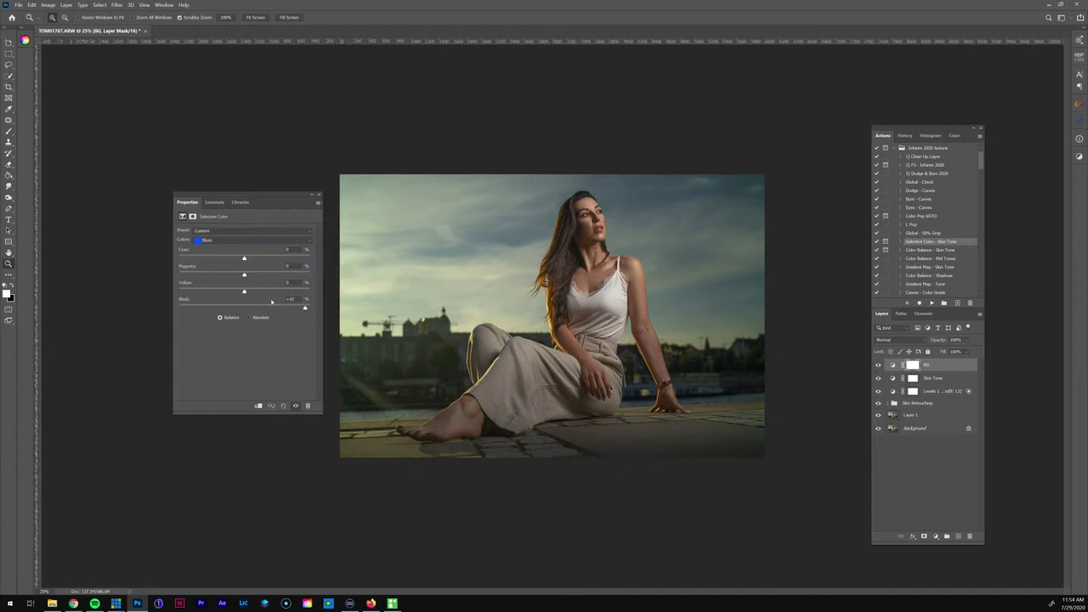
click(100, 4)
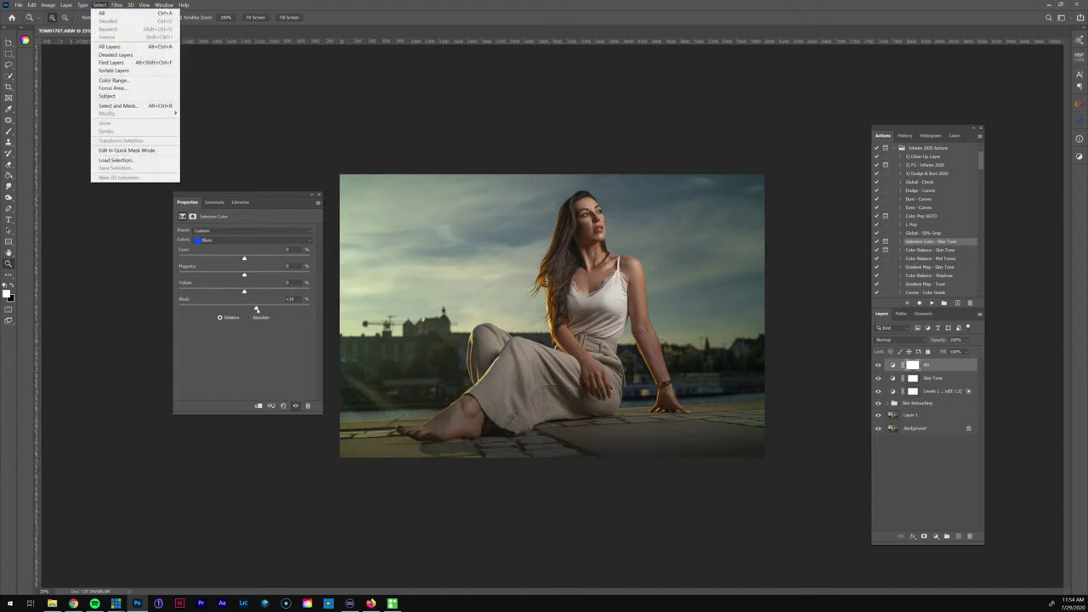
key(Escape)
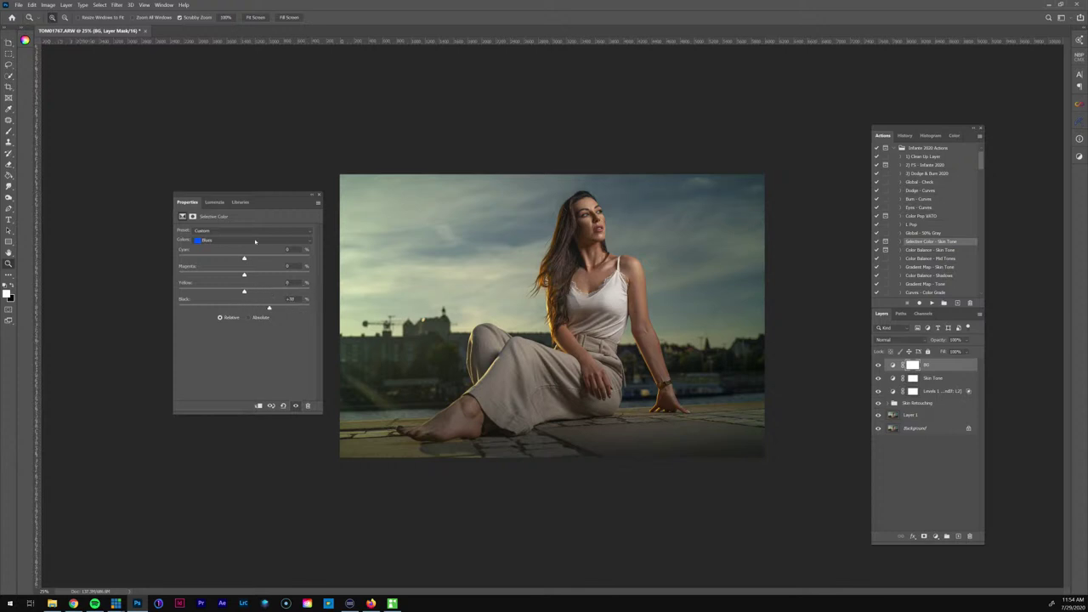
For the BG layer's Cyans, set black to +54, cyan to +29 and magenta to +9, and increase yellow slightly
click(255, 242)
click(228, 269)
drag(244, 308, 279, 306)
drag(227, 259, 207, 295)
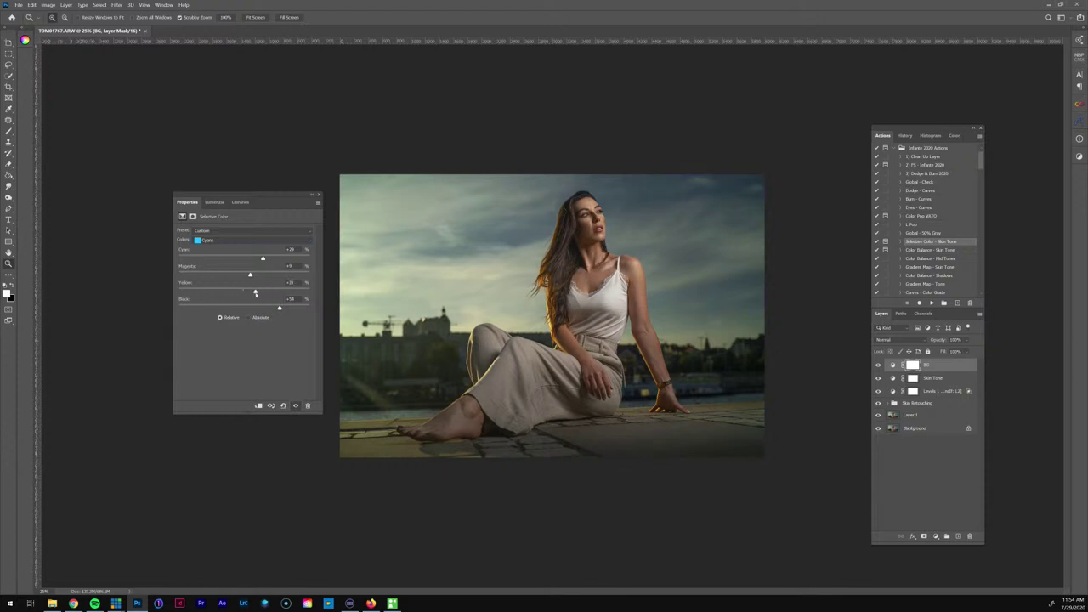
drag(245, 293, 251, 298)
For the BG layer's Neutrals, set black, yellow and magenta to +1 each and lower cyan slightly
click(283, 240)
click(259, 297)
drag(247, 308, 247, 275)
drag(242, 259, 244, 259)
Compare the photo with and without the BG layer, and the full edit against the original Background
click(878, 365)
click(878, 366)
click(878, 365)
click(878, 365)
alt+click(878, 428)
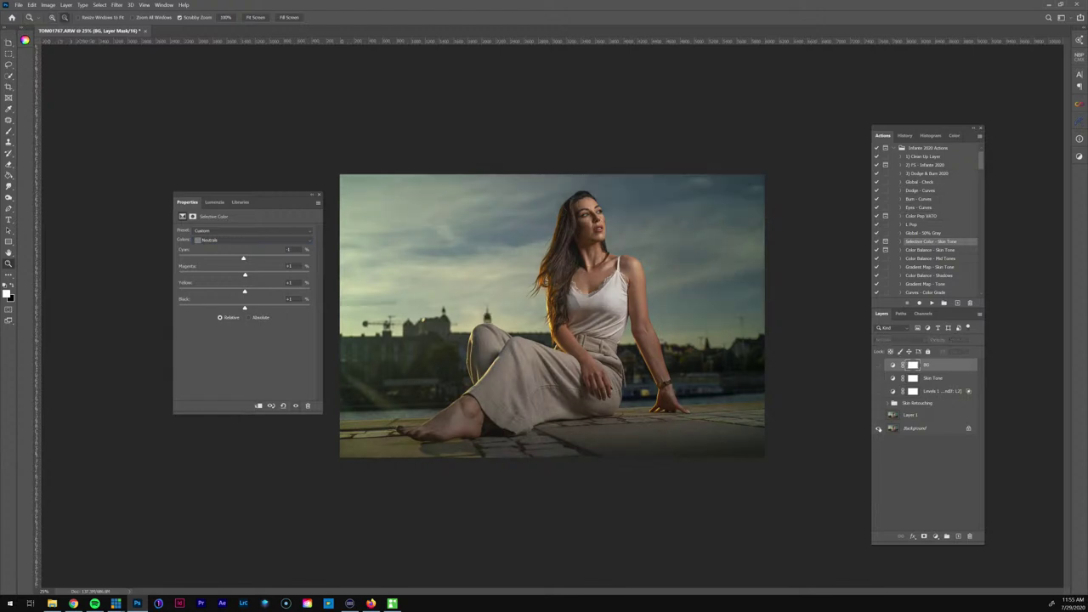
alt+click(878, 428)
alt+click(879, 428)
alt+click(878, 429)
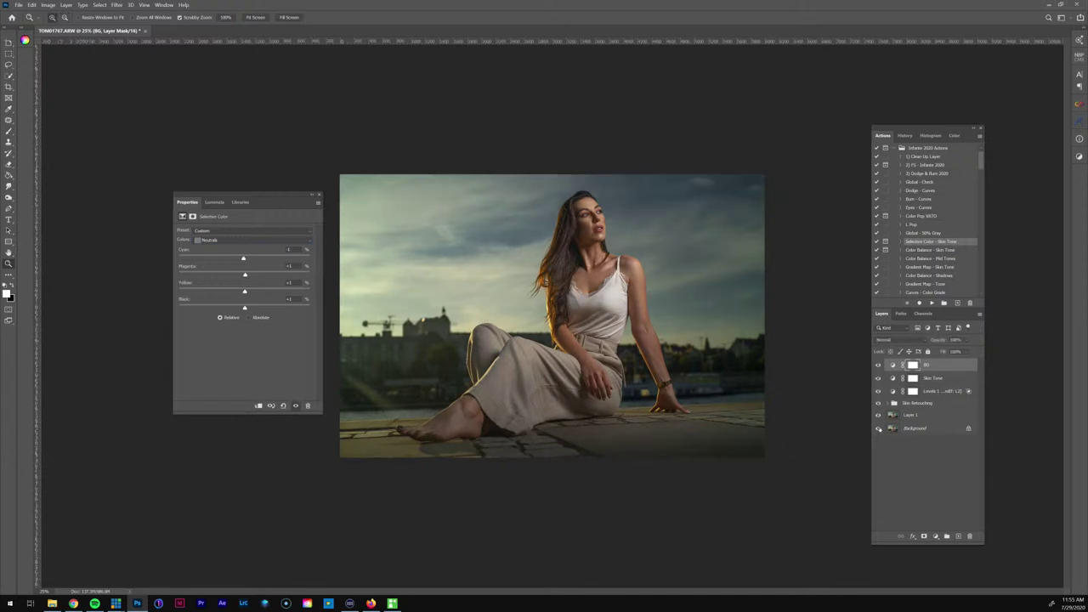
Run the Color Balance - Shadows action to add its masked Color Balance layer above BG
click(925, 251)
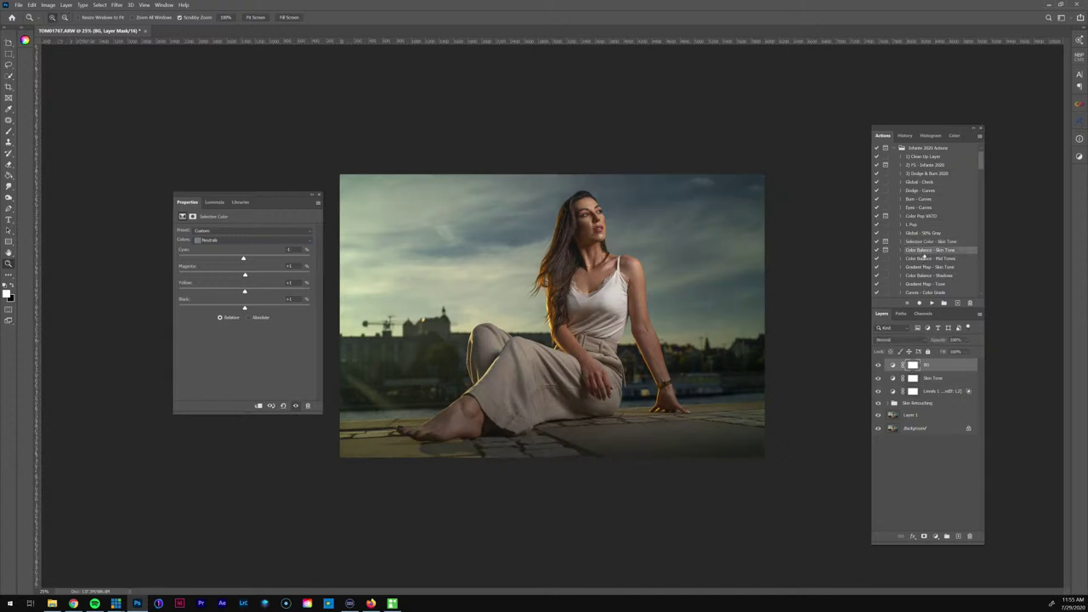
click(932, 258)
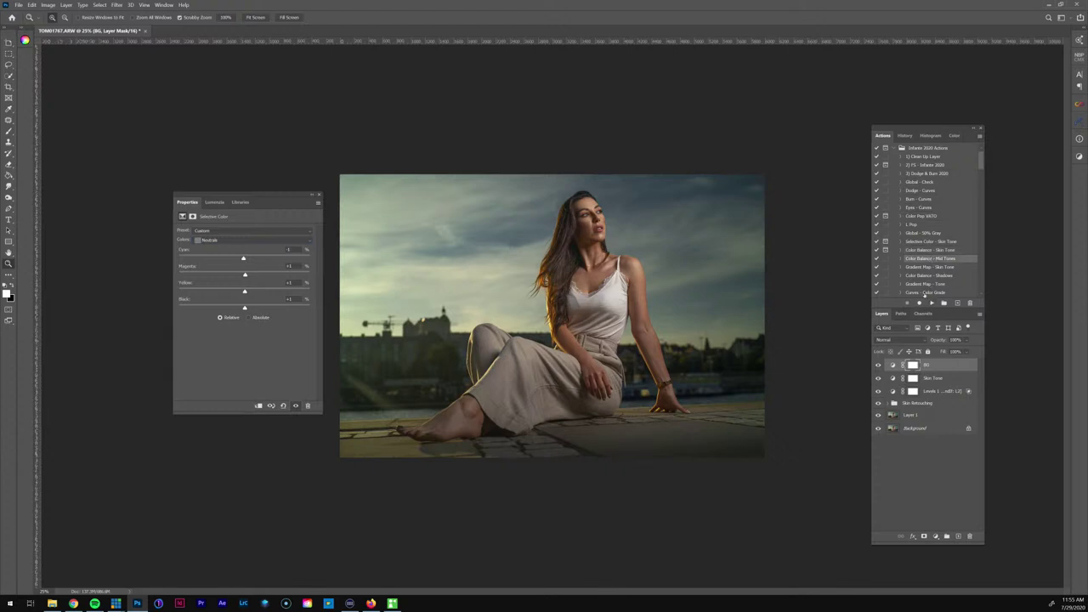
click(927, 275)
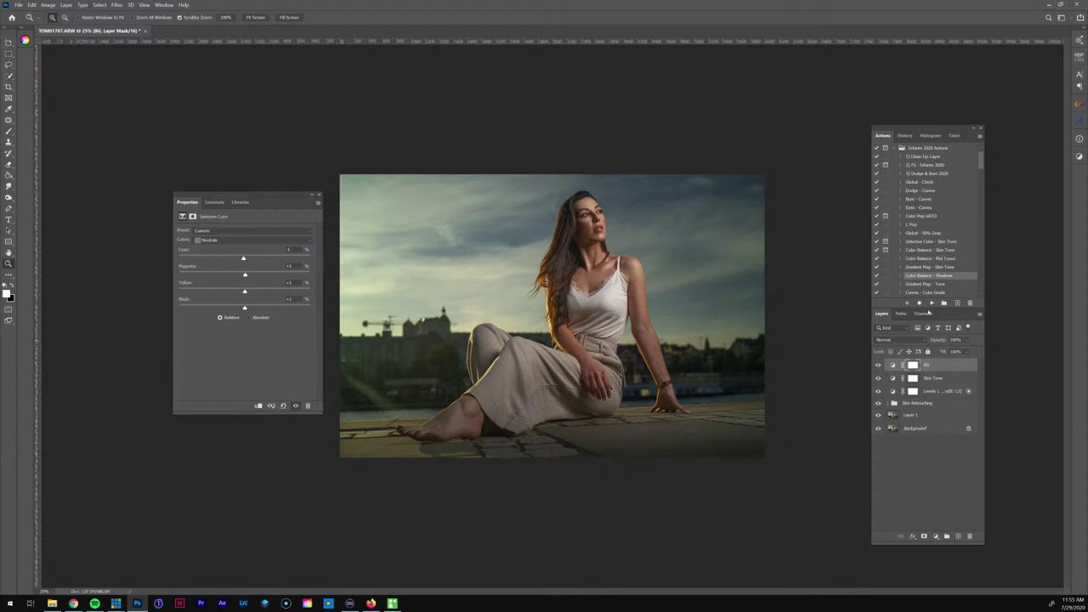
click(932, 303)
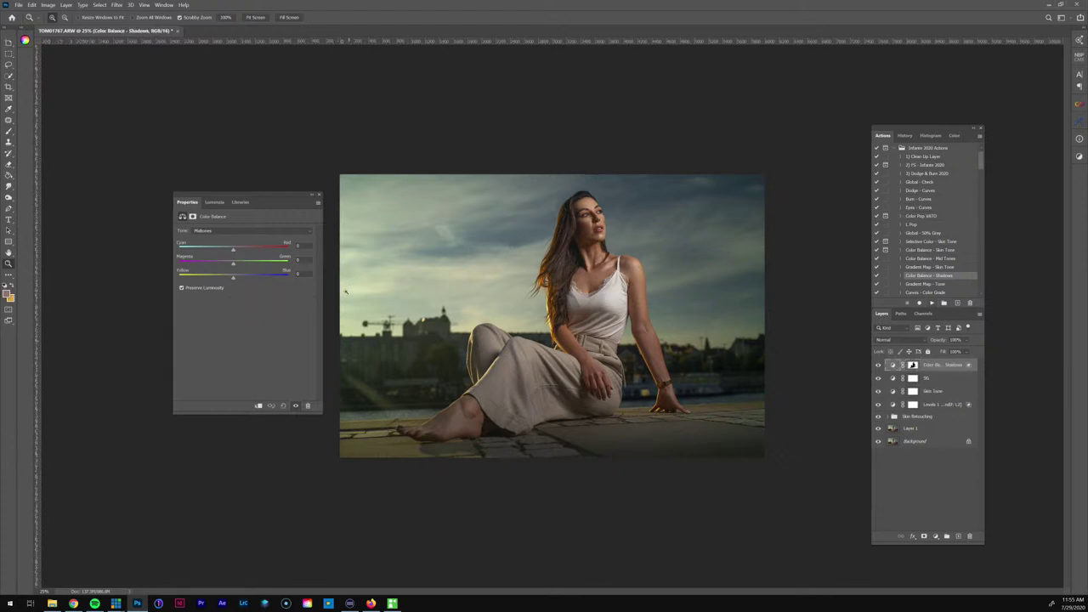
Balance the layer's Shadows with red at +4 and blue at +7, plus a slight shift toward magenta
click(282, 232)
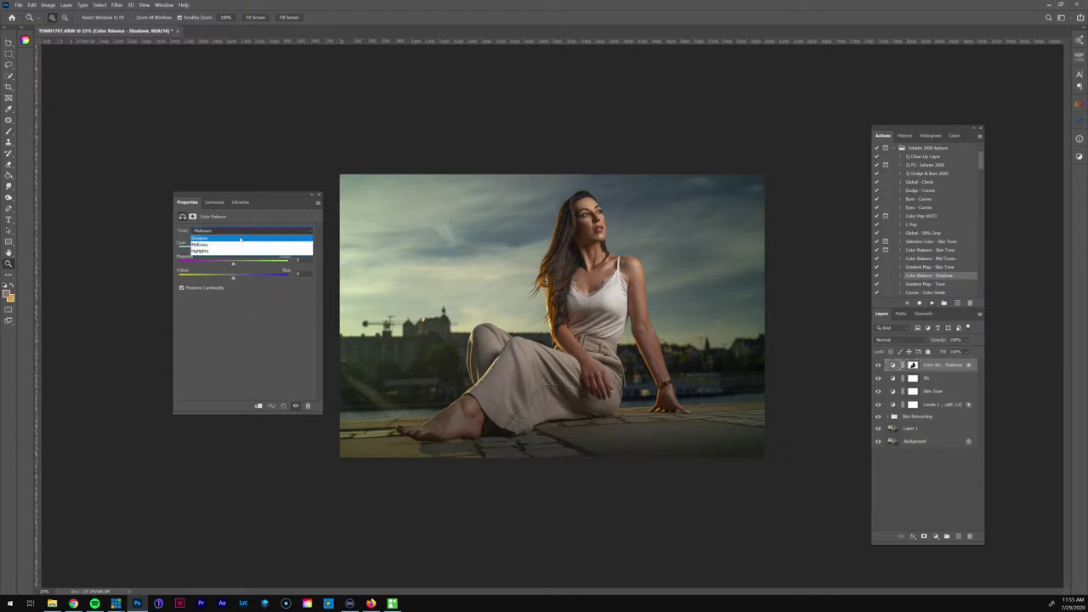
click(255, 233)
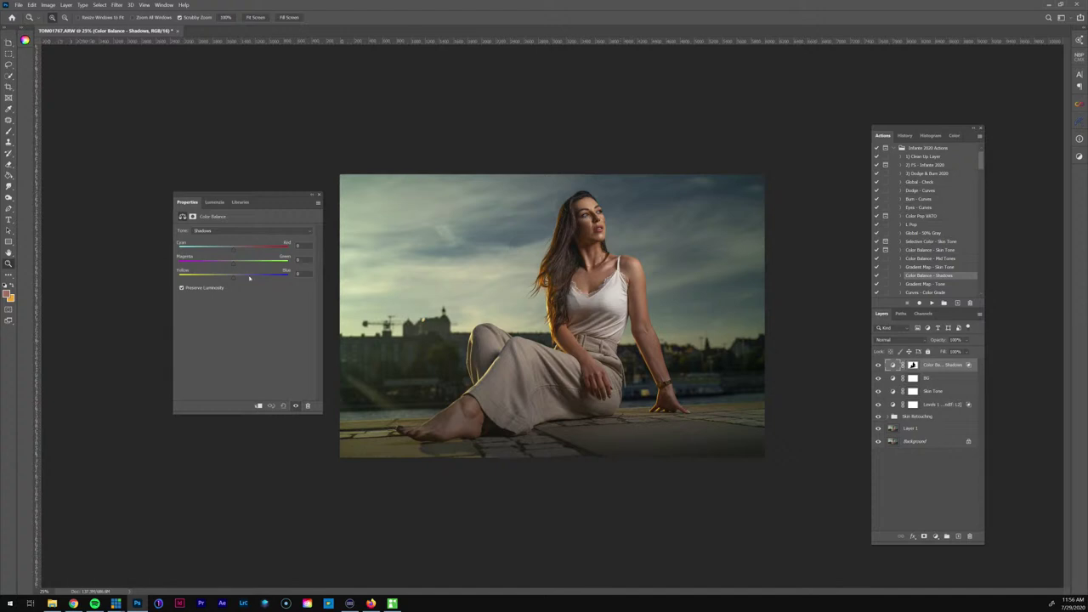
drag(249, 276, 279, 278)
drag(212, 278, 238, 278)
drag(233, 279, 239, 280)
drag(237, 265, 234, 265)
drag(236, 251, 236, 252)
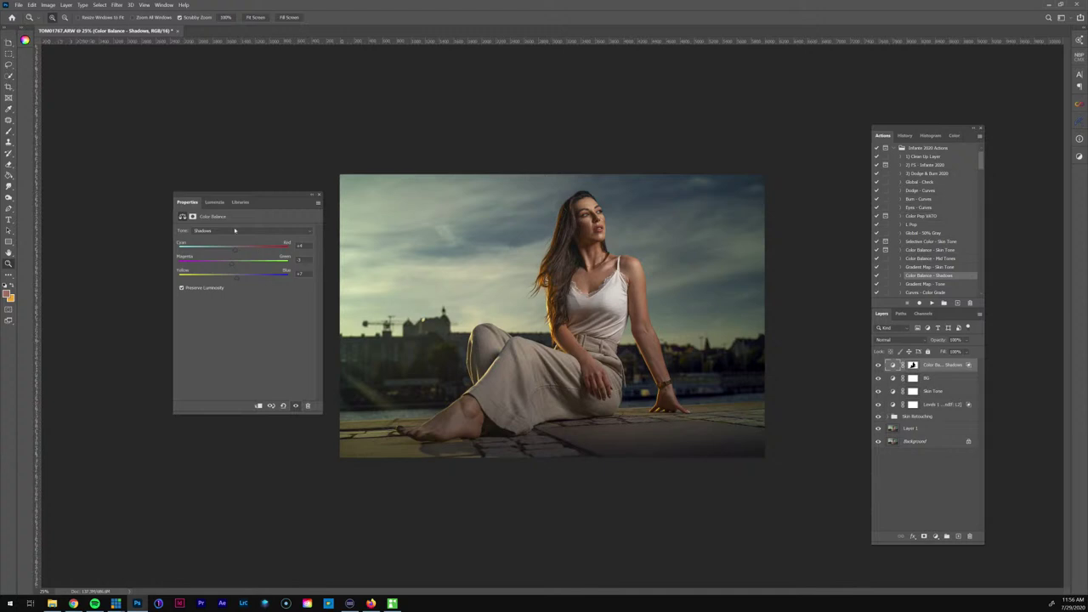
Check the shadow toning, set the layer's Midtones to red +2 and blue +2, and select the Gradient Map - Tone action
click(878, 365)
click(878, 365)
click(243, 232)
click(228, 246)
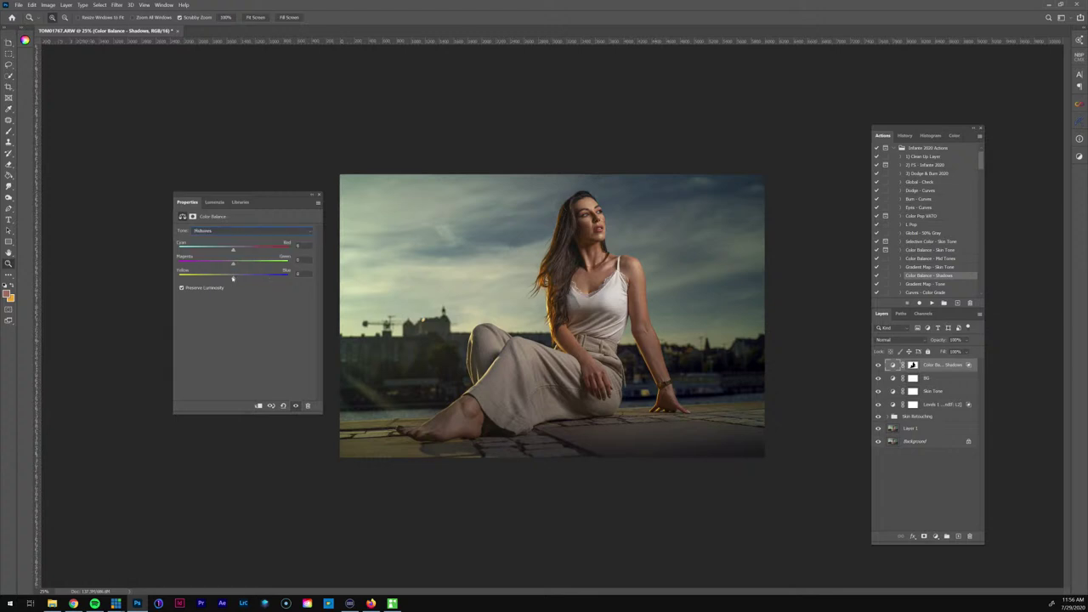
drag(232, 278, 234, 252)
click(936, 268)
click(939, 285)
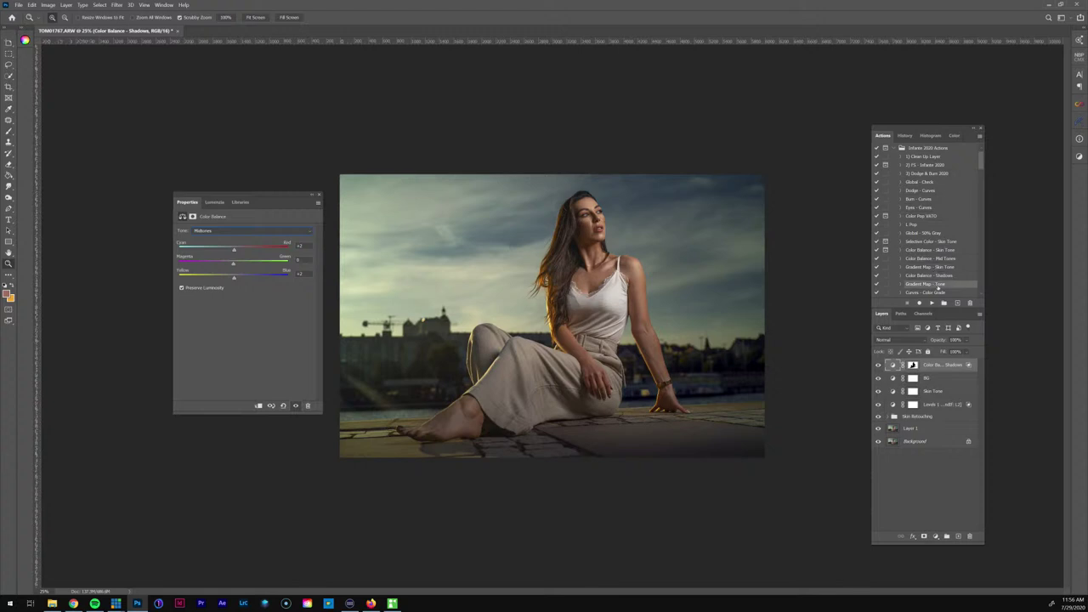
scroll(941, 292, down, 2)
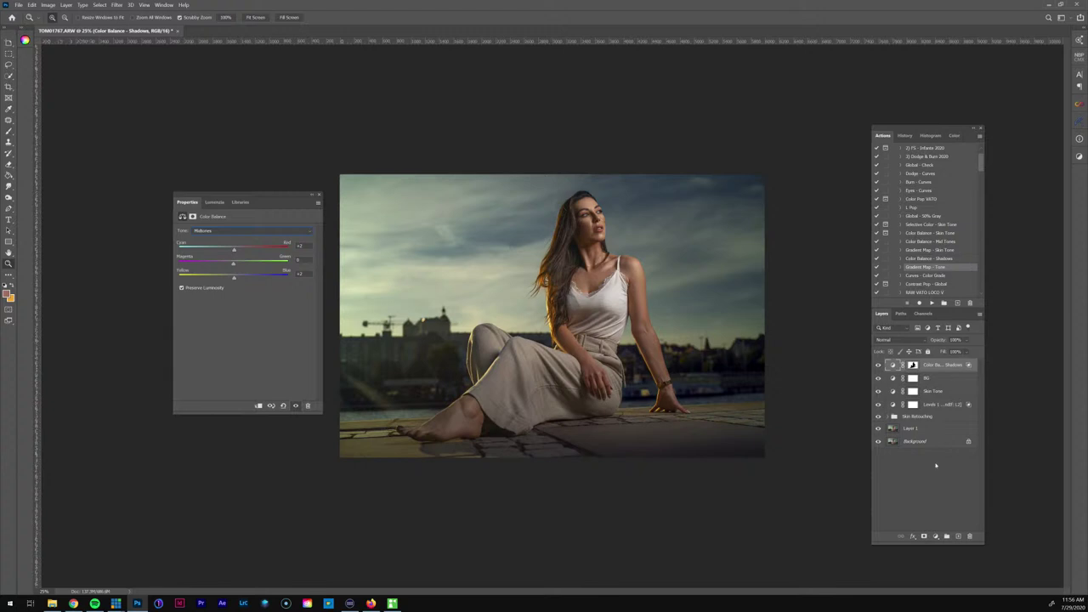
Add another Color Balance layer, replace its mask with a copy of the Color Balance - Shadows mask, and invert it
click(936, 536)
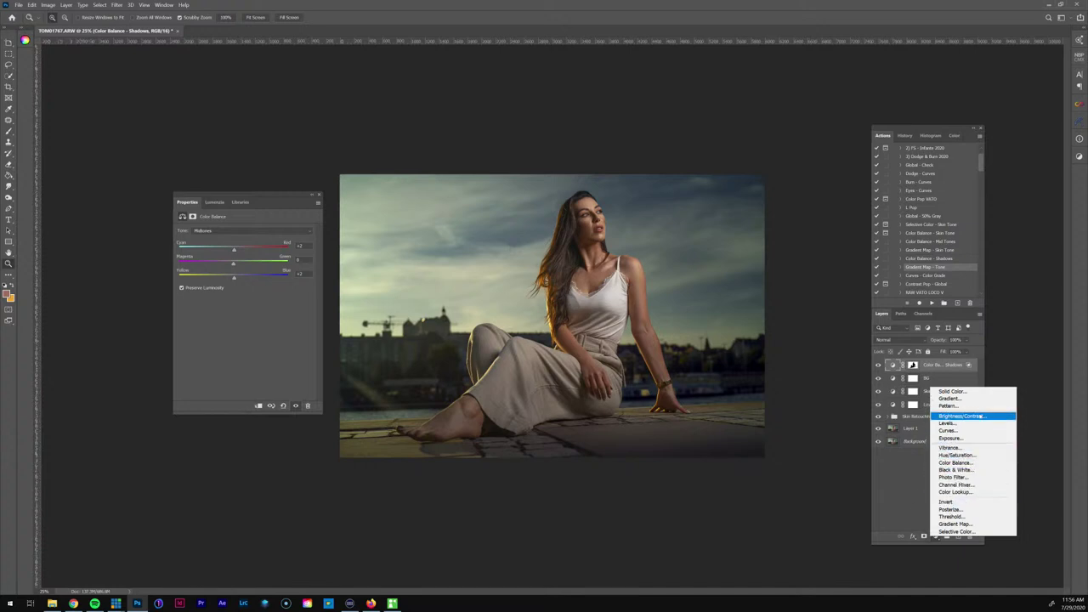
click(955, 462)
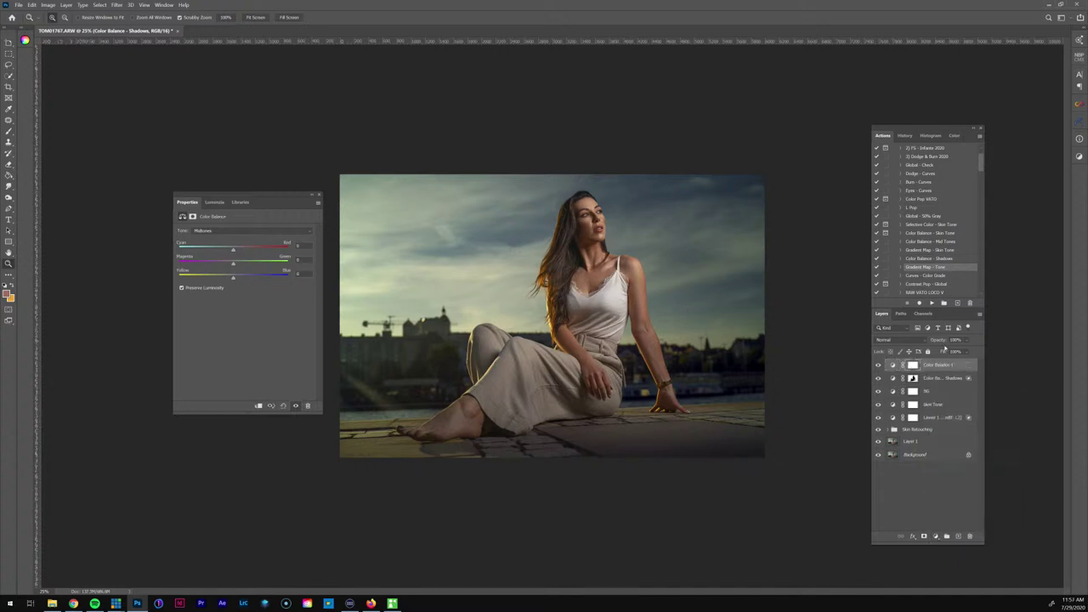
click(913, 378)
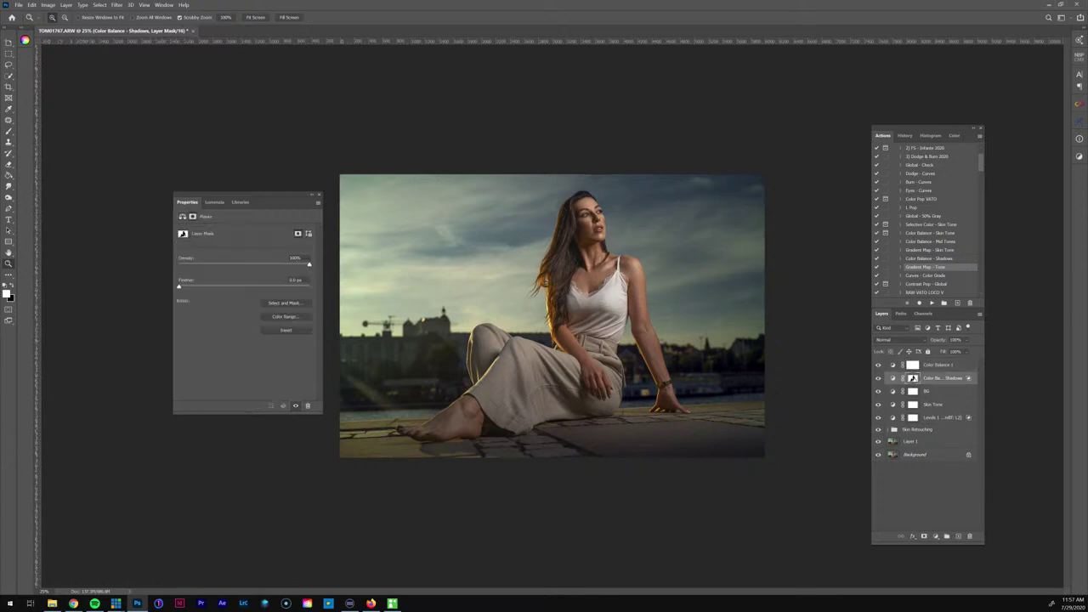
drag(913, 378, 913, 366)
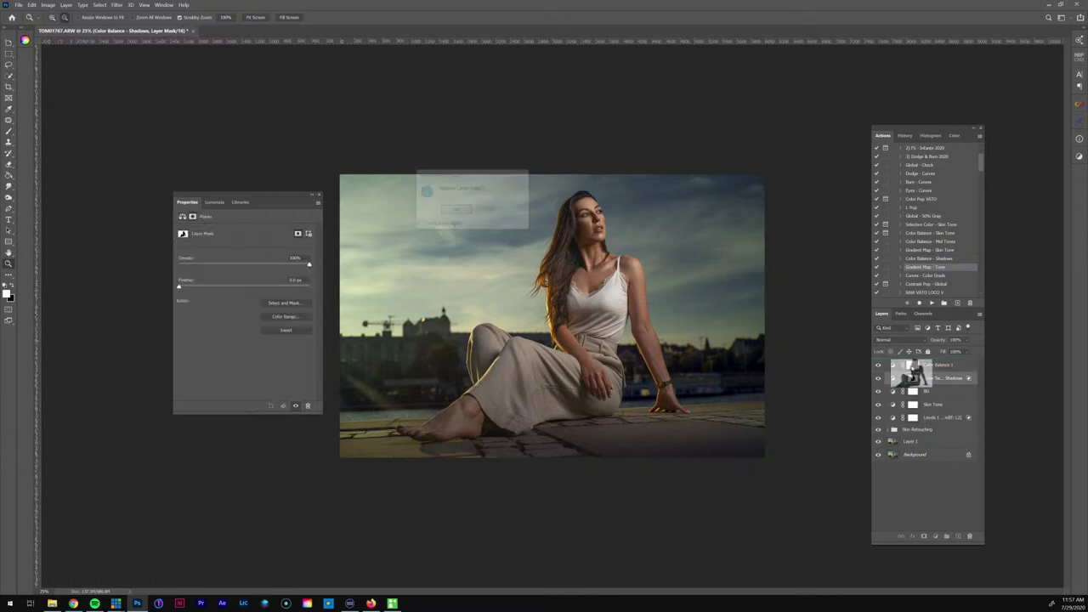
click(458, 212)
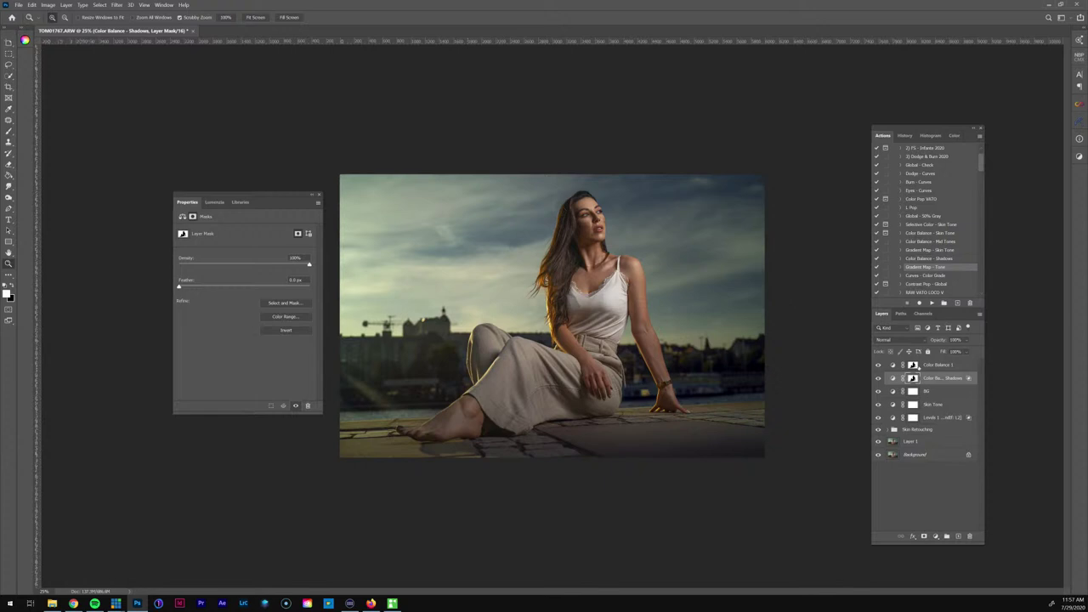
click(913, 365)
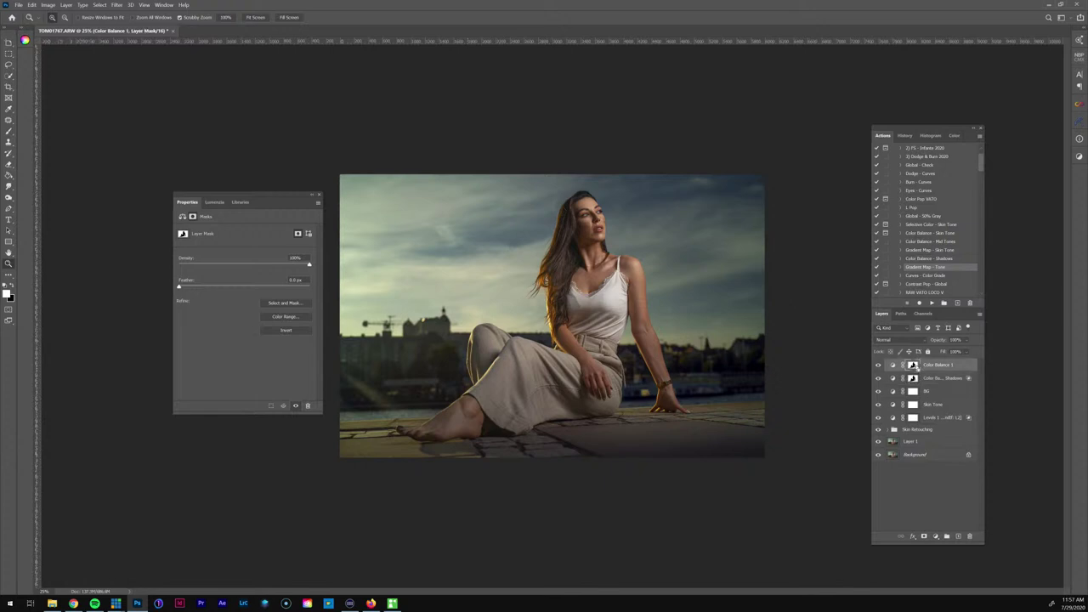
key(ctrl+i)
In the new Color Balance layer's Highlights, set red to +2 and shift slightly toward green and yellow
click(892, 364)
click(215, 231)
click(226, 255)
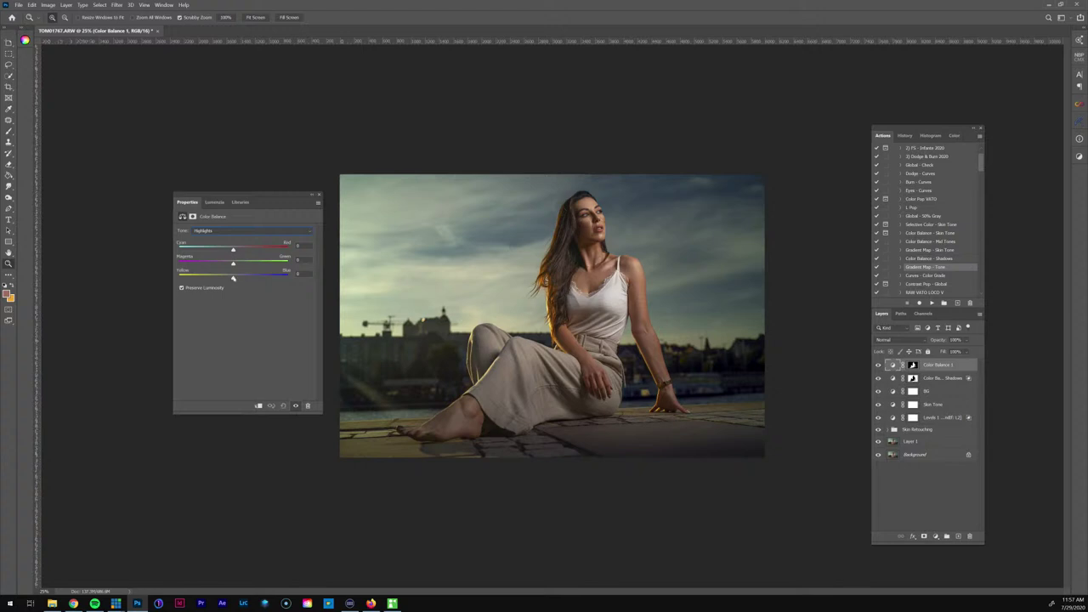
drag(233, 278, 233, 279)
drag(234, 265, 232, 264)
Compare the photo with and without the new Color Balance layer and against the original Background
click(878, 365)
click(878, 365)
key(ctrl+plus)
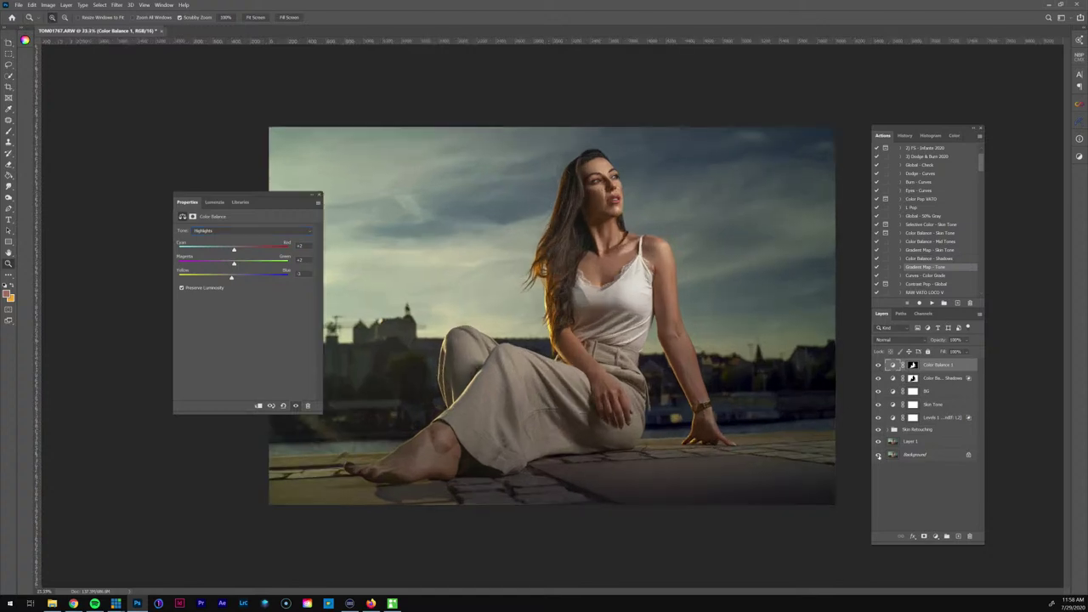
alt+click(878, 455)
alt+click(878, 456)
click(296, 405)
click(296, 405)
key(ctrl+minus)
Run the Gradient Map - Tone action, set the Soft Light gradient map's opacity to 18%, and compare its effect
scroll(929, 272, down, 1)
click(932, 303)
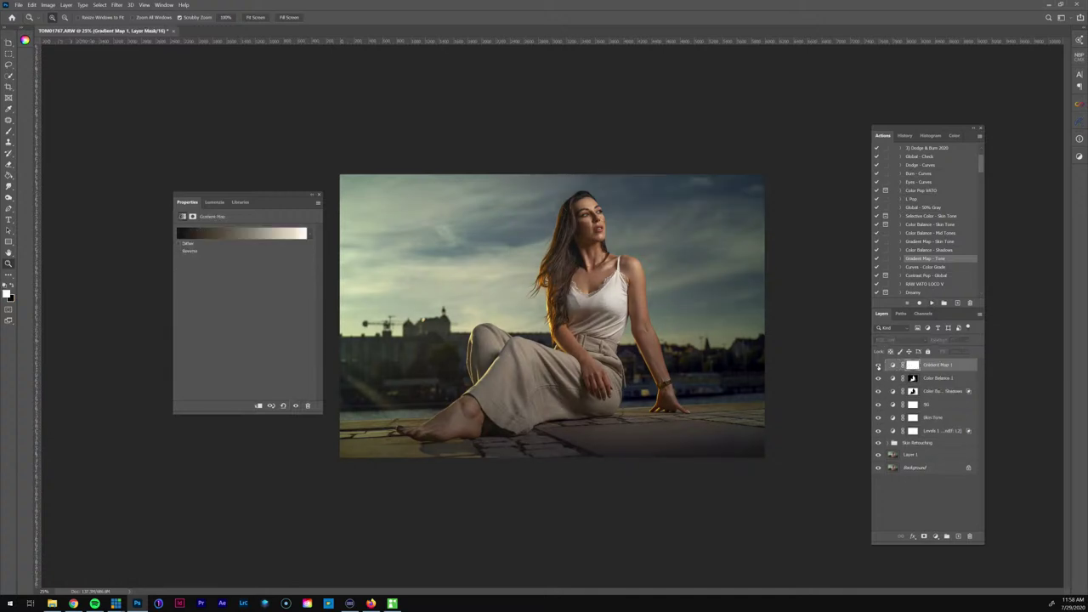
click(967, 340)
drag(953, 351, 947, 351)
click(879, 365)
click(879, 365)
click(895, 366)
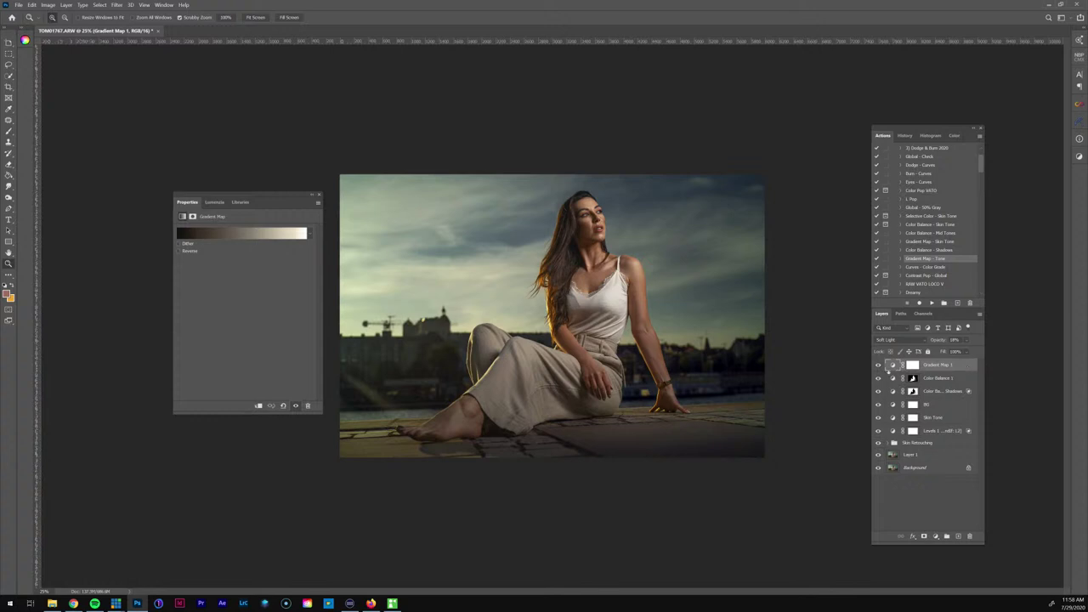
Limit the Gradient Map 1 layer by splitting the Blend If shadow slider for the underlying layer, and compare its effect
double_click(959, 365)
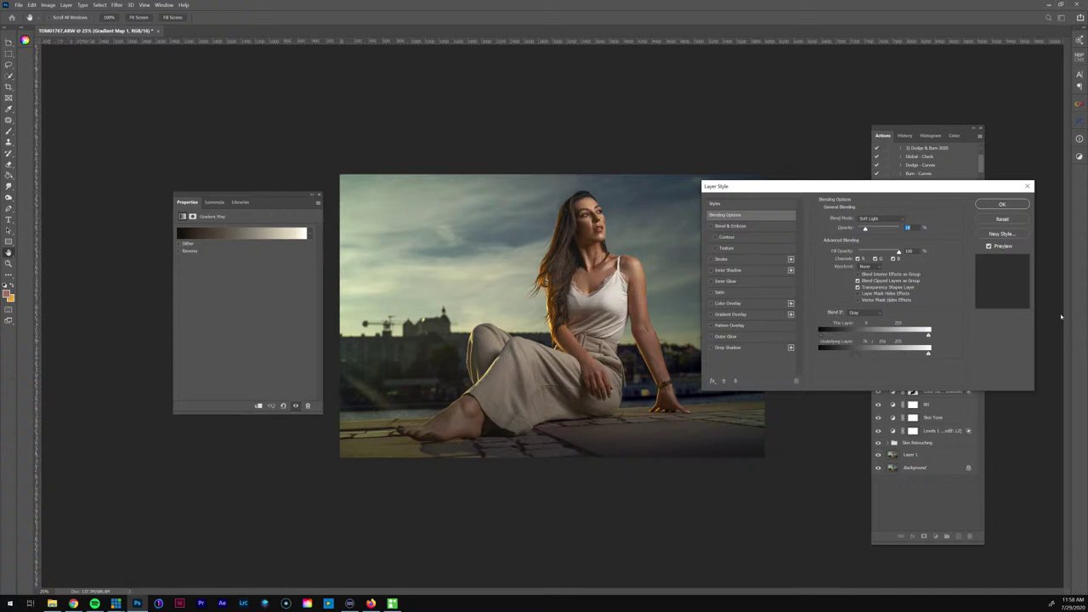
click(1003, 205)
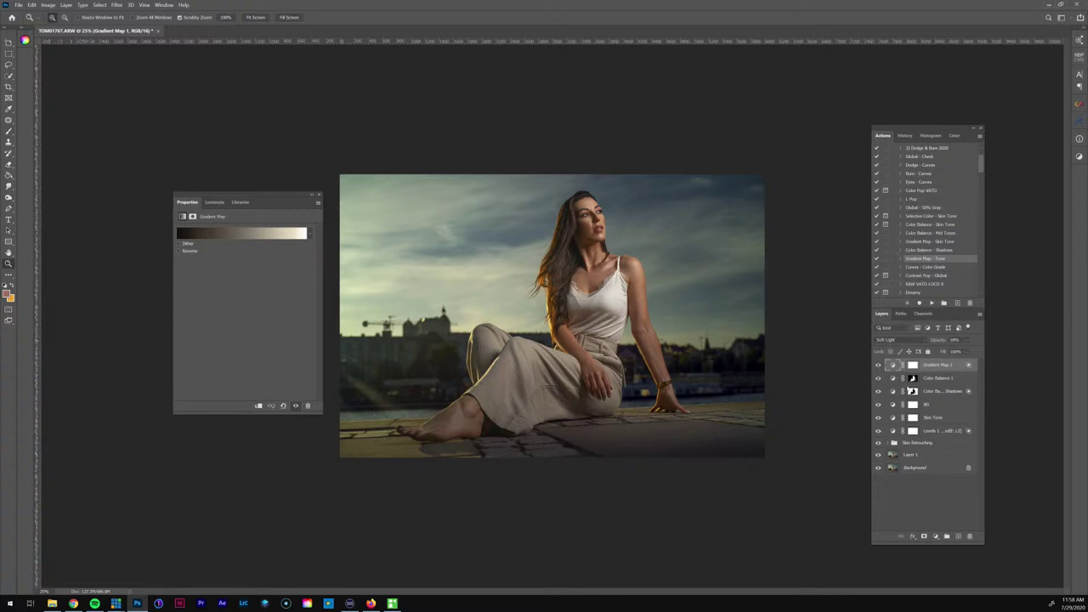
click(878, 365)
click(878, 365)
click(878, 365)
click(878, 364)
click(878, 365)
click(878, 364)
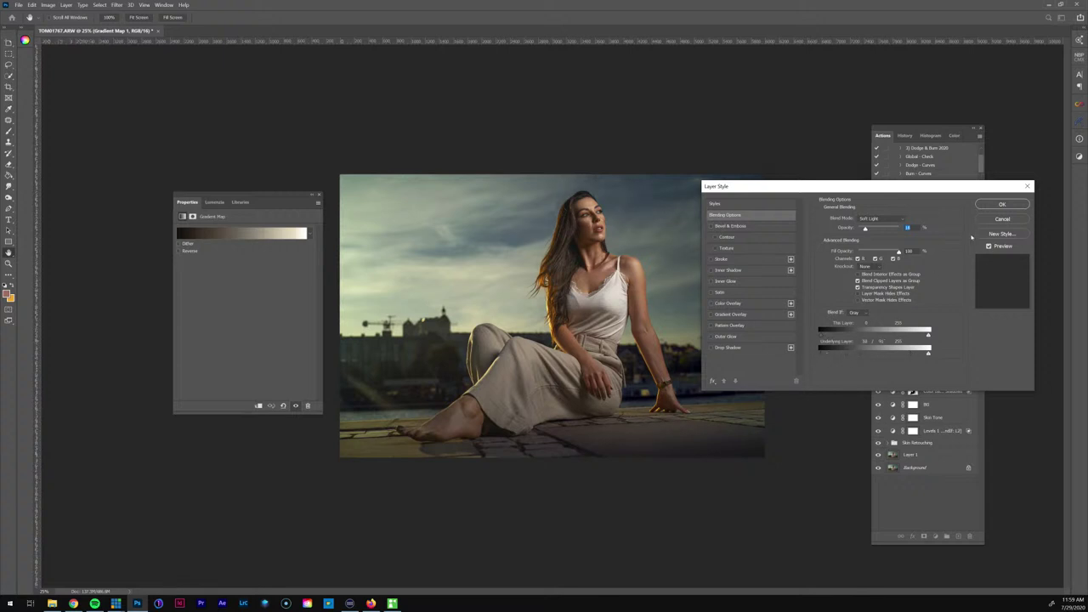
Lower the split Blend If shadow range of the Gradient Map 1 layer and compare the photo with and without it
click(996, 205)
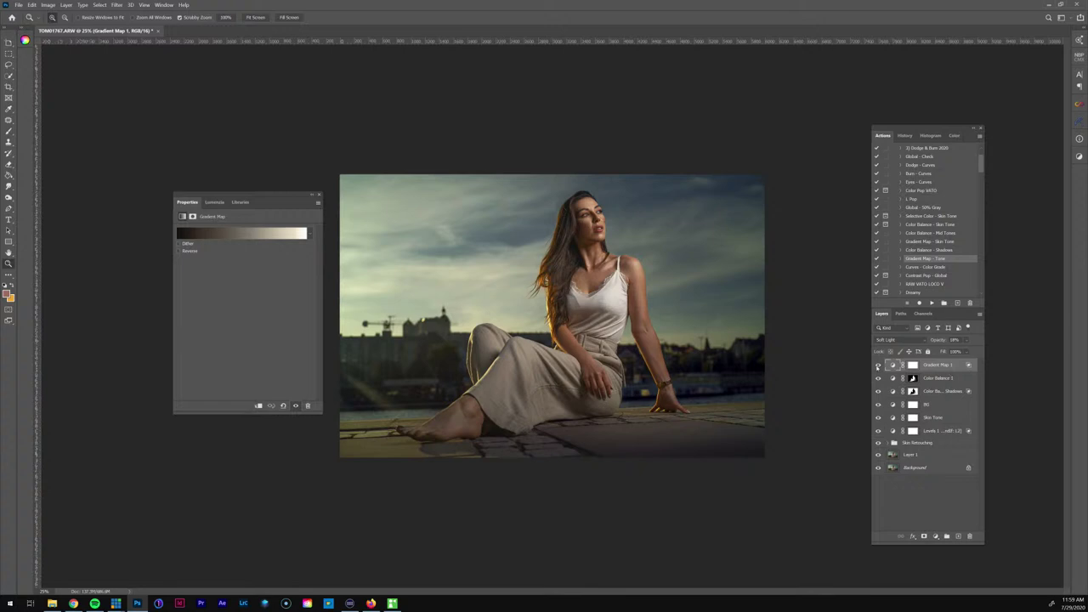
click(877, 366)
click(877, 366)
click(878, 365)
click(878, 365)
click(879, 365)
Run the Contrast Pop - Global action to add a black-masked Contrast Pop layer
click(940, 268)
click(943, 277)
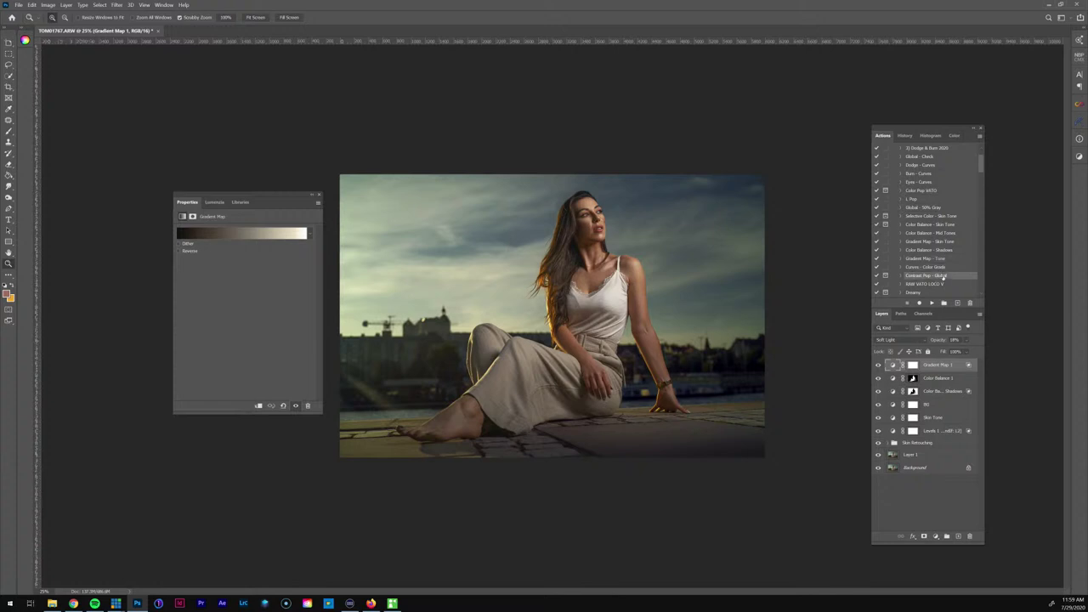
click(931, 302)
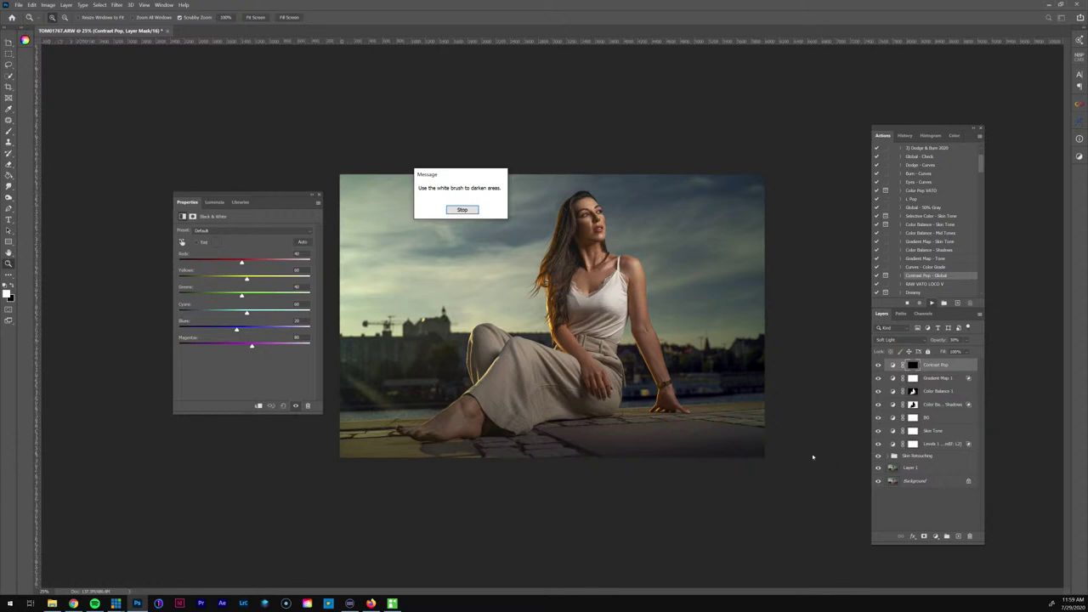
click(461, 209)
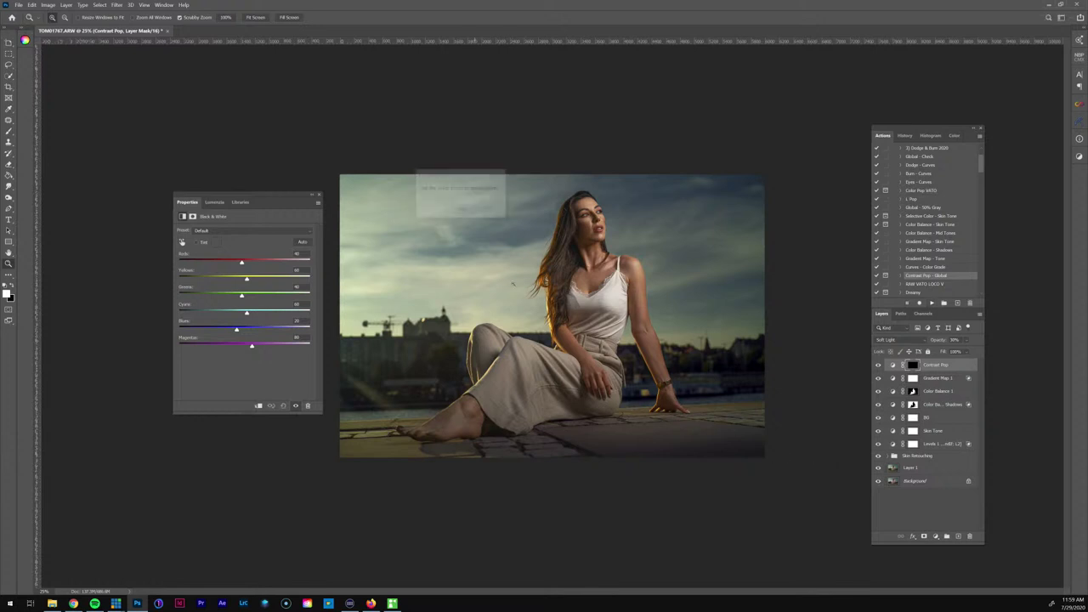
Paint white on the Contrast Pop mask over the lower part of the photo with a brush at 83% flow
key(b)
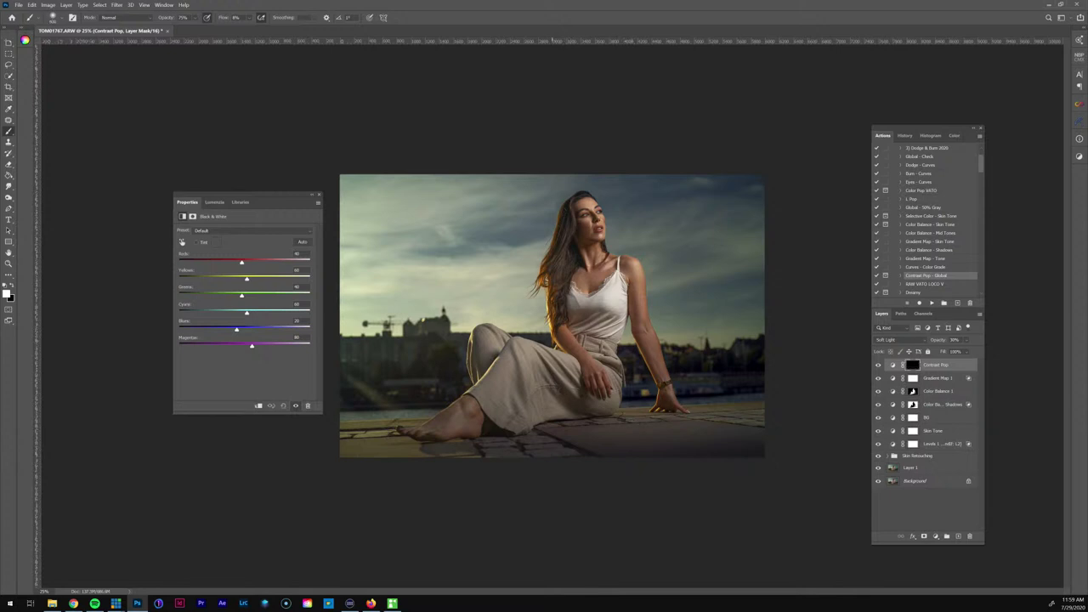
click(246, 19)
click(522, 383)
Run the Curves - Color Grade action and slightly lower the shadows of the new layer's Red curve
scroll(945, 259, down, 1)
click(934, 259)
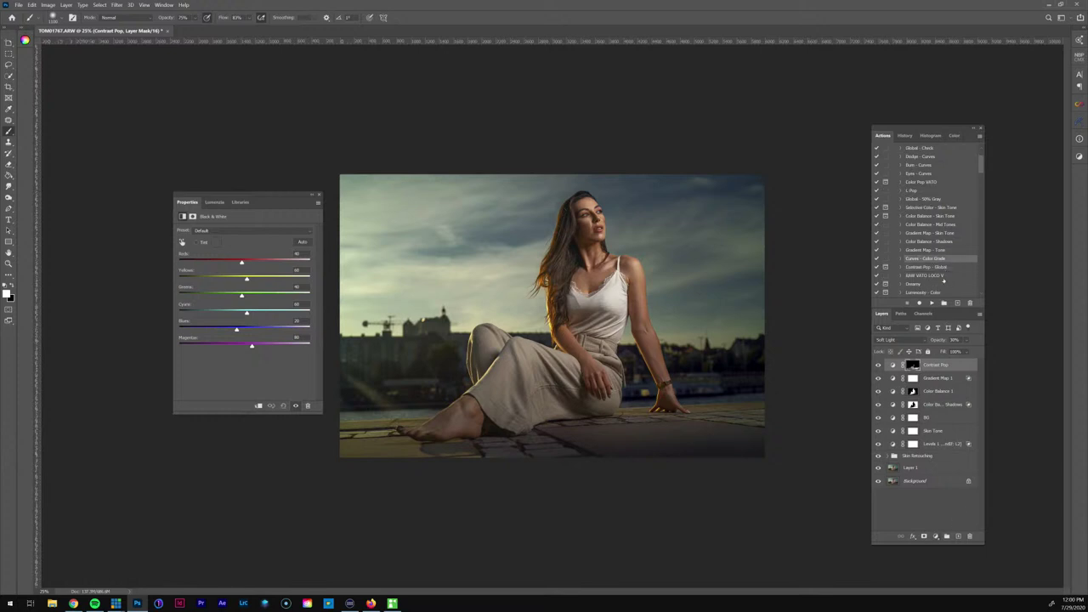
click(931, 303)
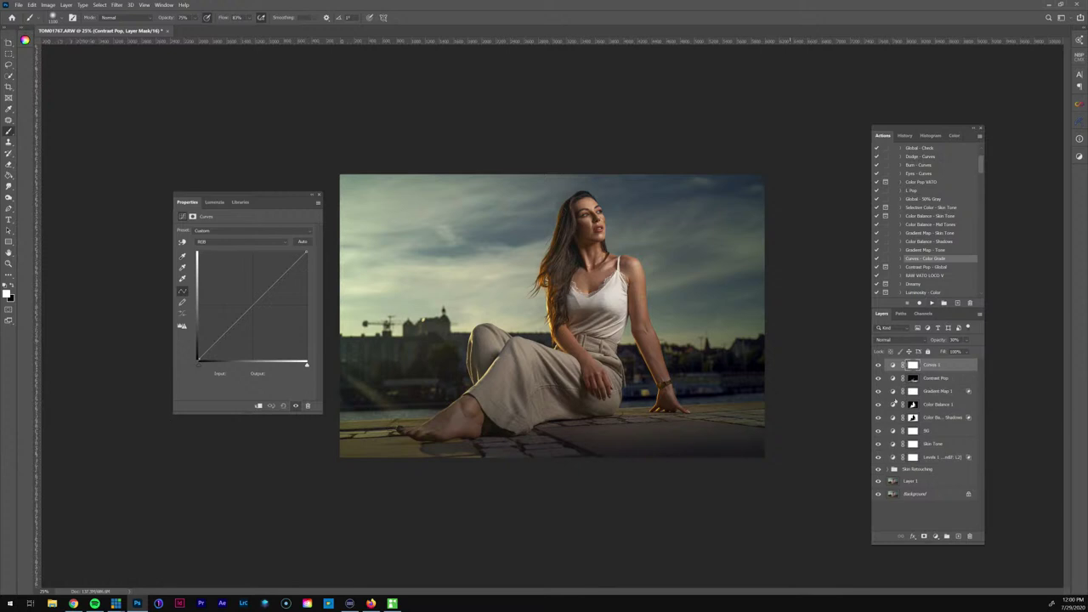
click(229, 242)
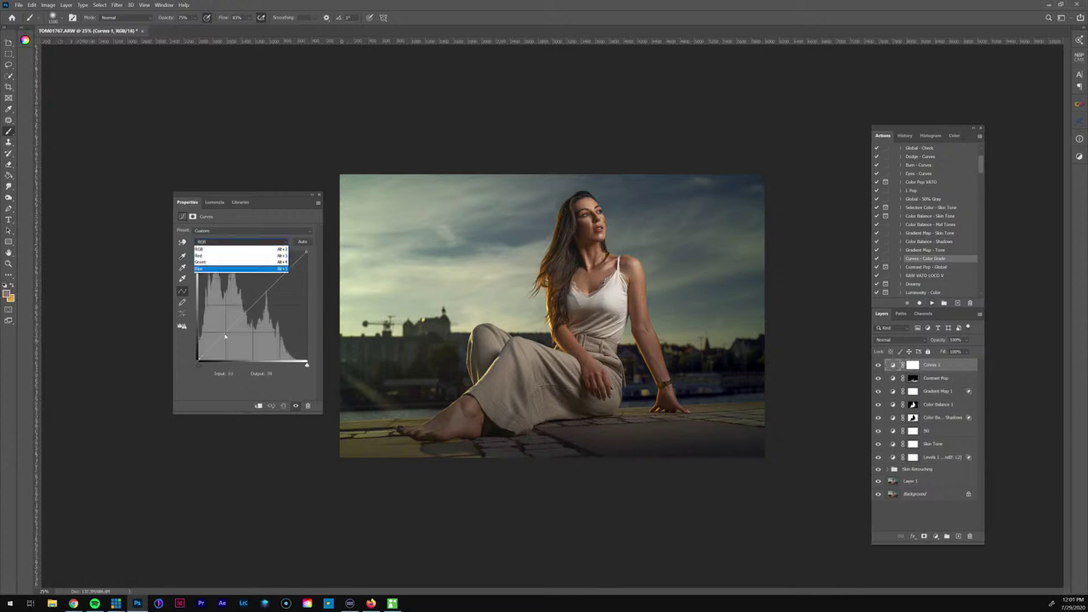
click(226, 337)
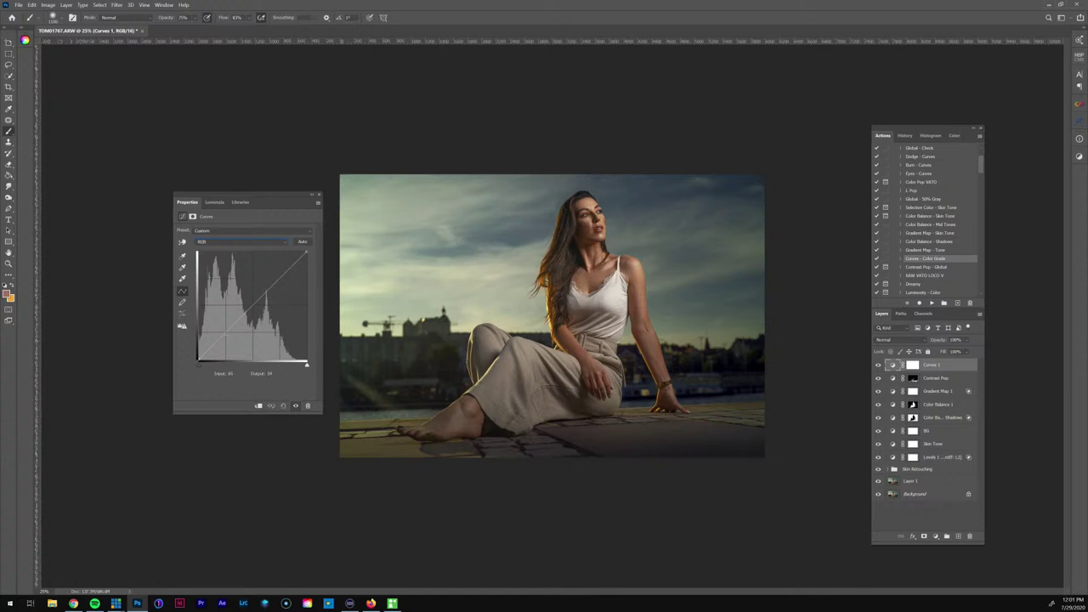
drag(225, 337, 230, 170)
click(222, 241)
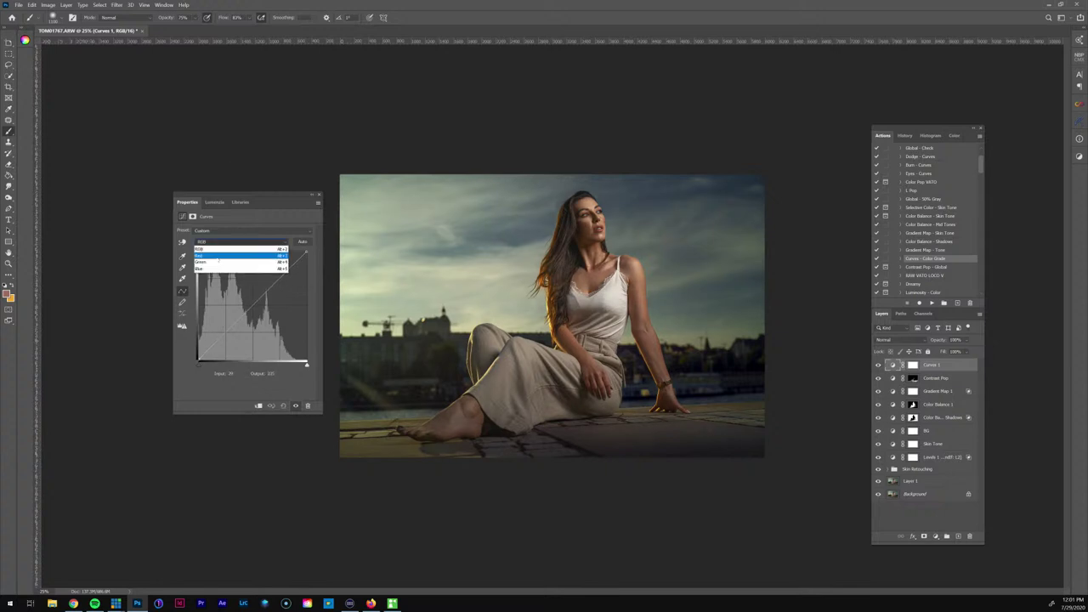
click(219, 255)
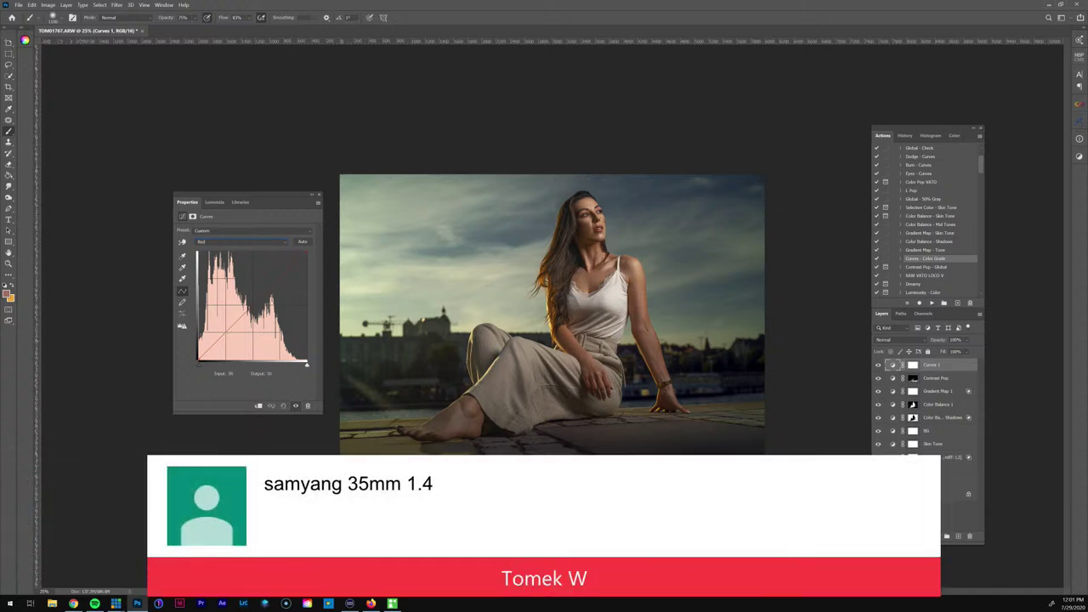
drag(223, 334, 226, 336)
Slightly lower the shadows and raise the highlights of the Green and Blue curves, and compare the Curves layer's effect
click(247, 242)
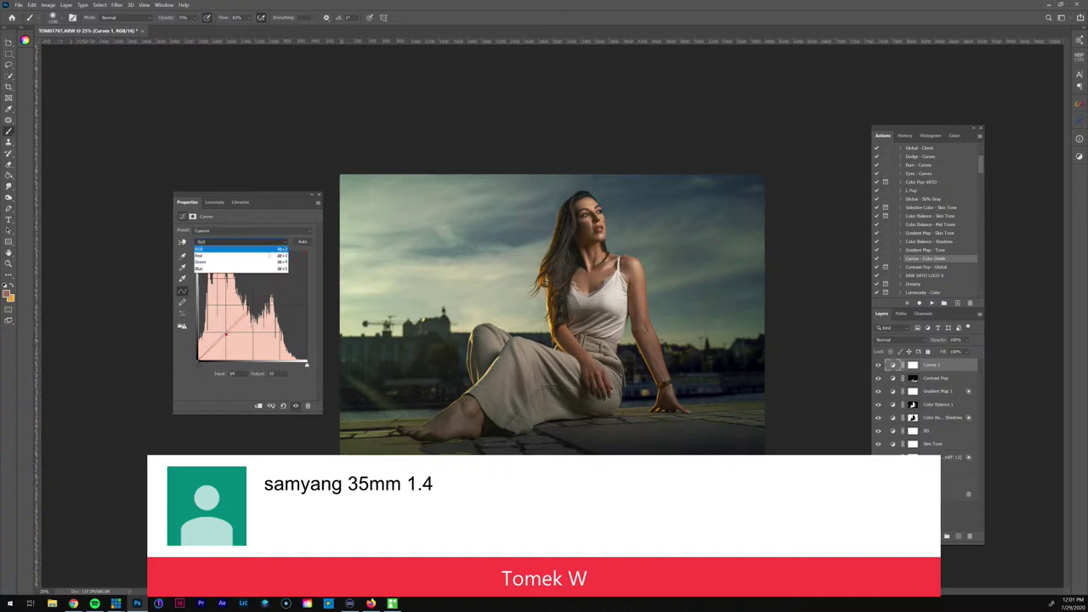
click(264, 263)
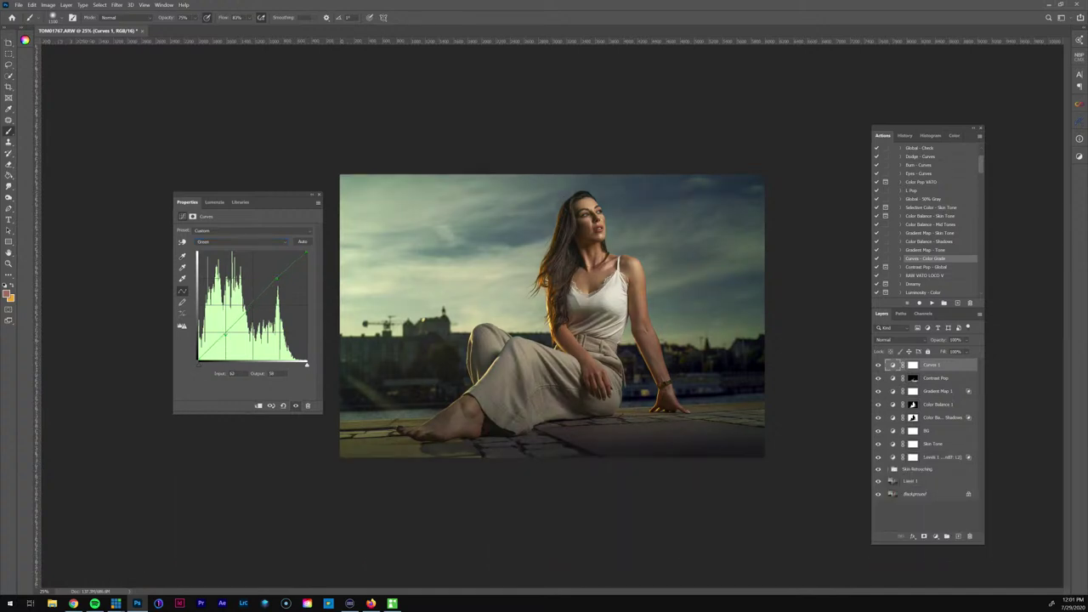
click(273, 241)
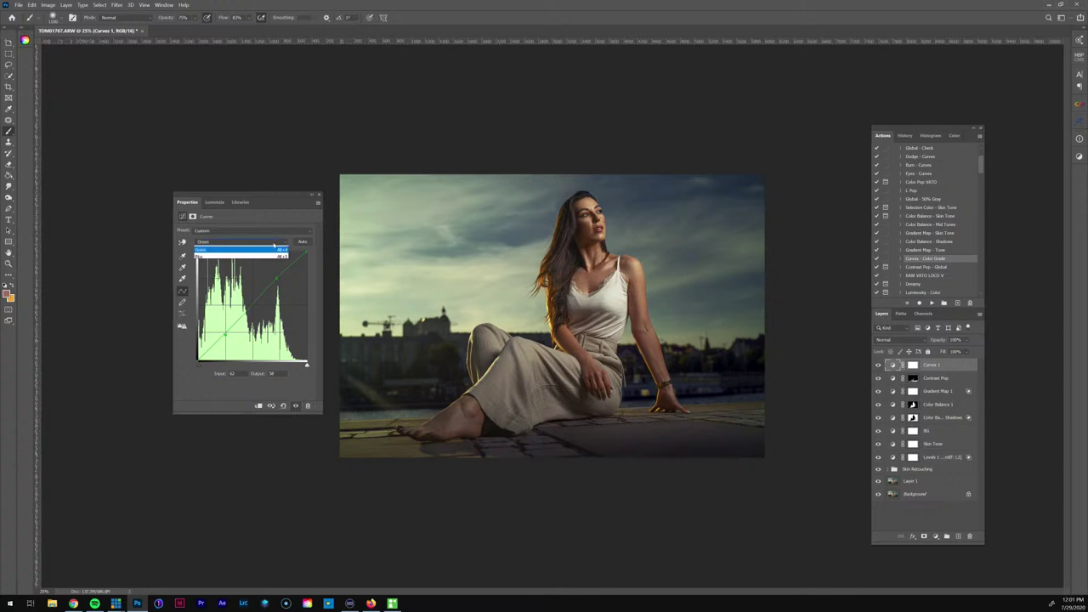
click(276, 272)
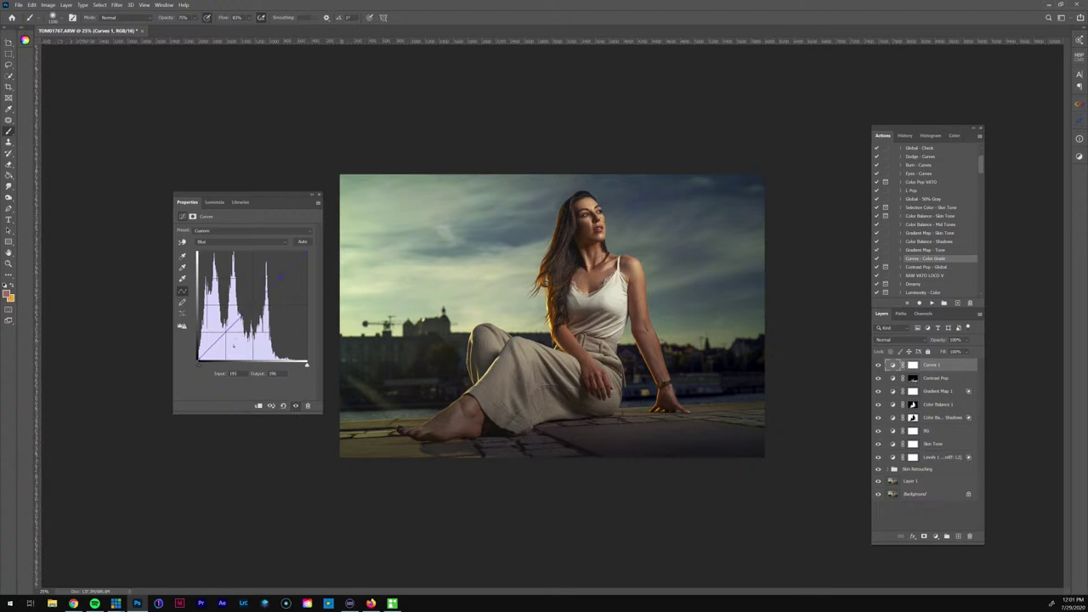
drag(226, 332, 226, 334)
click(878, 365)
click(878, 365)
Rename the Curves 1 layer as Curves COlor
double_click(932, 364)
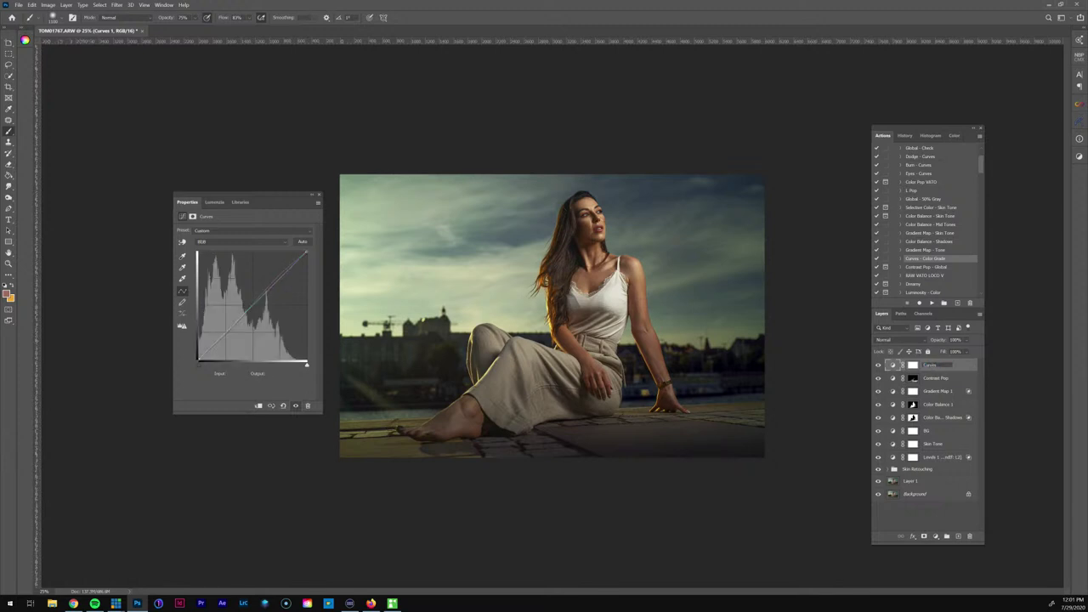
text(Curves COlor)
key(Return)
Set the RGB curve's white point to input 252 and output 250, and compare the layer's effect
drag(307, 365, 305, 363)
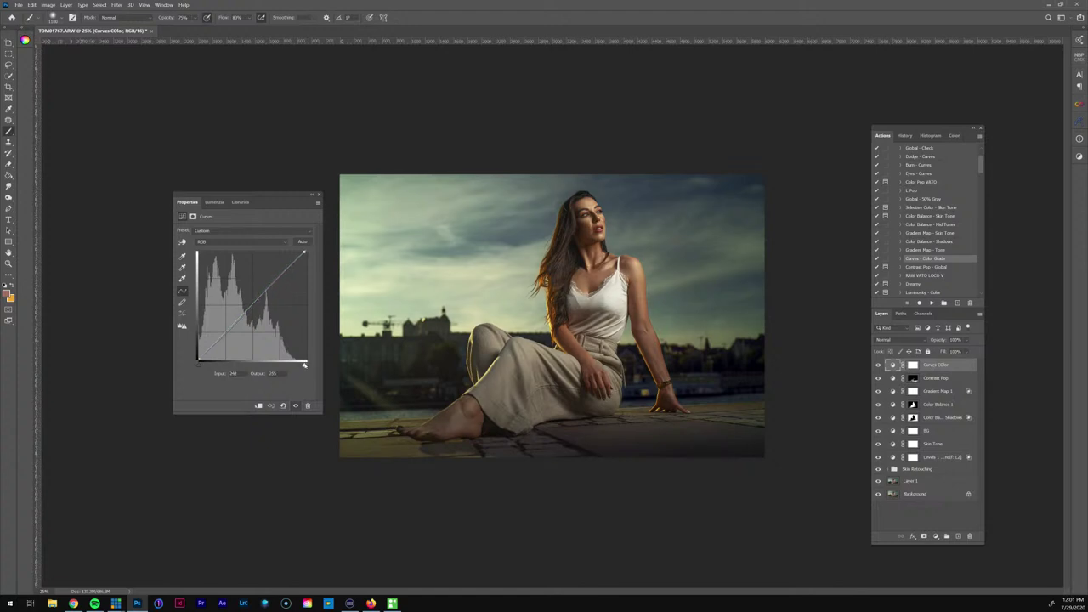
drag(304, 364, 307, 364)
drag(307, 252, 307, 254)
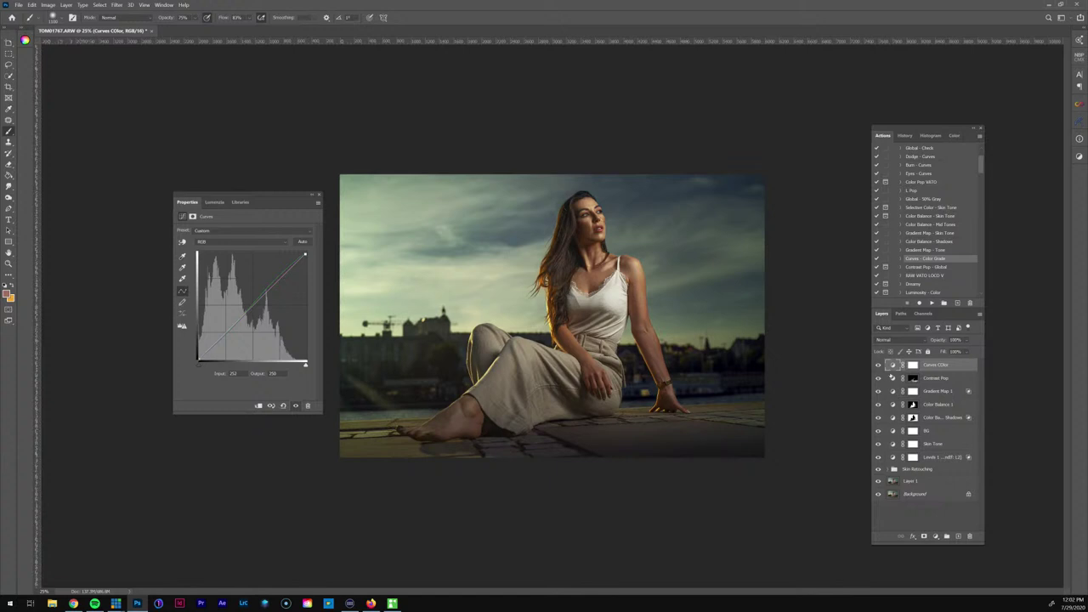
click(296, 406)
click(878, 364)
Run the RAW VATO LOCO V action and open the Camera Raw smart filter on the resulting layer for editing
click(927, 275)
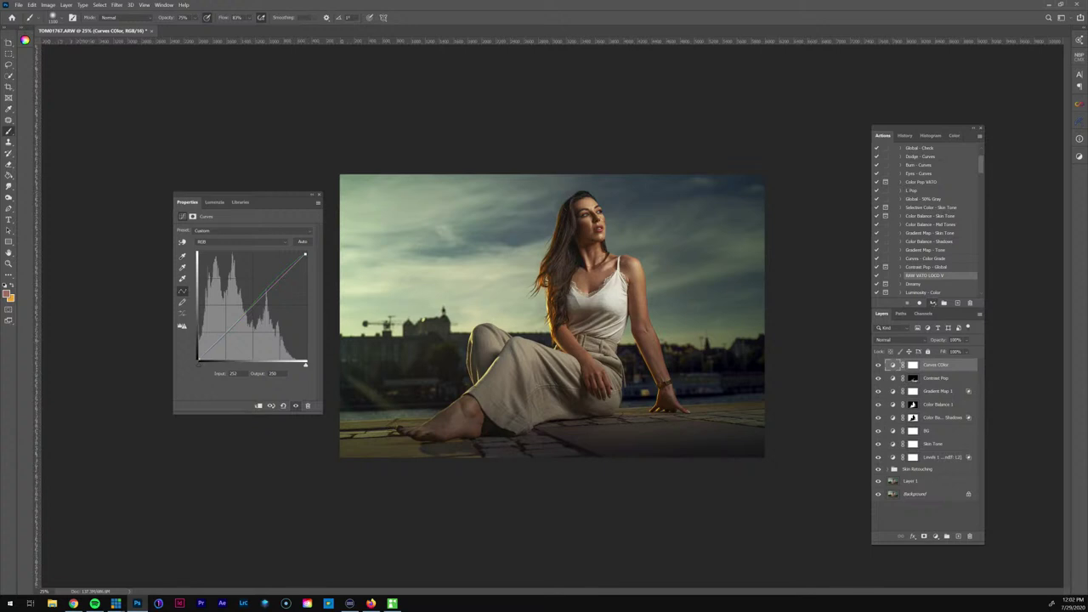
click(933, 302)
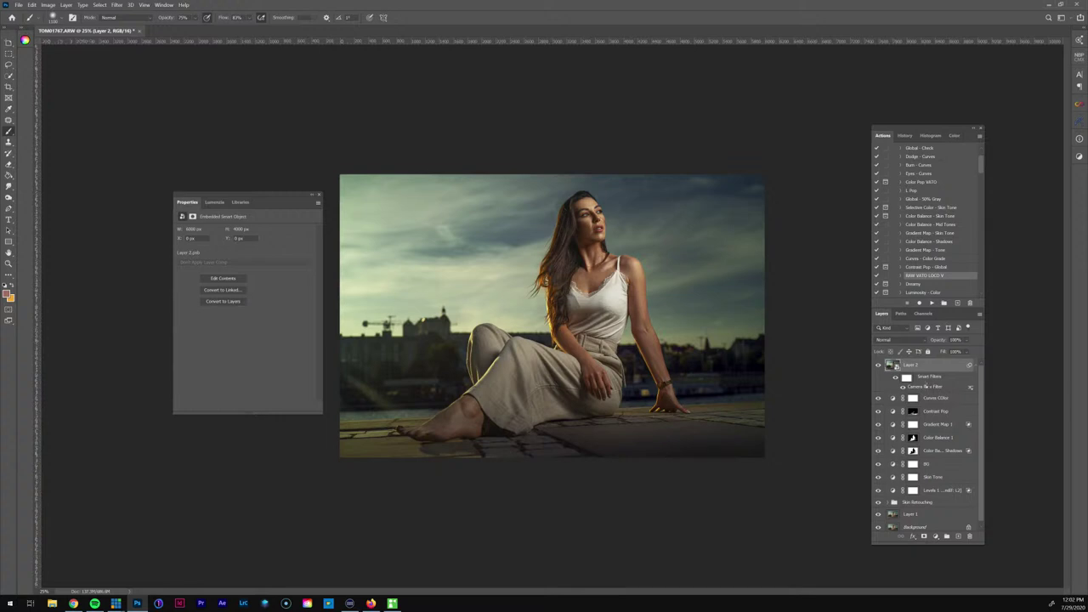
double_click(925, 386)
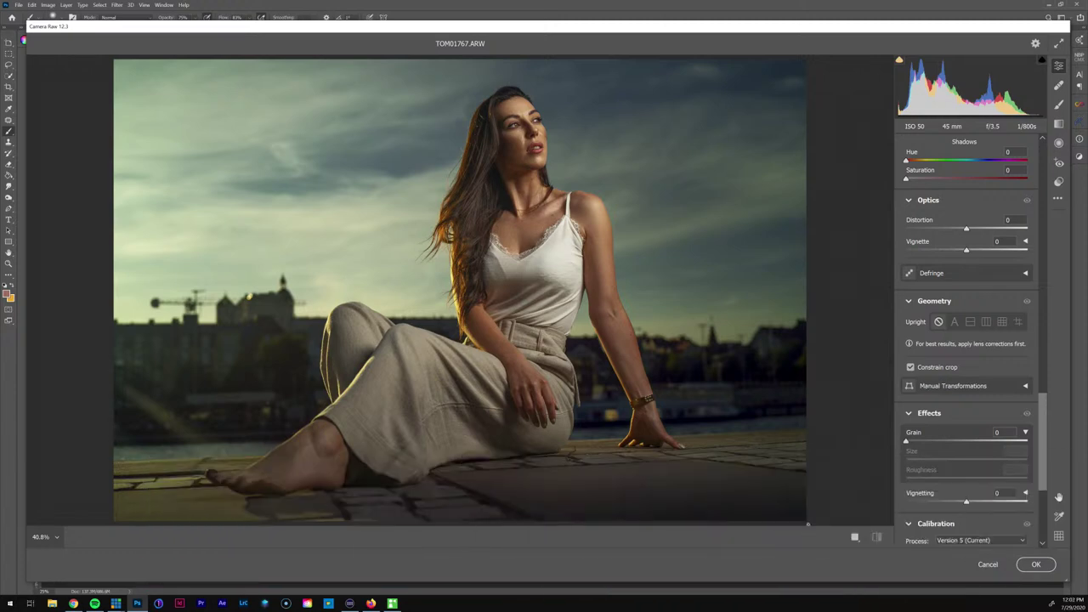
Preview the Camera Raw user presets on the portrait and apply the one whose name ends in Red
scroll(1048, 411, up, 10)
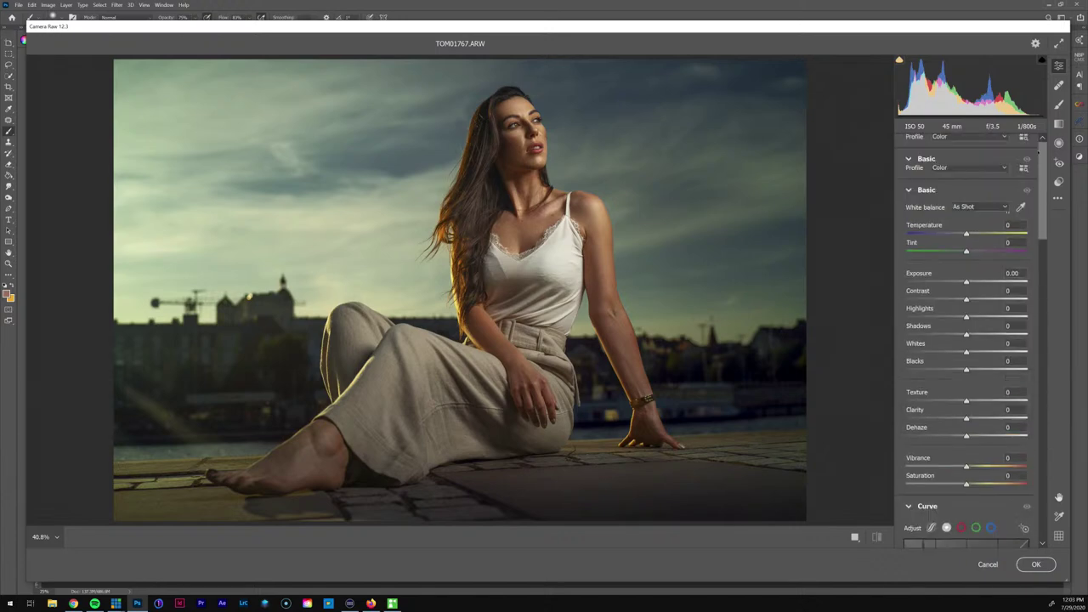
click(1059, 181)
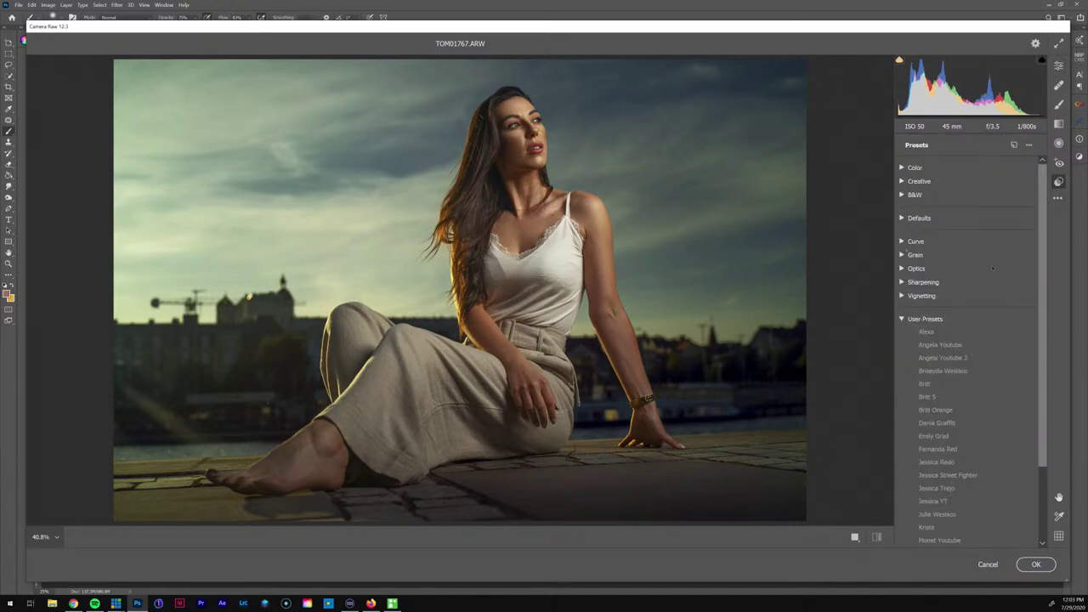
scroll(1043, 334, down, 3)
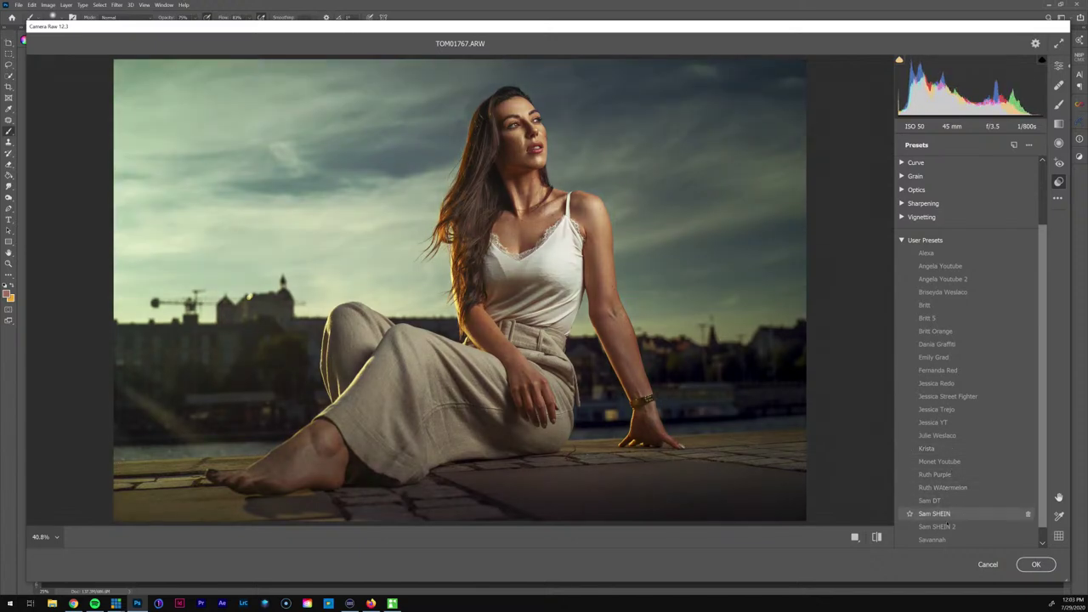
scroll(948, 544, down, 1)
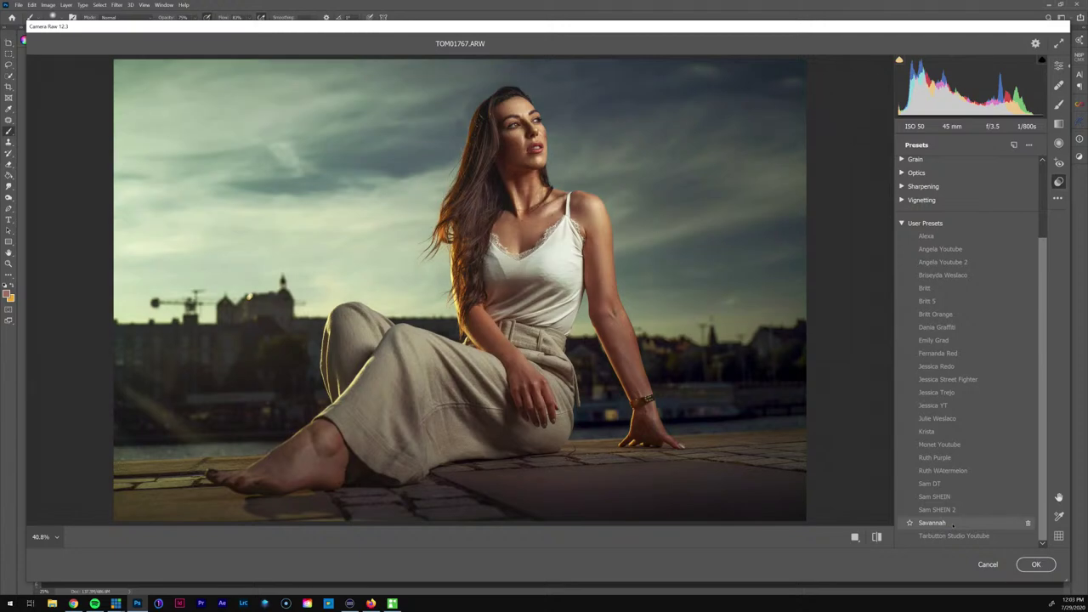
click(940, 355)
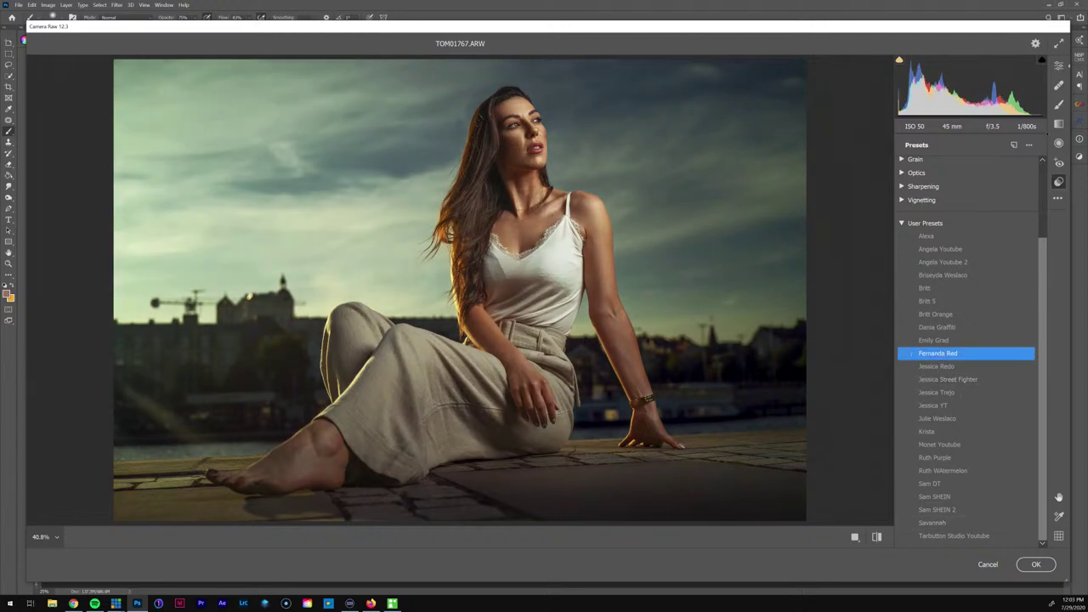
In the Camera Raw Basic adjustments, set exposure to +0.05, blacks to +4 and shadows to +2
click(1058, 65)
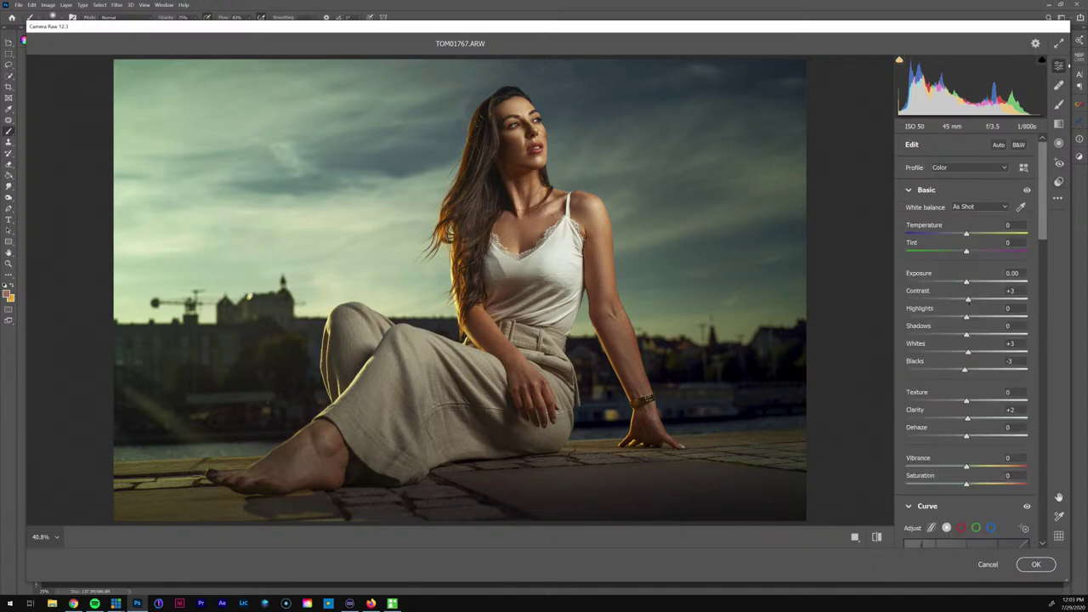
drag(967, 282, 968, 282)
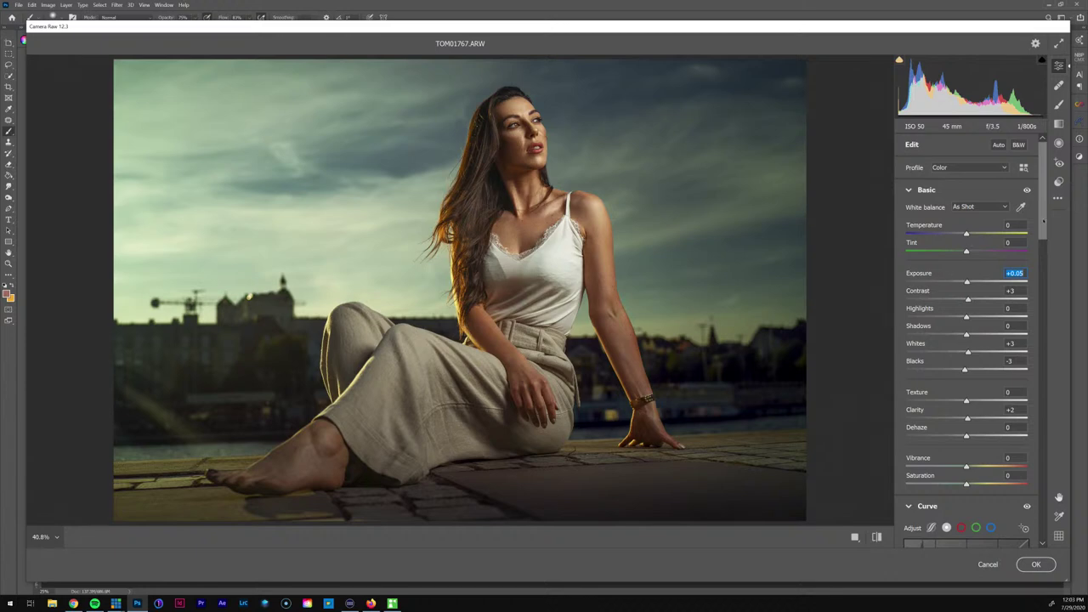
scroll(1044, 221, down, 1)
mouse_move(964, 360)
mouse_down()
mouse_move(979, 360)
mouse_move(969, 360)
mouse_up()
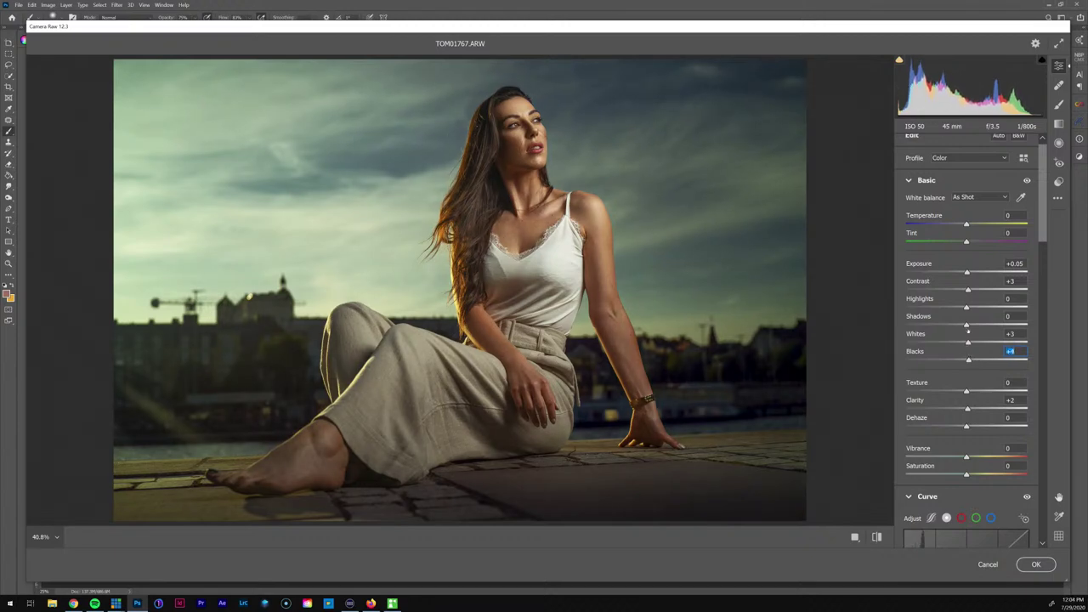
drag(966, 326, 968, 325)
Slightly reduce the vibrance and set the Camera Raw sharpening to 20
drag(1043, 211, 1044, 240)
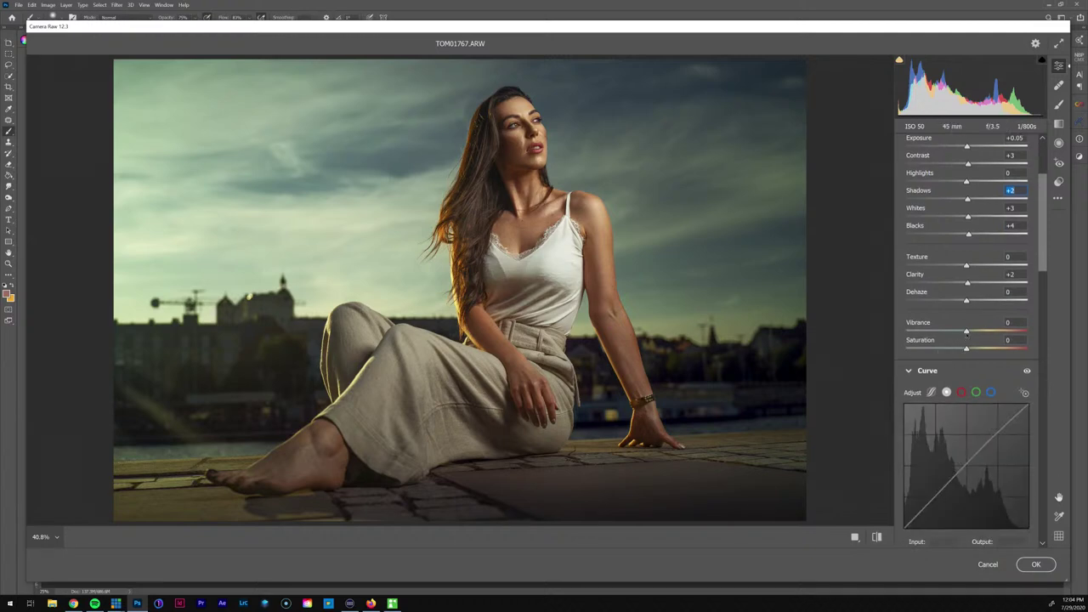
drag(967, 331, 965, 332)
scroll(967, 340, down, 5)
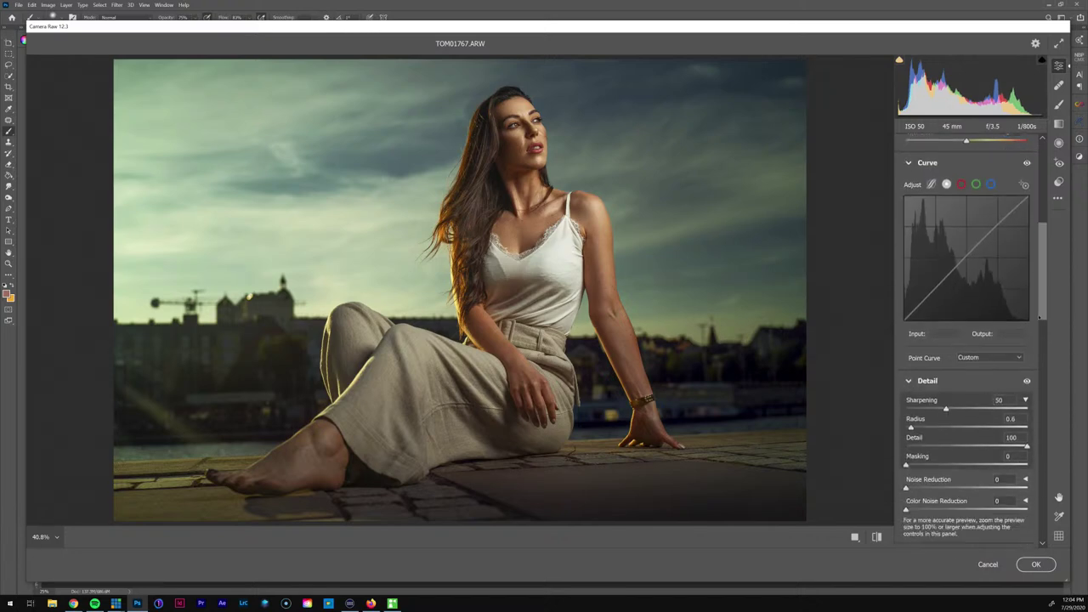
drag(945, 360, 923, 360)
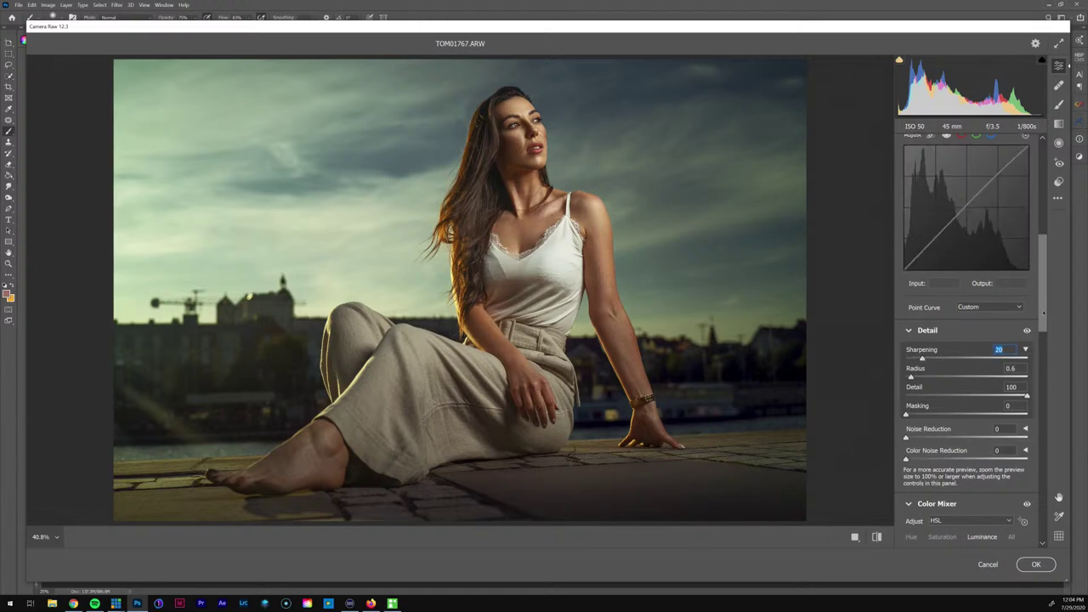
In the Color Mixer luminance adjustments, set reds to +4 and oranges to +2, darken the blues and slightly reduce the purples
scroll(1044, 346, down, 3)
scroll(1043, 346, down, 3)
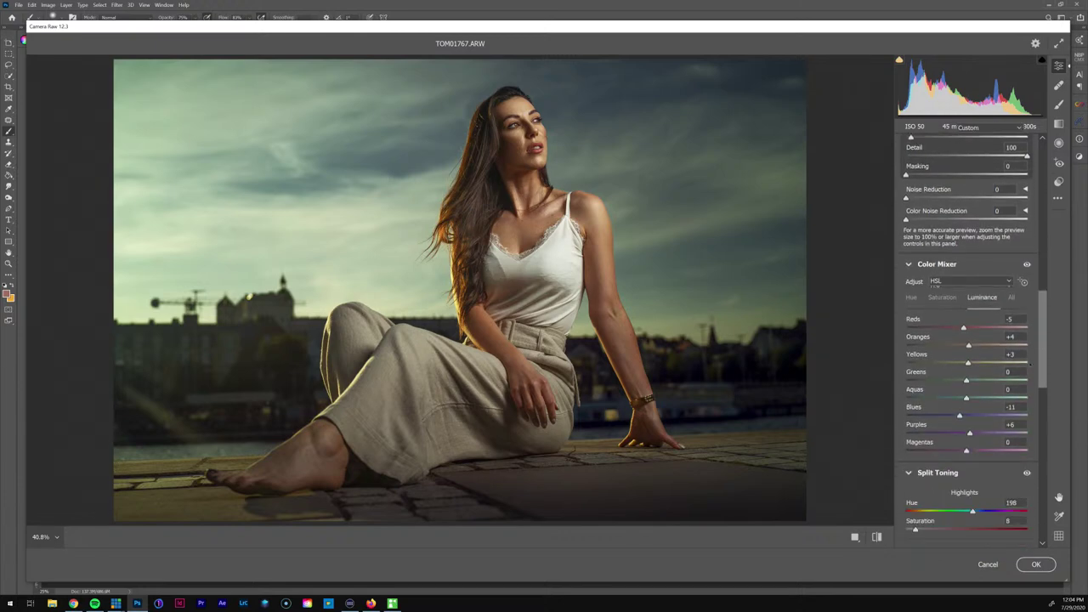
mouse_move(968, 344)
mouse_down()
mouse_move(975, 327)
mouse_move(961, 327)
mouse_move(978, 327)
mouse_move(968, 327)
mouse_up()
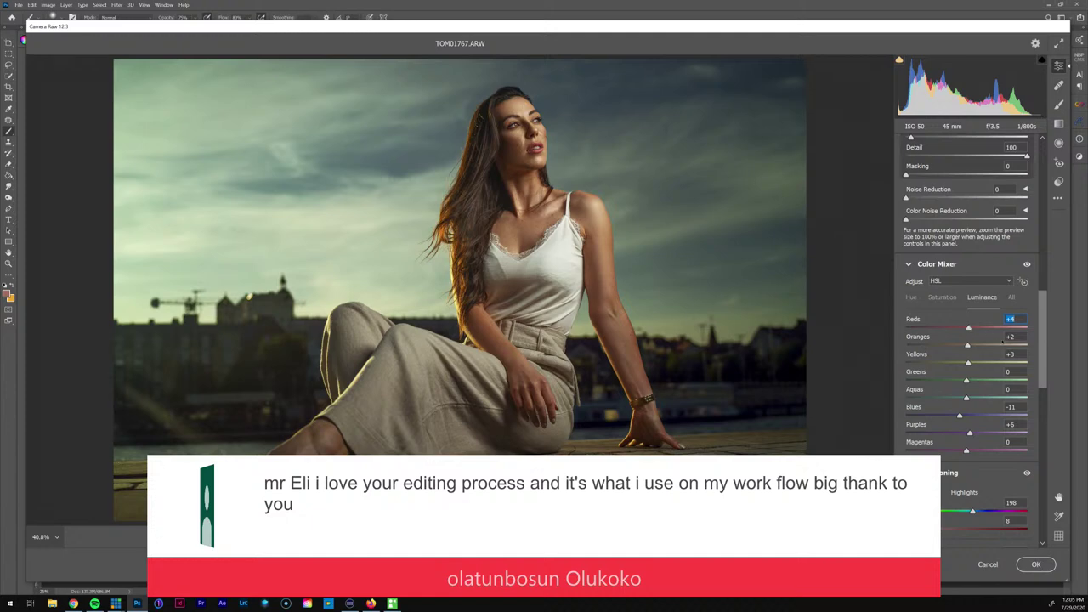
mouse_move(959, 415)
mouse_down()
mouse_move(946, 424)
mouse_move(956, 398)
mouse_move(939, 398)
mouse_move(949, 398)
mouse_up()
drag(969, 433, 967, 434)
In the Color Mixer saturation adjustments, set purples to 0, oranges to -2 and blues to -3
click(941, 297)
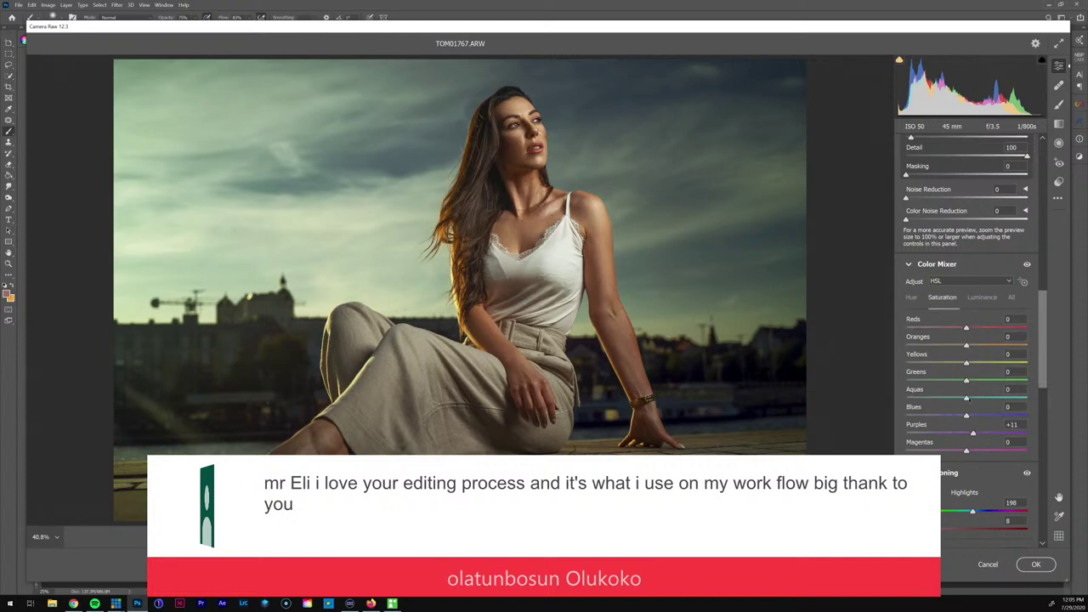
drag(973, 433, 967, 433)
drag(966, 345, 965, 346)
drag(966, 415, 965, 416)
In Split Toning, set the highlights hue to 199 and the shadows hue to 20
scroll(969, 340, down, 3)
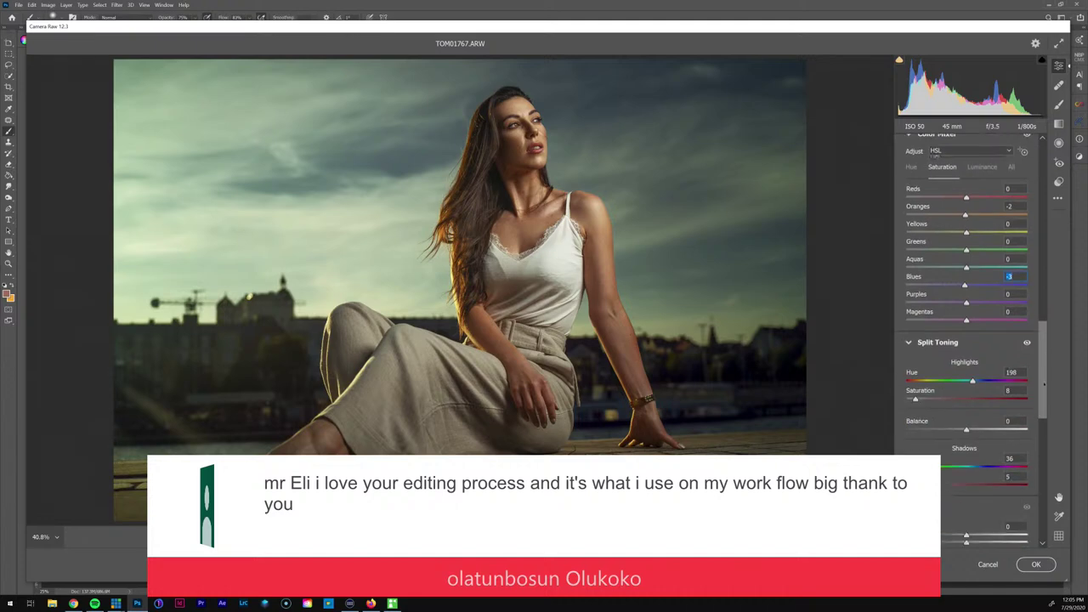
drag(972, 379, 972, 380)
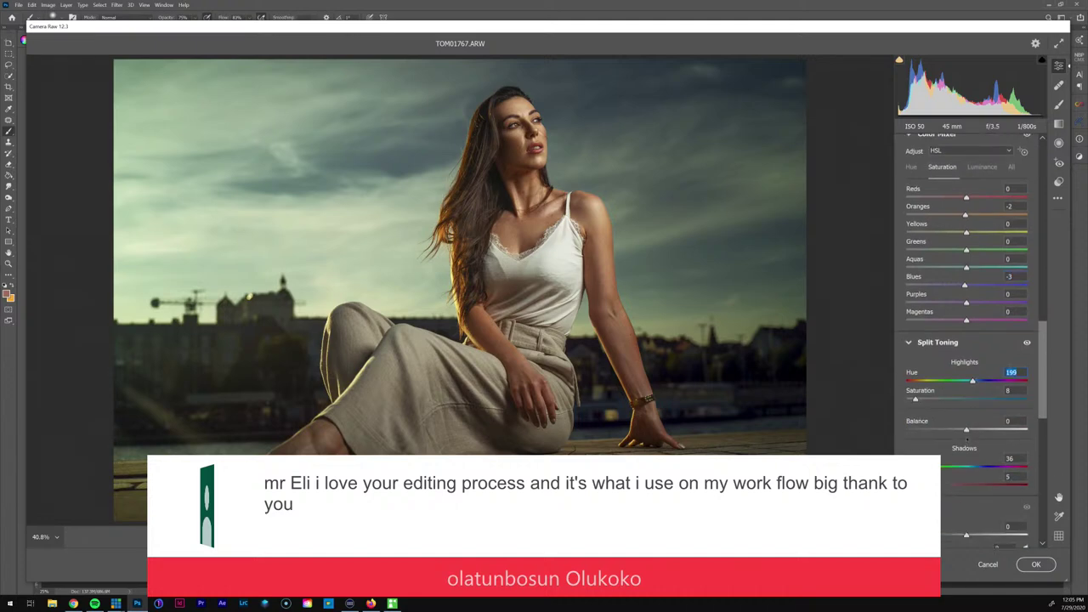
click(918, 465)
drag(918, 466, 913, 466)
In the Calibration settings, set the blue primary saturation to +7
drag(1041, 381, 1042, 405)
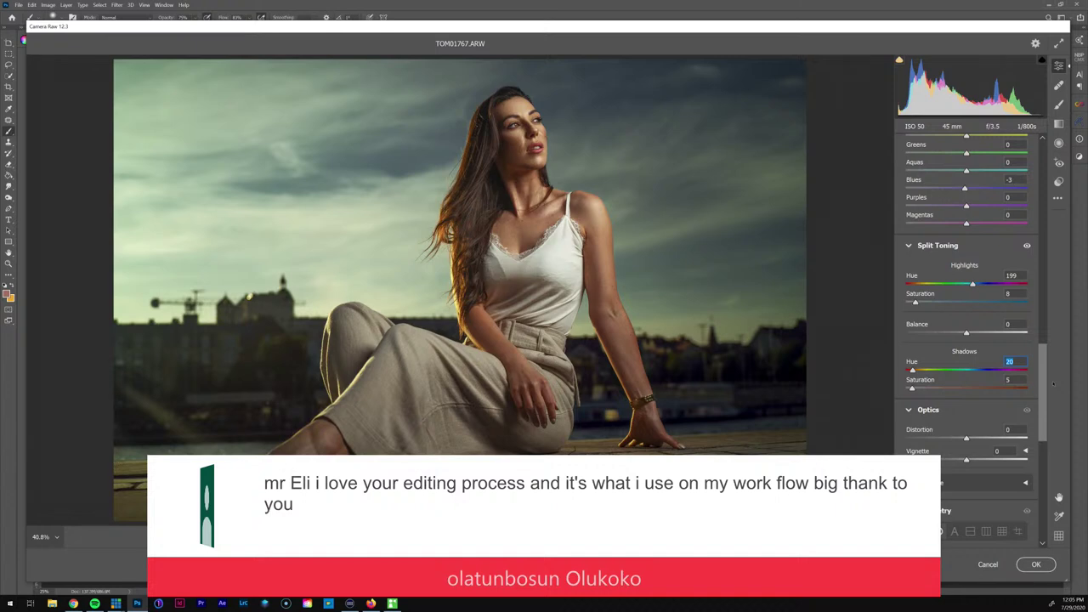
drag(1043, 387, 1050, 449)
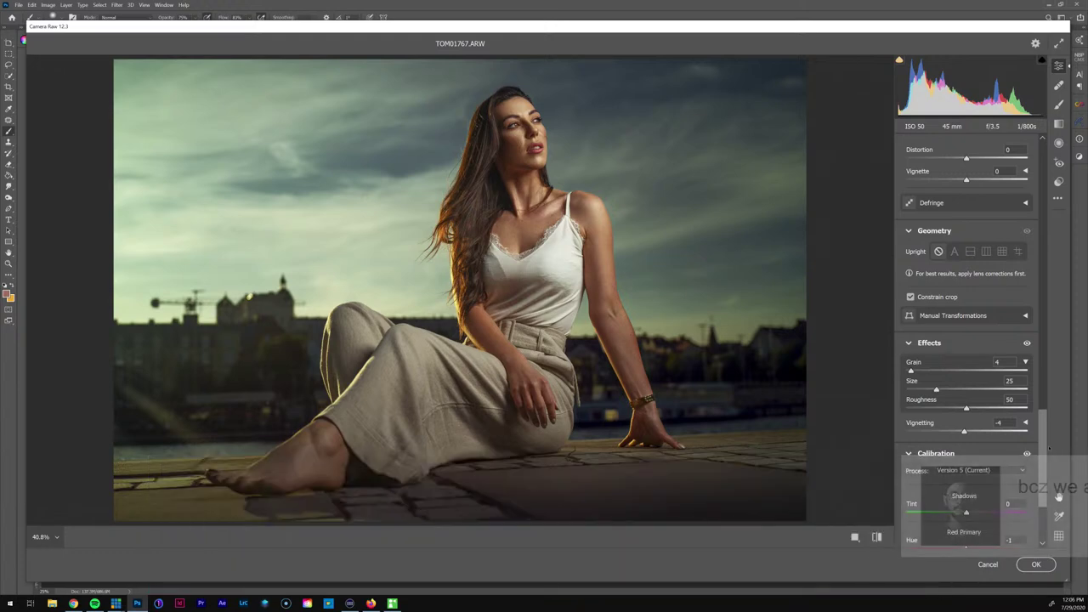
drag(1044, 427, 1048, 479)
click(972, 537)
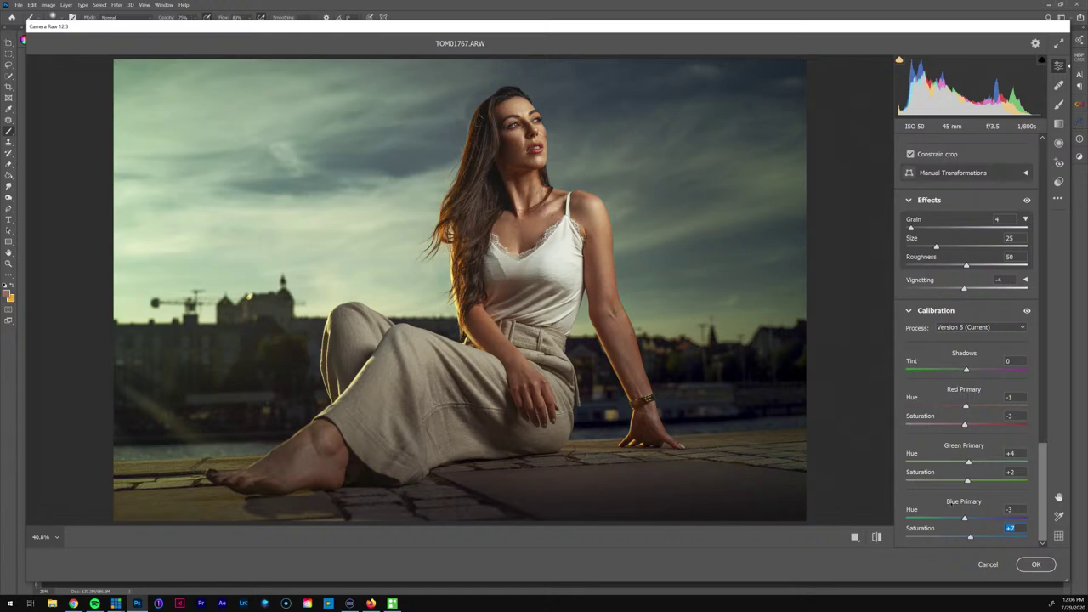
Compare the portrait before and after side by side and apply the Camera Raw filter
click(855, 537)
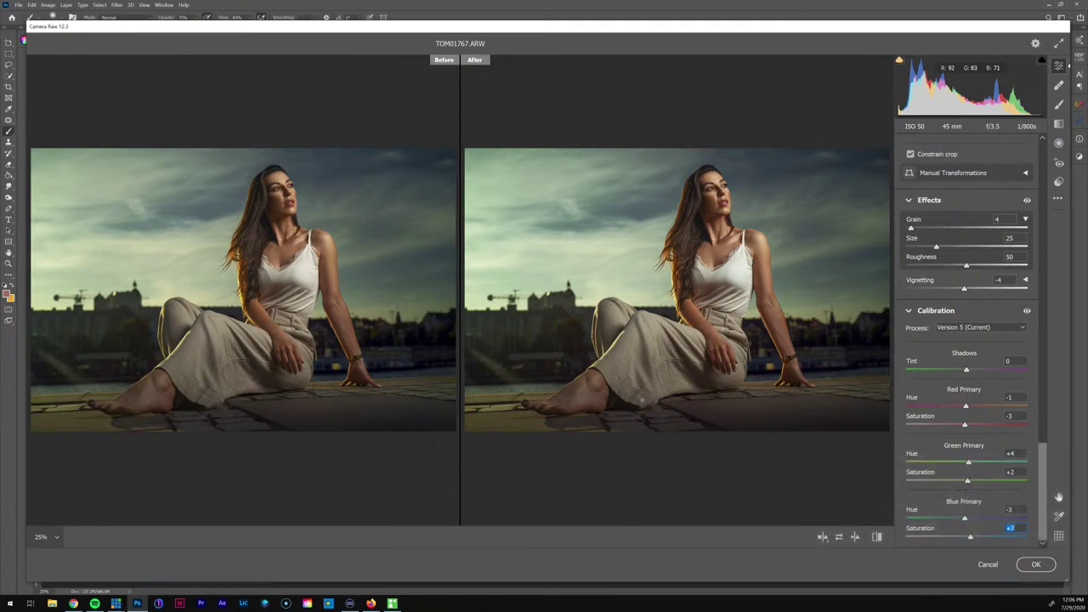
scroll(969, 340, up, 20)
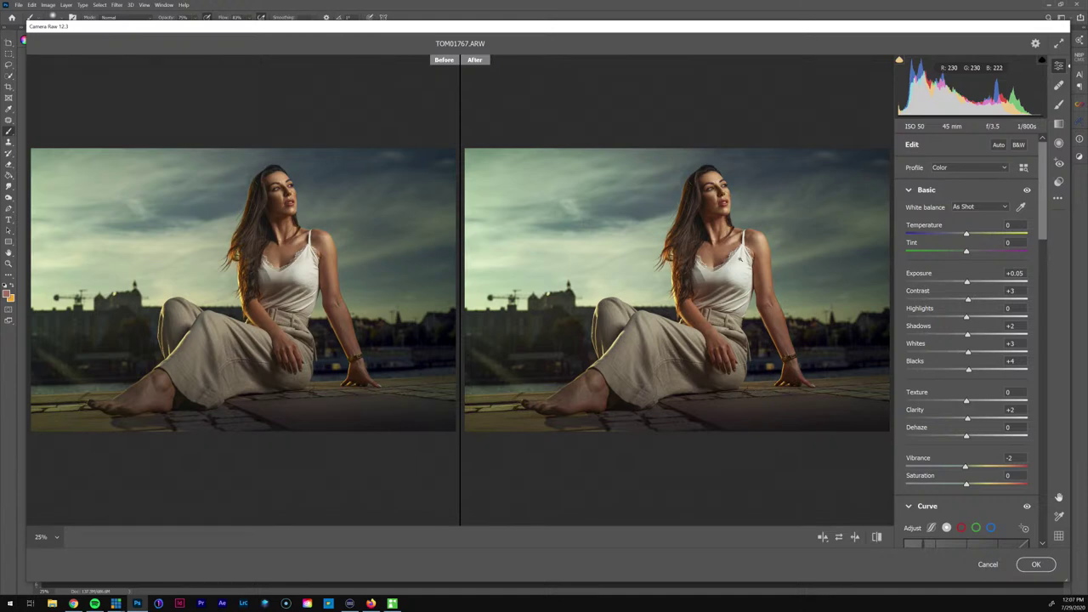
click(1030, 564)
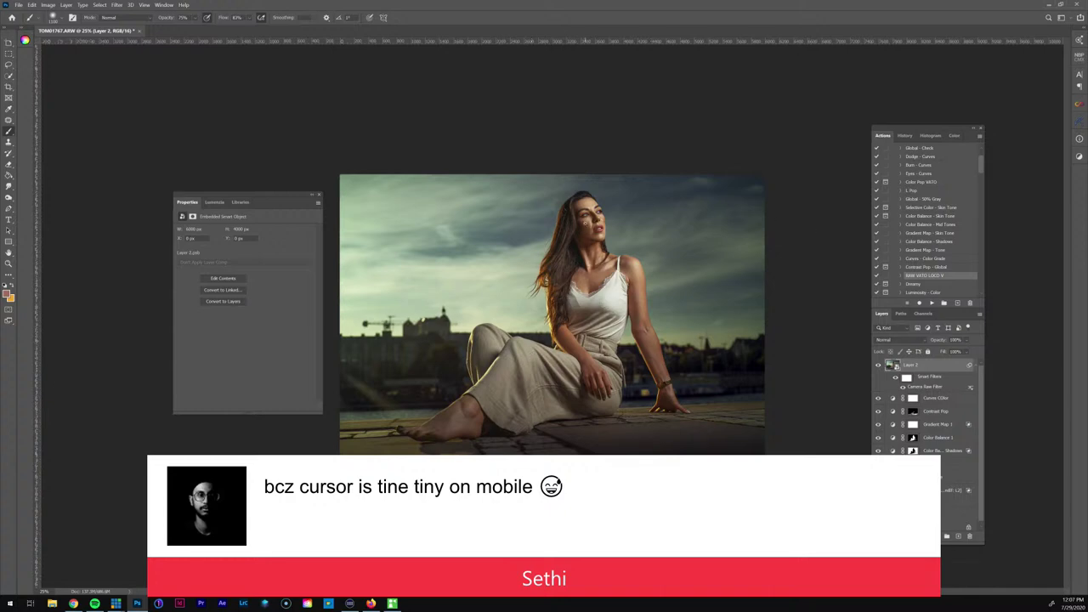
Collapse the smart filter list and examine the graded portrait up close at the face and foot, and as a whole
key(z)
click(585, 221)
click(592, 201)
click(627, 166)
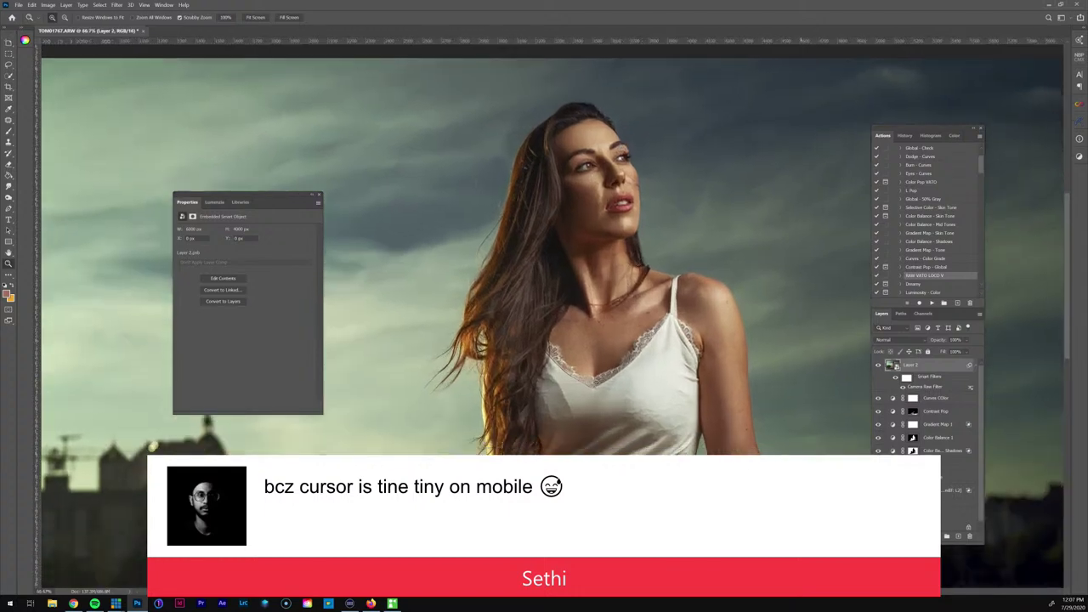
scroll(680, 340, down, 2)
scroll(680, 340, up, 2)
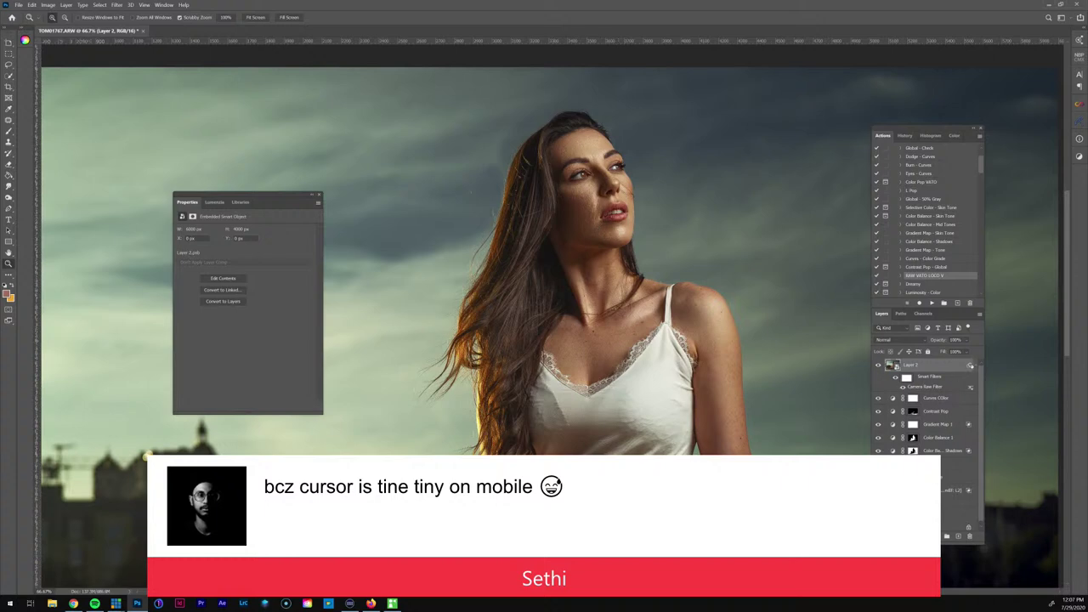
click(976, 366)
scroll(952, 245, down, 4)
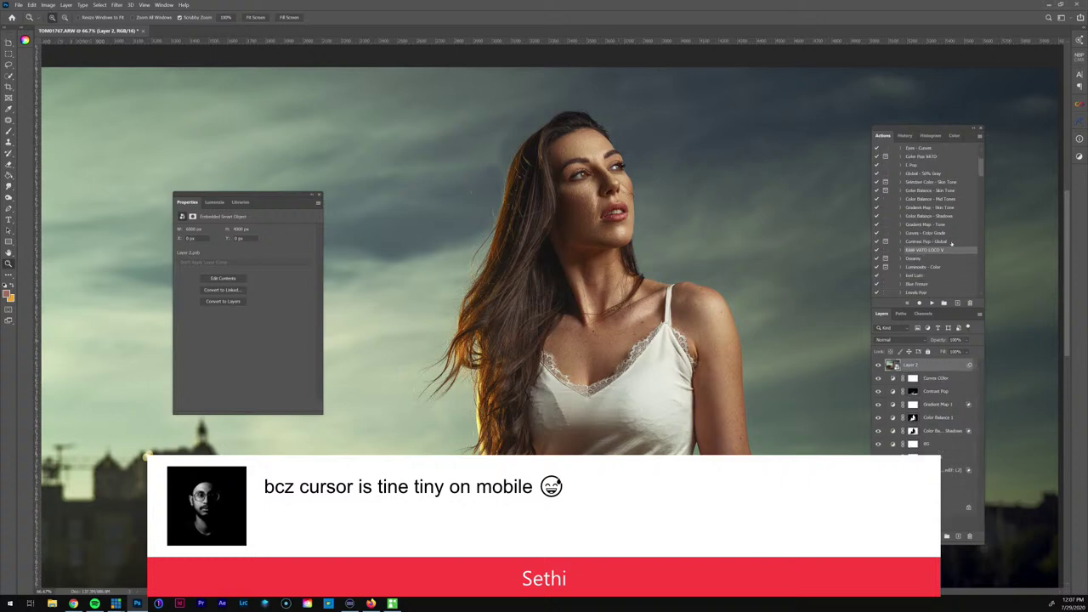
scroll(952, 245, down, 2)
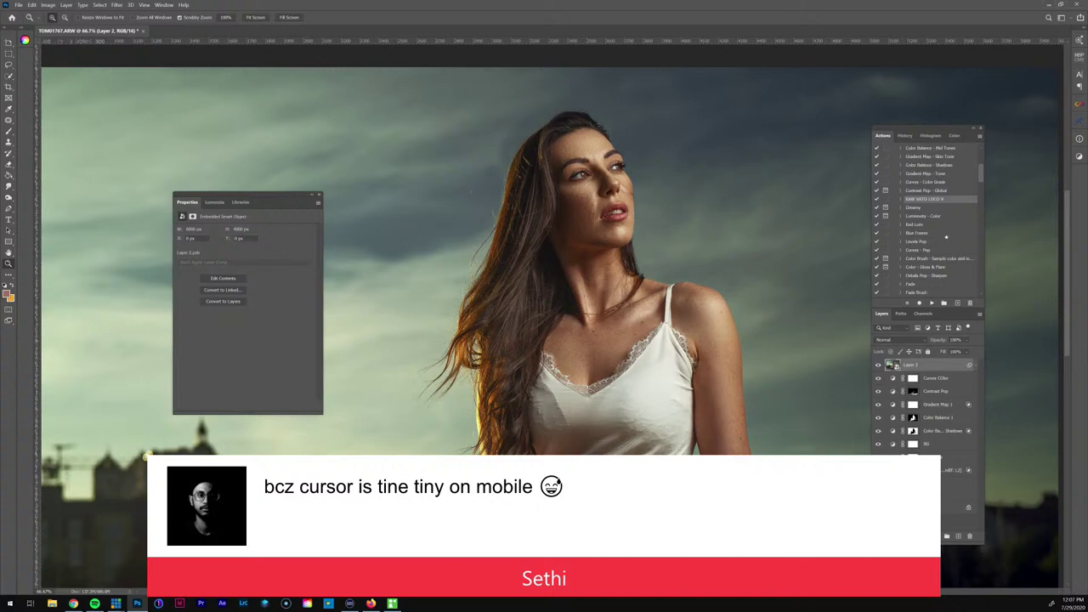
drag(432, 544, 699, 231)
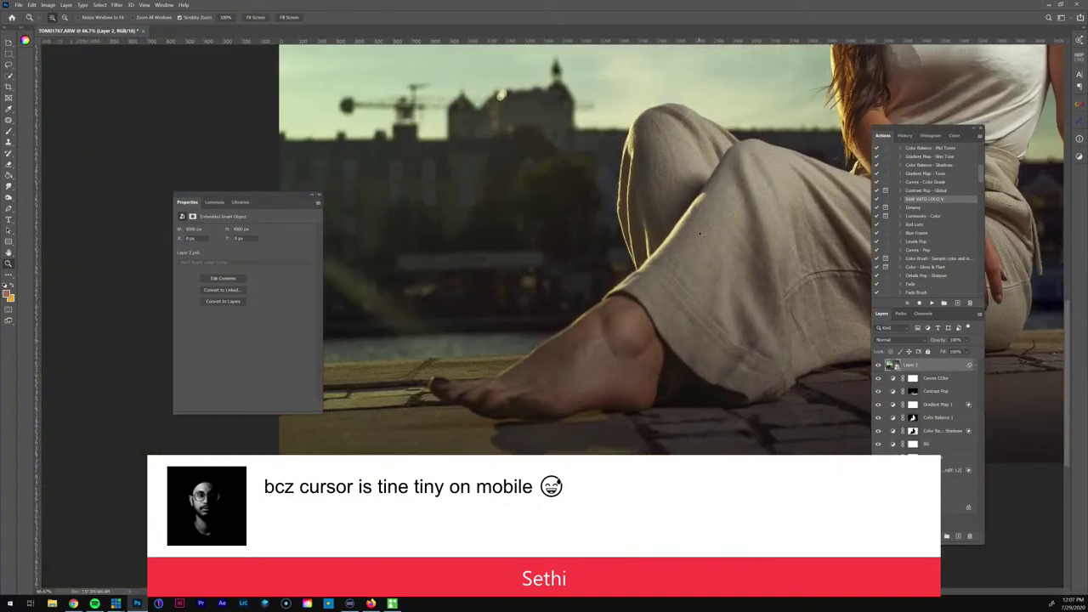
scroll(699, 230, down, 5)
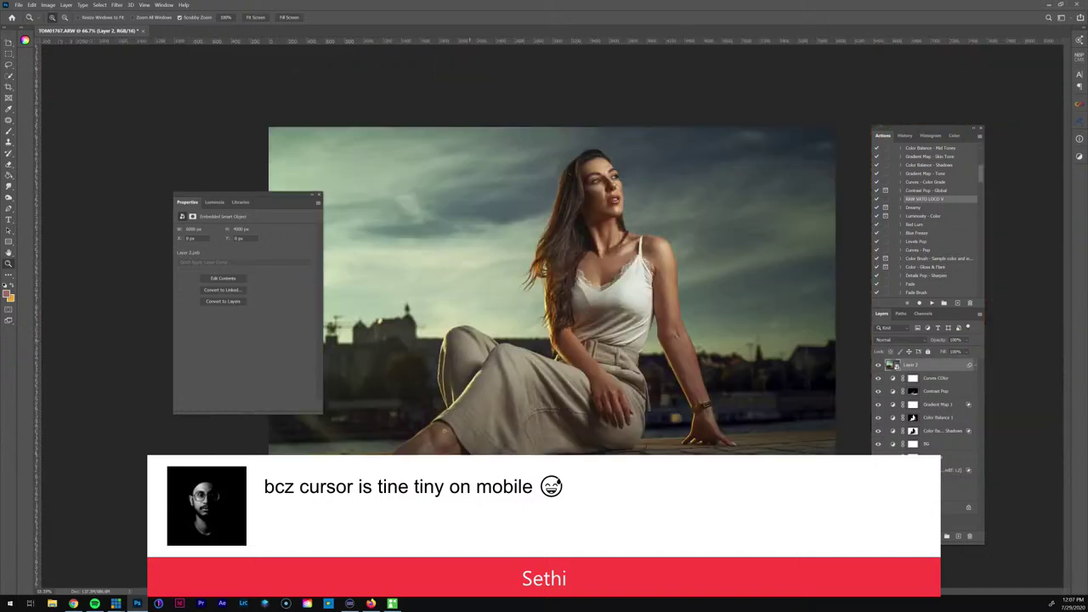
Open the Liquify filter on the top smart object layer and reposition its window
drag(285, 197, 212, 203)
click(117, 5)
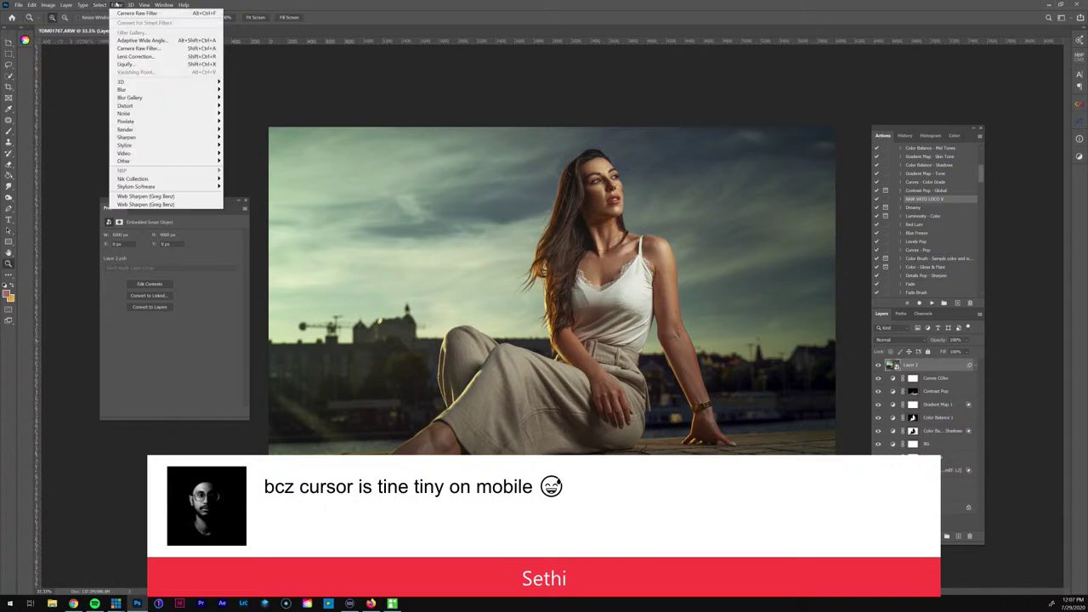
click(155, 64)
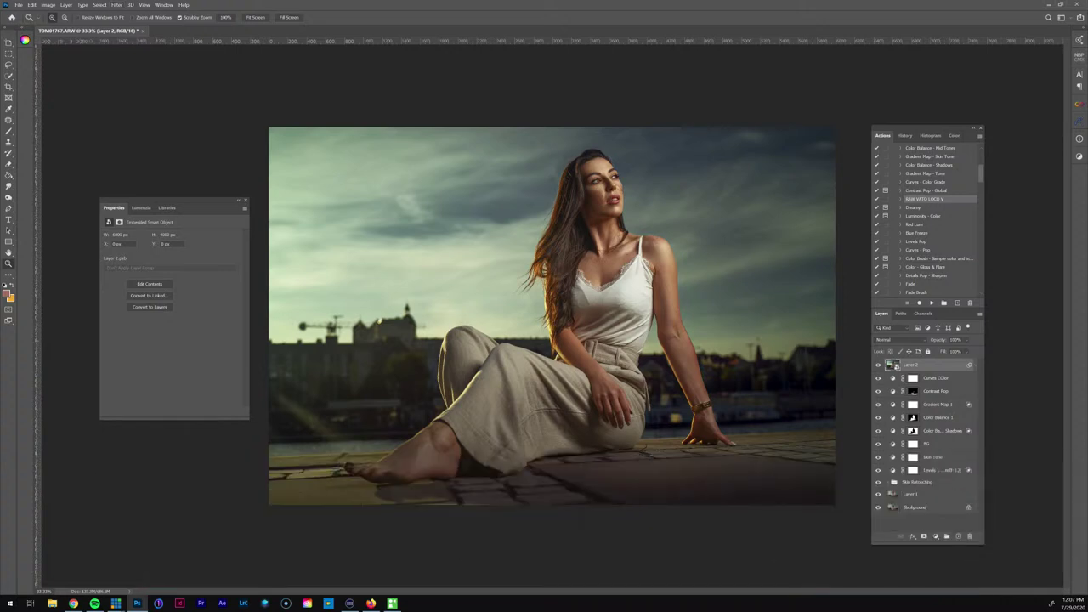
key(shift+ctrl+x)
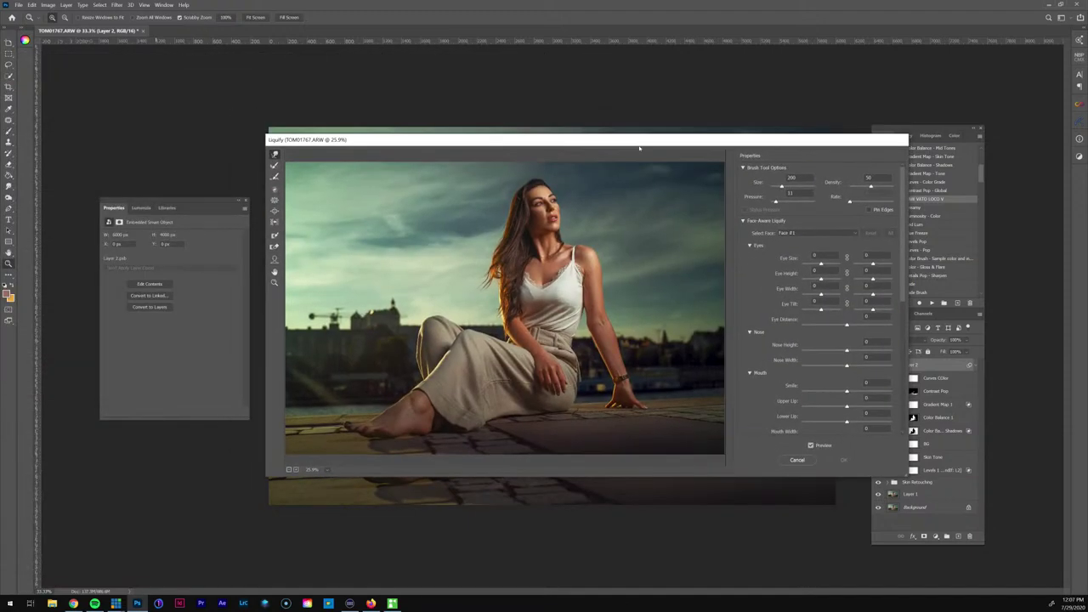
drag(639, 148, 593, 187)
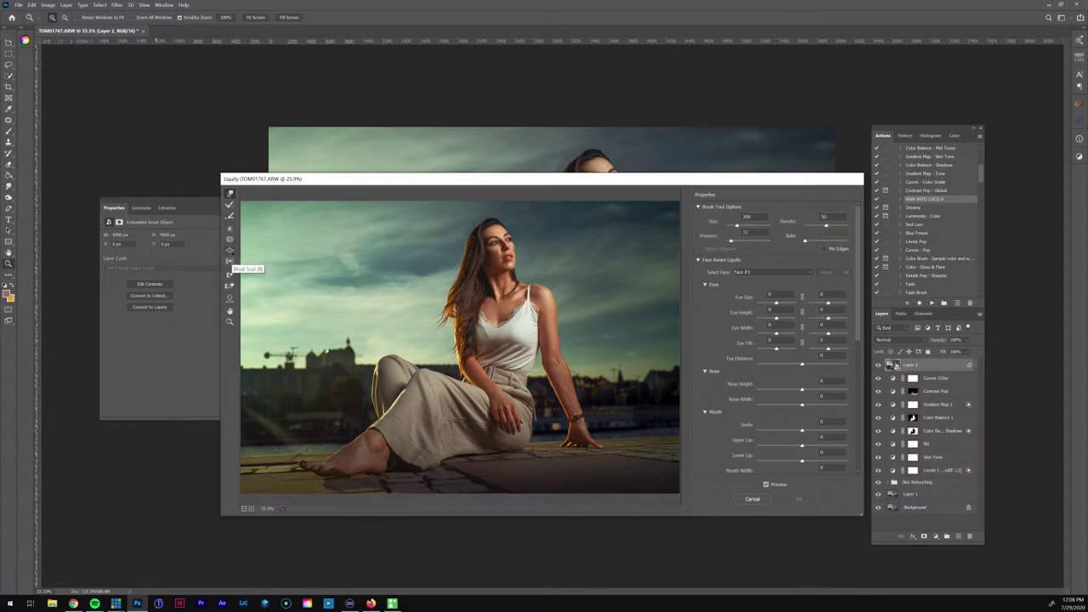
Shrink the model's foot slightly using the Pucker tool with a large brush, adjusting the brush size to 1400
click(229, 239)
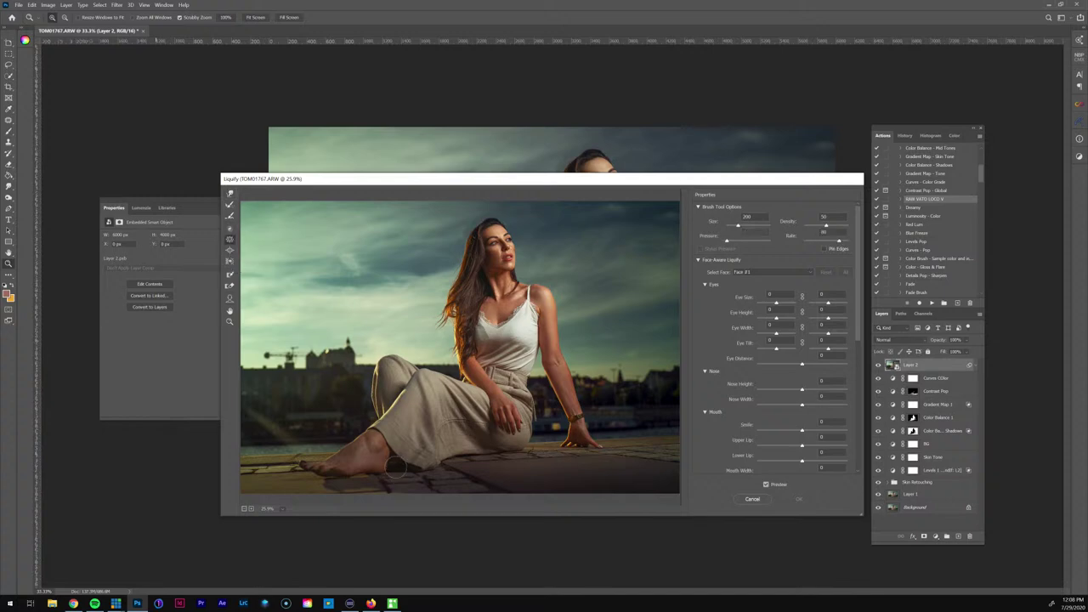
key(bracketright)
key(bracketright)
key(bracketright)
key(bracketright)
key(bracketright)
key(bracketright)
key(bracketright)
click(366, 449)
key(bracketleft)
key(bracketleft)
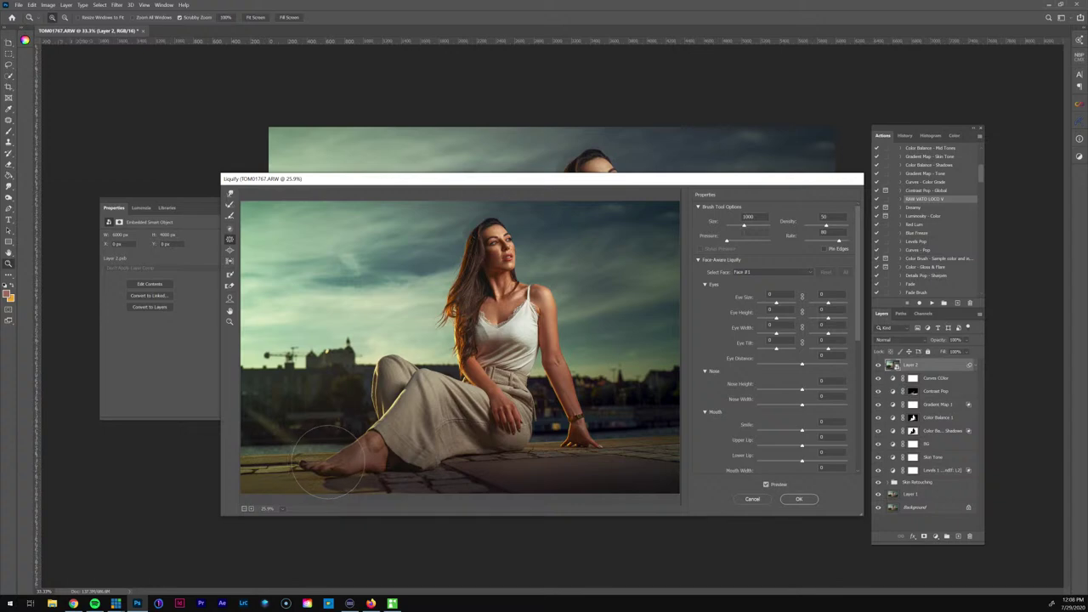
key(bracketright)
key(bracketright)
key(bracketright)
key(bracketright)
Compare the foot before and after the warp several times and apply the Liquify filter
click(766, 485)
click(766, 485)
click(766, 484)
click(765, 484)
click(765, 484)
click(765, 484)
click(765, 484)
click(765, 485)
click(765, 484)
click(765, 484)
click(765, 484)
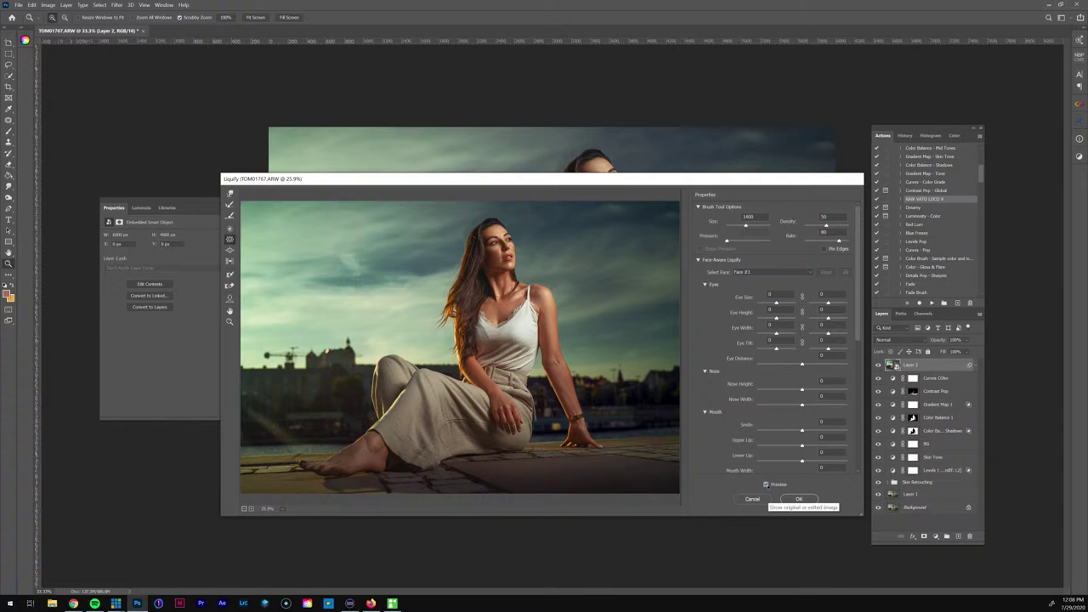
click(765, 484)
click(765, 485)
click(765, 485)
click(765, 484)
click(765, 485)
click(765, 485)
click(799, 499)
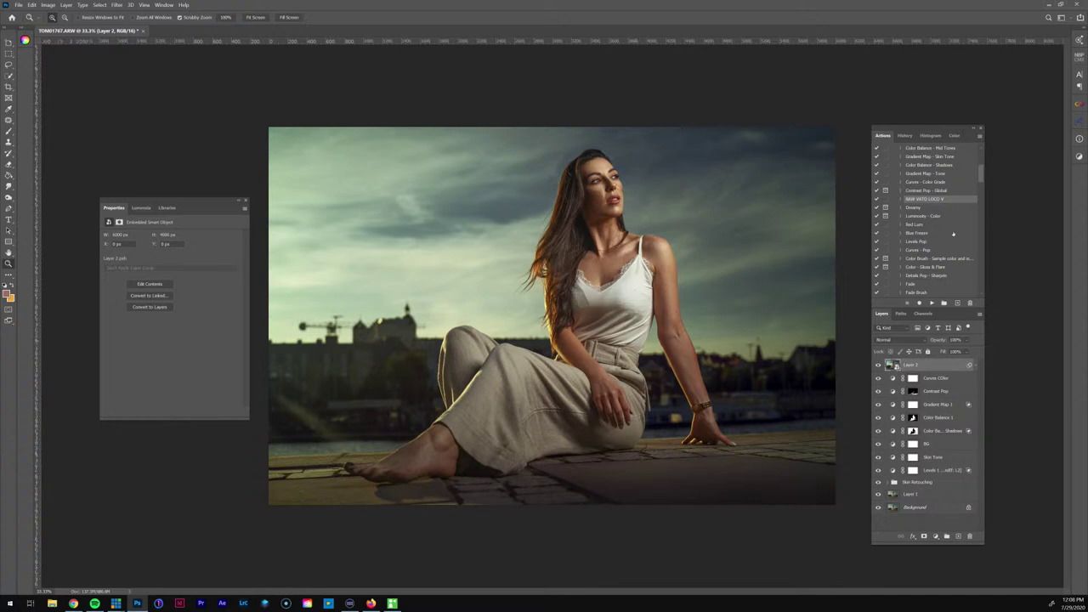
Run the Burn - Curves action to add a Burn curves layer with a black mask above the smart object
scroll(952, 233, up, 2)
scroll(951, 237, up, 2)
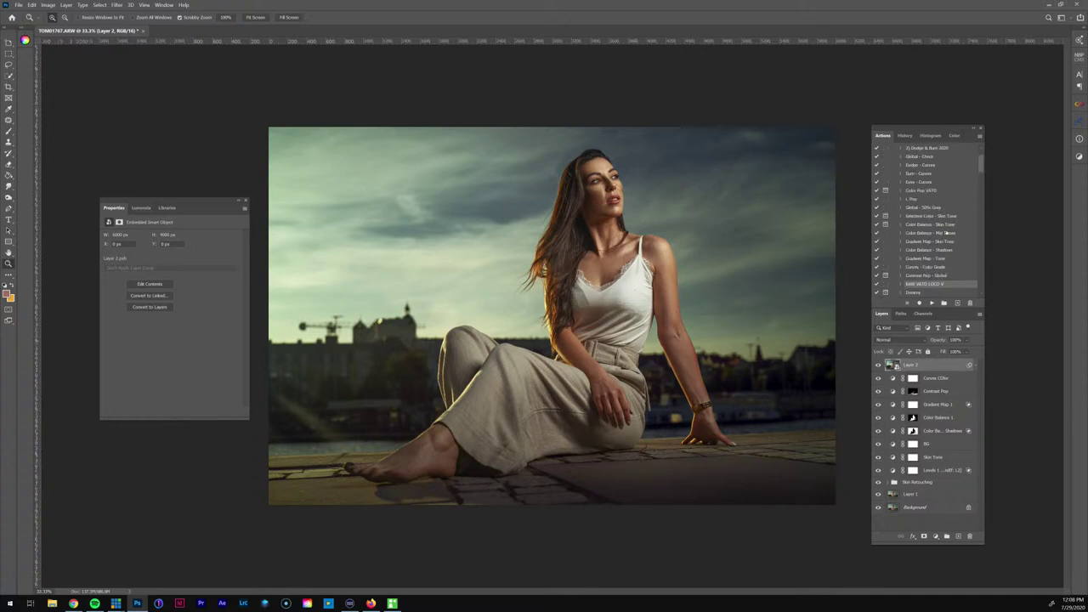
click(920, 173)
click(931, 302)
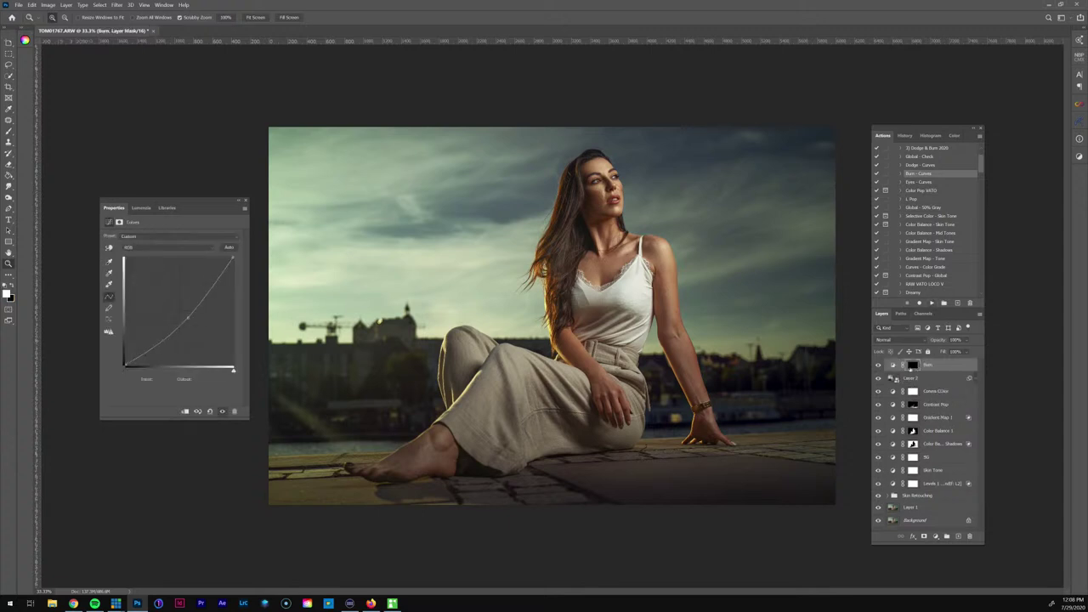
Load an L2 luminosity selection of the highlights in Lumenzia for the Burn layer
click(145, 209)
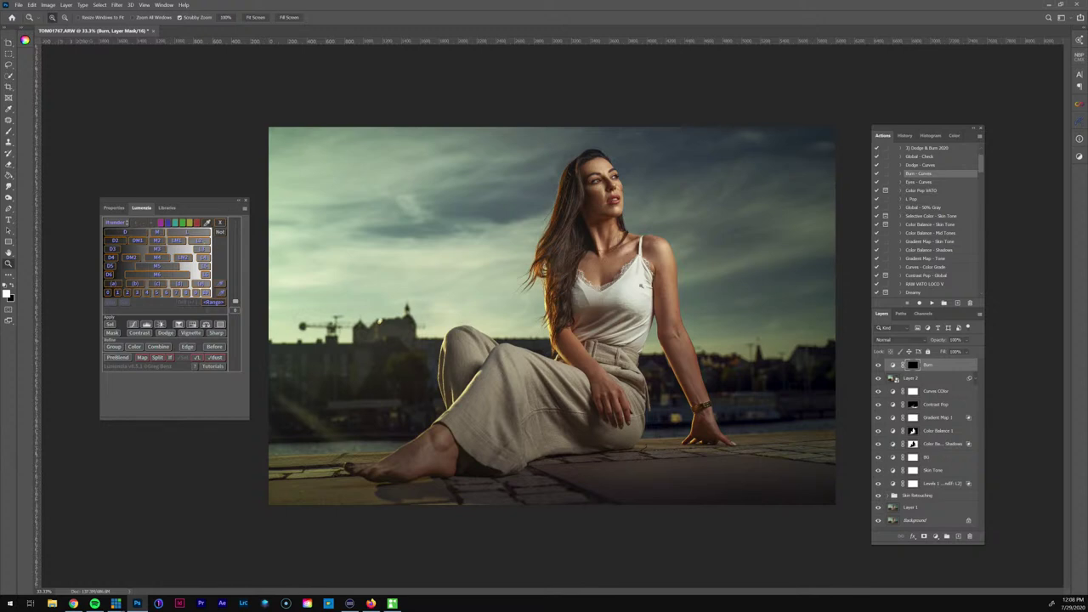
click(199, 241)
click(115, 222)
click(126, 235)
click(201, 241)
Set up the Brush tool with 8% flow for painting on the Burn layer mask over the model
drag(645, 285, 658, 285)
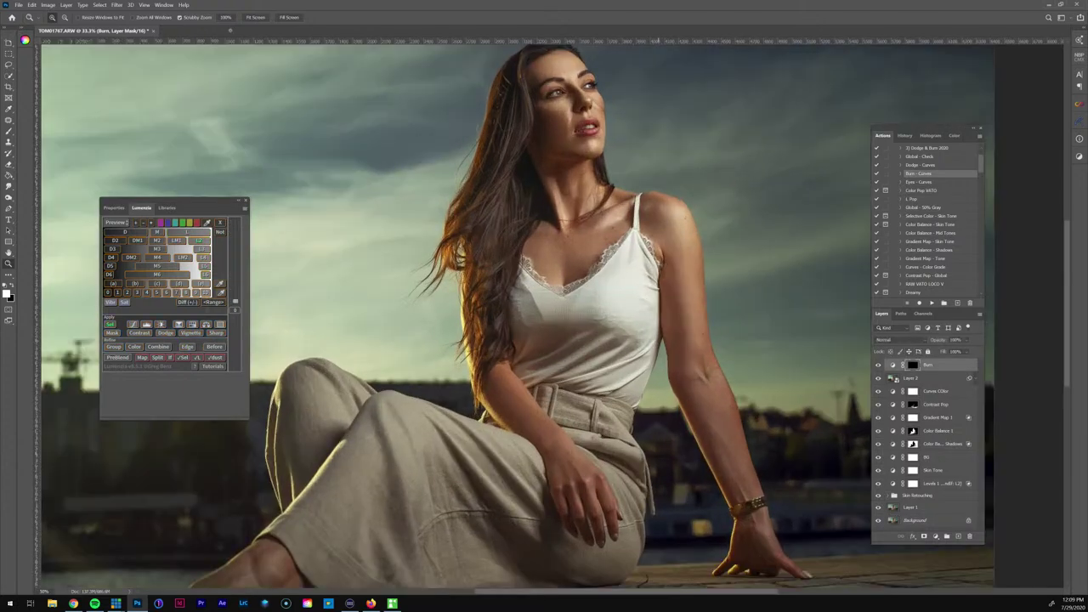
key(b)
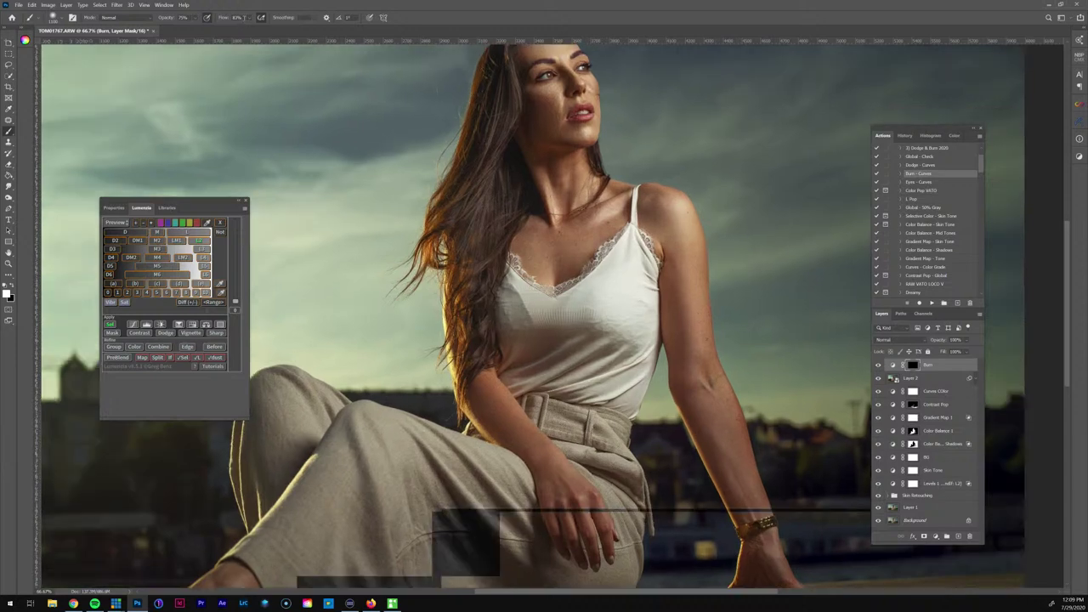
click(238, 17)
text(8)
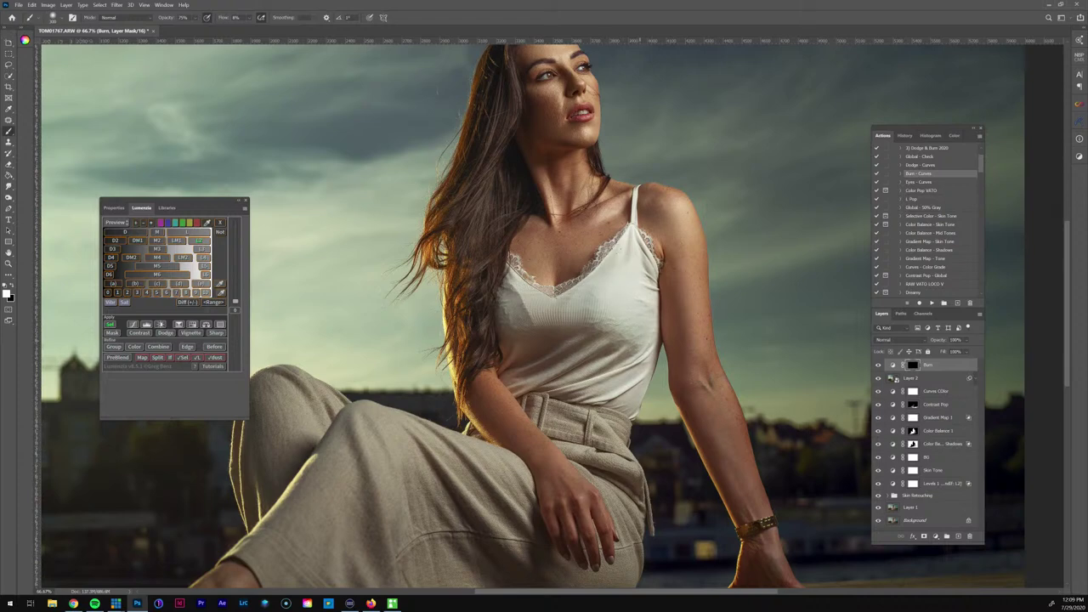
Toggle the Burn layer's visibility to compare the burned highlights across the whole portrait
click(878, 365)
key(ctrl+minus)
key(ctrl+minus)
key(ctrl+minus)
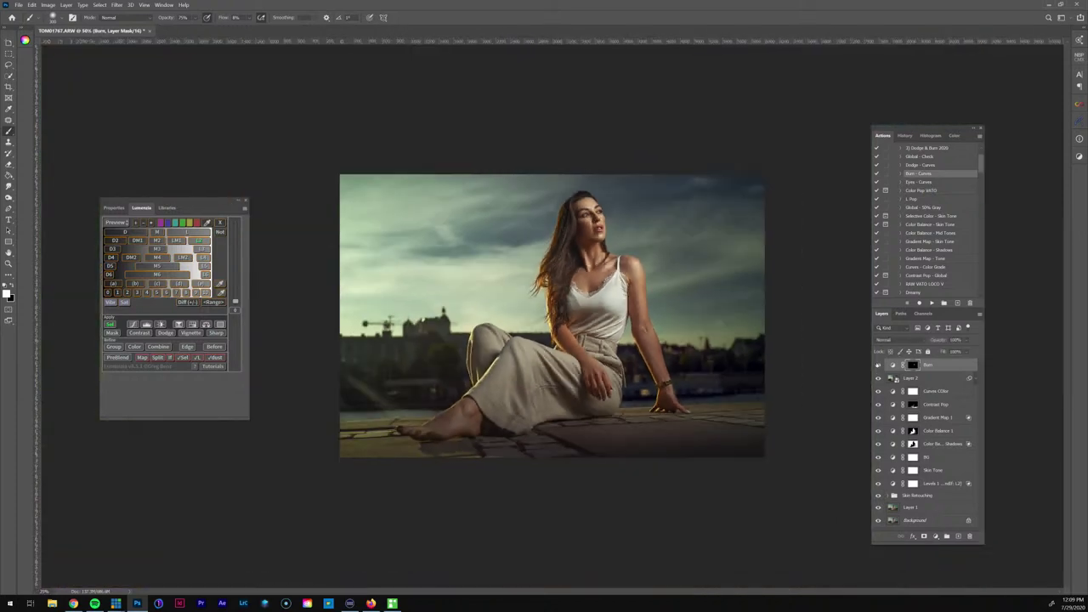
click(877, 364)
click(877, 365)
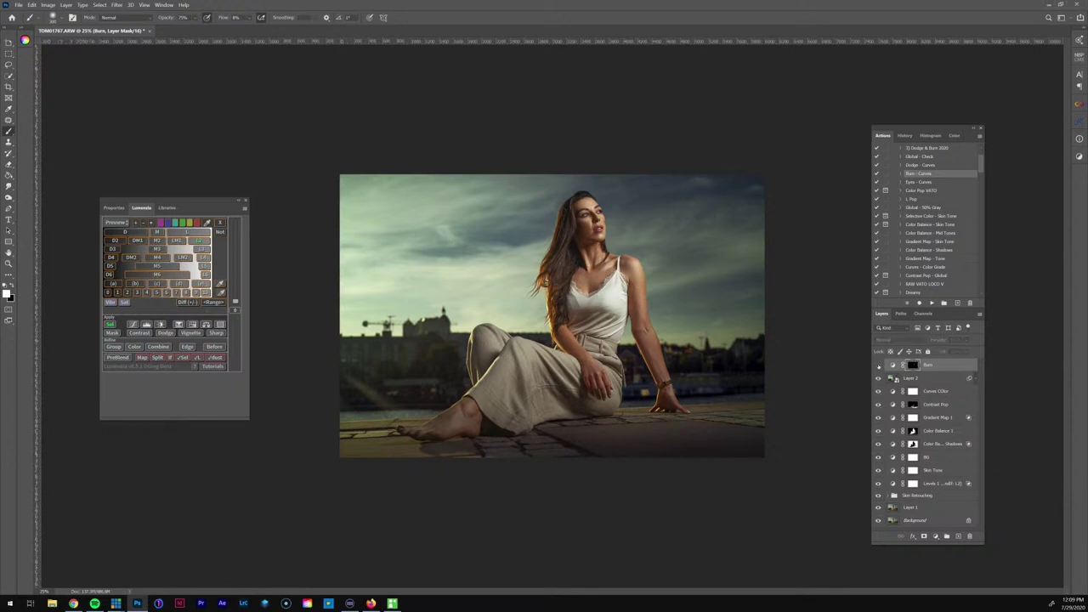
key(ctrl+minus)
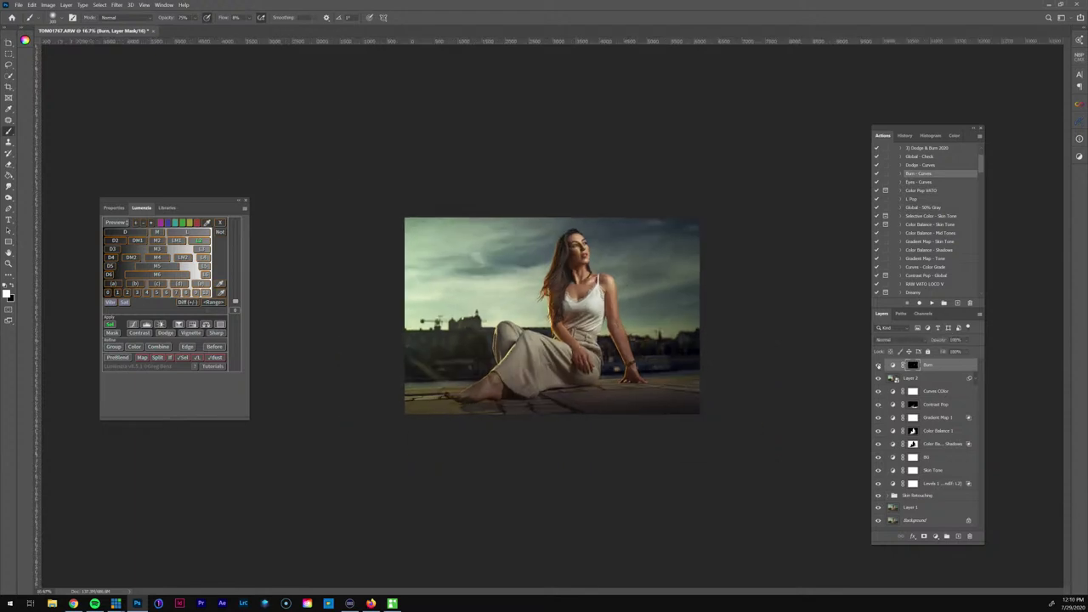
key(ctrl+plus)
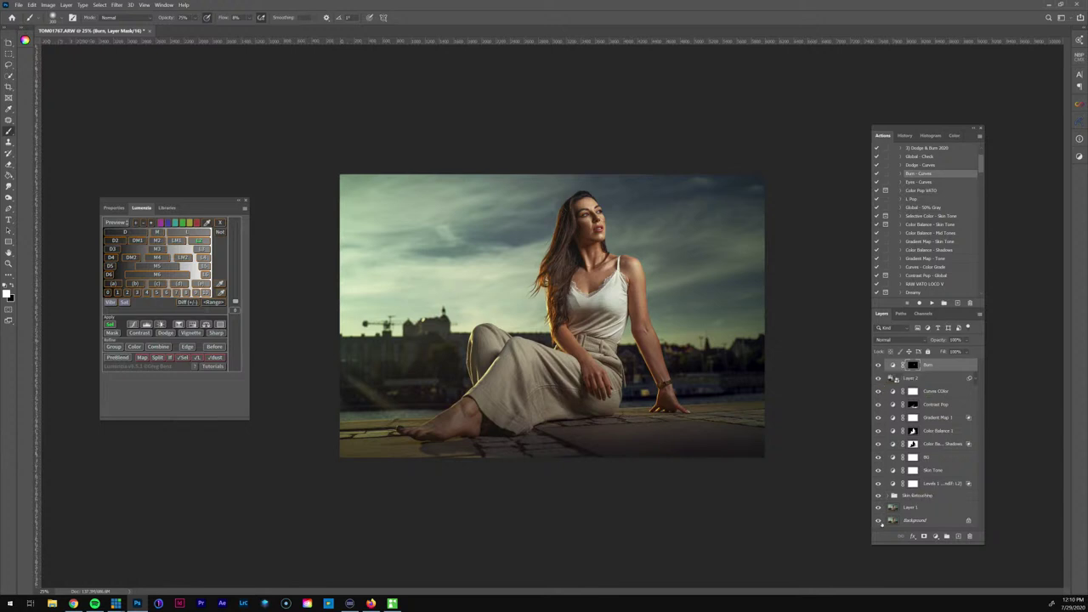
Compare the graded portrait with the original Background layer and look through the available retouching actions
alt+click(878, 520)
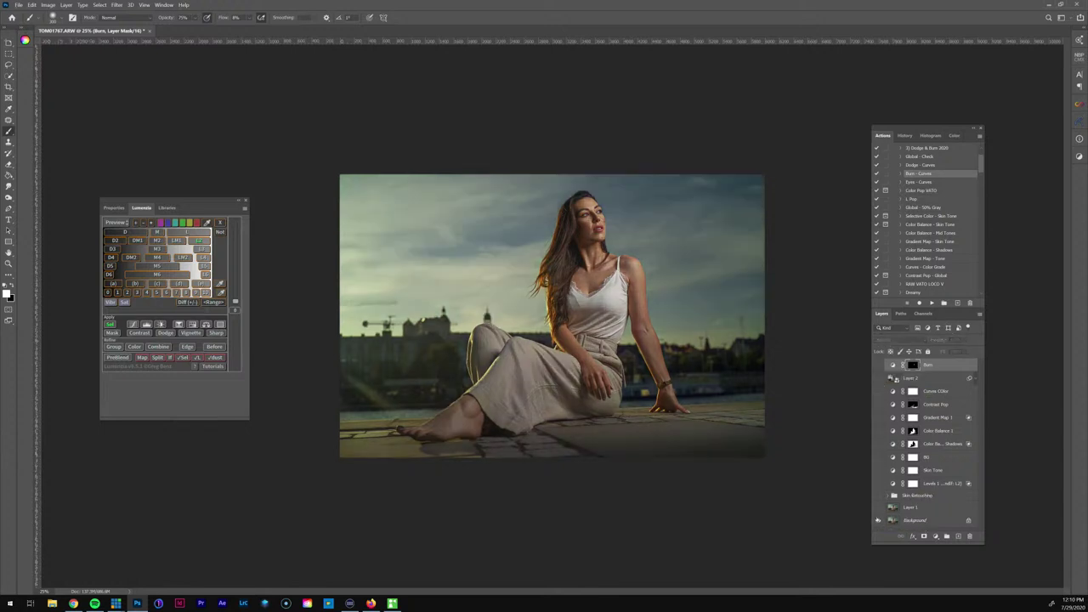
alt+click(878, 520)
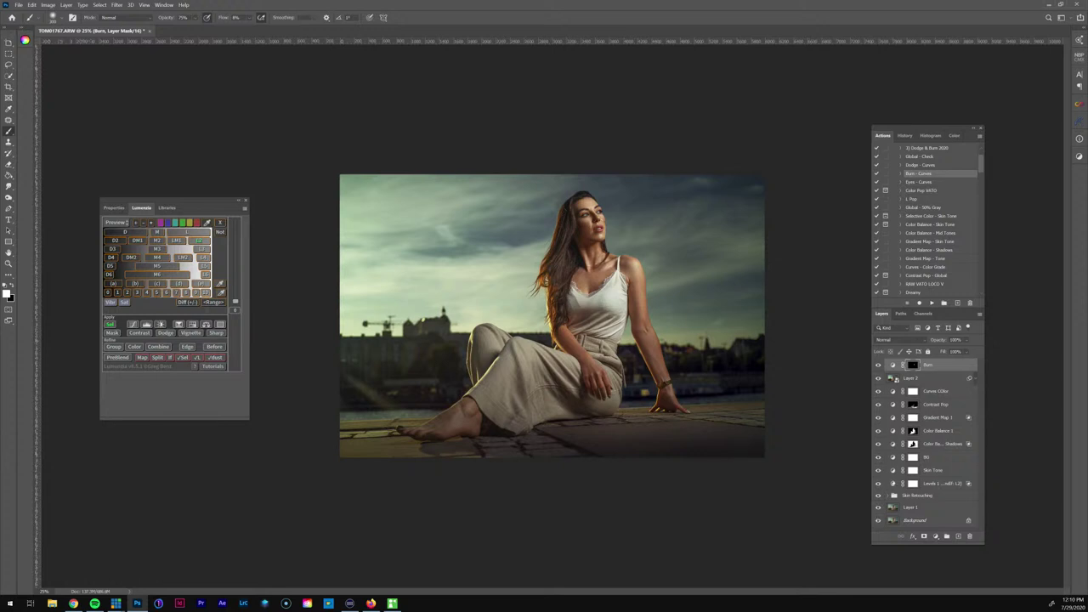
scroll(941, 272, down, 3)
scroll(941, 261, down, 5)
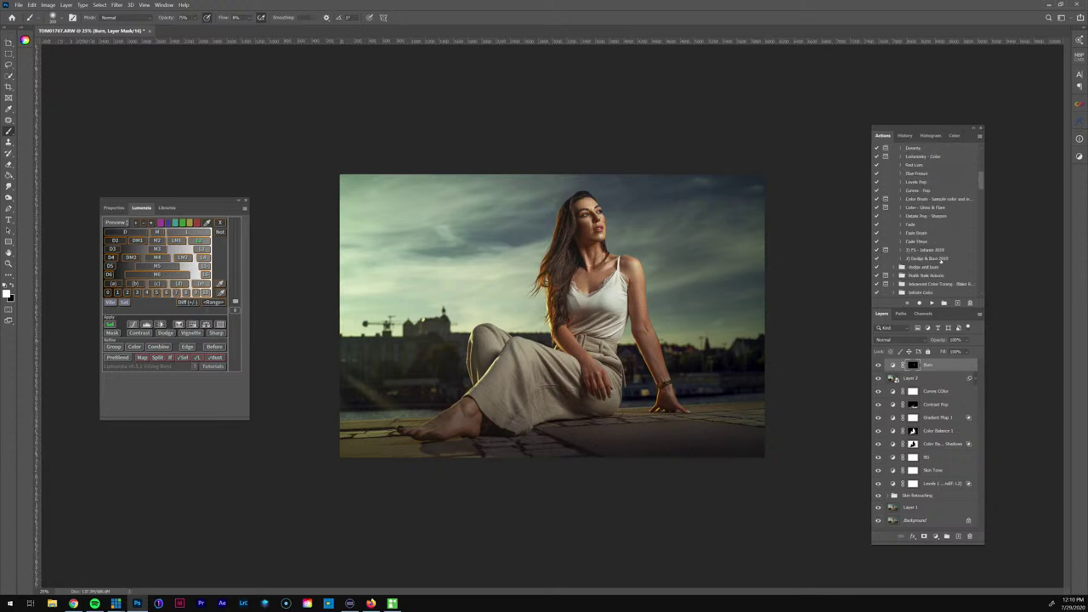
scroll(941, 262, up, 1)
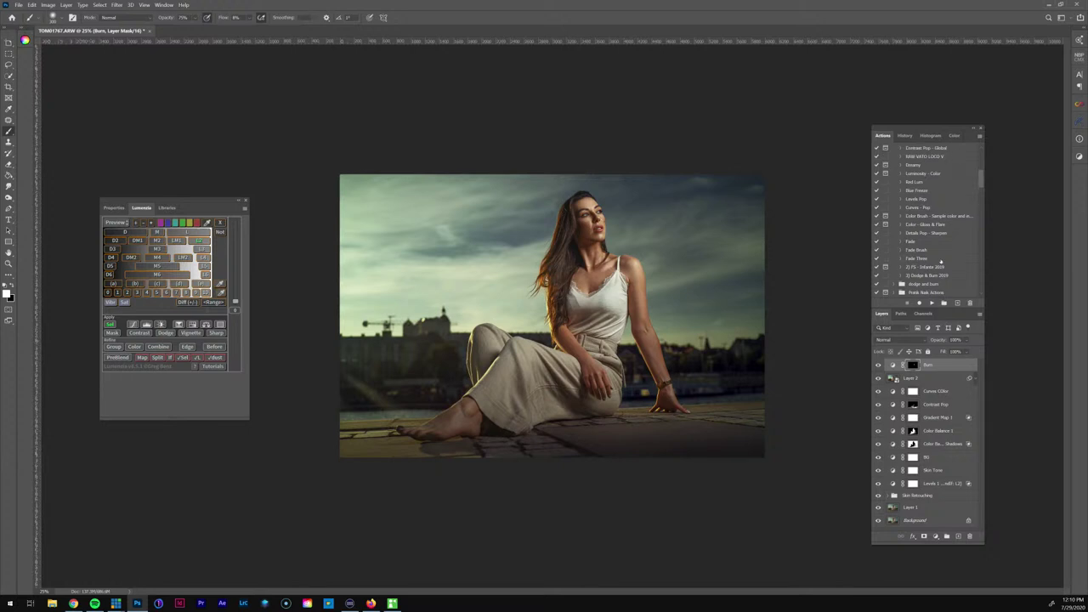
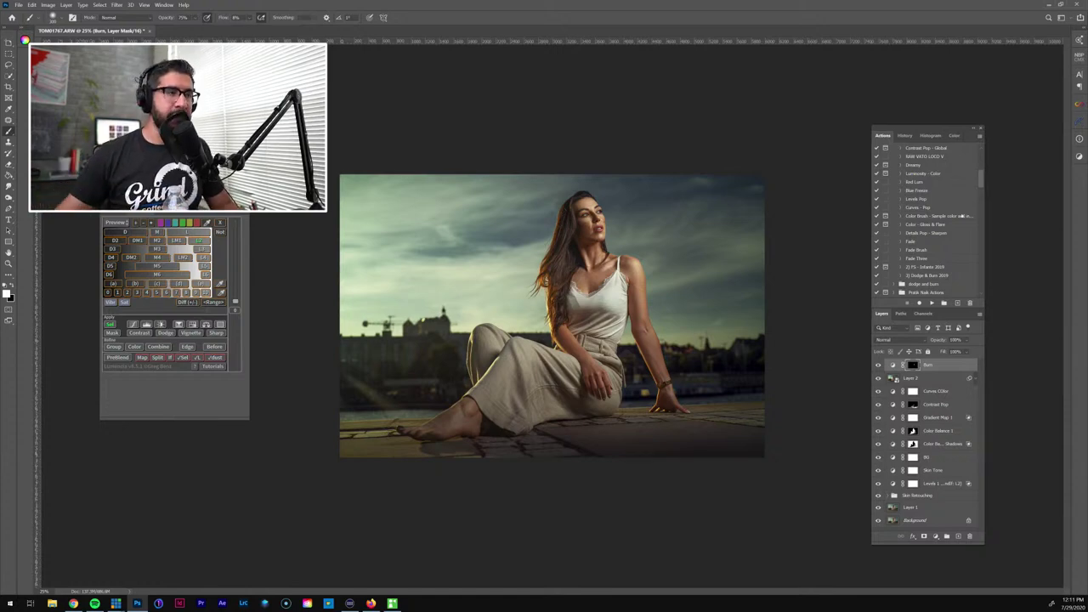
Clear the active luminosity selection while keeping the Burn layer mask targeted
key(z)
click(553, 282)
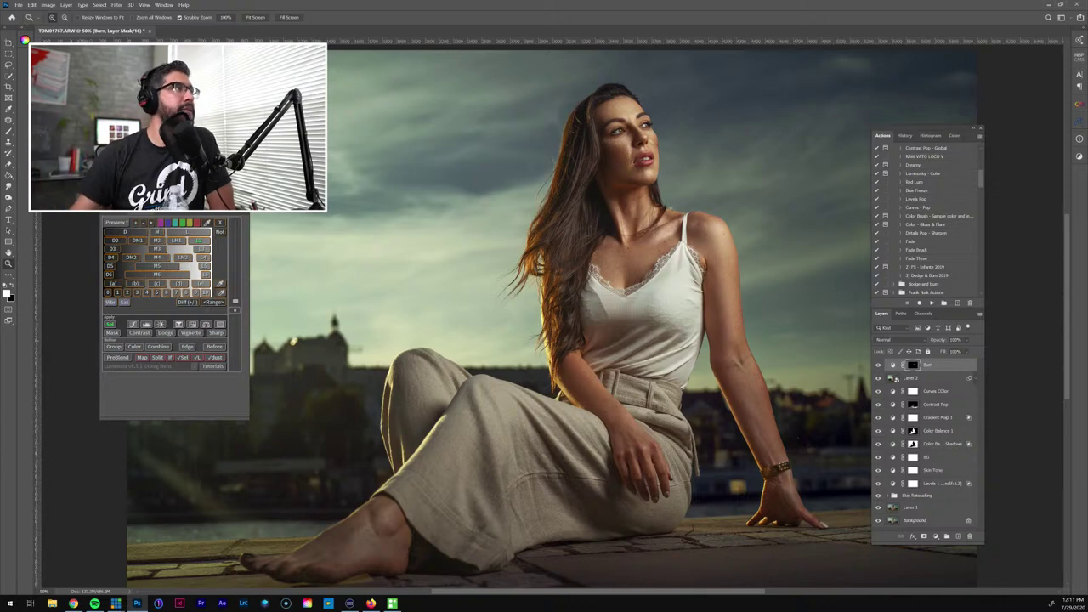
click(99, 4)
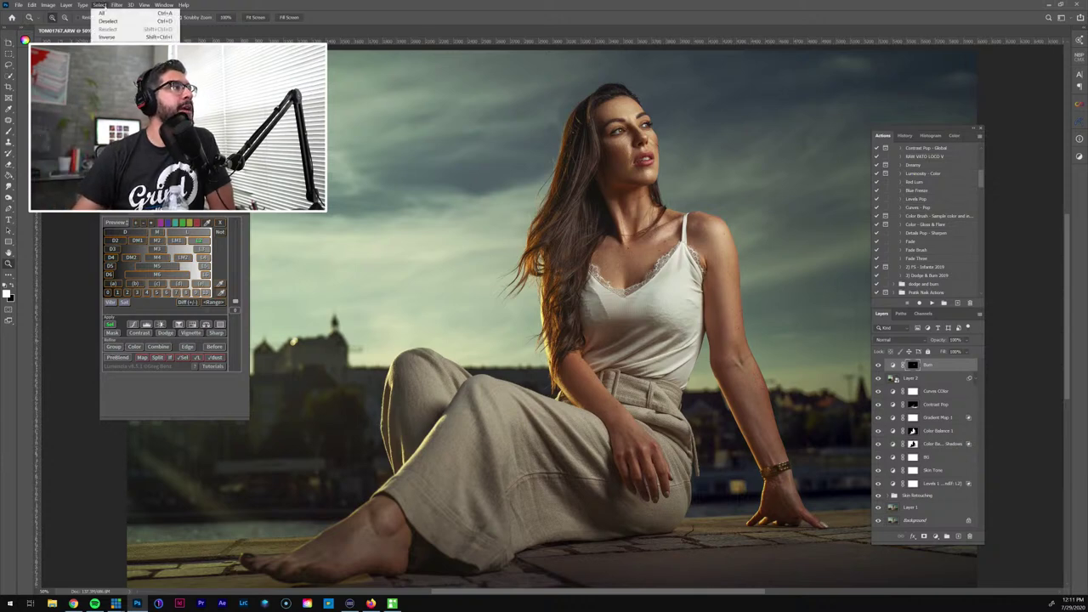
click(107, 22)
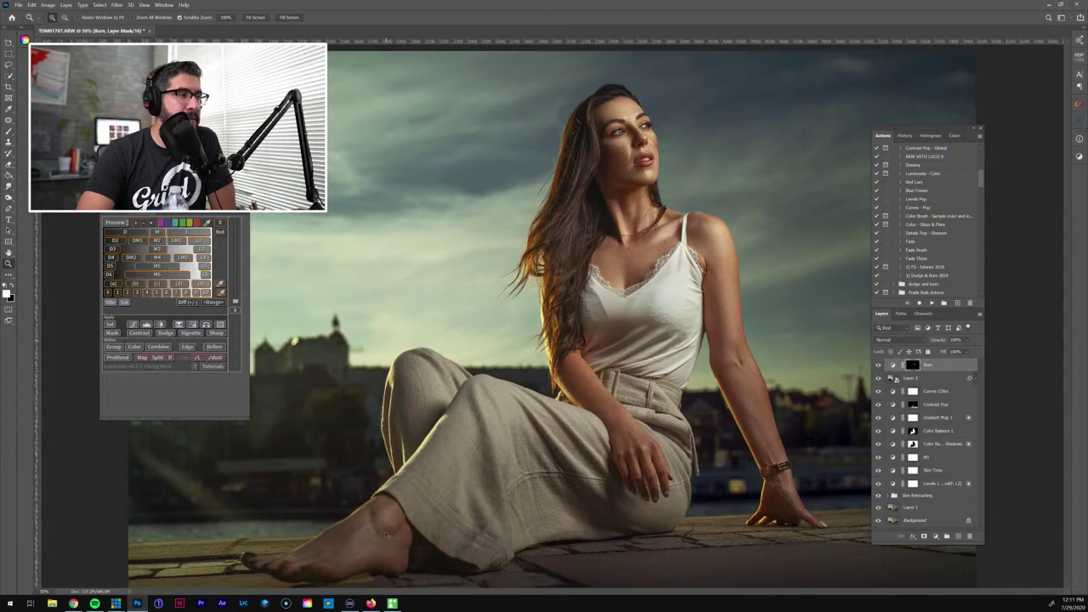
key(ctrl+minus)
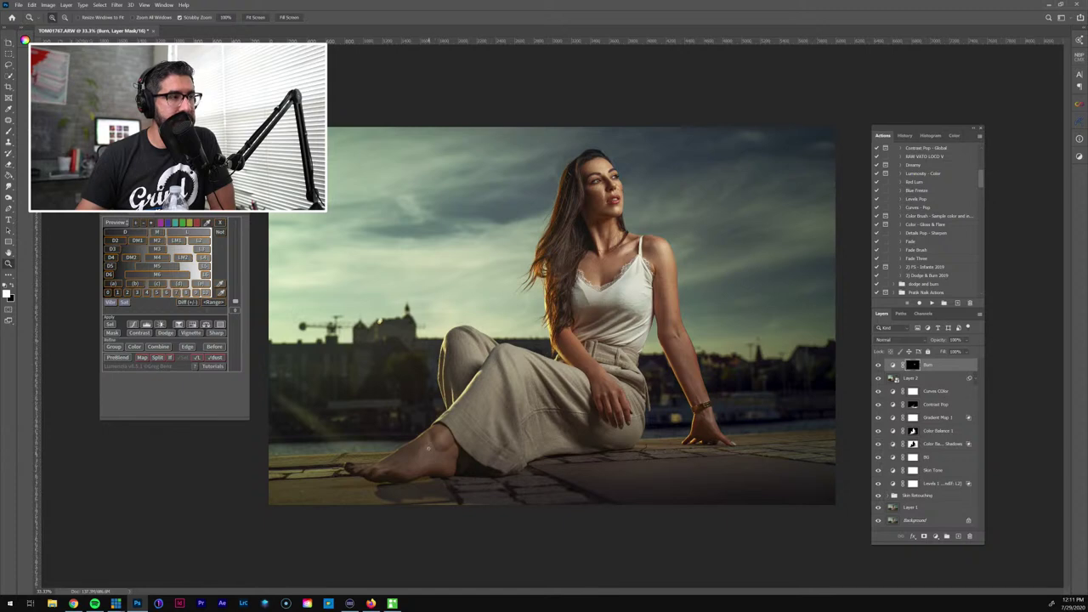
scroll(428, 447, up, 1)
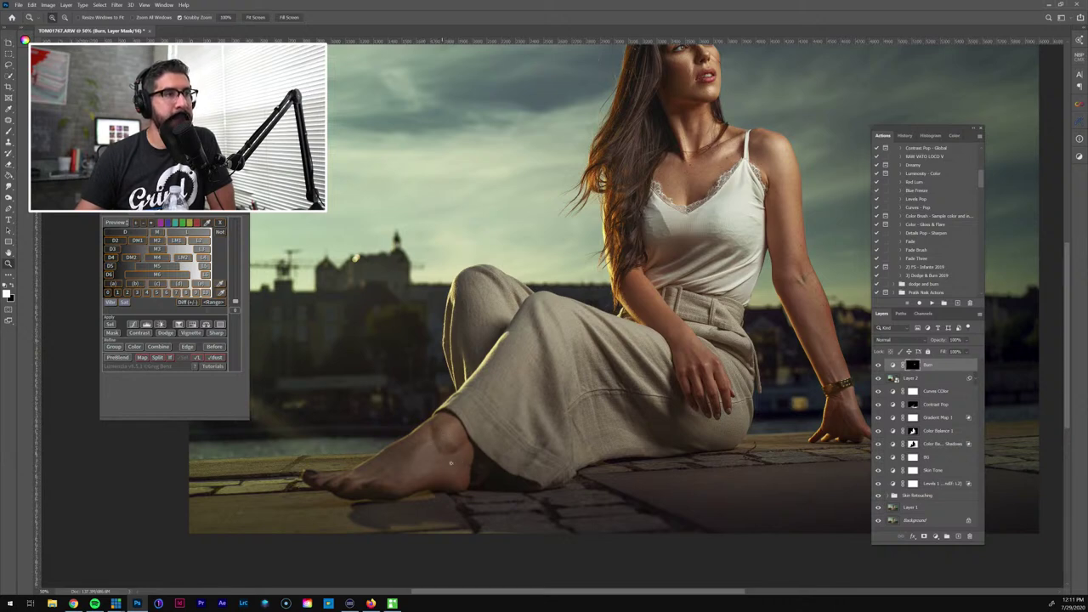
scroll(524, 444, down, 1)
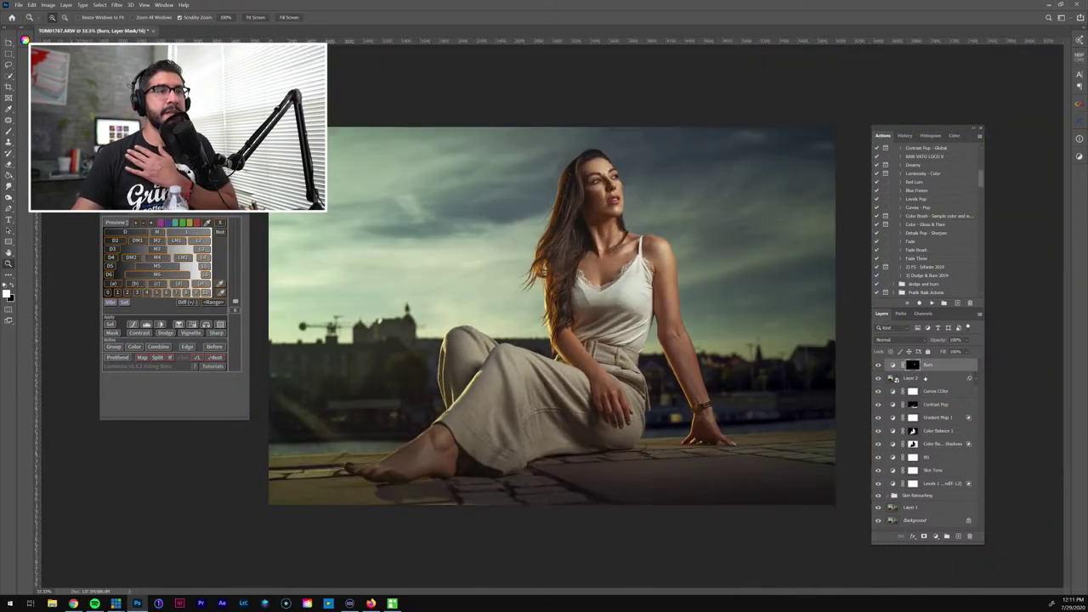
click(926, 377)
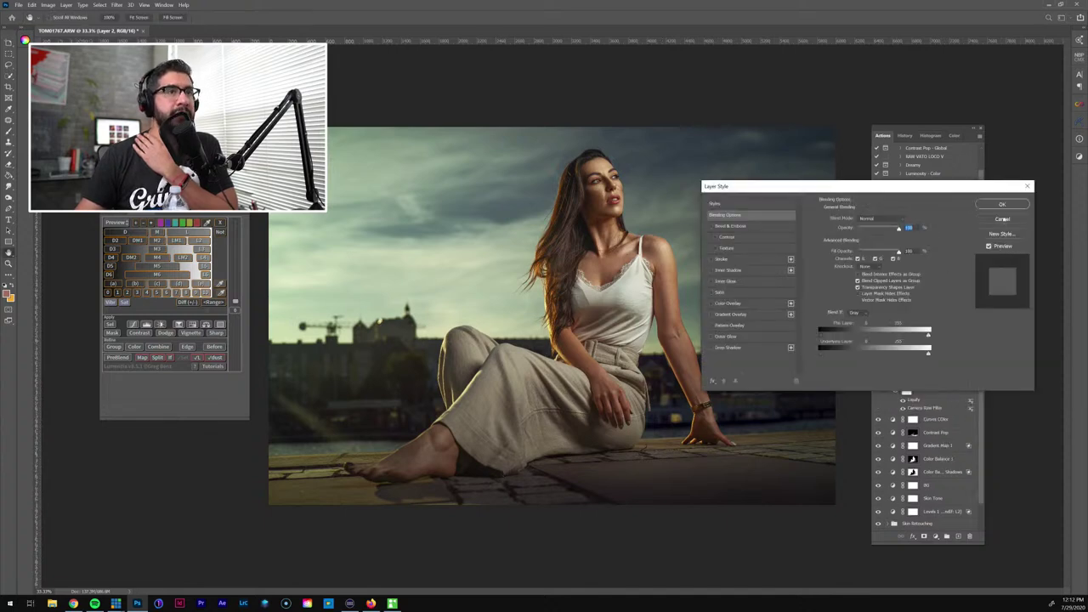
click(1001, 219)
click(963, 374)
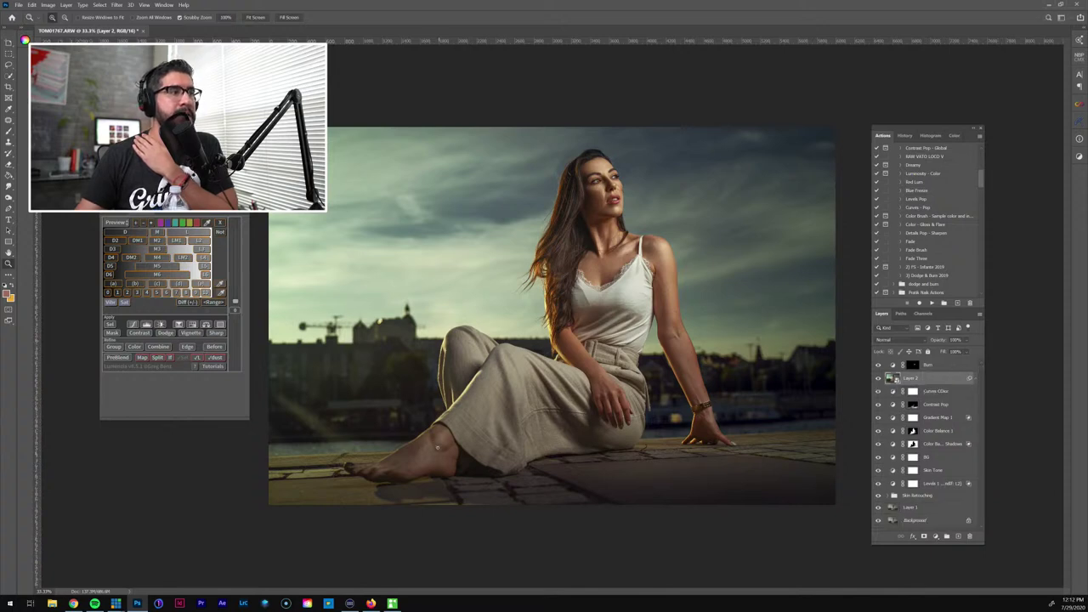
Try burning the model's ankle on the Burn layer mask and revert the brush strokes to the Deselect history state
click(914, 368)
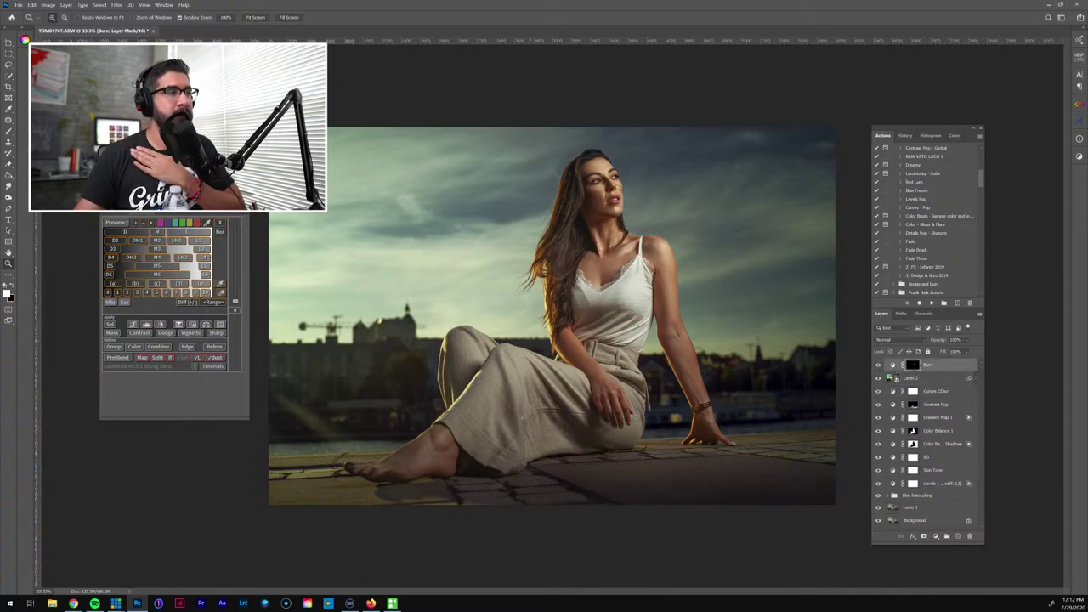
key(b)
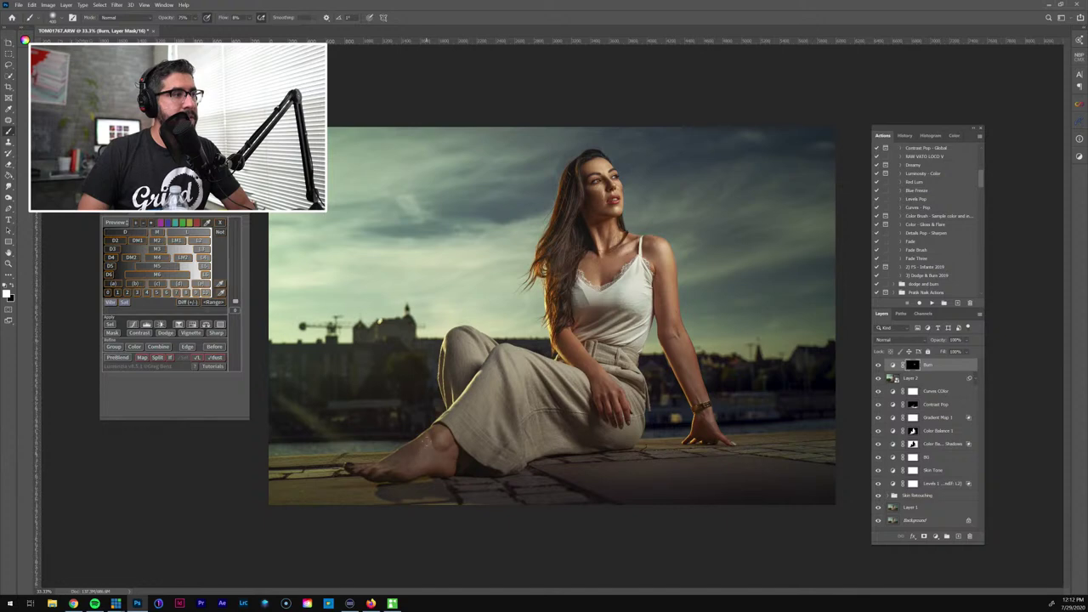
drag(430, 447, 433, 443)
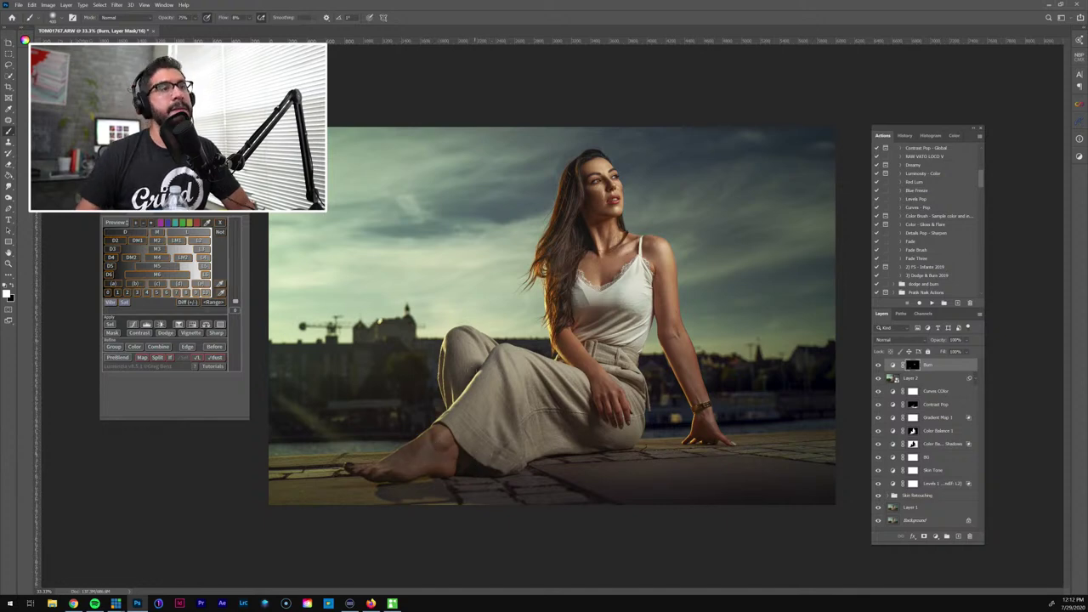
click(905, 135)
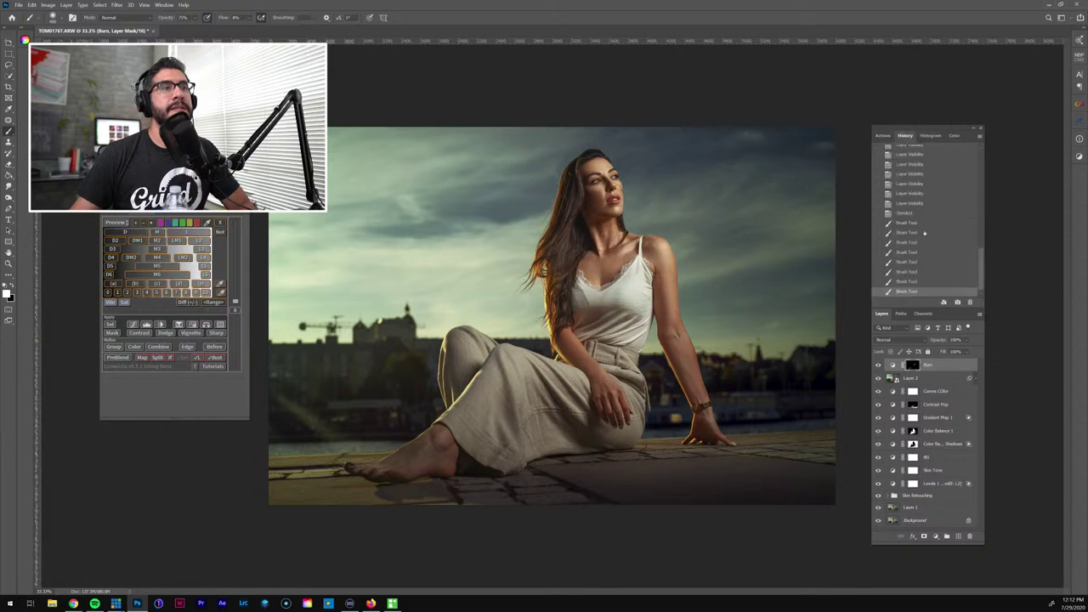
click(928, 213)
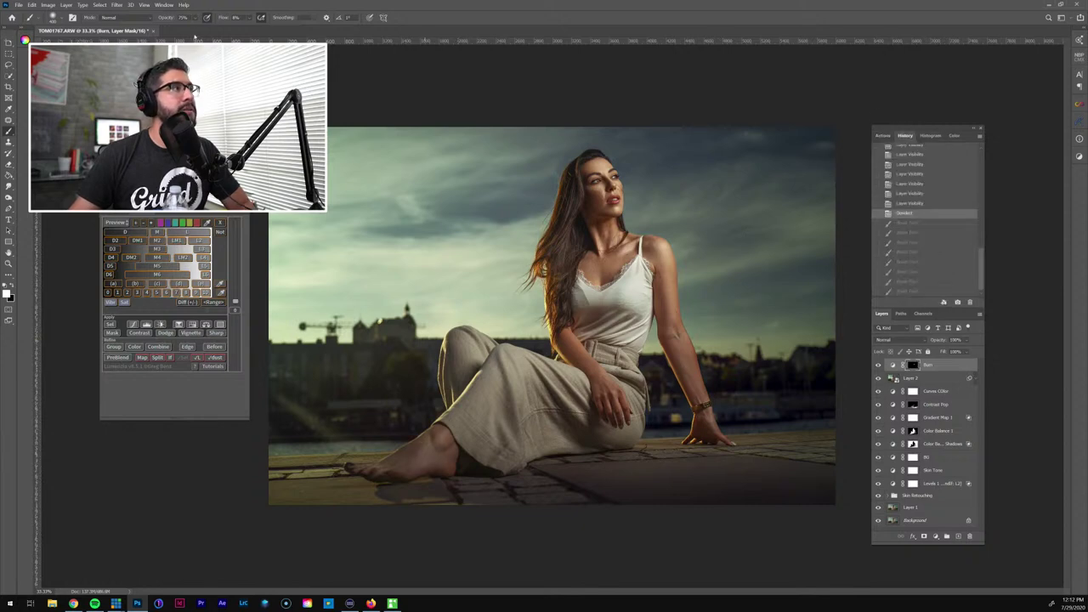
Set the brush flow to 4% and burn the model's foot and lower skirt on the Burn layer mask
click(237, 18)
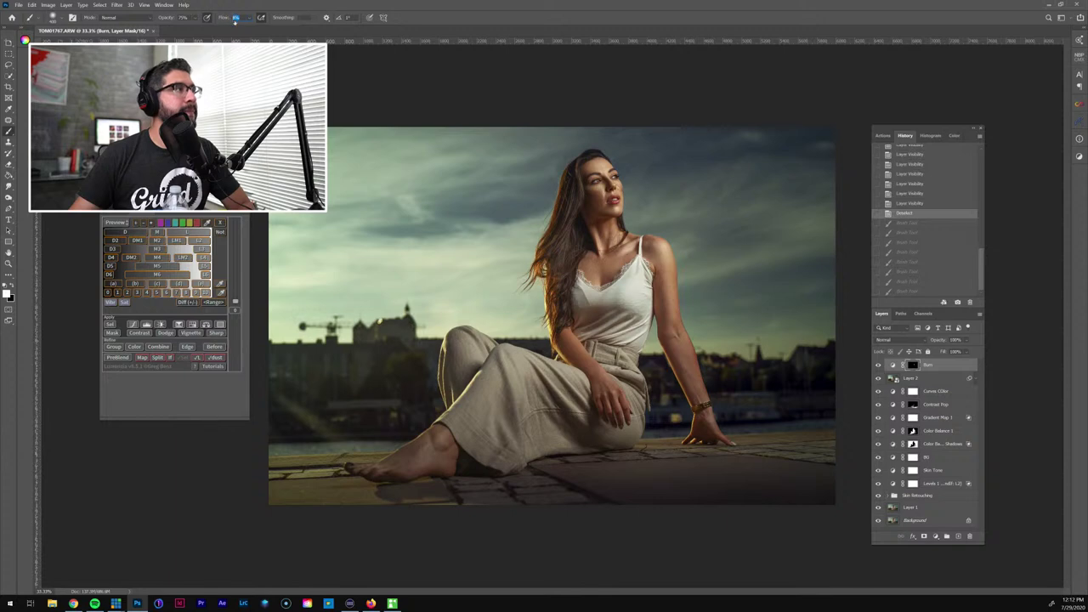
text(5)
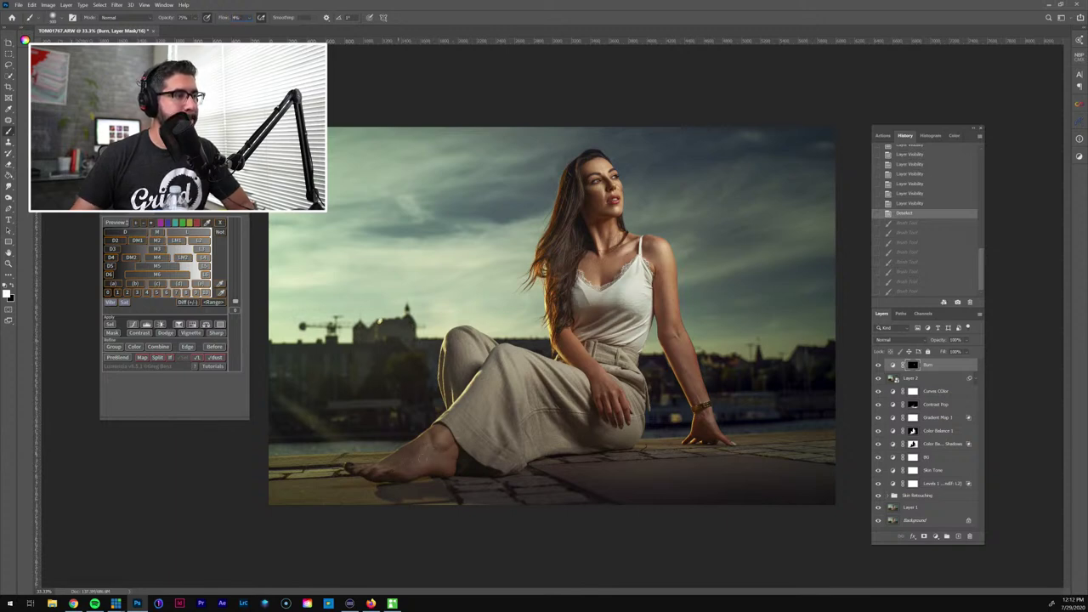
drag(432, 452, 574, 465)
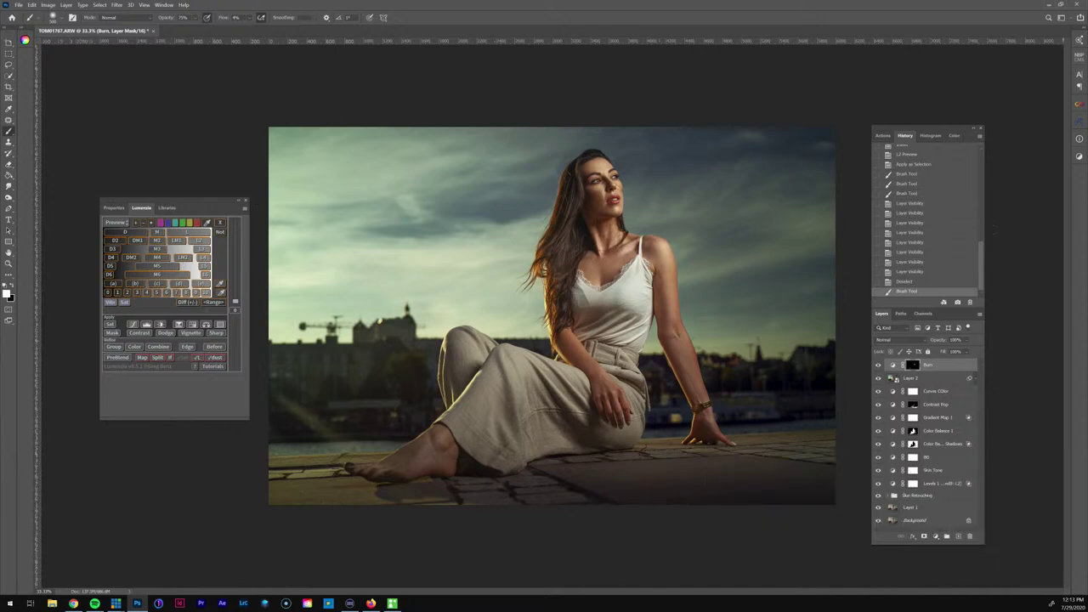
Run the Color - Glow & Flare action above the Burn layer and continue past its brush instructions
click(882, 136)
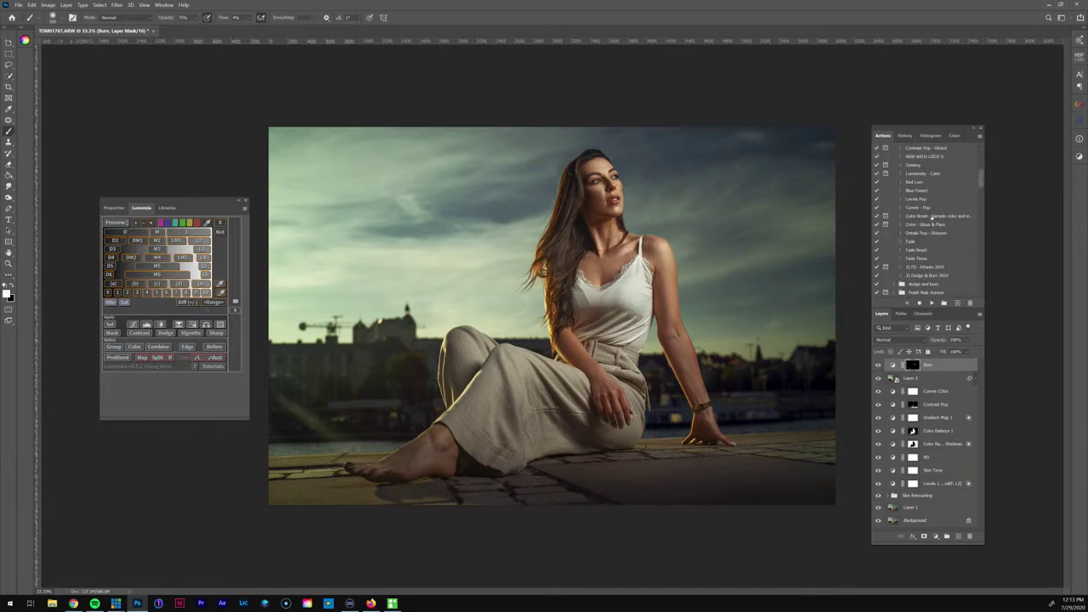
click(933, 223)
click(932, 302)
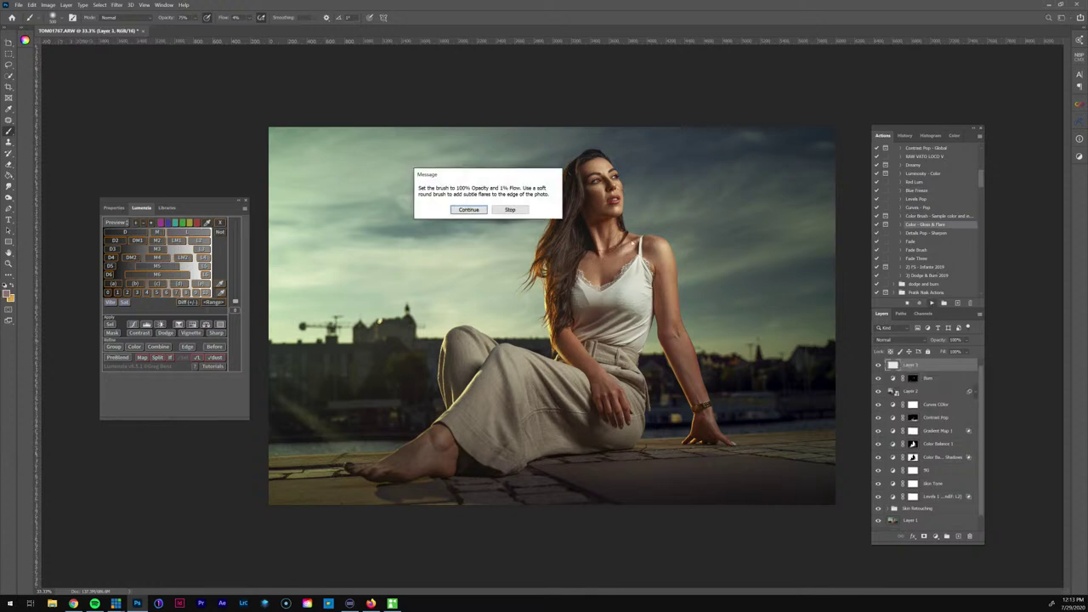
click(470, 210)
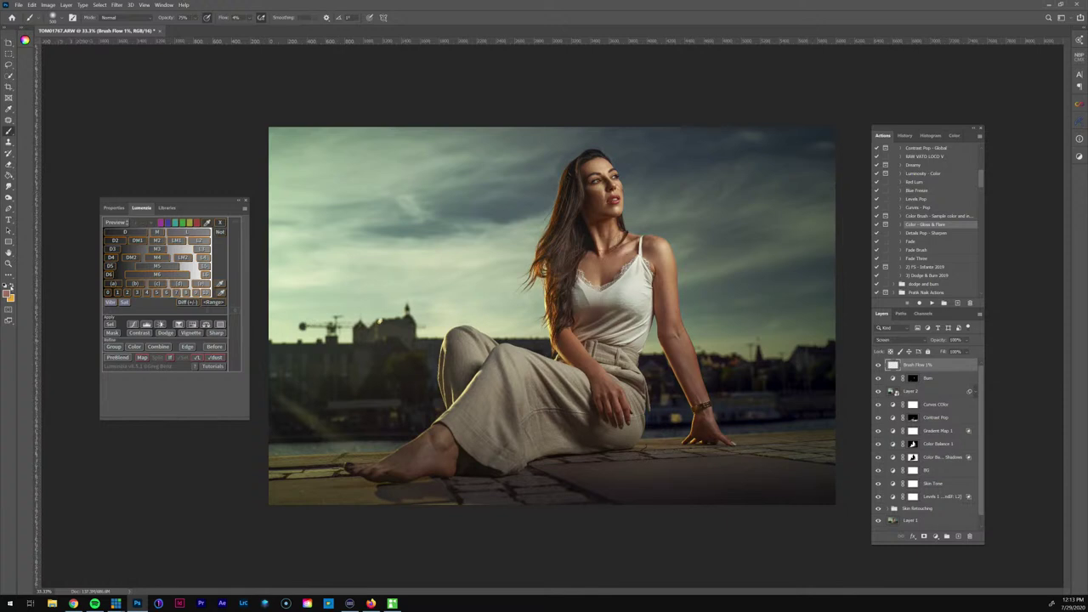
Swap the foreground and background colors and try a skirt-sampled color with a yellow-green hue as the foreground color
key(x)
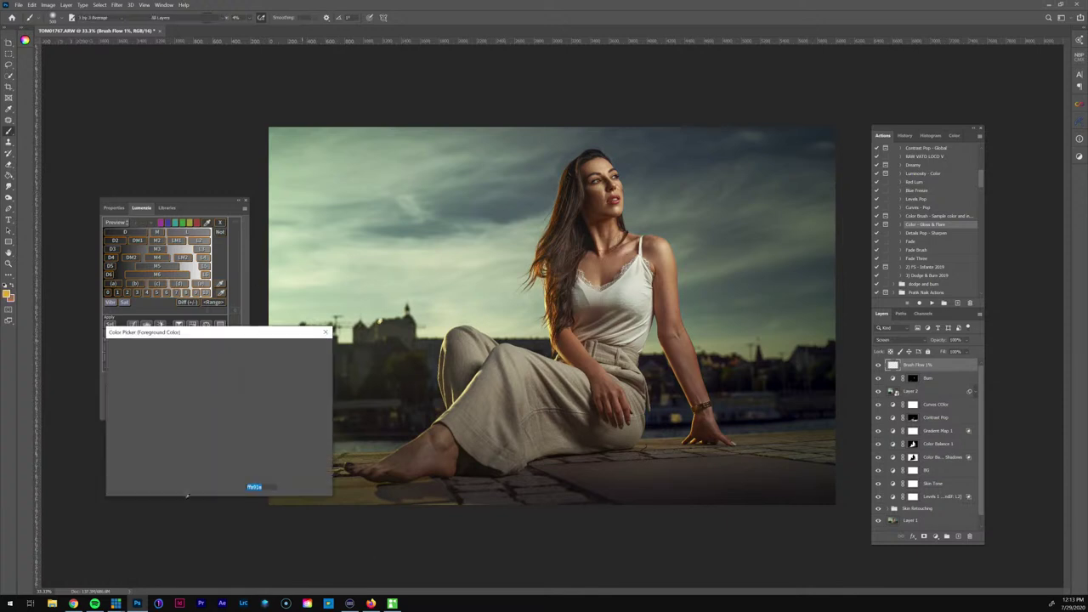
drag(262, 333, 360, 333)
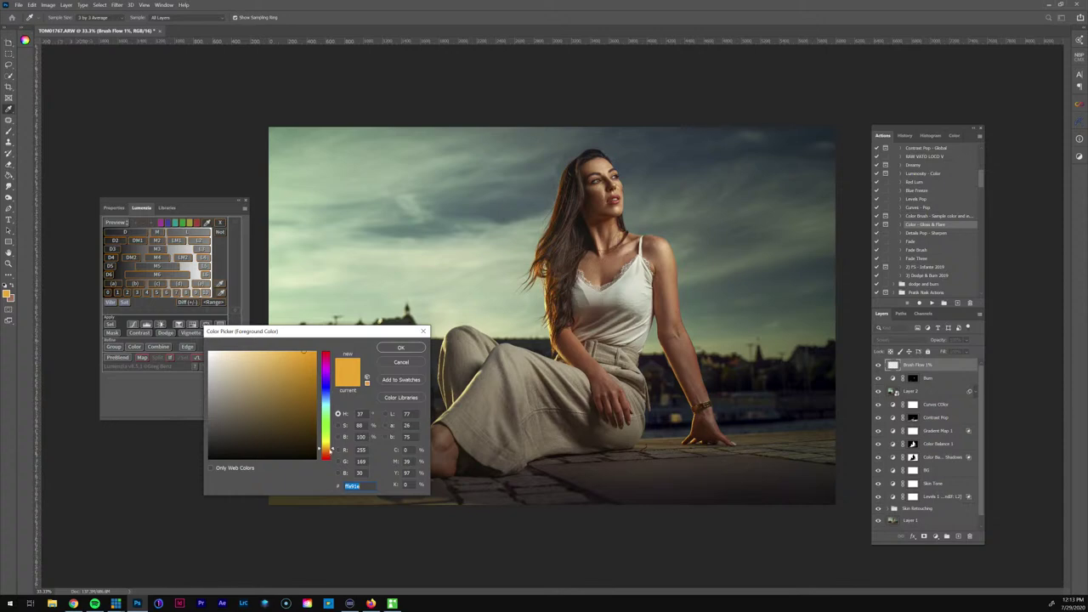
click(331, 449)
drag(373, 333, 289, 316)
click(453, 397)
click(453, 397)
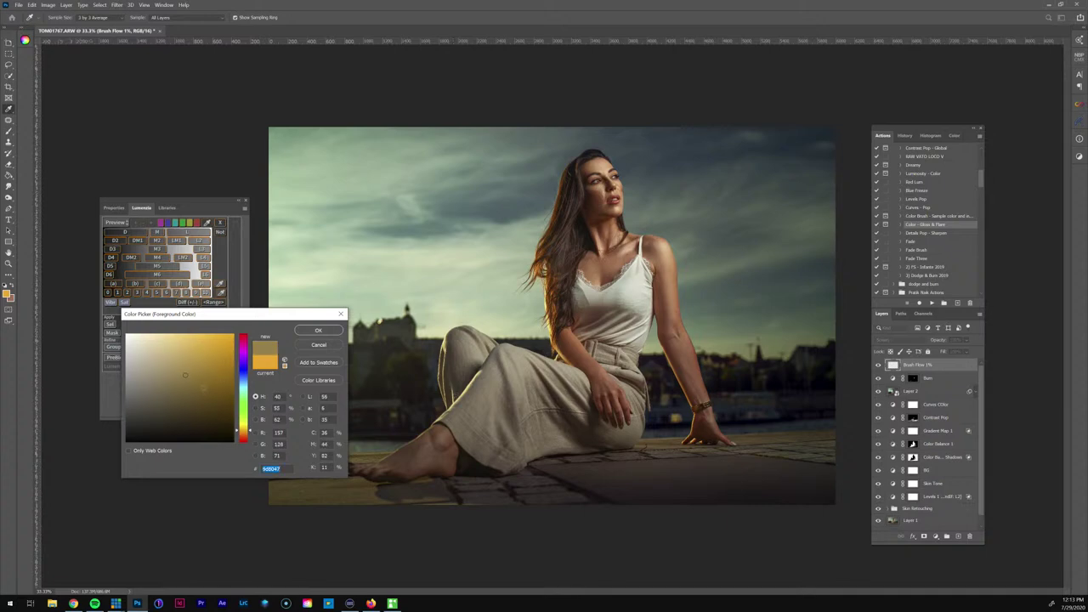
click(256, 408)
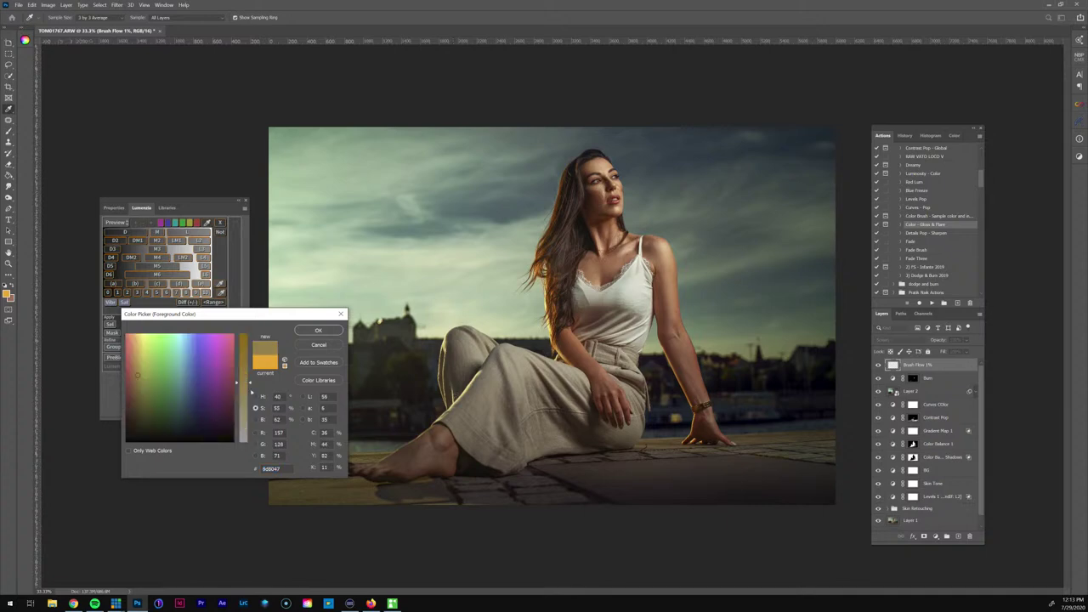
click(255, 396)
drag(249, 432, 249, 425)
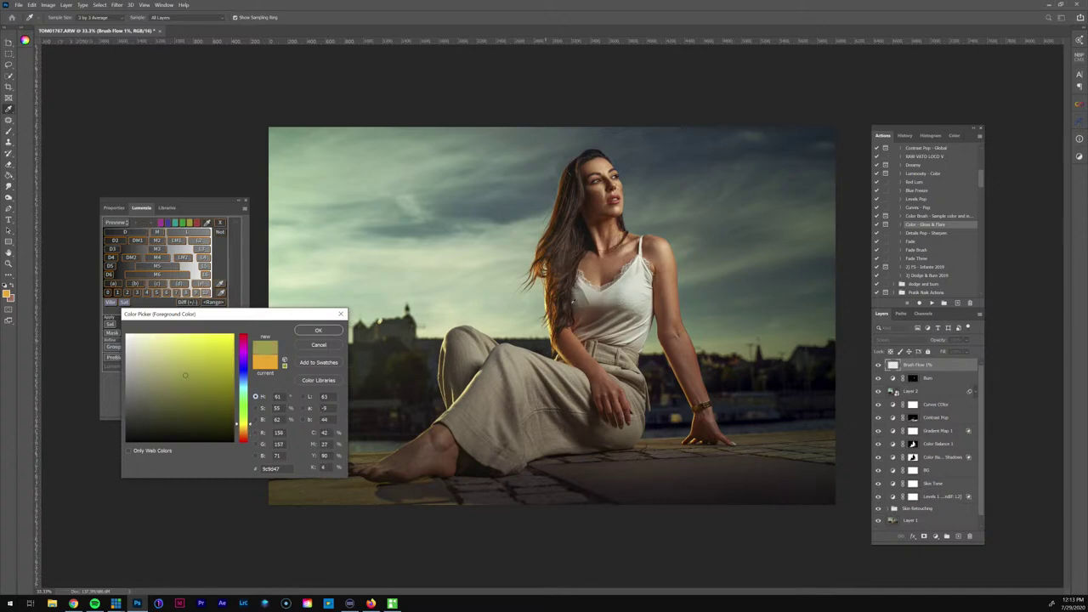
Sample the warm rim light beside the model's elbow and brighten it into a saturated orange foreground color
click(553, 334)
click(547, 331)
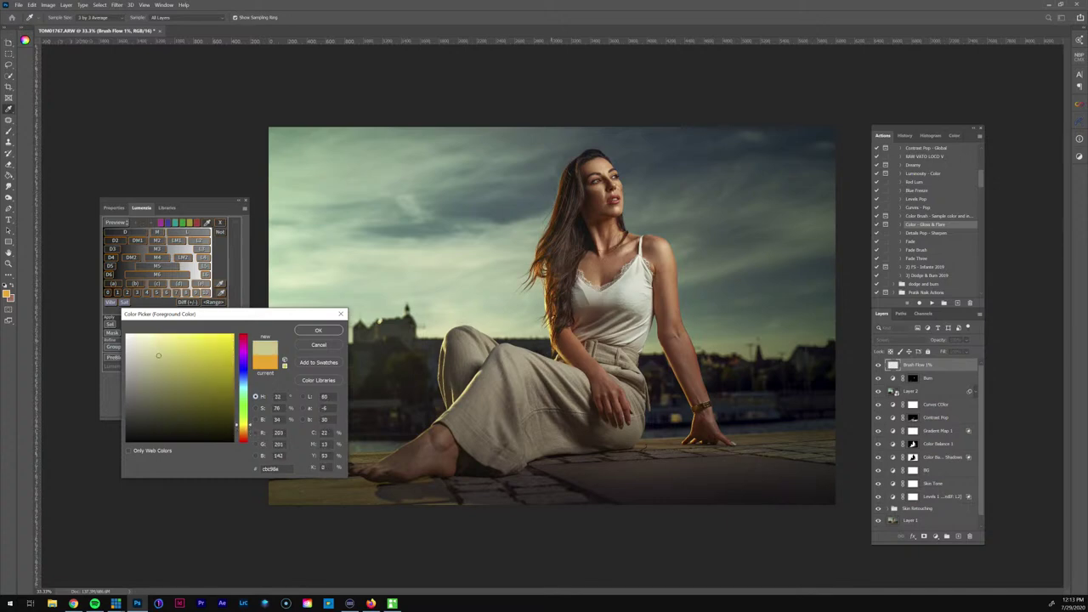
click(551, 331)
click(550, 330)
click(549, 331)
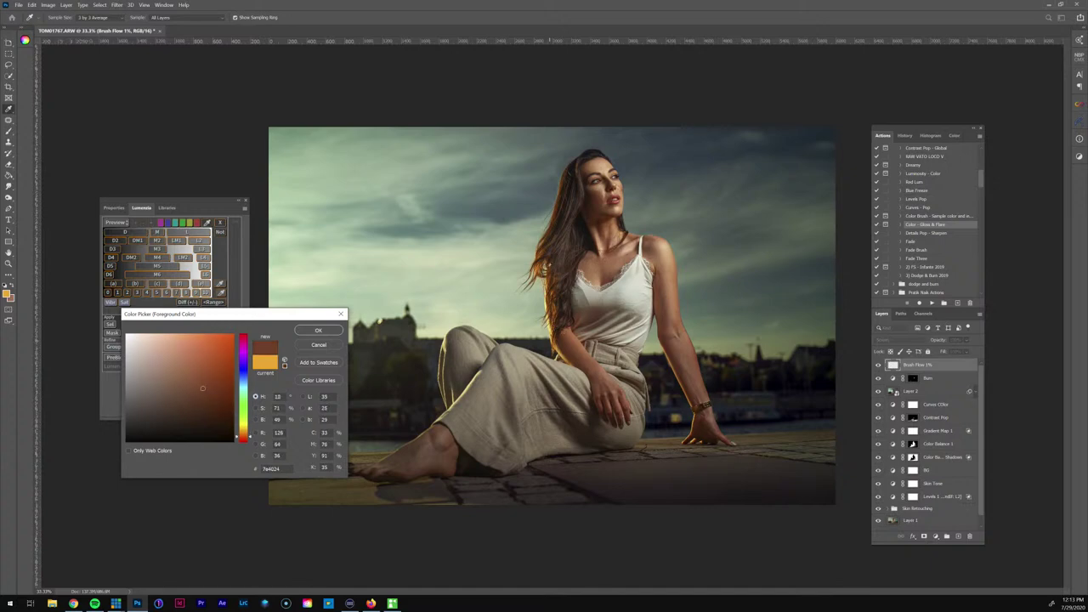
click(549, 331)
drag(220, 356, 218, 345)
click(335, 331)
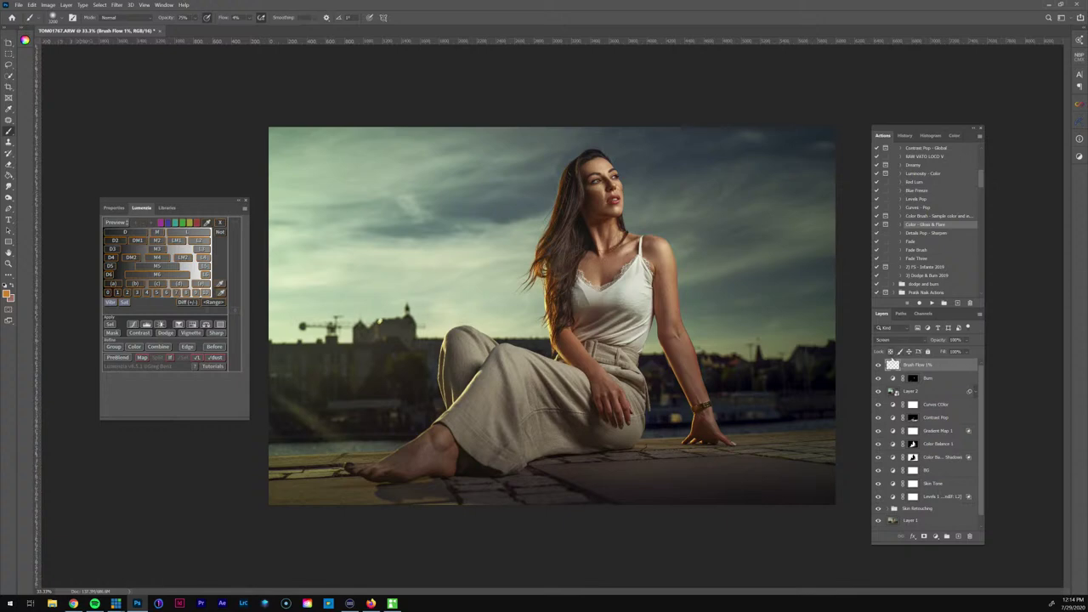
Toggle the Brush Flow 1% layer's visibility to compare the portrait with and without the painted glow
click(878, 365)
click(877, 367)
click(877, 366)
click(877, 365)
click(877, 366)
click(879, 365)
click(878, 366)
click(878, 366)
click(878, 365)
click(878, 365)
click(878, 366)
click(911, 183)
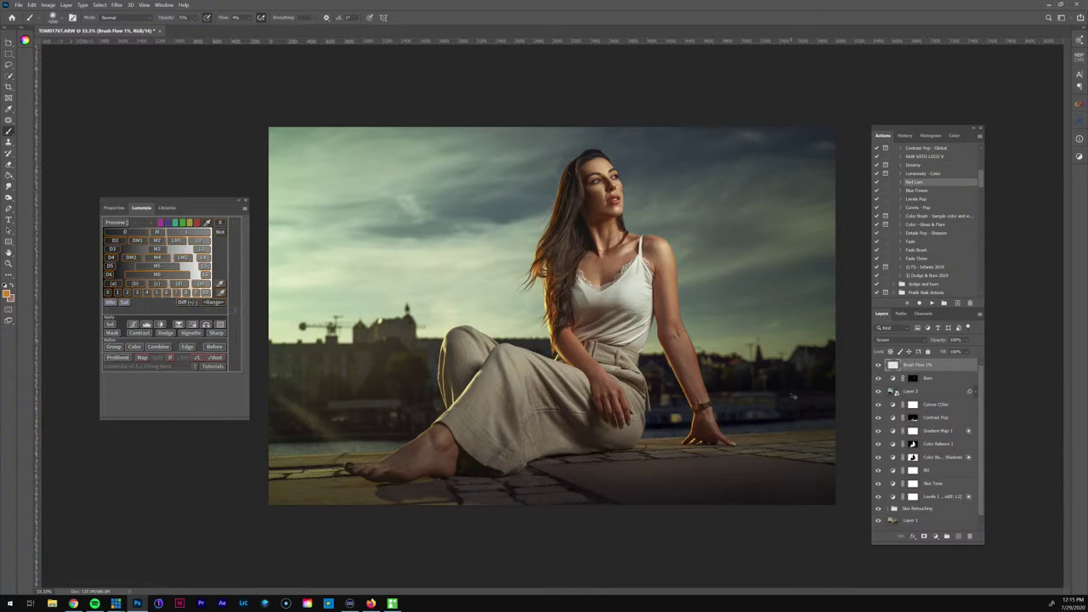
Bring up the graphics saved in My Library and place them closer to the whole portrait
key(ctrl+minus)
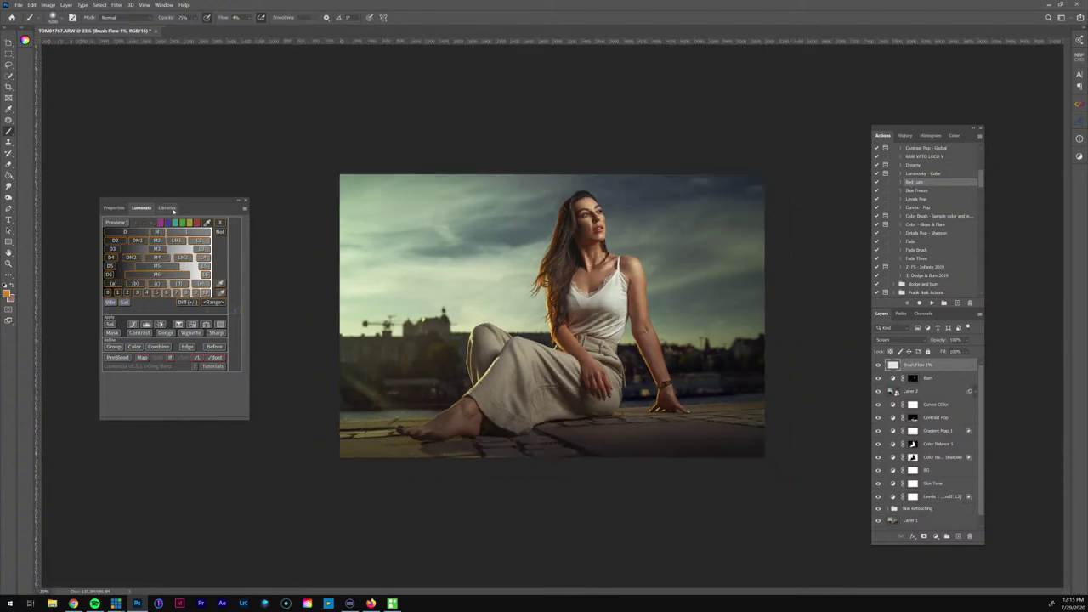
click(167, 207)
drag(199, 205, 246, 207)
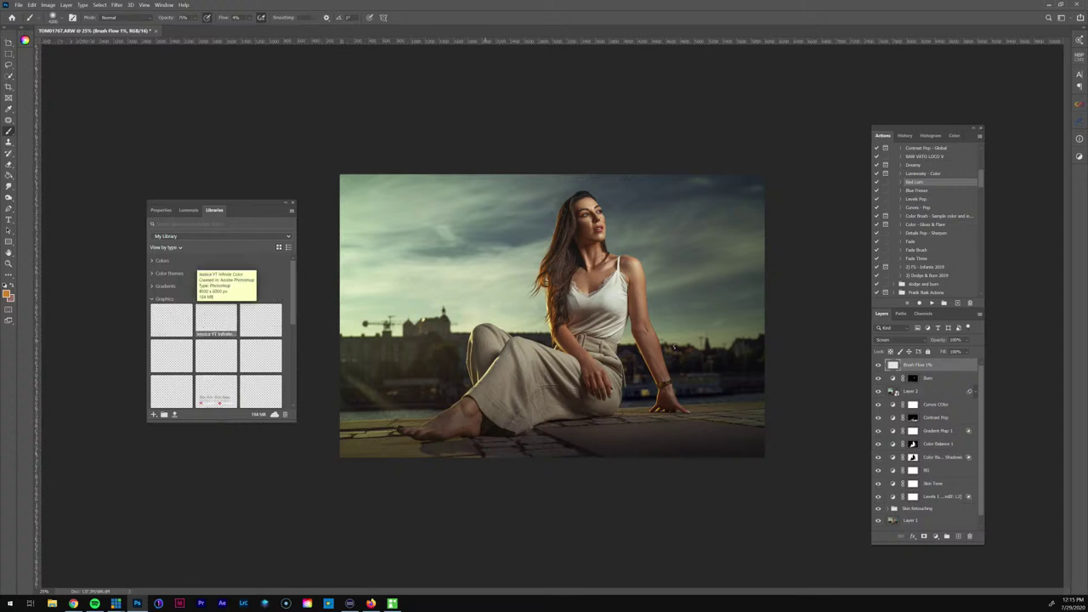
Expand the Infinite Color group and fill its Color Lookup layer's entire mask with white
click(878, 364)
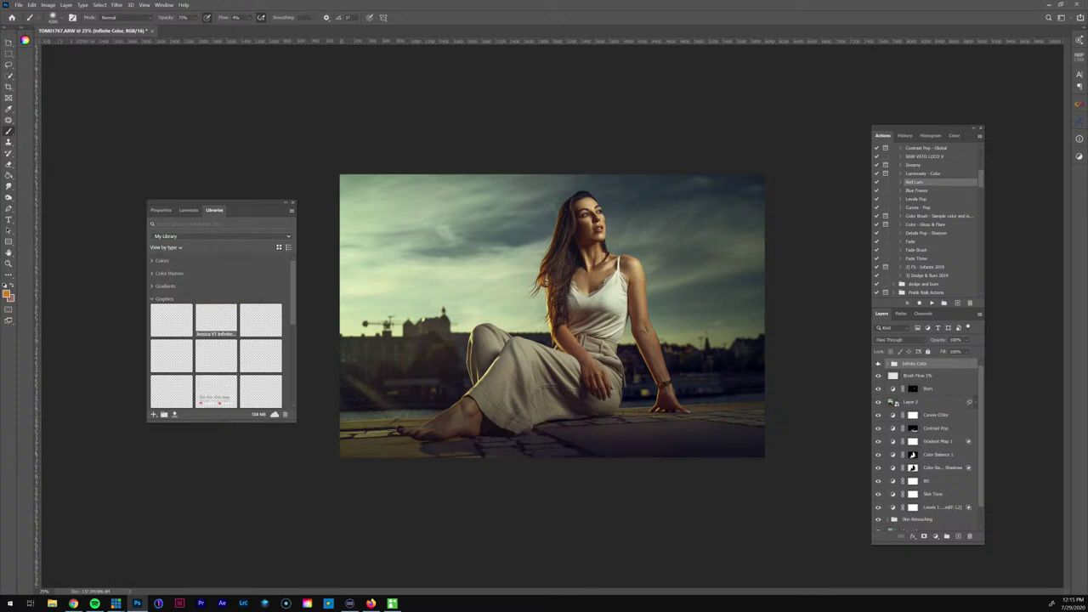
click(887, 363)
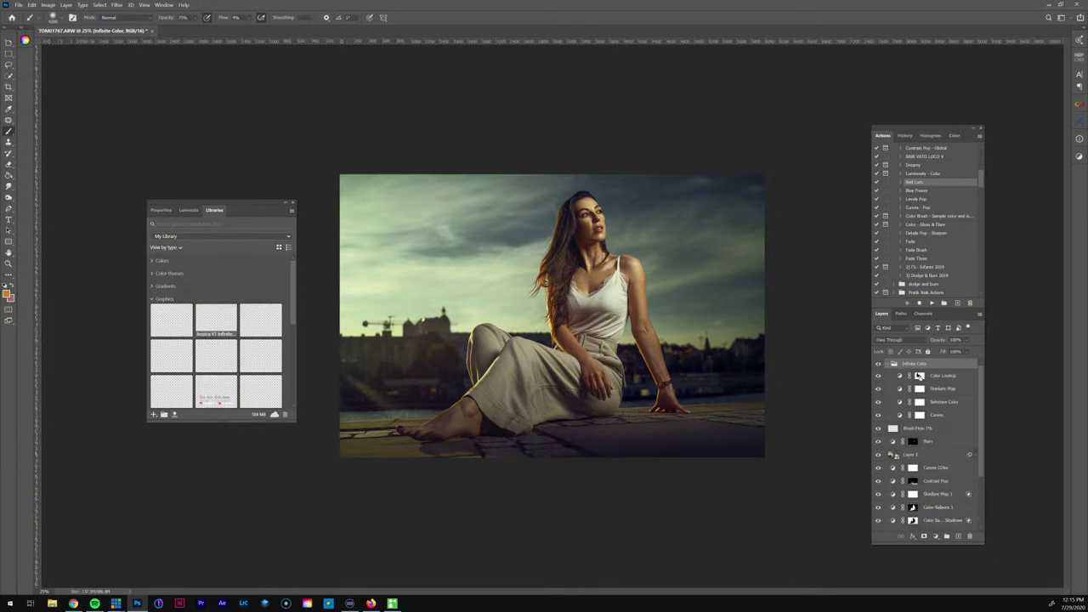
click(919, 376)
ctrl+click(918, 377)
key(shift+F5)
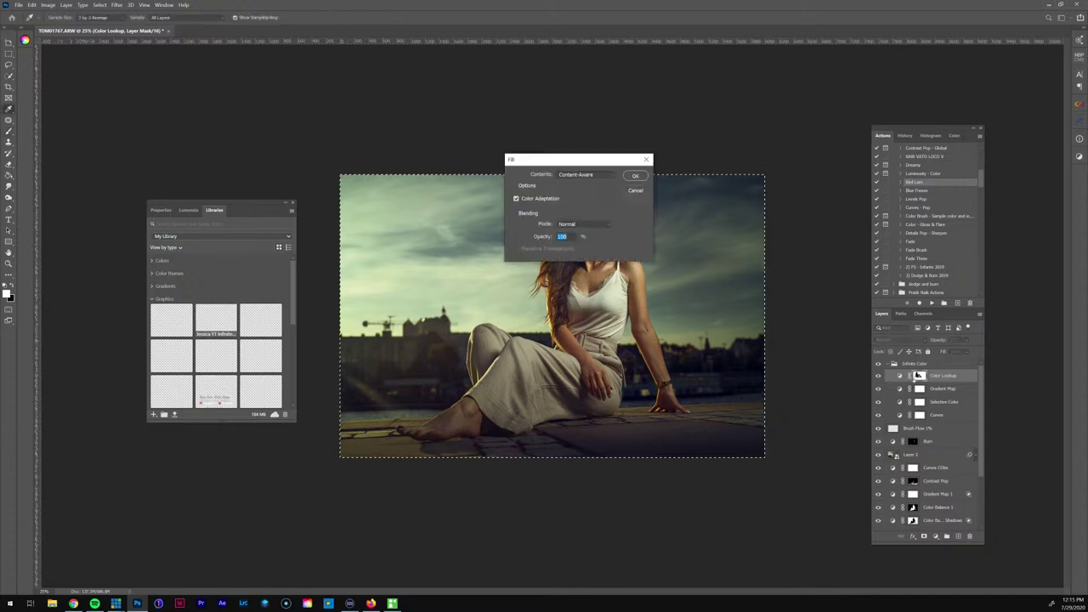
click(585, 175)
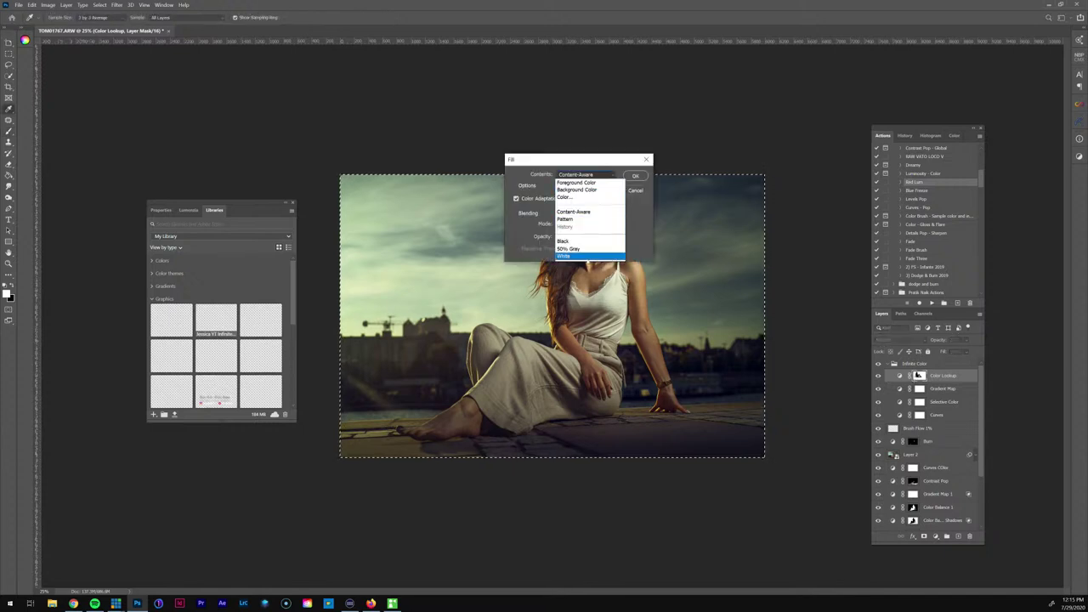
click(587, 257)
click(635, 175)
key(b)
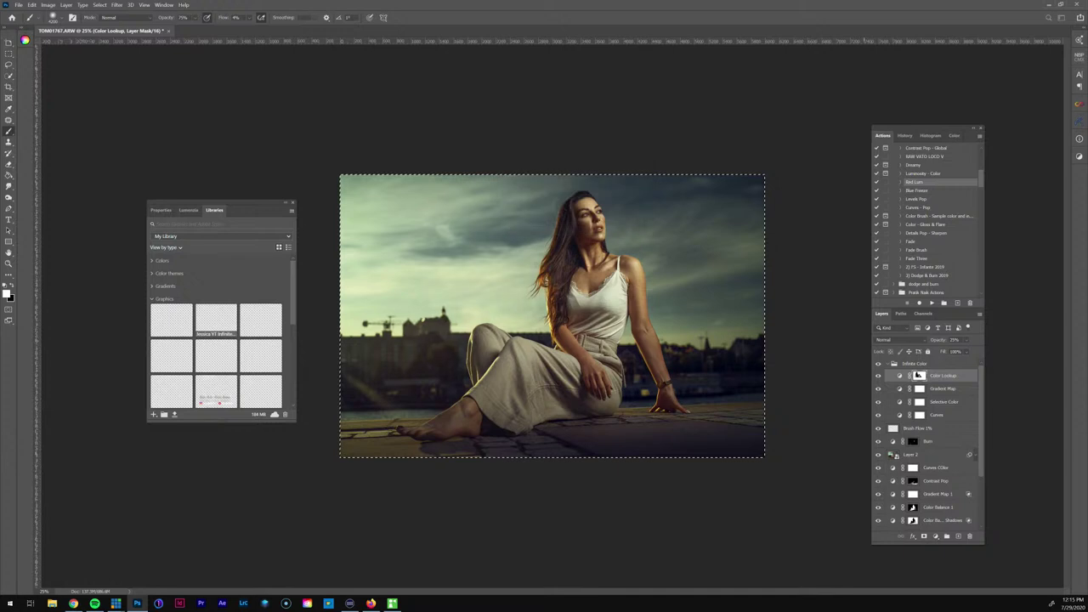
key(ctrl+d)
Select the model with Select Subject and feather the resulting selection
click(103, 4)
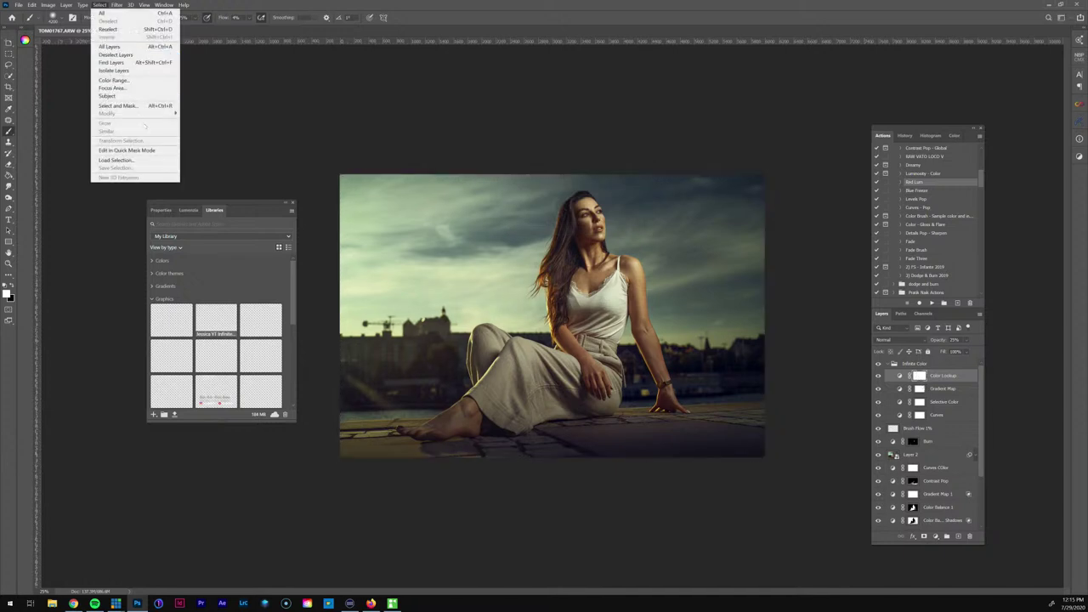
click(115, 95)
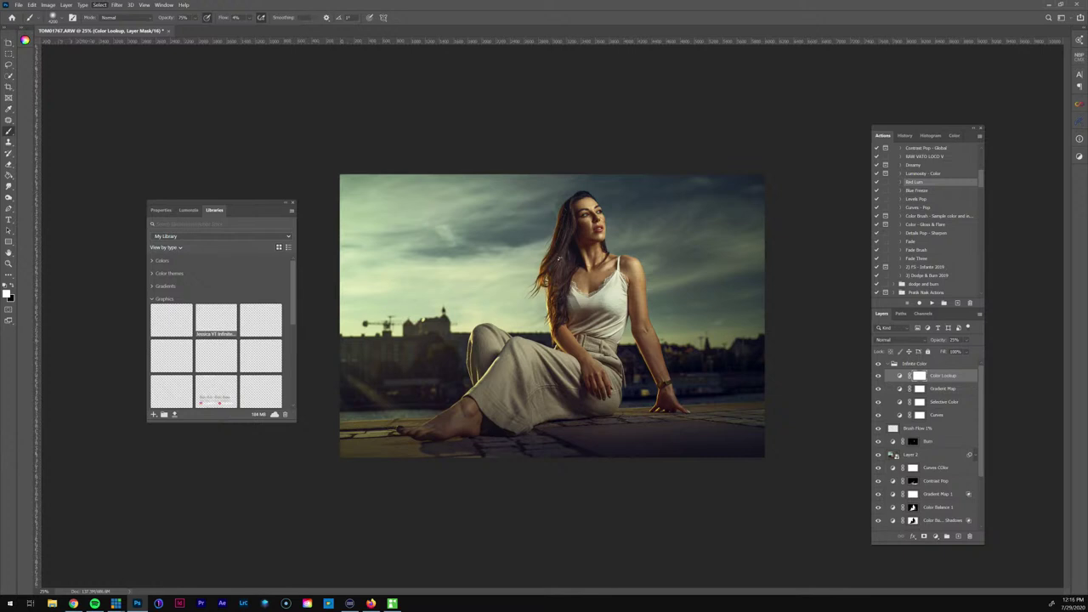
key(ctrl+shift+d)
key(l)
right_click(585, 319)
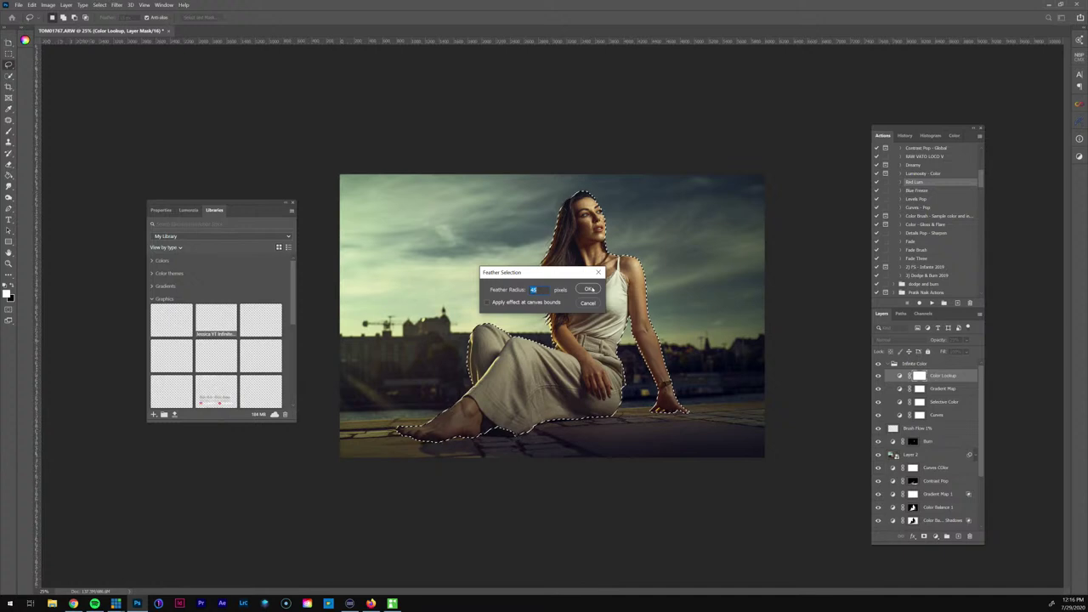
click(587, 289)
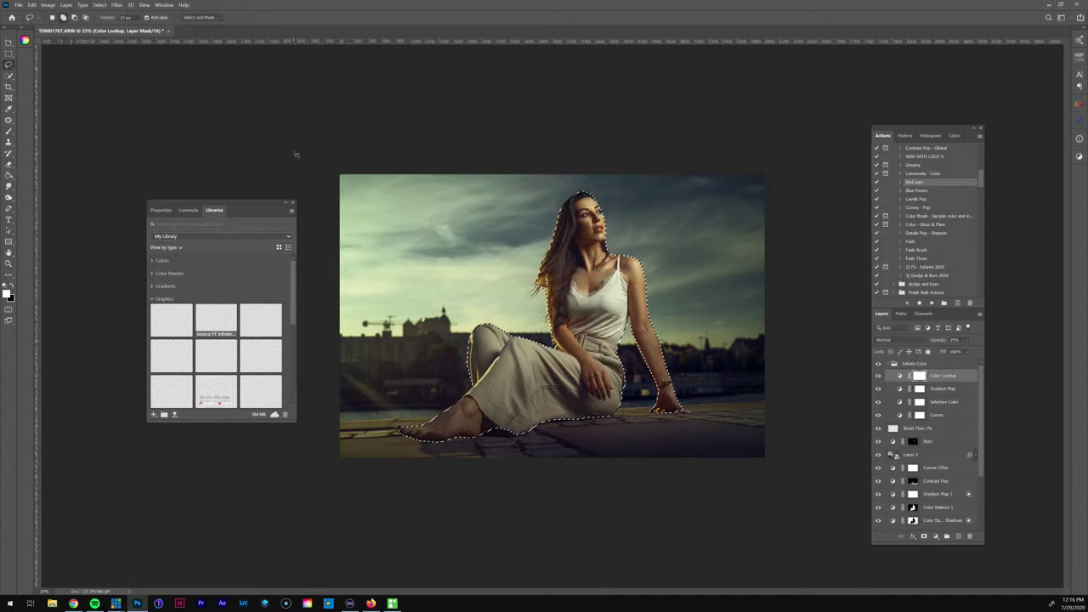
Fill the model's area of the Color Lookup mask with black and clear the selection
key(shift+F5)
click(591, 176)
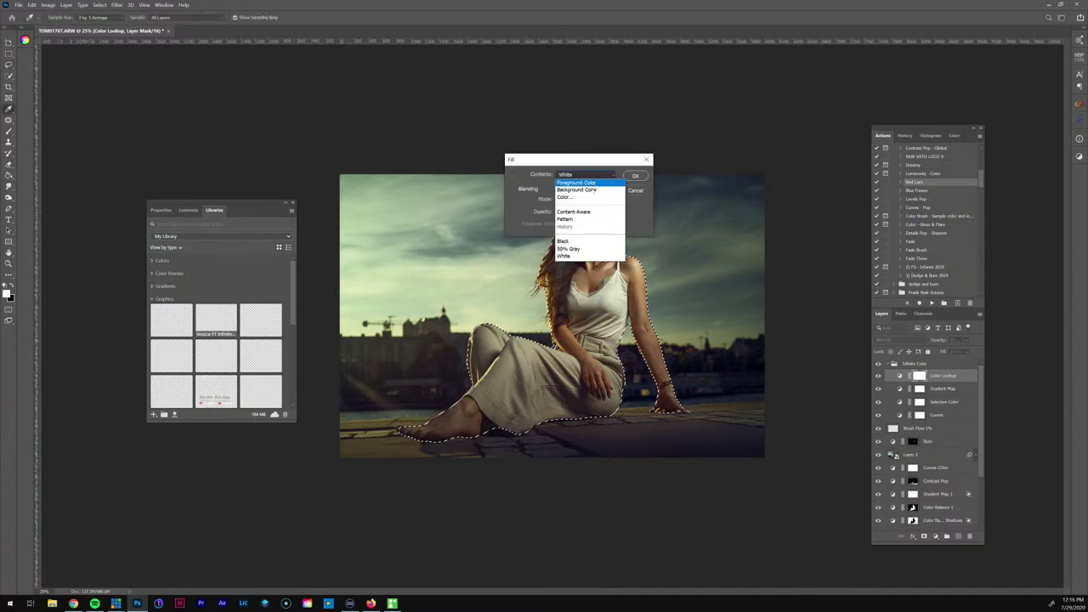
click(587, 238)
click(636, 176)
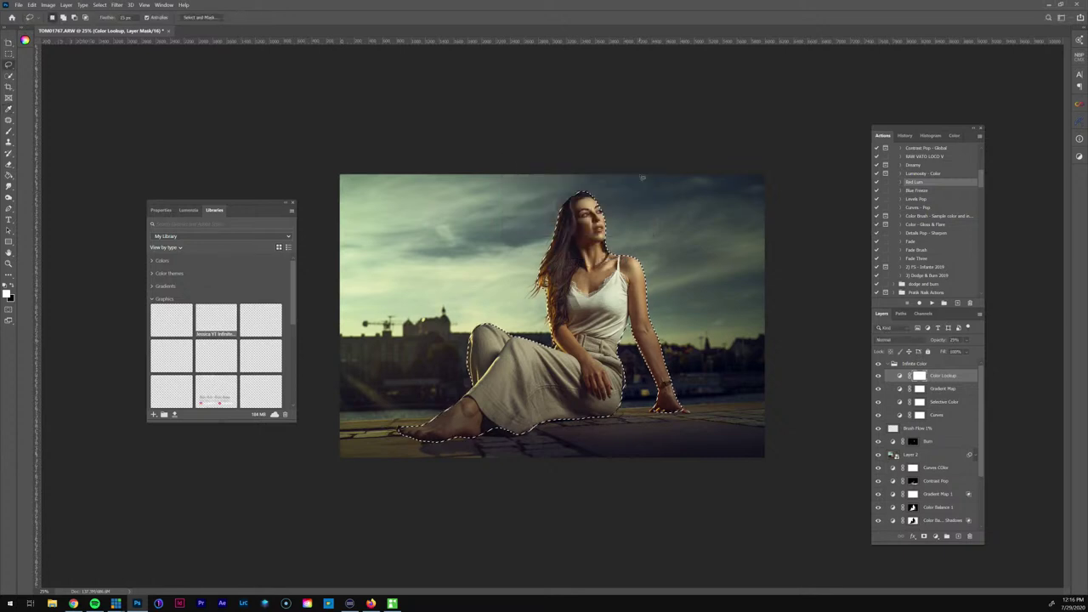
key(ctrl+d)
click(919, 375)
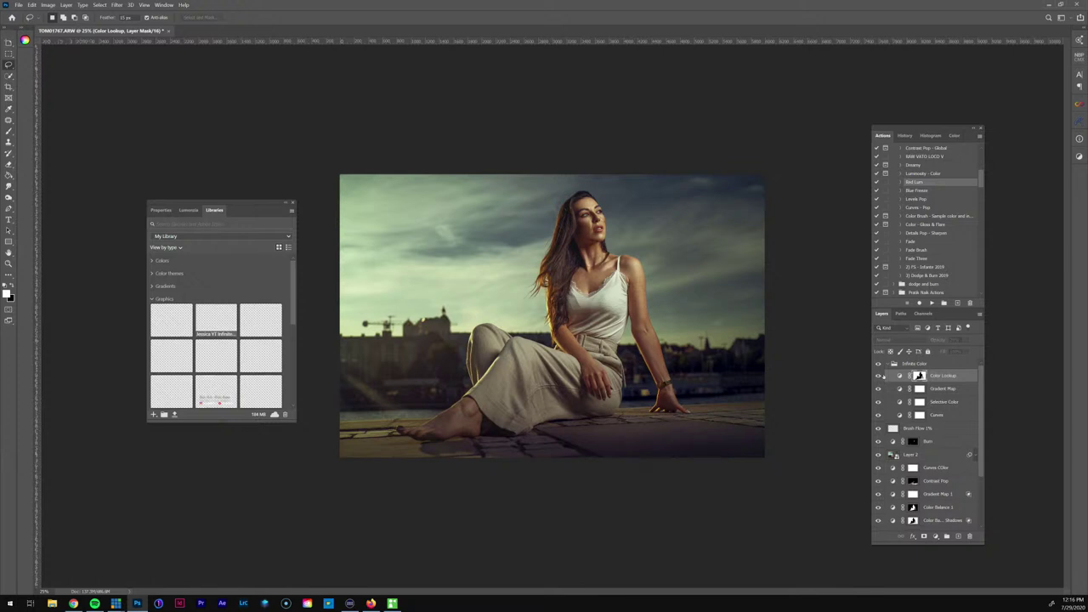
Lower the Color Lookup layer's opacity slightly and toggle the Gradient Map layer's visibility to judge its effect
click(966, 340)
drag(949, 350, 943, 350)
click(943, 392)
click(879, 389)
click(878, 390)
click(878, 390)
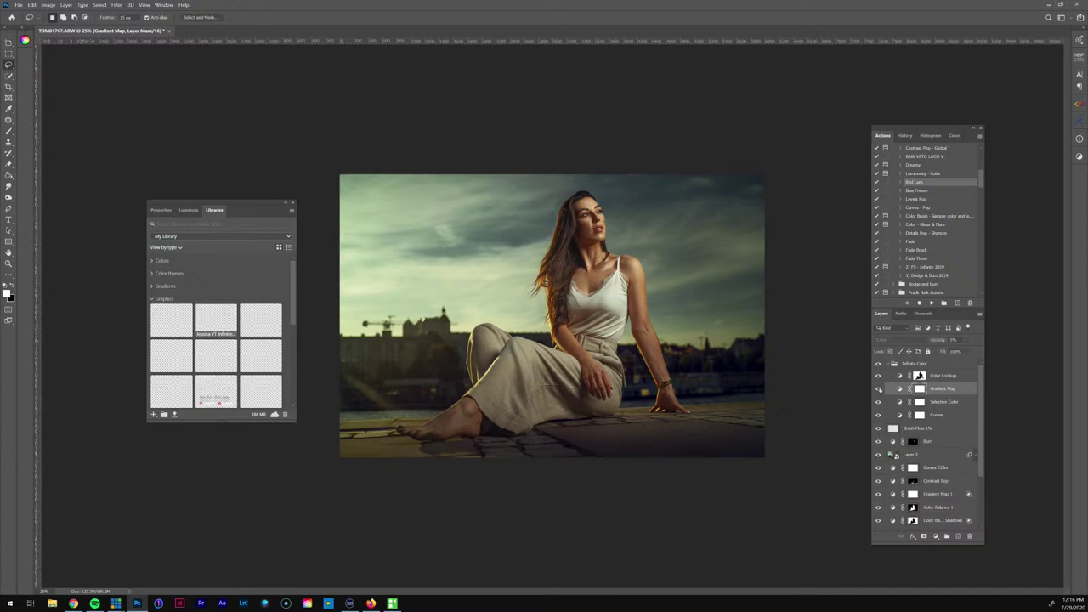
Adjust the opacity of the Selective Color and Curves layers inside the Infinite Color group
click(935, 402)
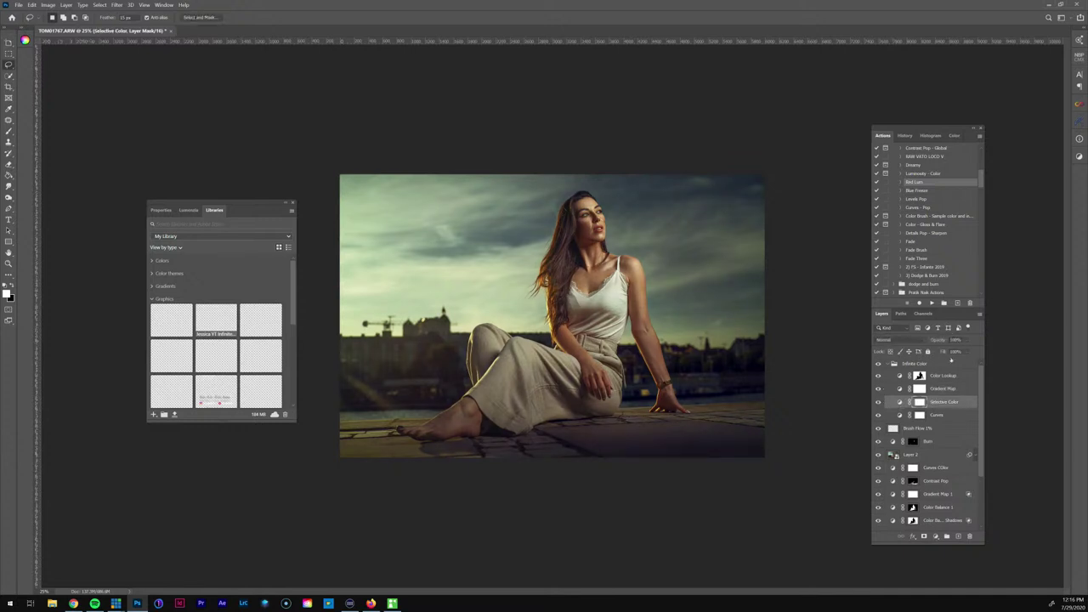
click(964, 340)
drag(977, 350, 965, 352)
drag(963, 351, 969, 352)
click(940, 415)
click(940, 415)
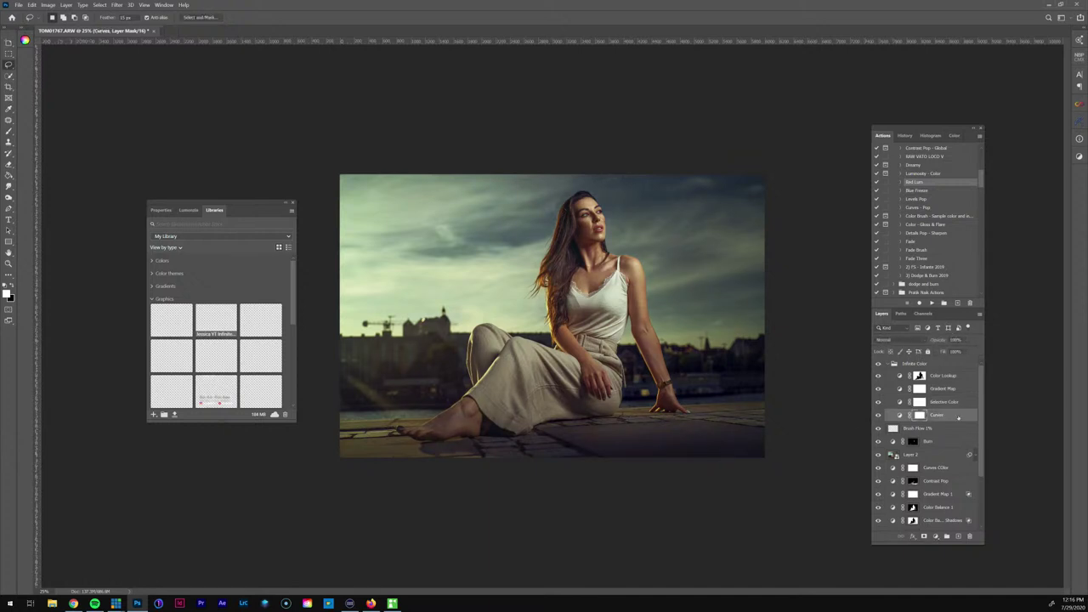
click(966, 340)
drag(965, 351, 958, 351)
Collapse the Infinite Color group and toggle its visibility to compare the portrait with and without the grade
click(887, 364)
click(887, 364)
click(879, 364)
click(881, 364)
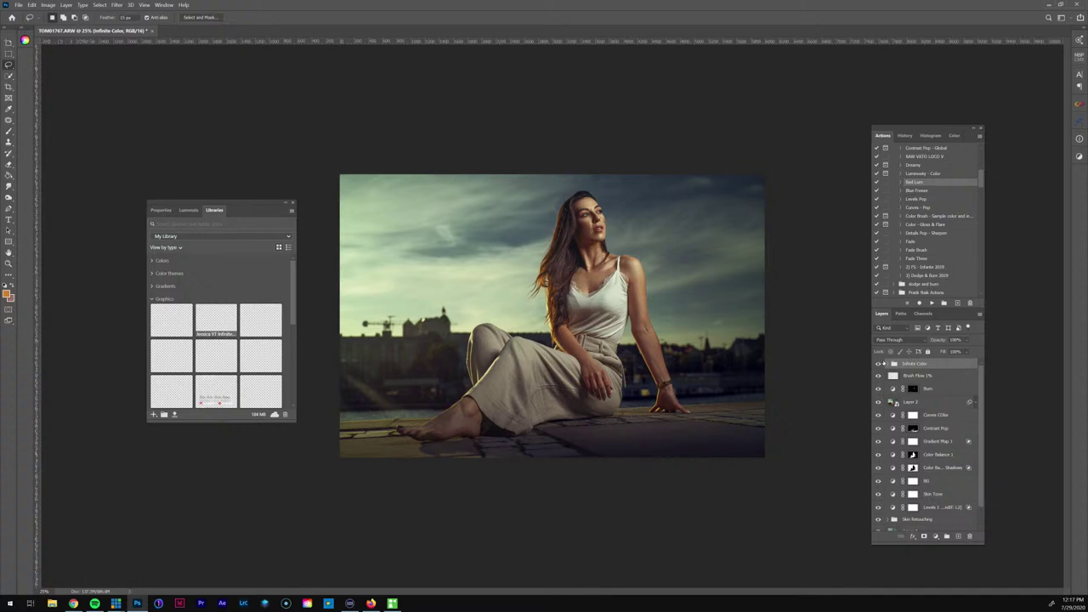
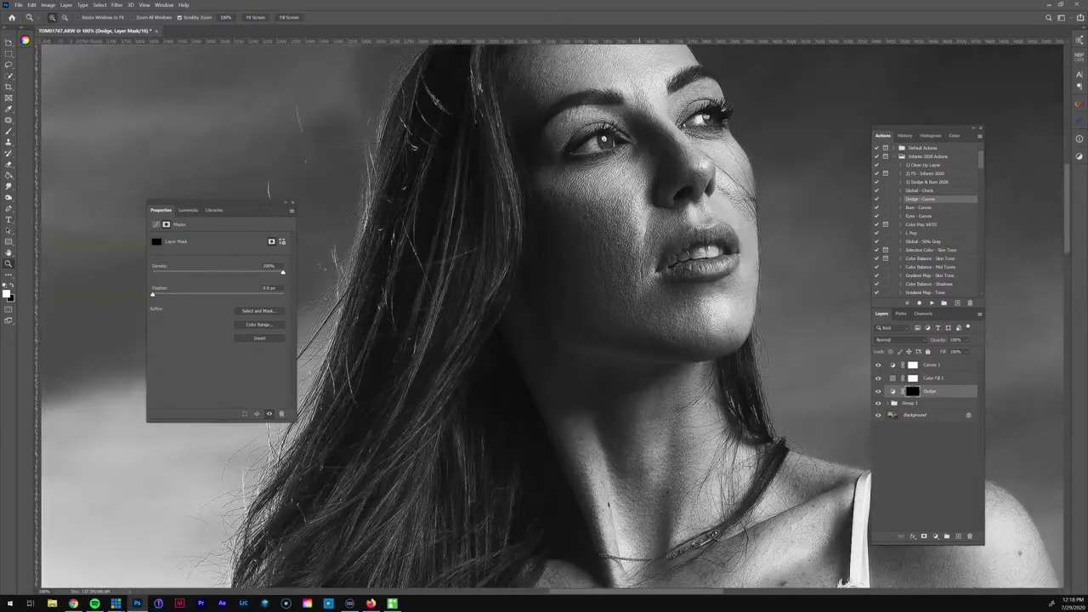
Flatten the Curves 1 helper layer's curve at both points to reduce the black-and-white view's contrast on the face
click(620, 156)
drag(653, 213, 621, 257)
key(b)
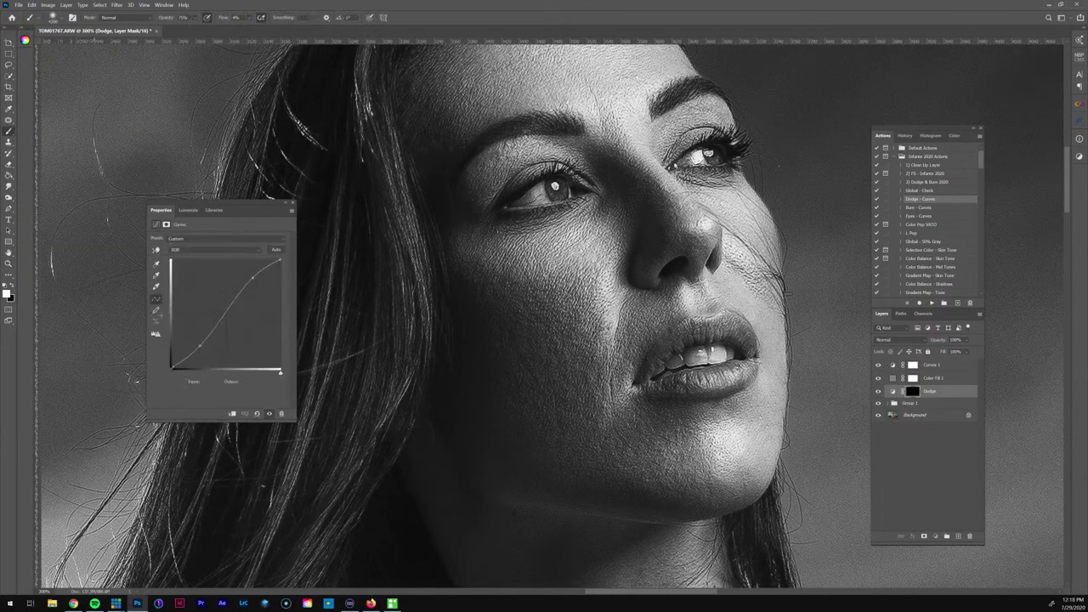
click(932, 364)
drag(199, 345, 199, 344)
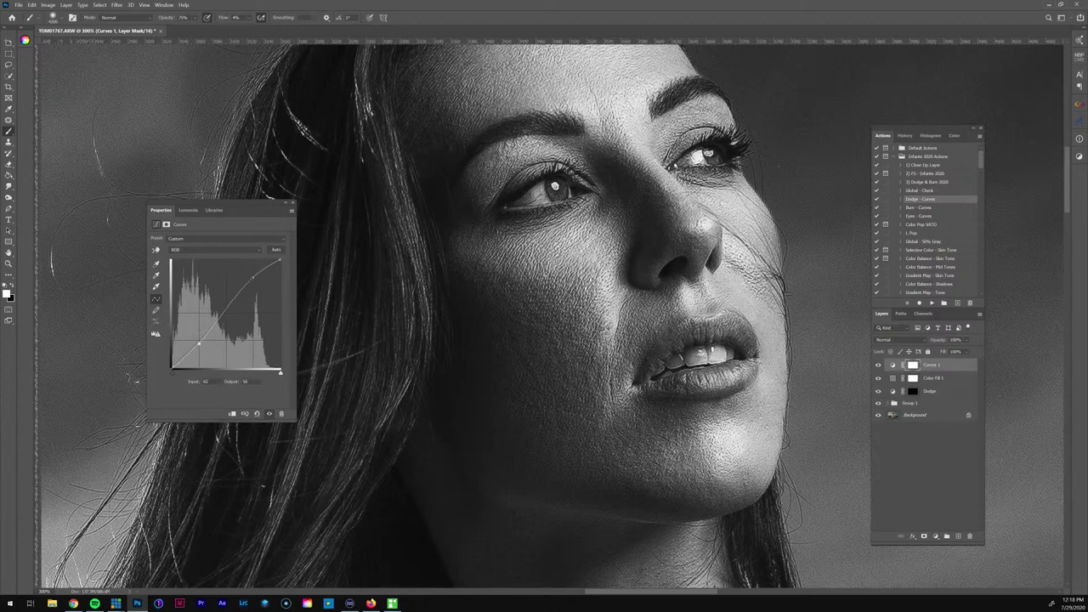
drag(253, 278, 255, 289)
click(197, 339)
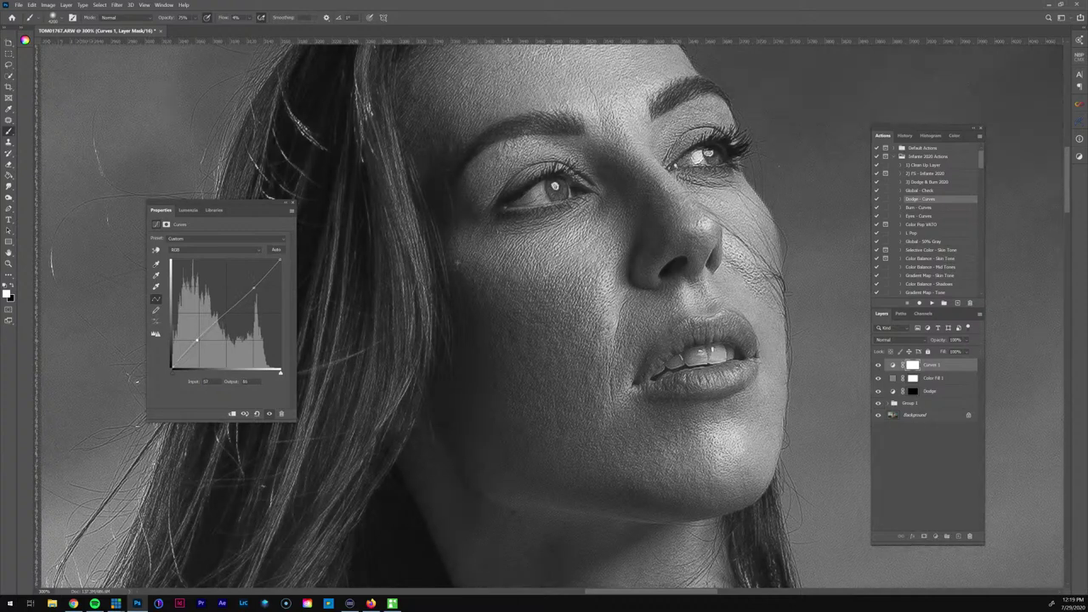
Target the Dodge layer's mask and adjust the brush's flow and size for fine dodging on the face
click(913, 391)
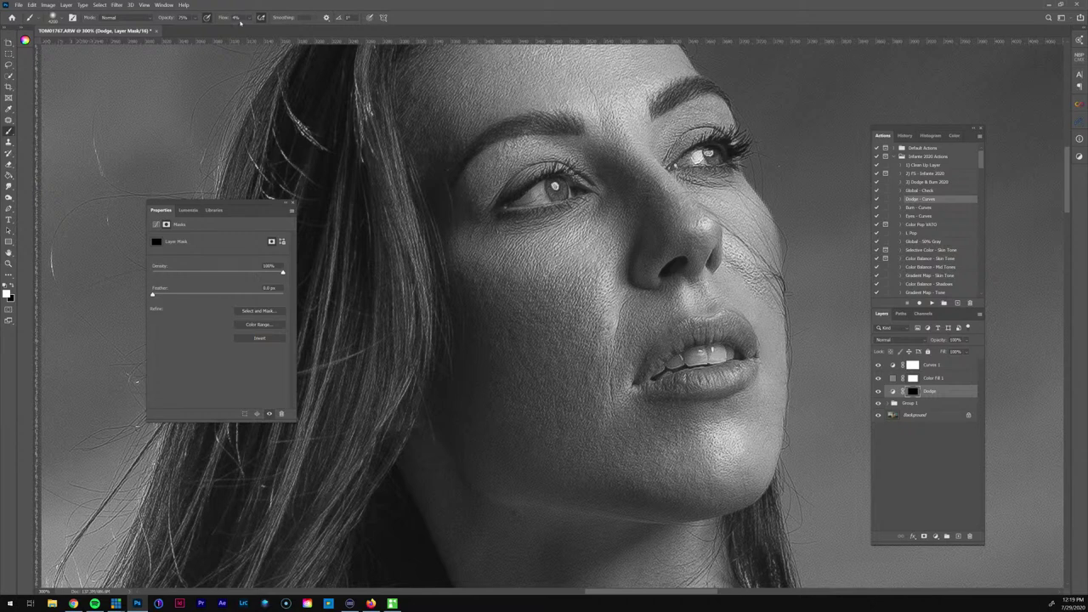
text(5)
key(bracketright)
key(bracketright)
key(bracketright)
key(bracketright)
key(bracketleft)
key(bracketleft)
key(bracketleft)
Check the dodged face and neck, and hide the Curves 1 and Color Fill 1 helper layers to return to color
drag(592, 216, 580, 317)
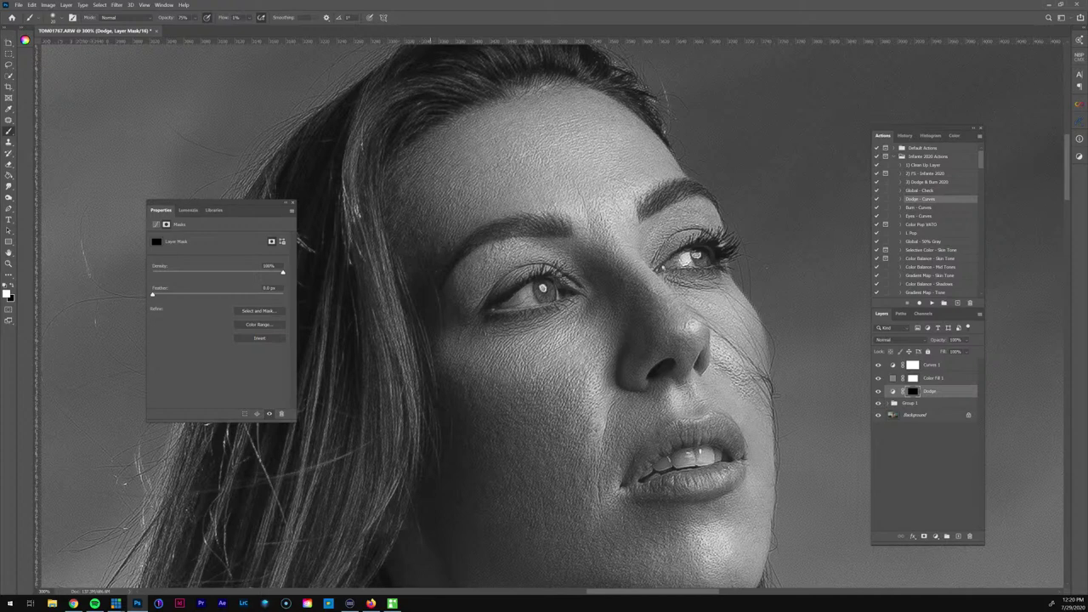
drag(705, 286, 609, 132)
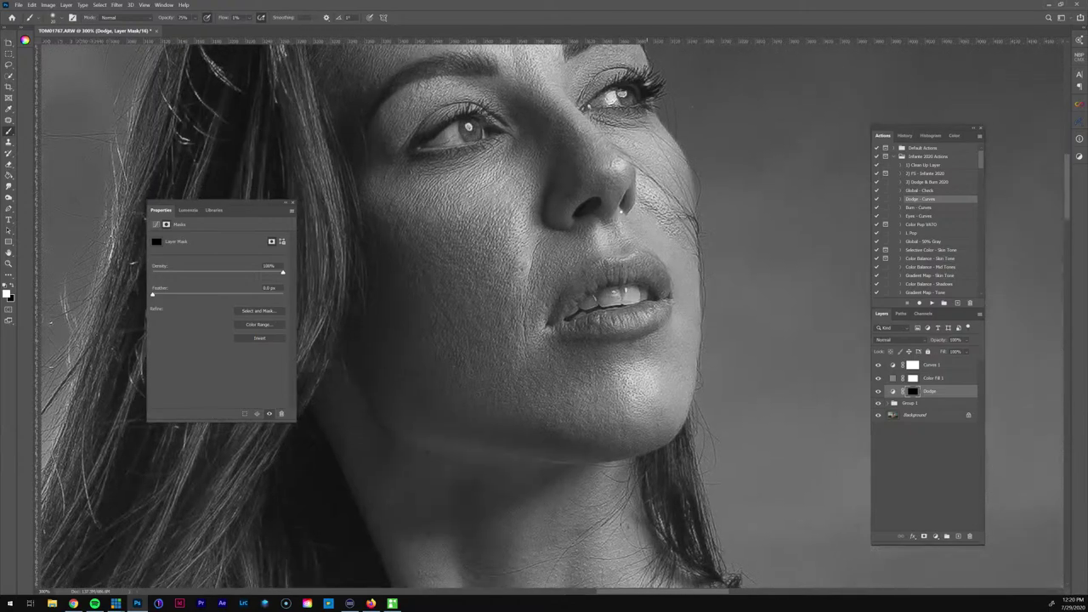
drag(510, 403, 603, 128)
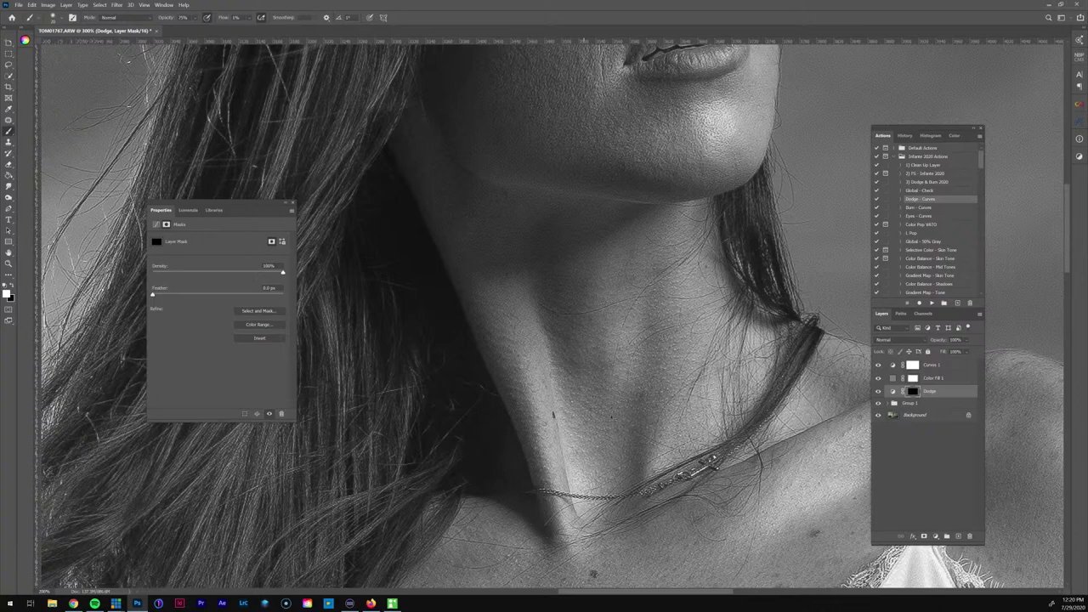
key(ctrl+minus)
key(ctrl+minus)
key(ctrl+minus)
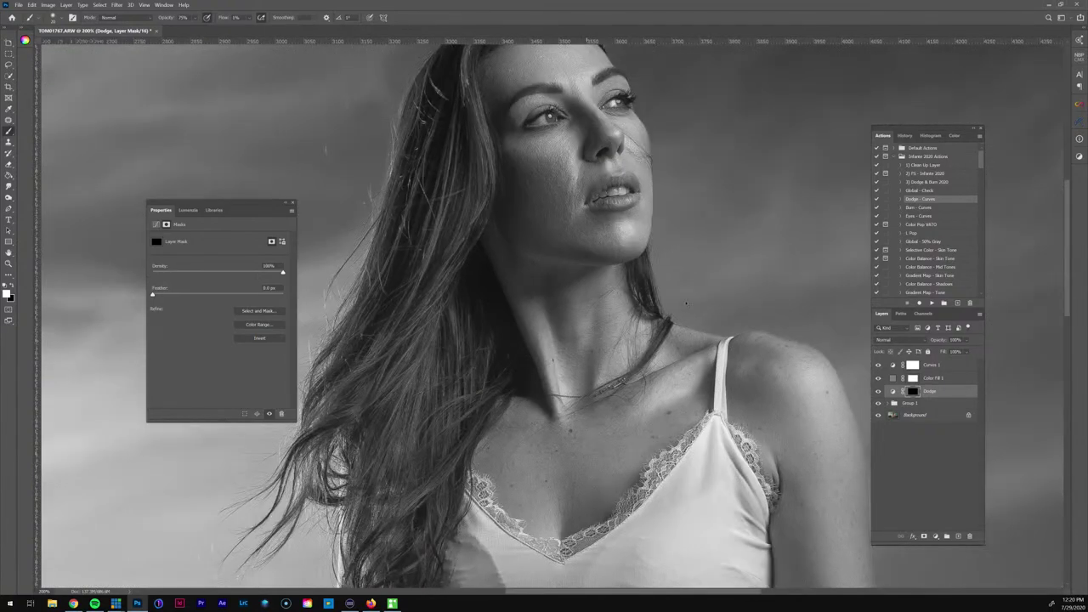
scroll(590, 282, down, 1)
key(ctrl+minus)
drag(878, 365, 878, 379)
key(ctrl+minus)
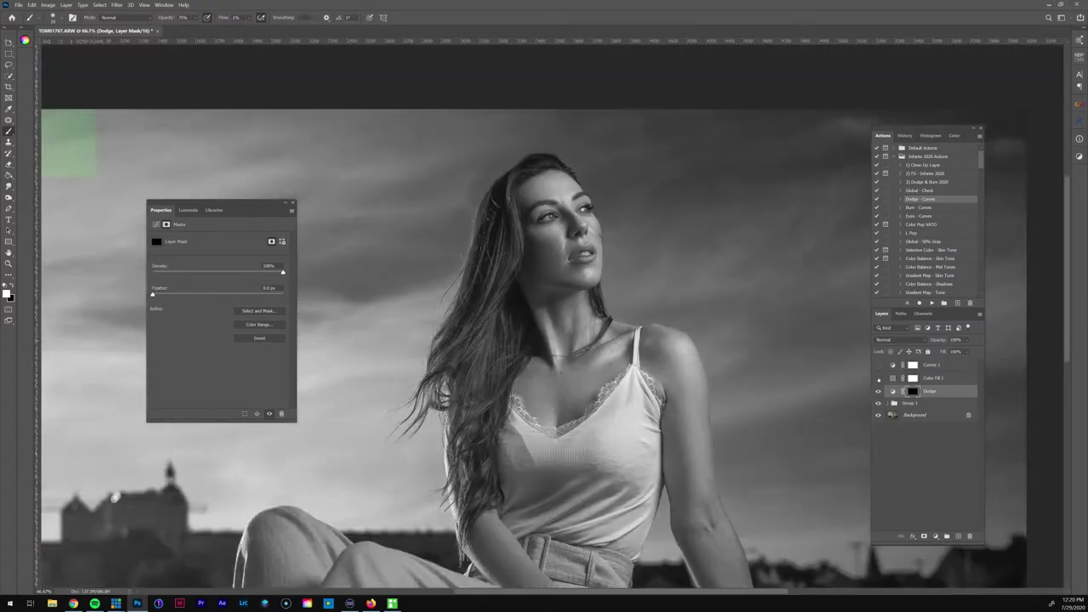
click(878, 377)
Toggle the Dodge layer's visibility and compare the portrait with and without the dodging
click(878, 391)
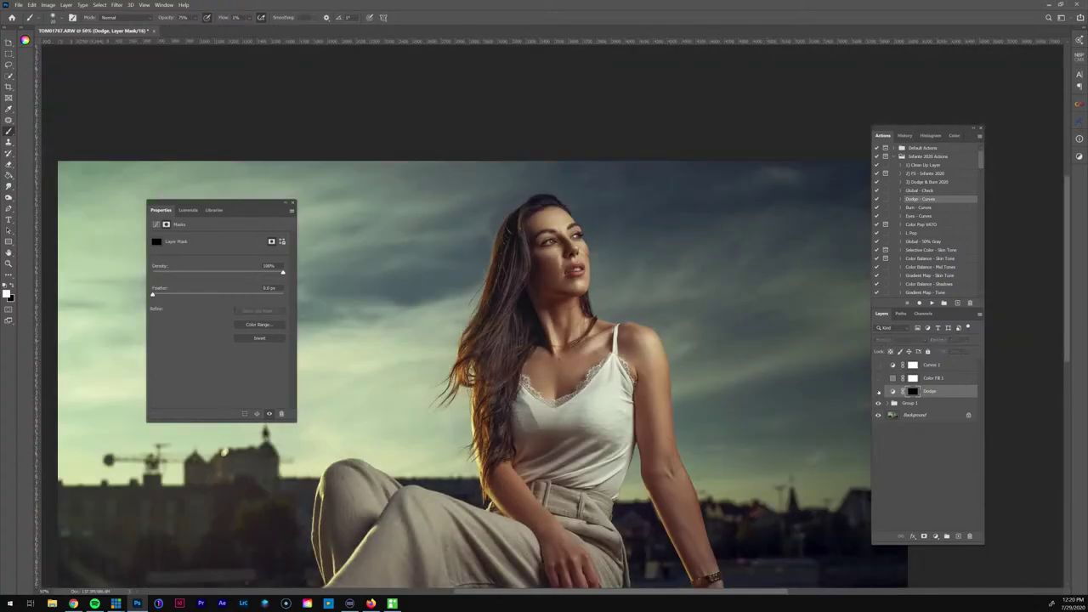
click(879, 391)
key(ctrl+minus)
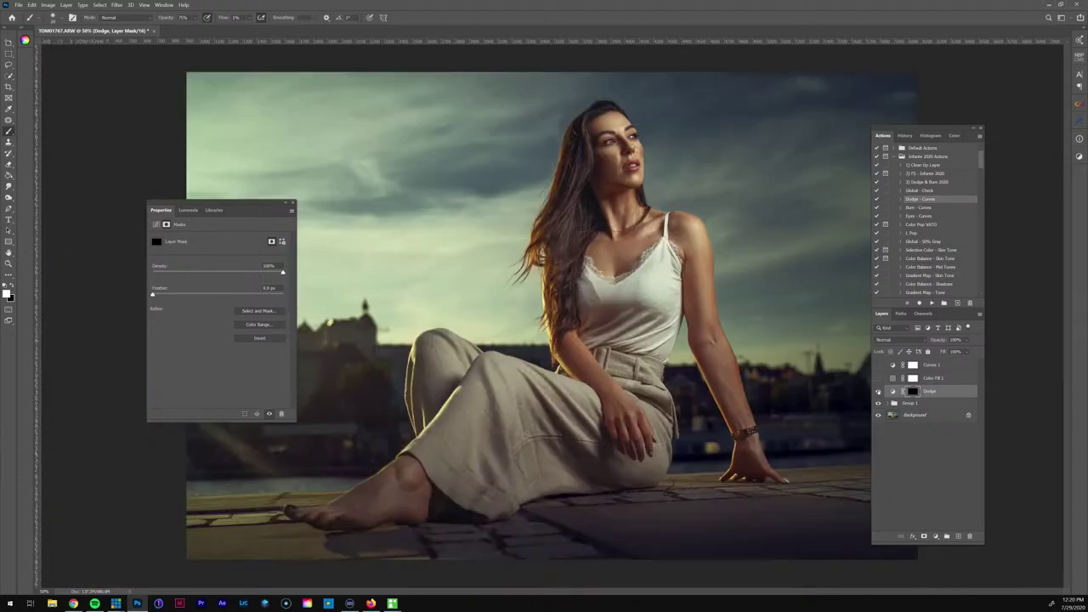
key(ctrl+minus)
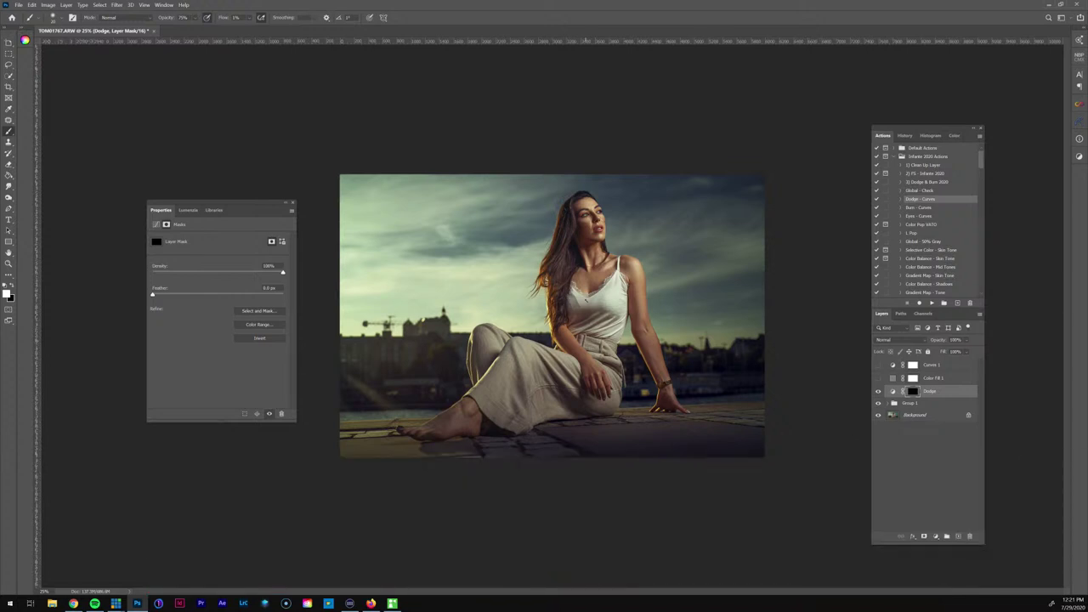
Compare the edited portrait with the original by isolating the Background layer
key(ctrl+plus)
key(z)
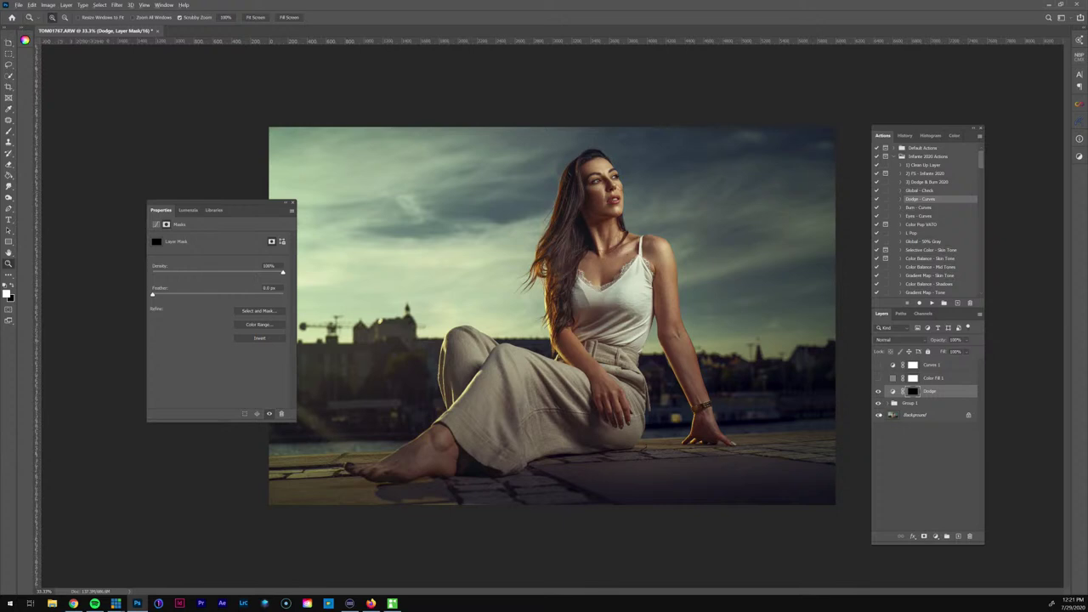
alt+click(879, 415)
key(ctrl+minus)
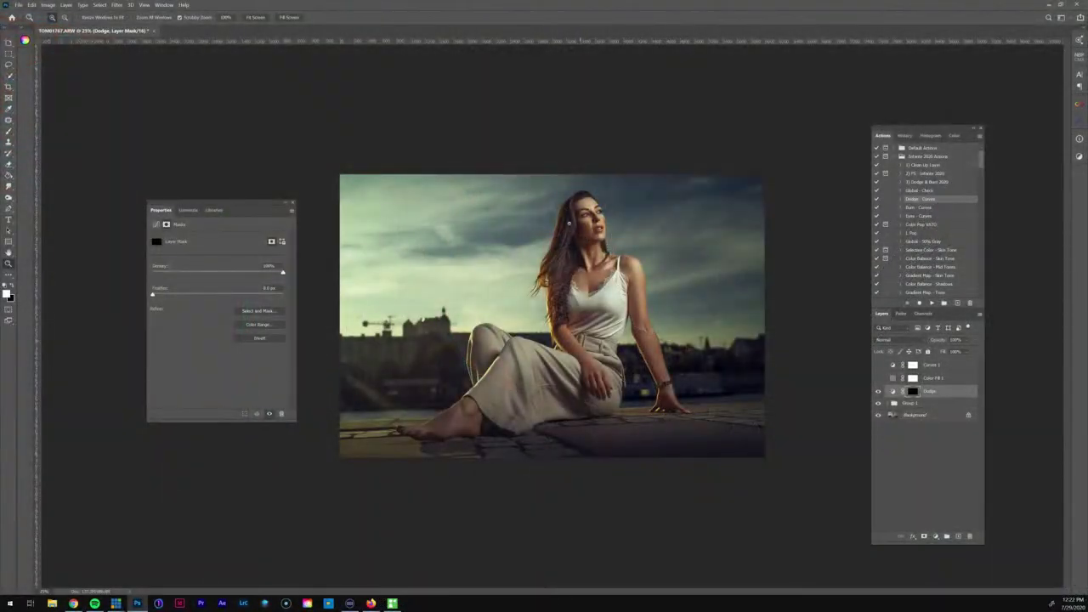
Add a new layer above the Dodge layer and choose the Healing Brush for cleaning up the hair
click(569, 222)
click(566, 206)
click(577, 163)
drag(576, 162, 582, 197)
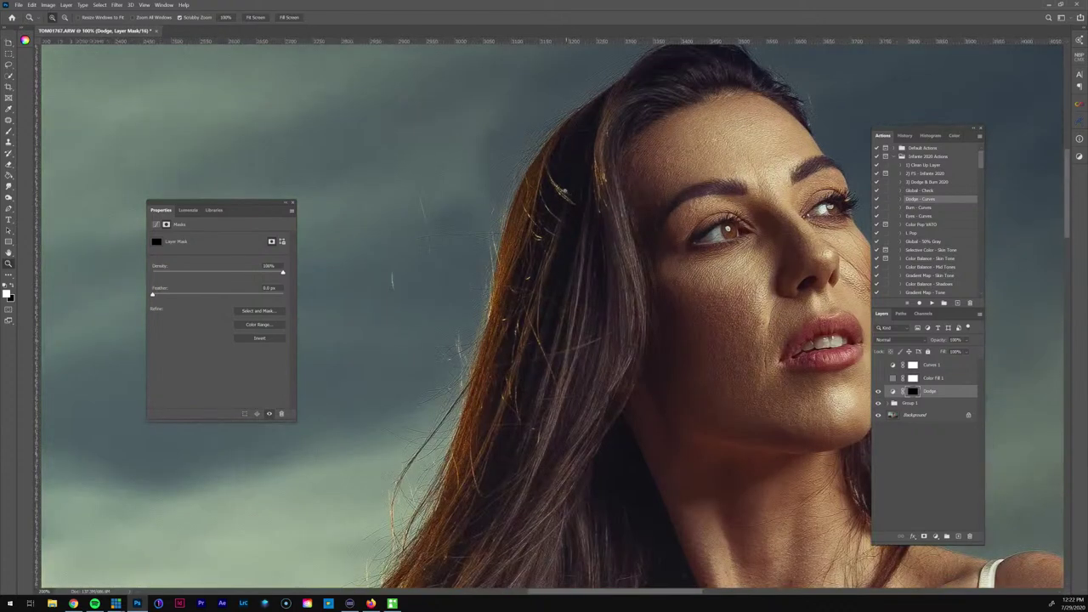
click(562, 185)
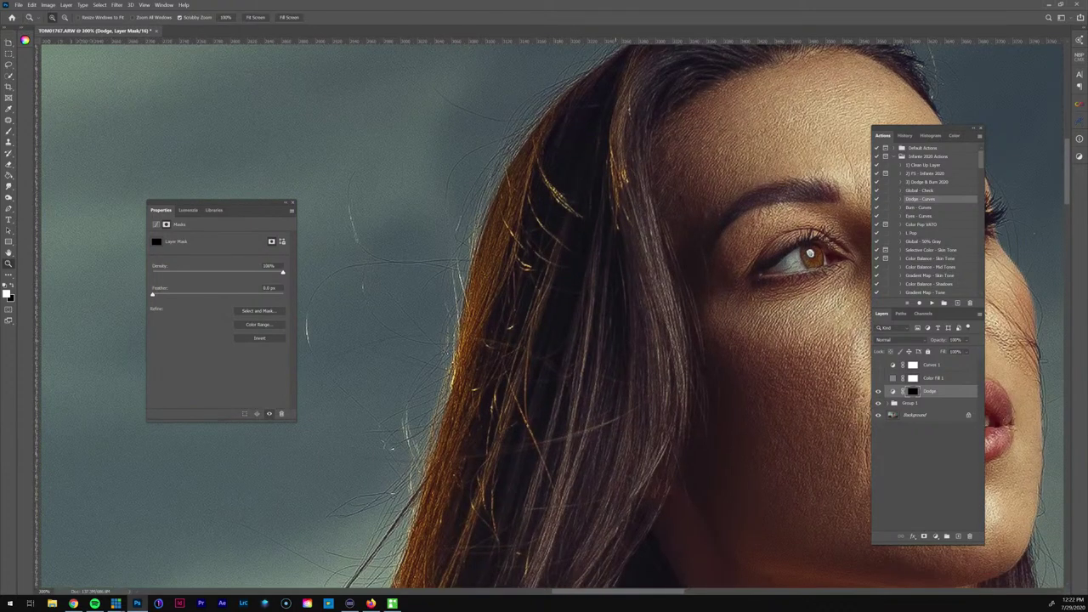
click(958, 536)
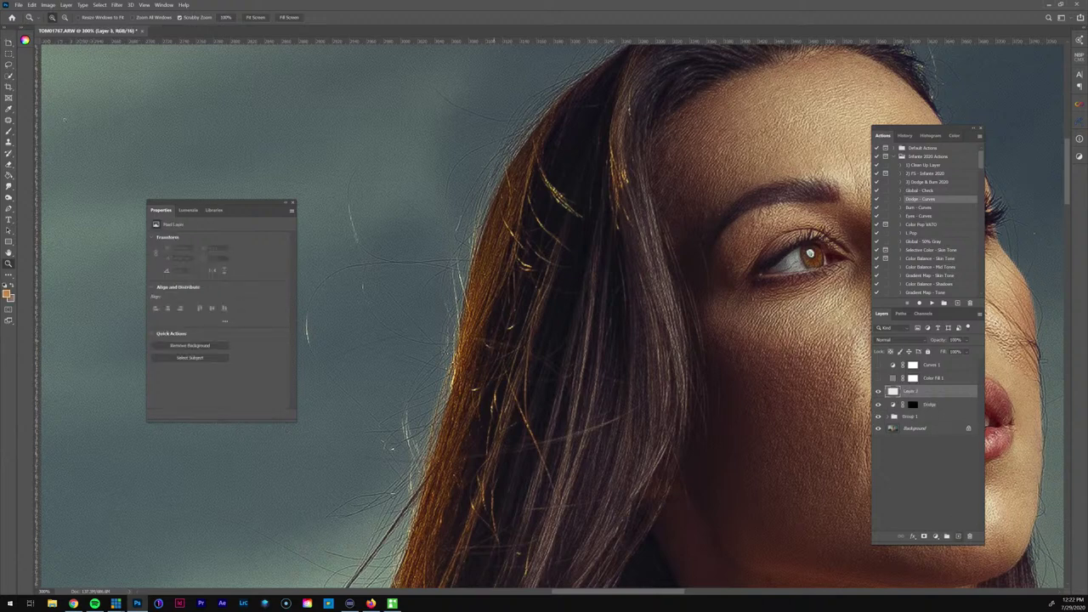
click(8, 120)
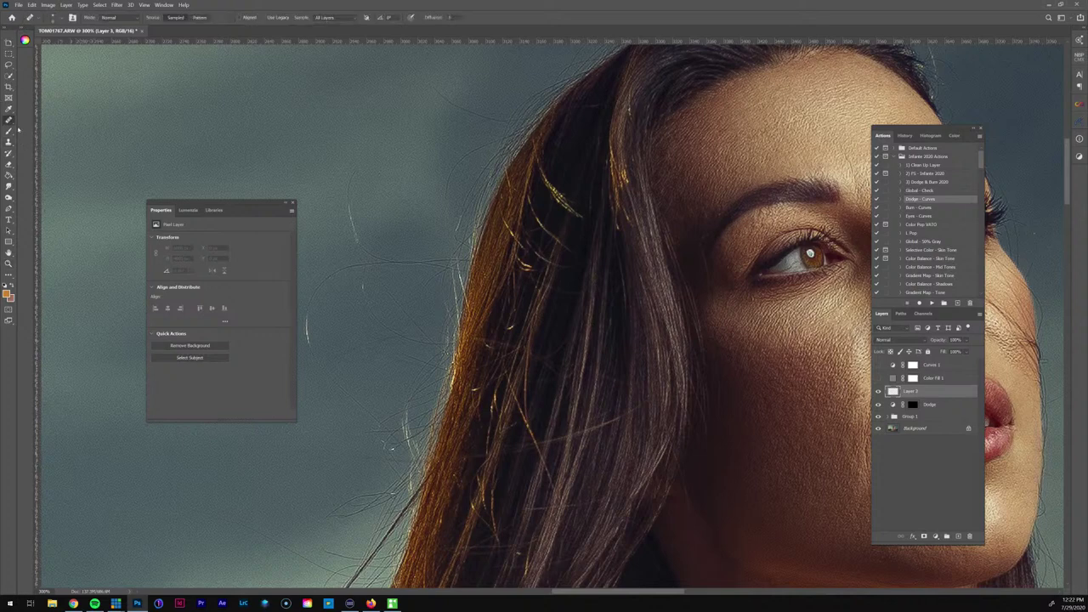
right_click(10, 120)
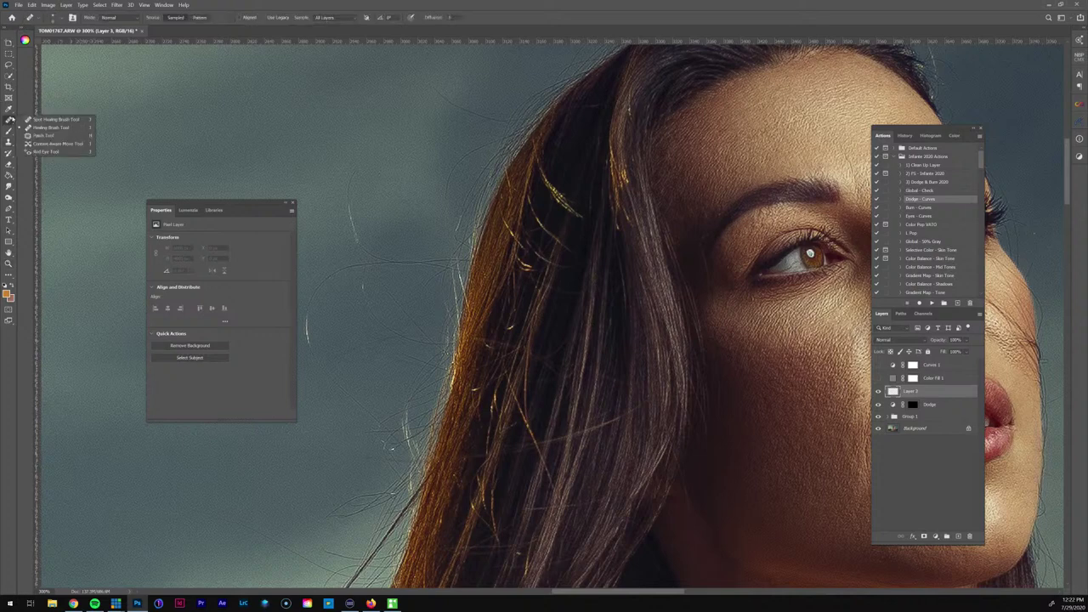
click(492, 4)
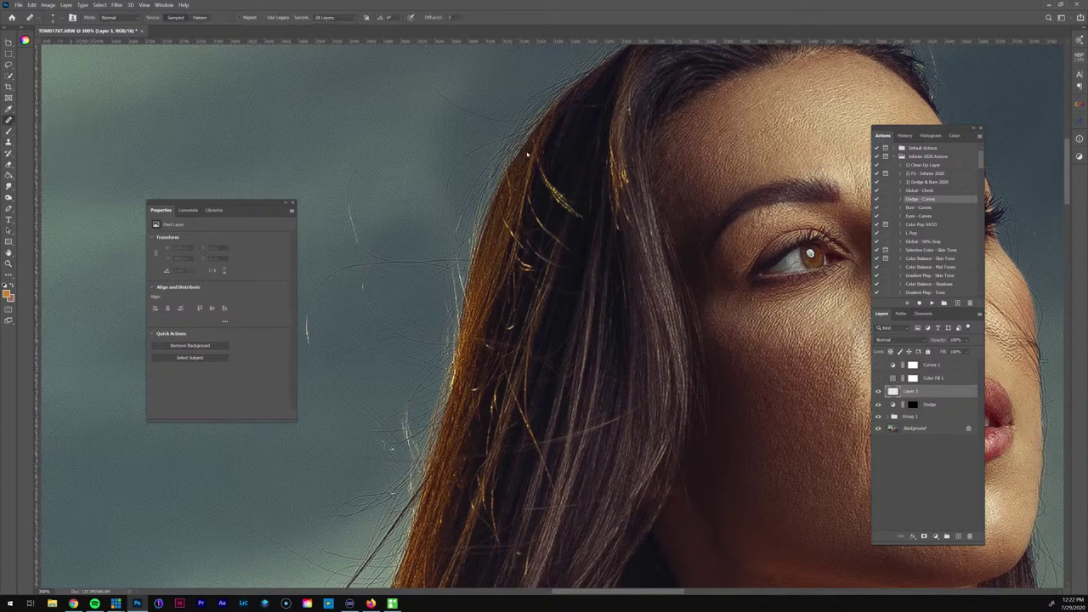
Enlarge the Healing Brush and heal the bright stray strand in the dark hair near the crown
key(bracketright)
key(bracketright)
key(bracketright)
drag(544, 181, 583, 215)
drag(544, 175, 588, 213)
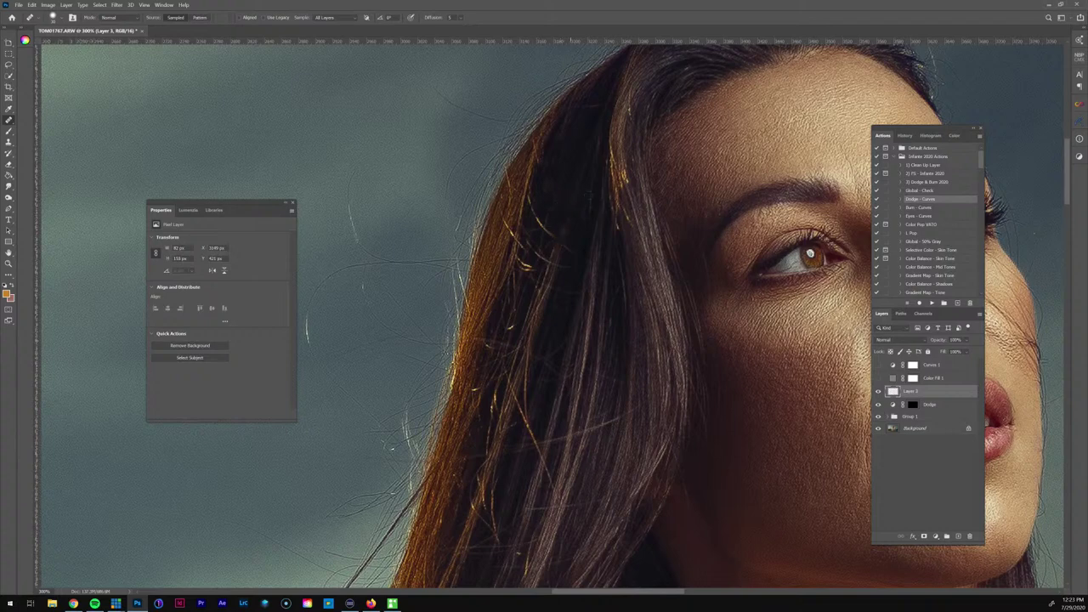
Try to heal the bright hairs beside the cleaned strand, and roll the history back past the latest healing strokes
drag(536, 209, 541, 227)
click(905, 135)
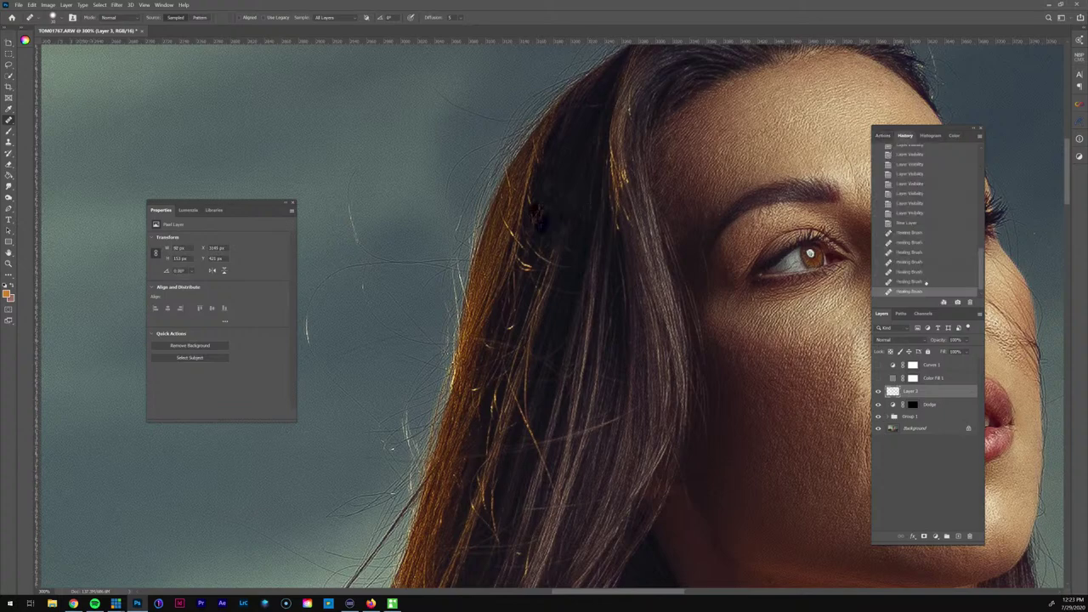
click(924, 282)
click(928, 272)
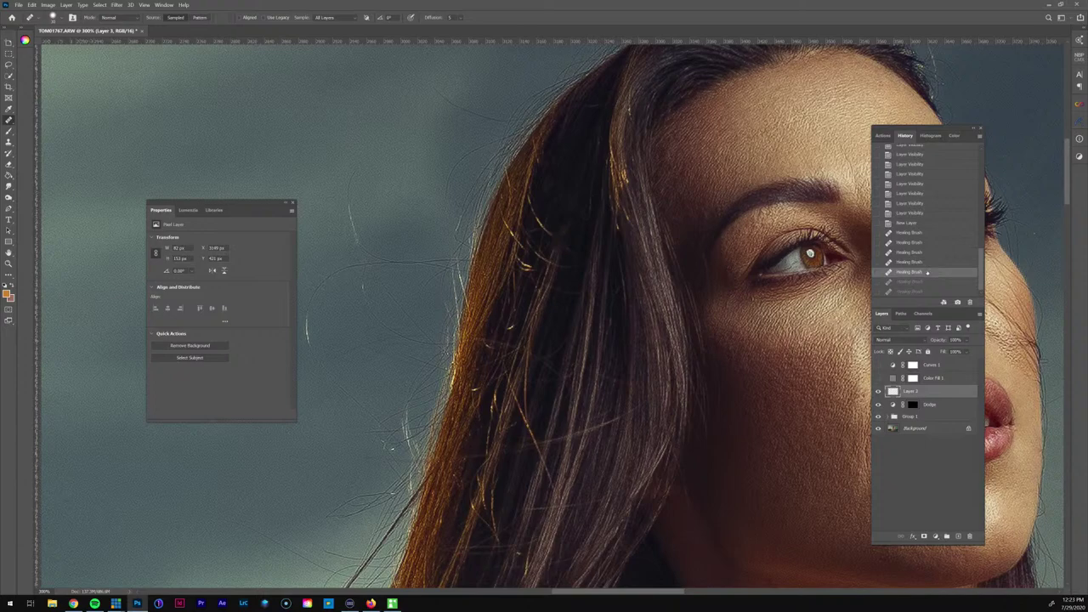
click(931, 262)
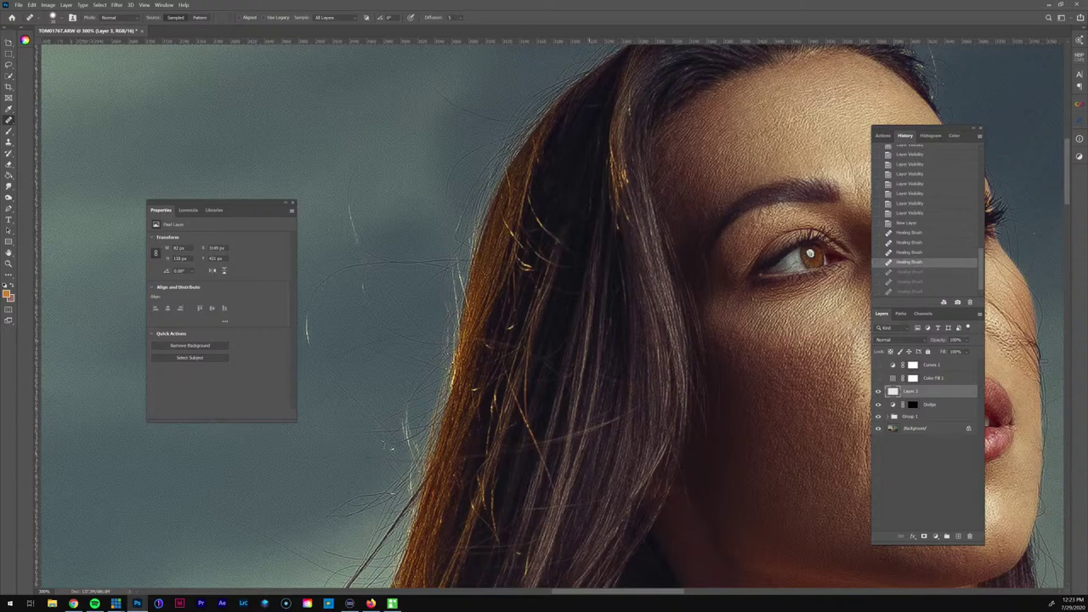
Examine the face, neck, chest, legs and sky for remaining distractions and judge the portrait as a whole
drag(665, 454, 403, 471)
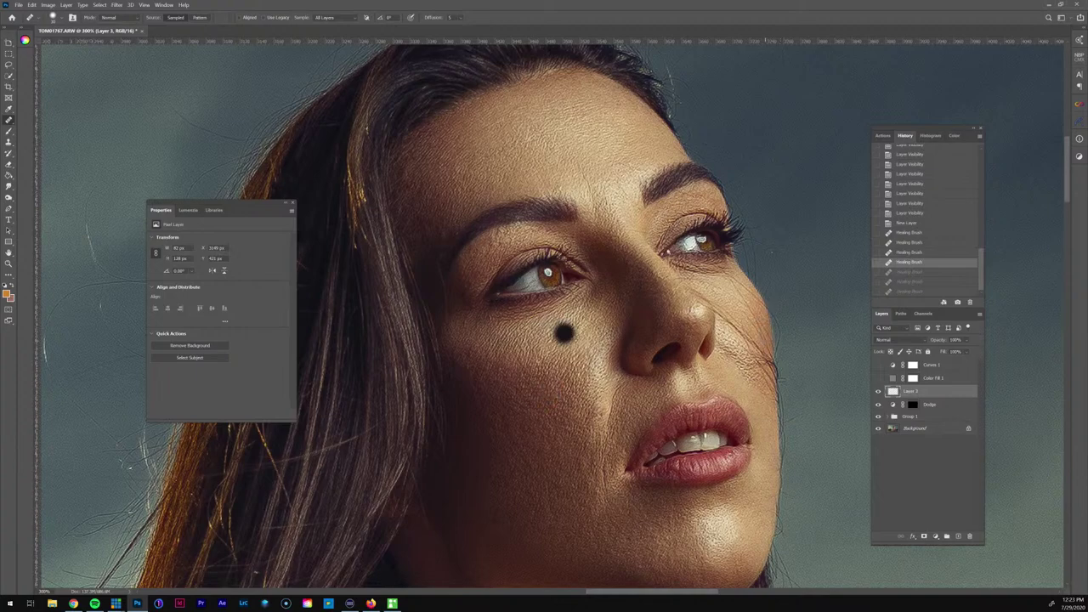
drag(761, 409, 725, 213)
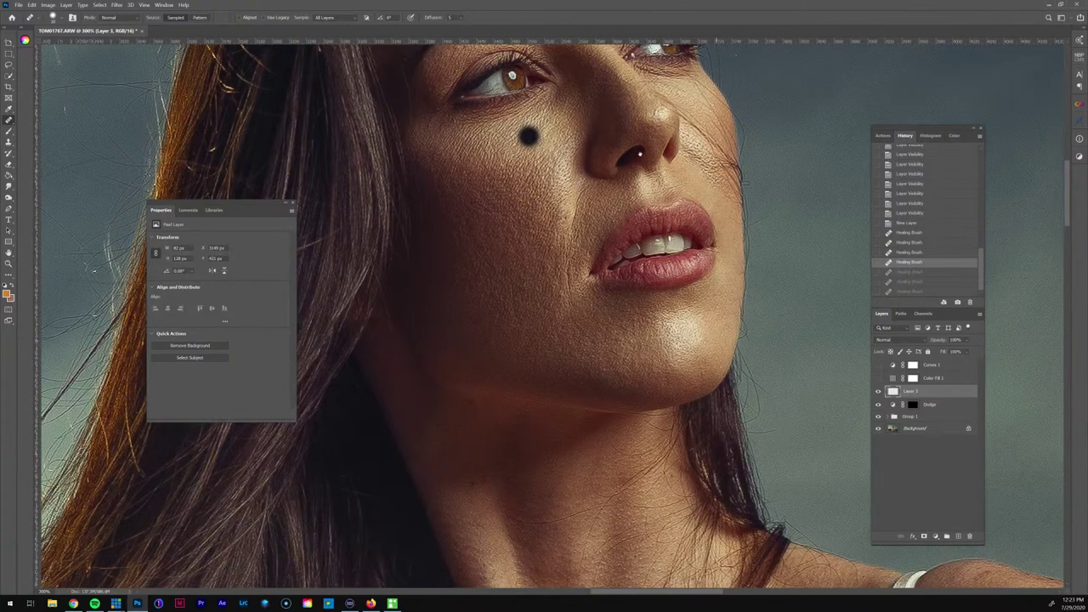
drag(726, 457, 650, 182)
drag(684, 237, 645, 48)
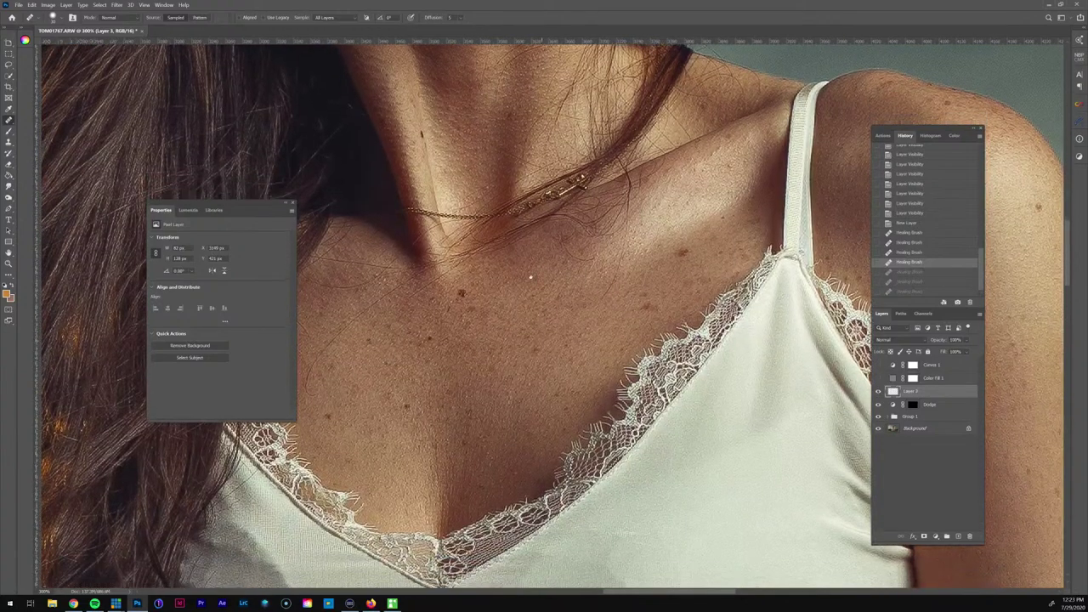
drag(726, 520, 531, 278)
key(ctrl+0)
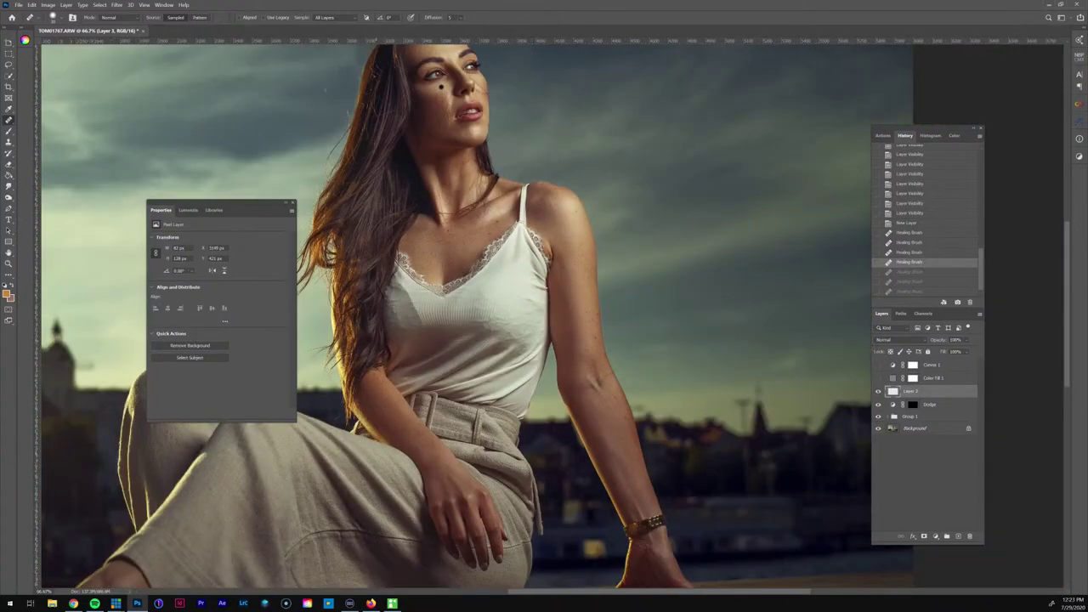
drag(579, 401, 845, 386)
drag(528, 582, 585, 432)
drag(538, 466, 635, 454)
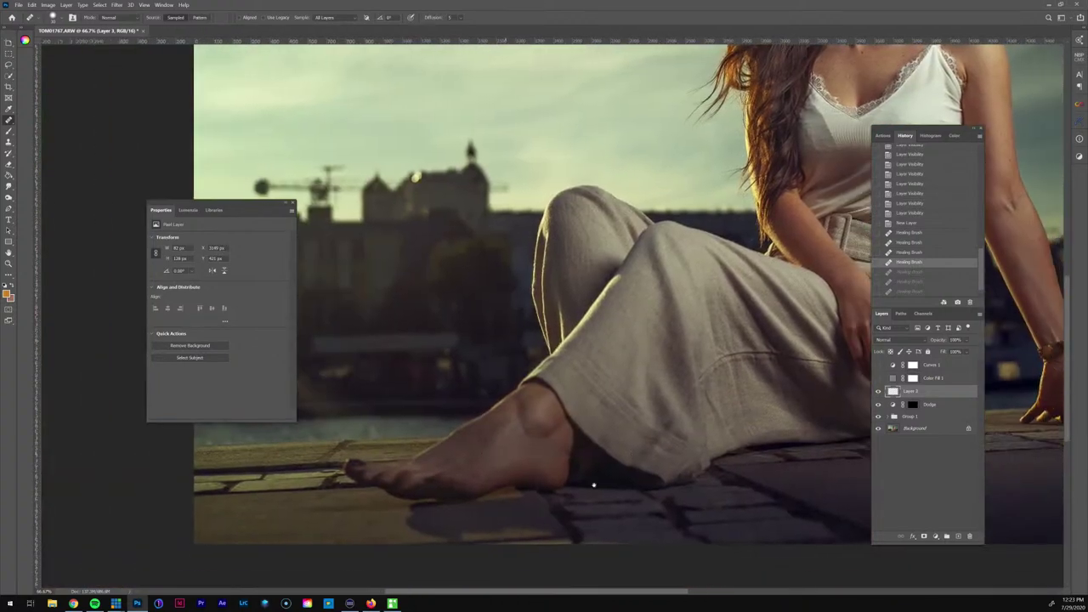
mouse_move(452, 243)
mouse_down()
mouse_move(702, 414)
mouse_move(537, 488)
mouse_up()
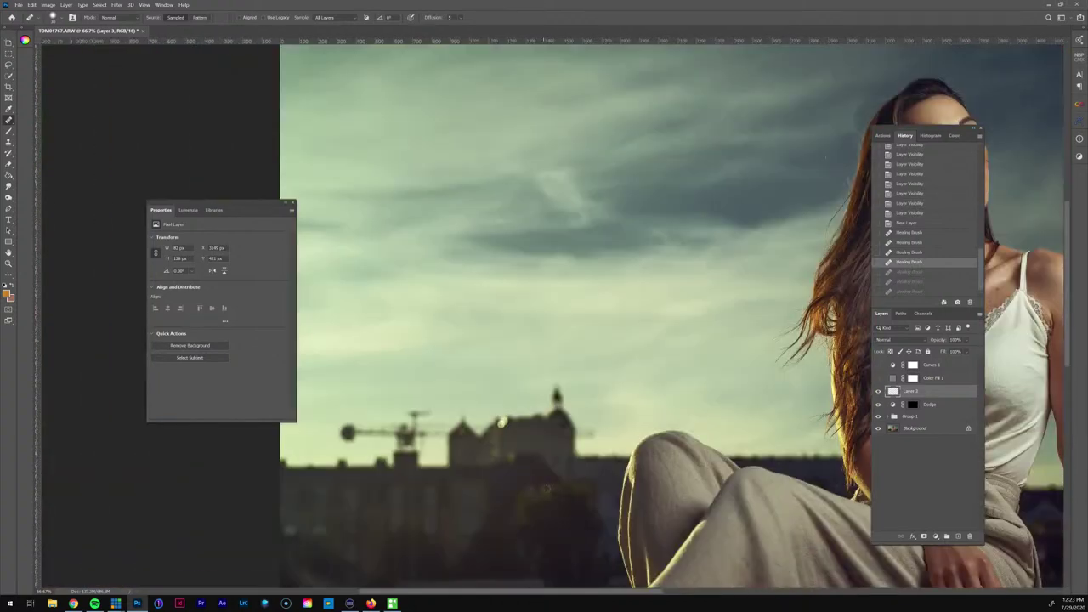
scroll(547, 487, down, 2)
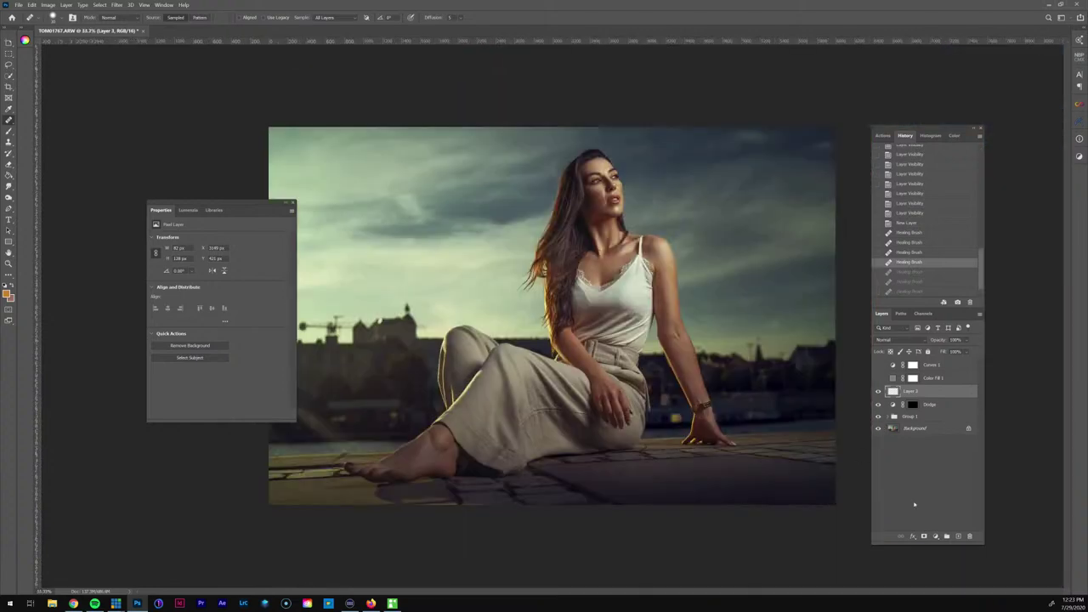
Add a Levels adjustment layer above the healing layer, move its white input point slightly inward and compare the effect on and off
click(936, 536)
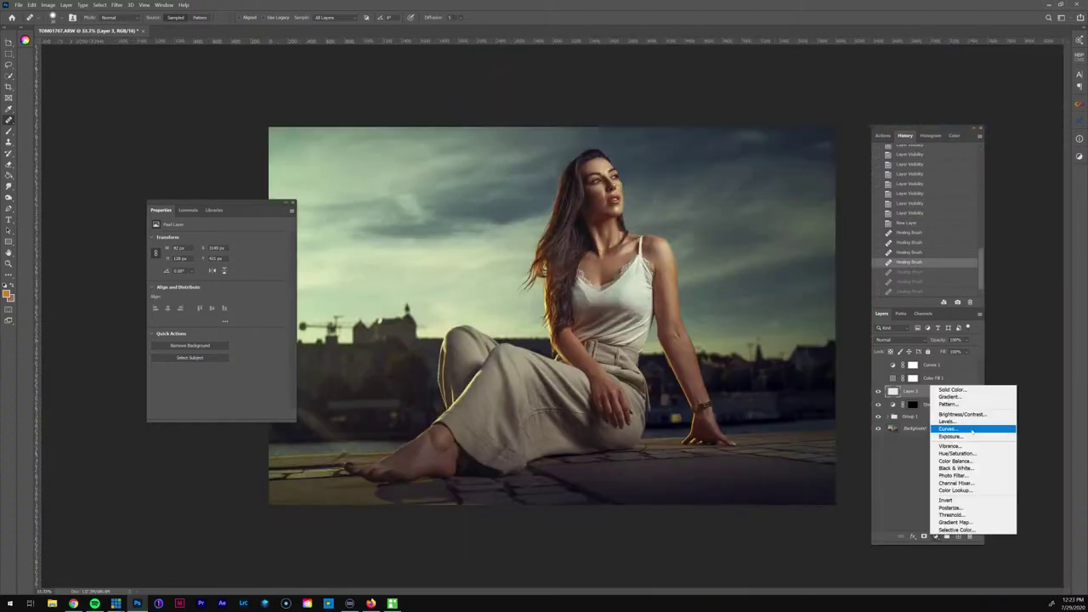
click(945, 420)
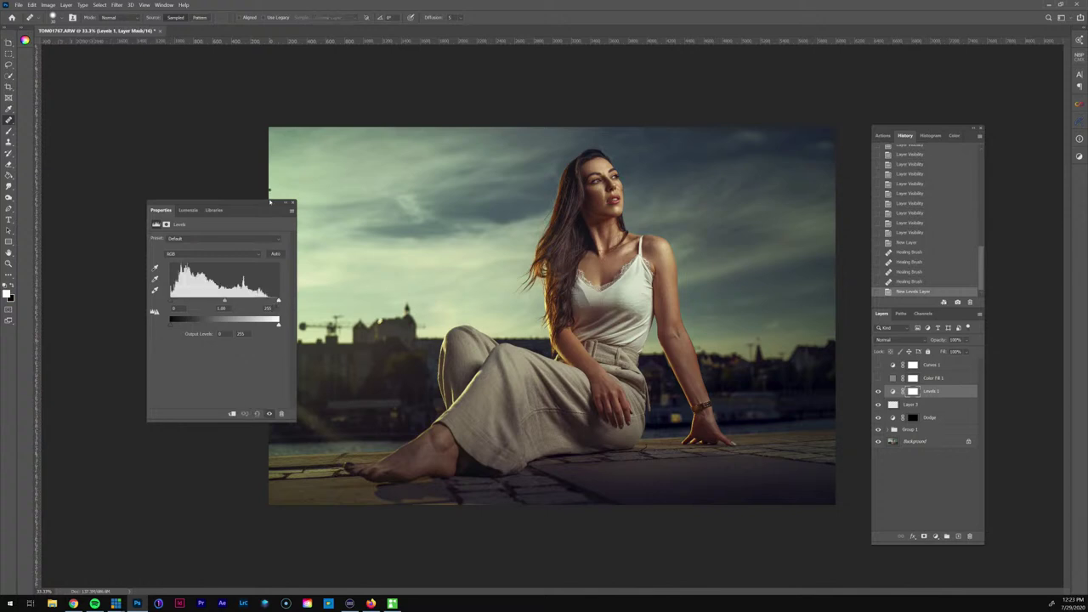
drag(274, 202, 259, 206)
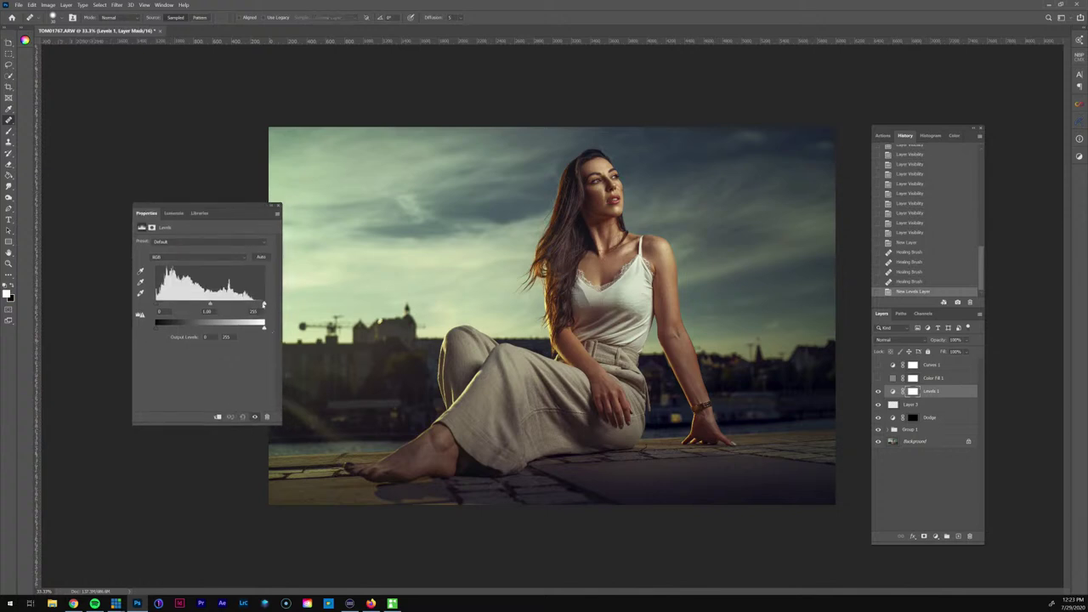
drag(263, 304, 263, 304)
click(878, 391)
click(878, 391)
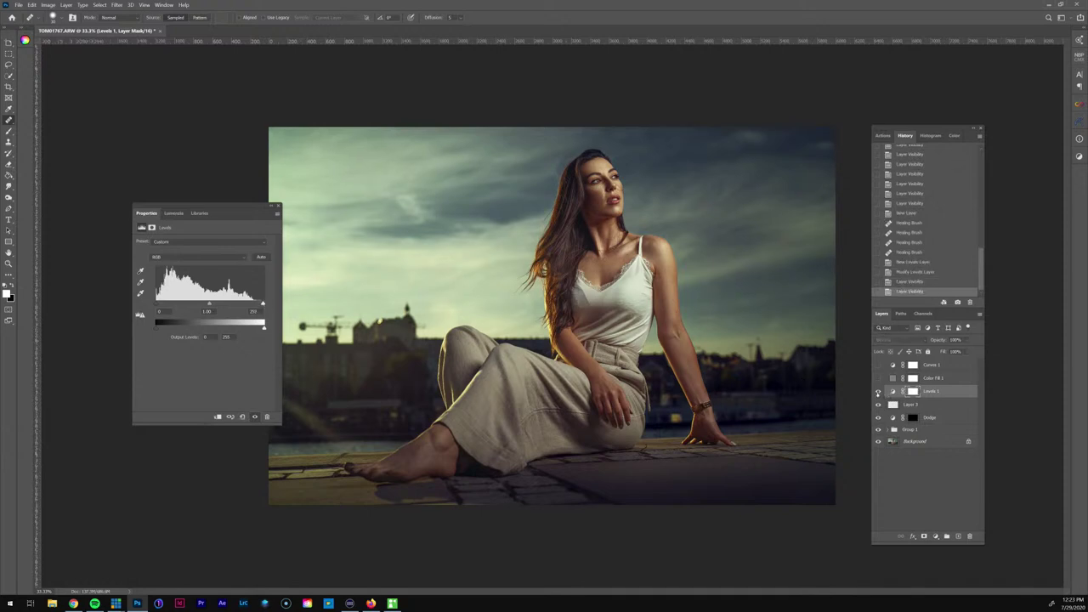